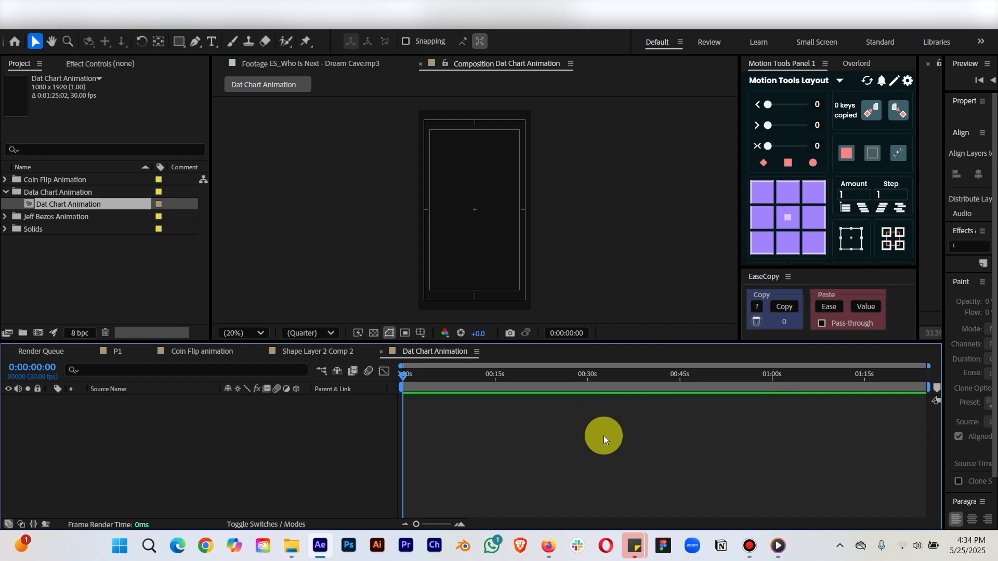
# Switch to the media player and play the Jeff Bezos 2 reference video through the stacked percentage bar section.
pyautogui.click(778, 549)
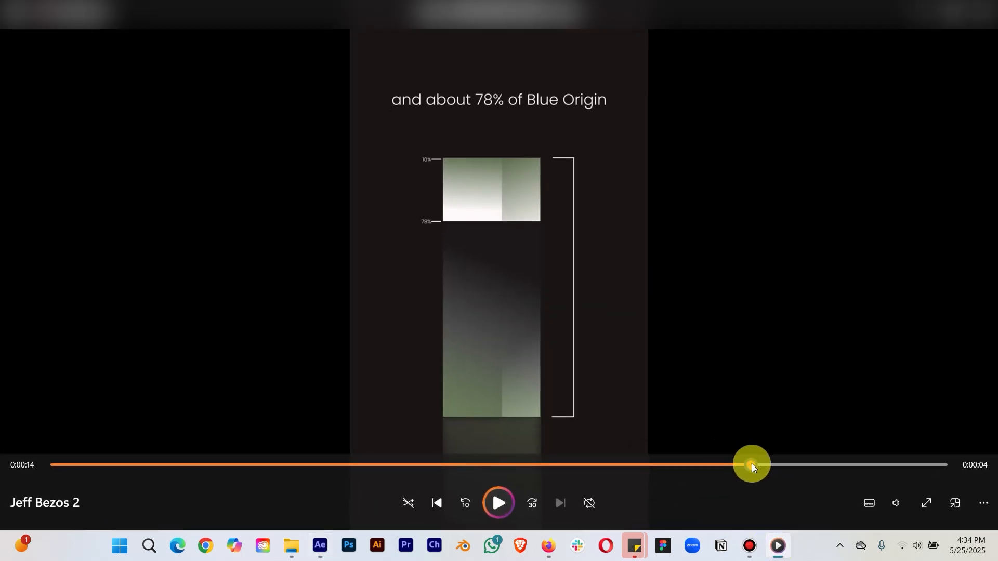
pyautogui.moveTo(658, 469); pyautogui.dragTo(531, 469)
pyautogui.click(499, 504)
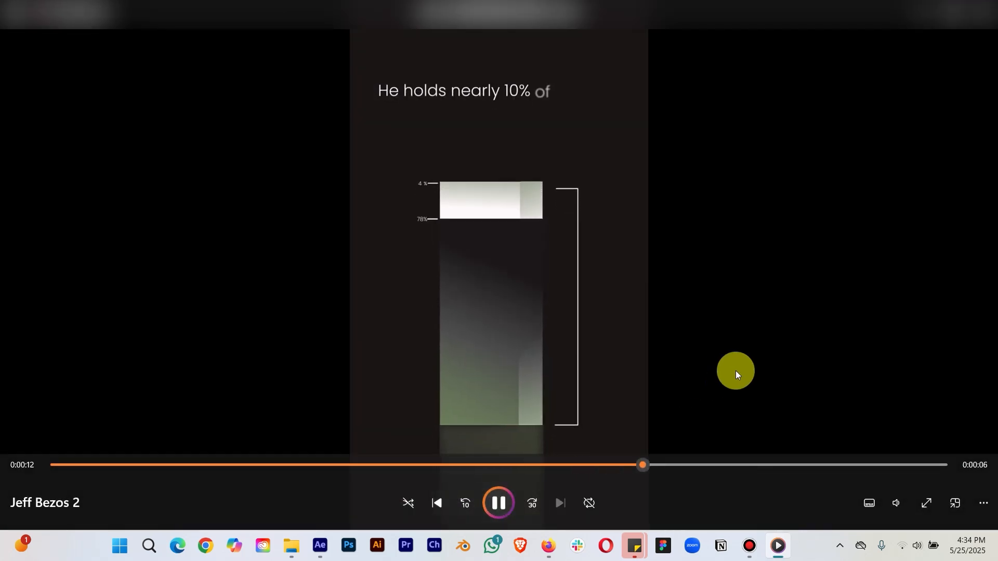
pyautogui.press('space')
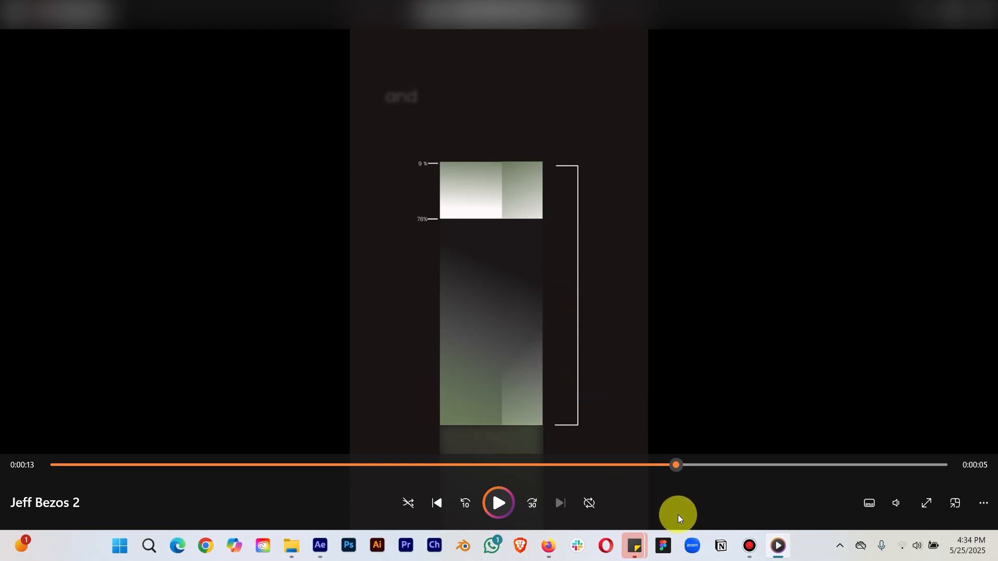
# In After Effects, draw a tall rectangle about 390 by 912 px mid-composition and centre its anchor point.
pyautogui.click(320, 546)
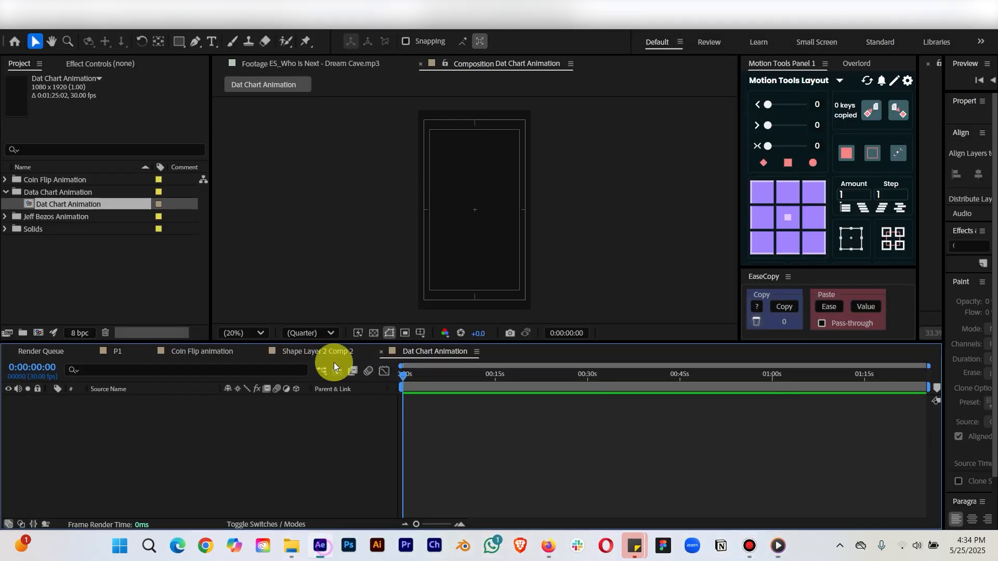
pyautogui.click(179, 41)
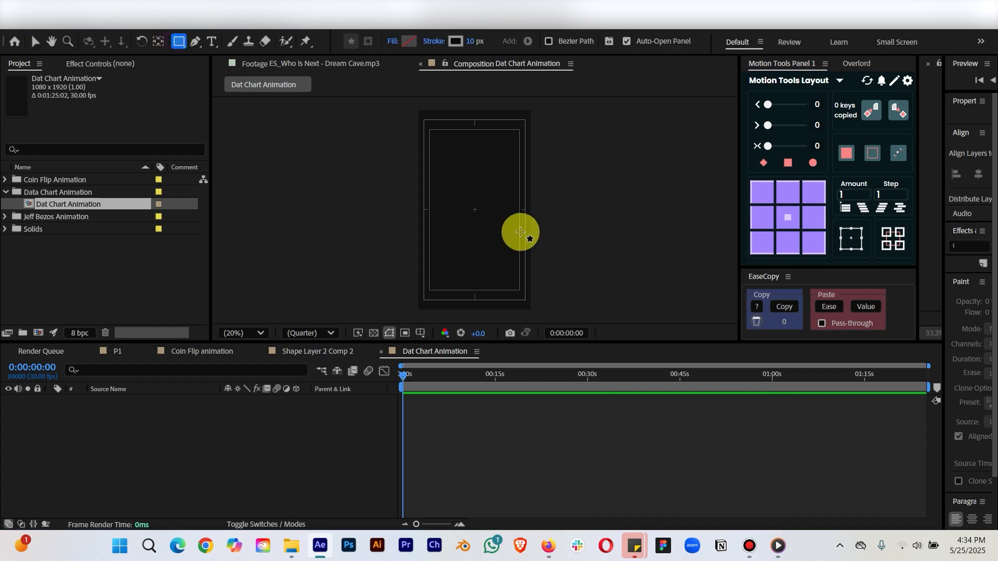
pyautogui.press('.')
pyautogui.press('.')
pyautogui.press(',')
pyautogui.press(',')
pyautogui.moveTo(456, 179); pyautogui.dragTo(491, 256)
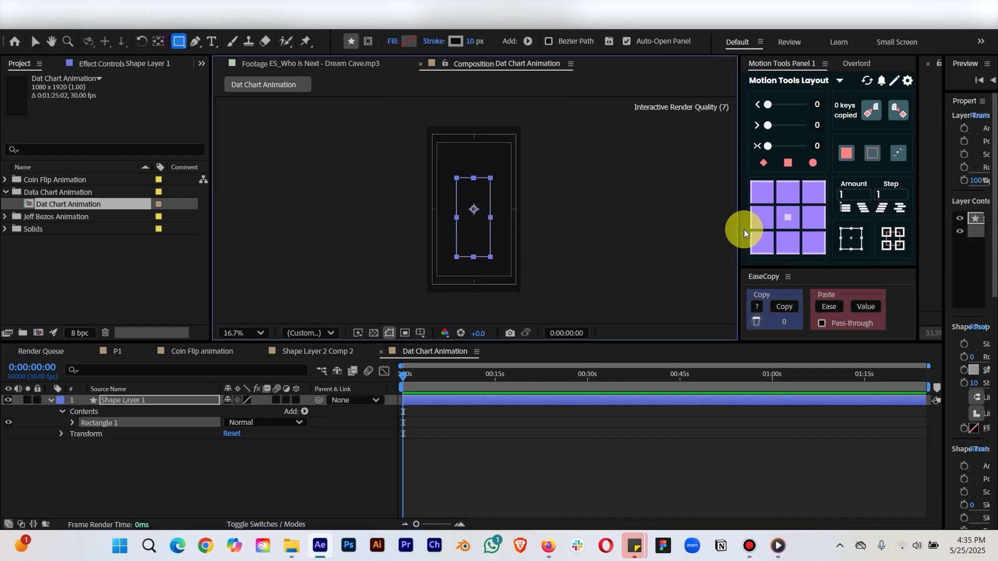
pyautogui.click(783, 223)
pyautogui.press('.')
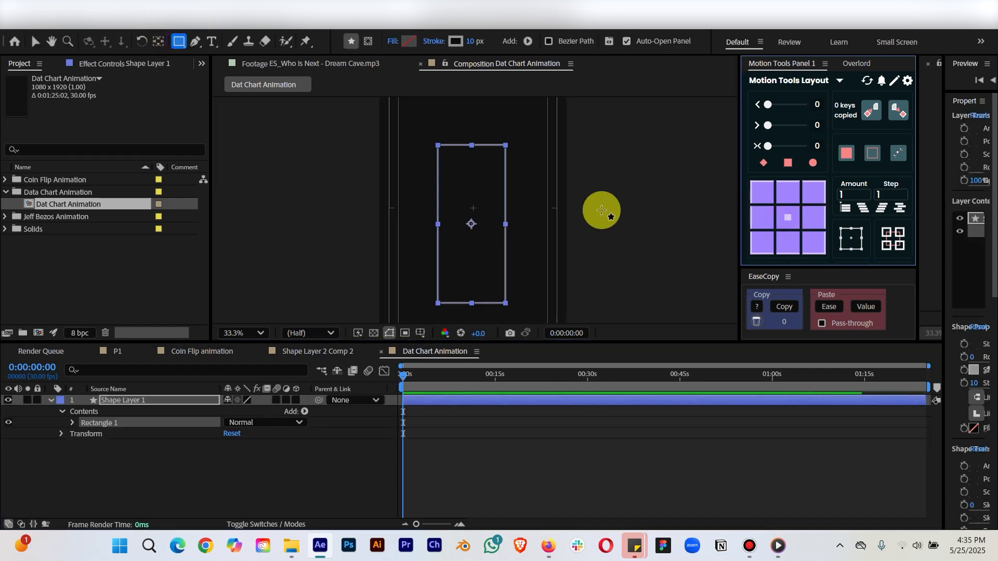
# Enable a solid colour fill on the rectangle so it appears pale green.
pyautogui.click(409, 41)
pyautogui.click(387, 233)
pyautogui.click(628, 194)
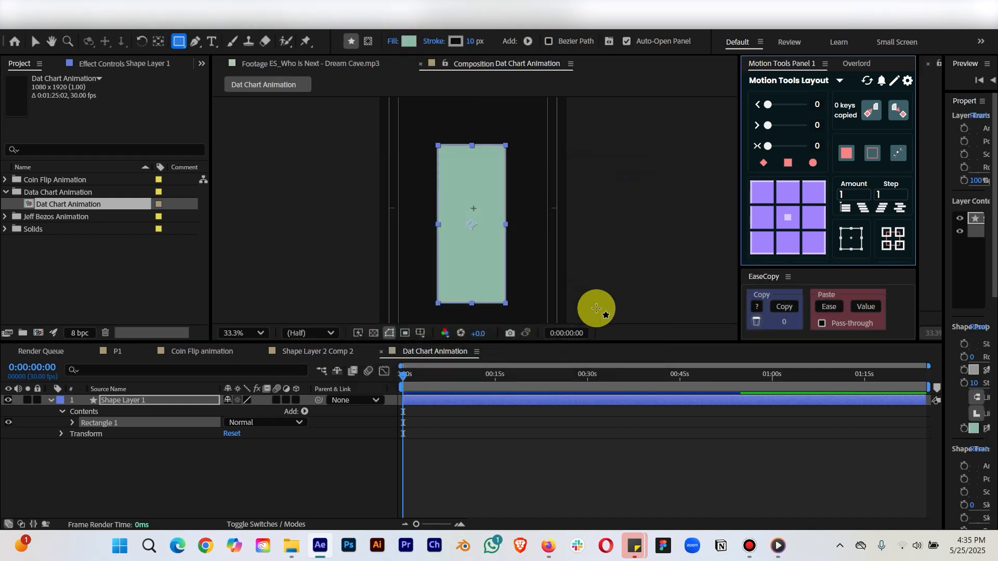
pyautogui.click(542, 403)
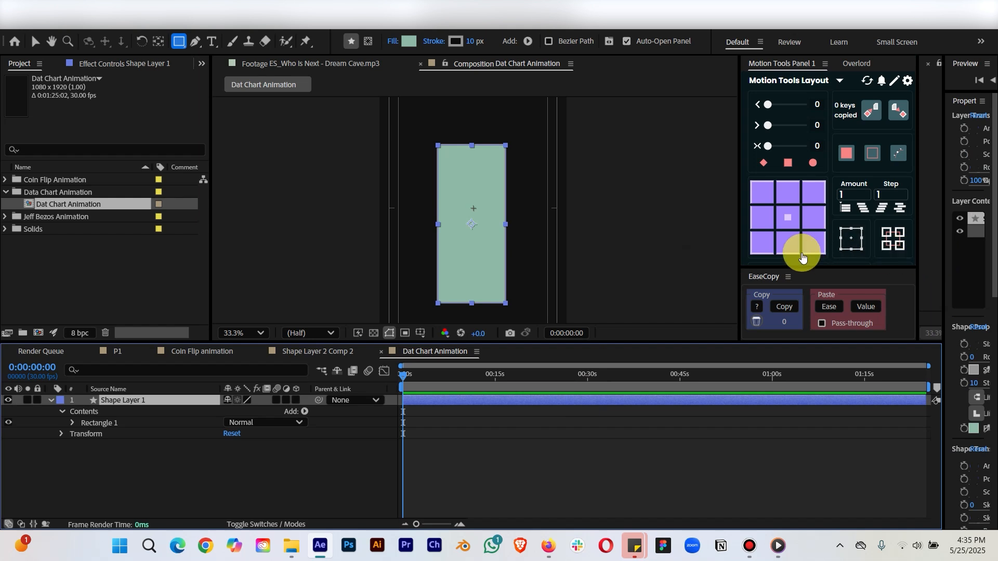
# Widen the workspace to reveal the shape's properties and change the rectangle's fill type to Linear Gradient.
pyautogui.moveTo(738, 246); pyautogui.dragTo(660, 247)
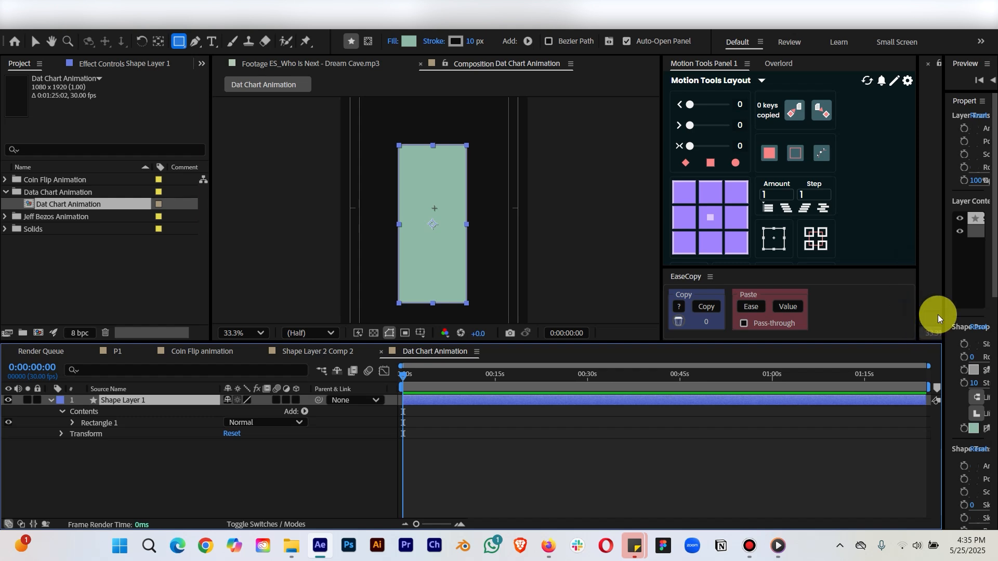
pyautogui.moveTo(944, 297); pyautogui.dragTo(753, 292)
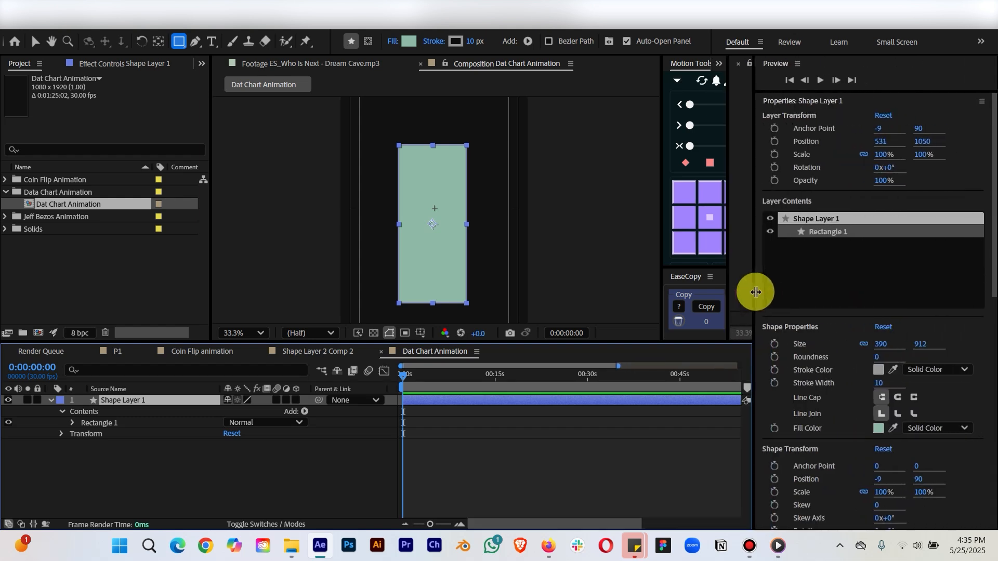
pyautogui.scroll(-3, 921, 406)
pyautogui.click(932, 339)
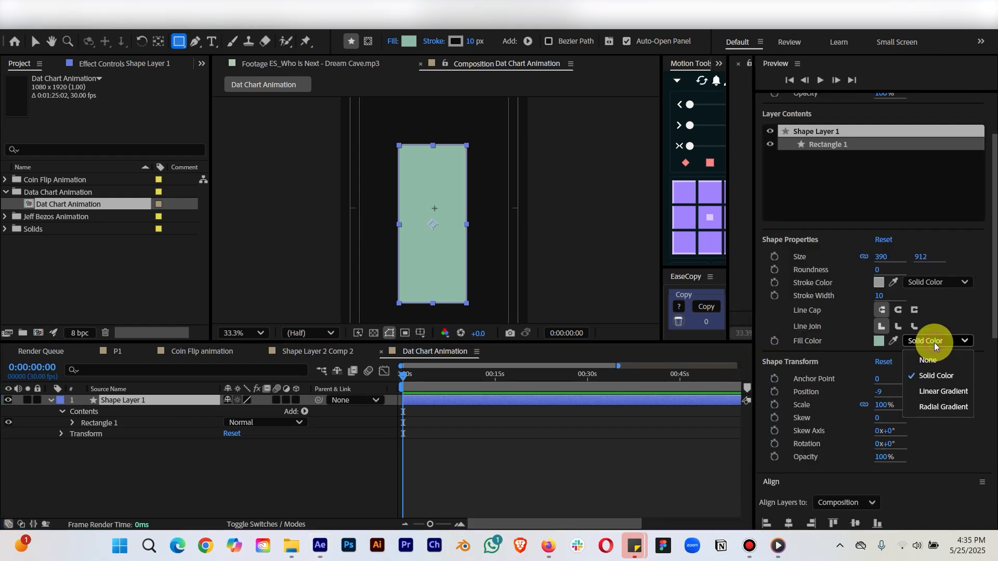
pyautogui.click(936, 391)
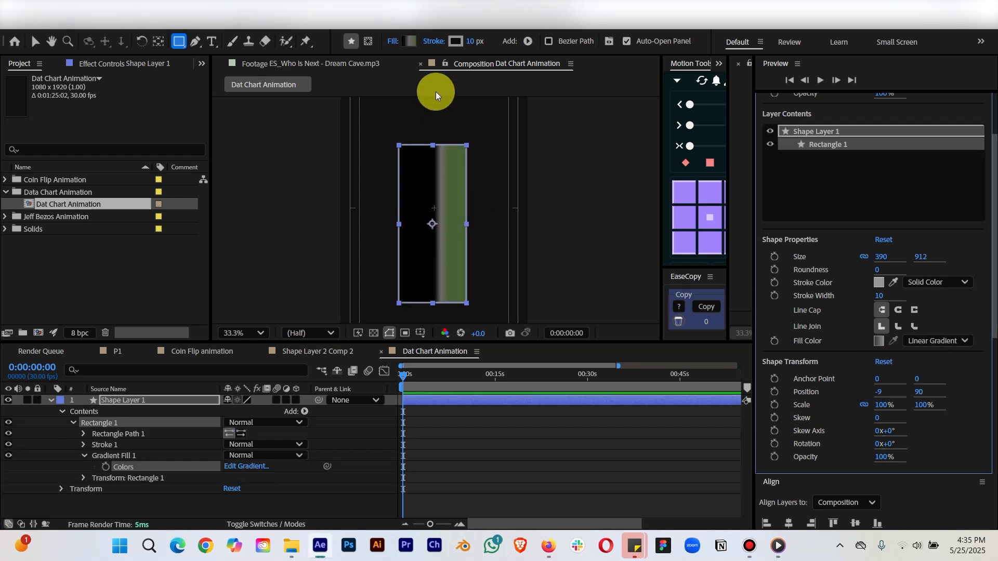
# Delete the middle grey colour stop from the rectangle's gradient, keeping only the black and green stops.
pyautogui.click(879, 341)
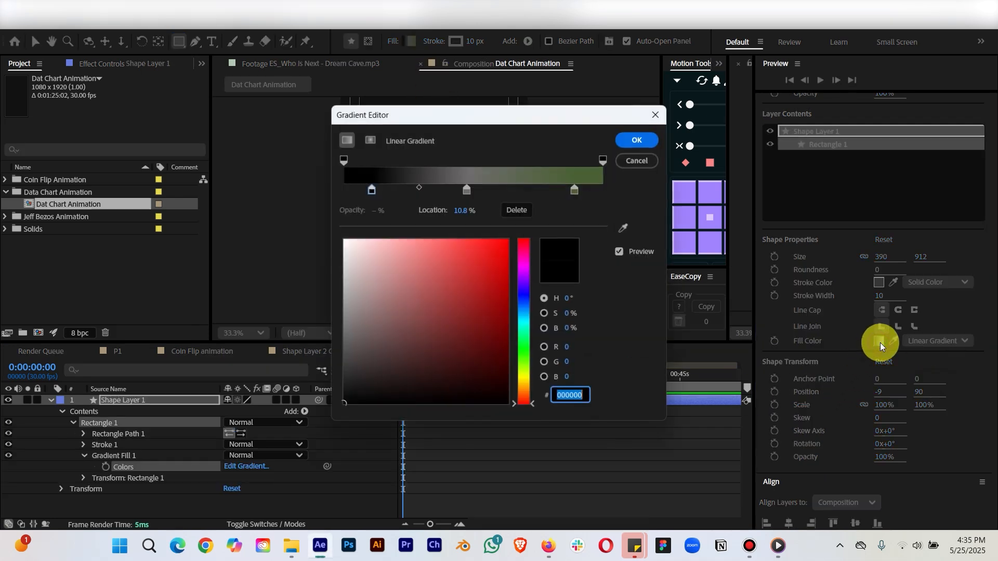
pyautogui.moveTo(506, 119); pyautogui.dragTo(793, 137)
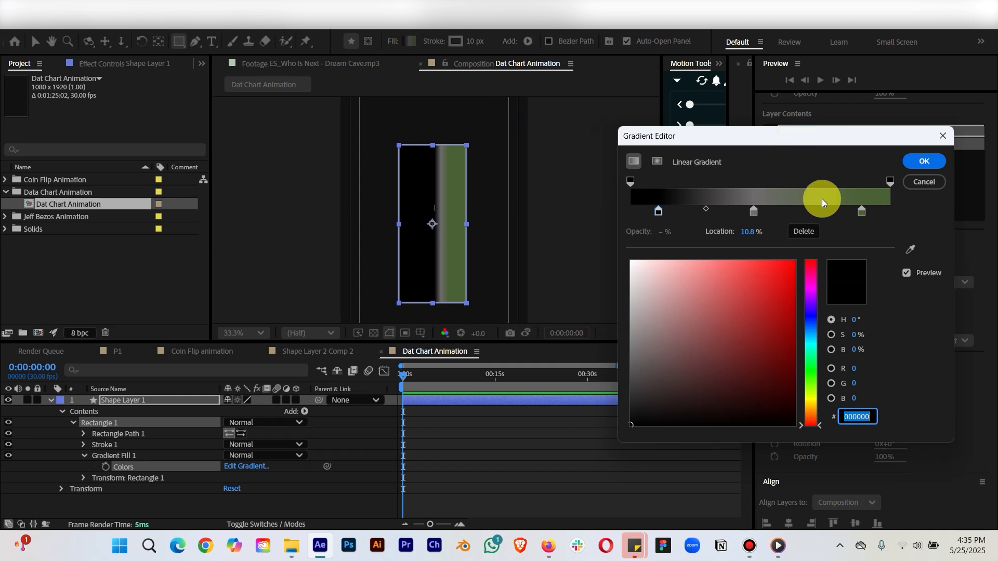
pyautogui.click(753, 212)
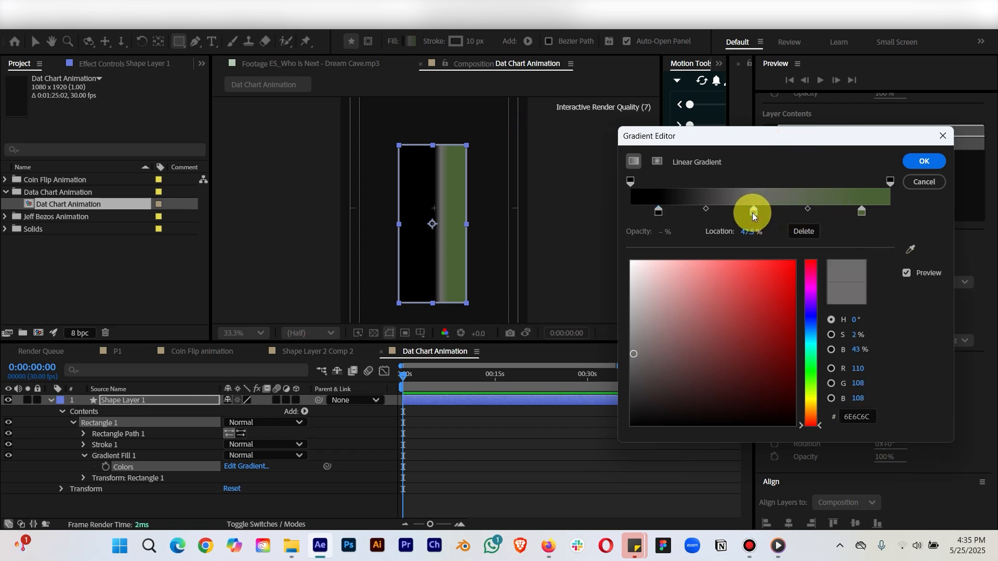
pyautogui.click(803, 231)
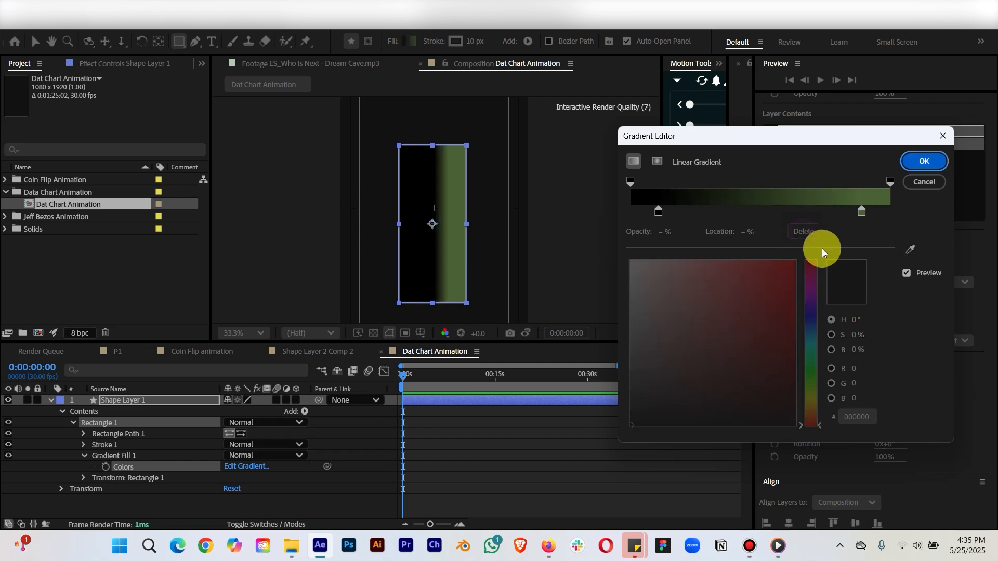
pyautogui.click(924, 161)
# Angle the gradient diagonally from black beyond the rectangle's upper-right corner to green beyond its lower-left corner.
pyautogui.press('v')
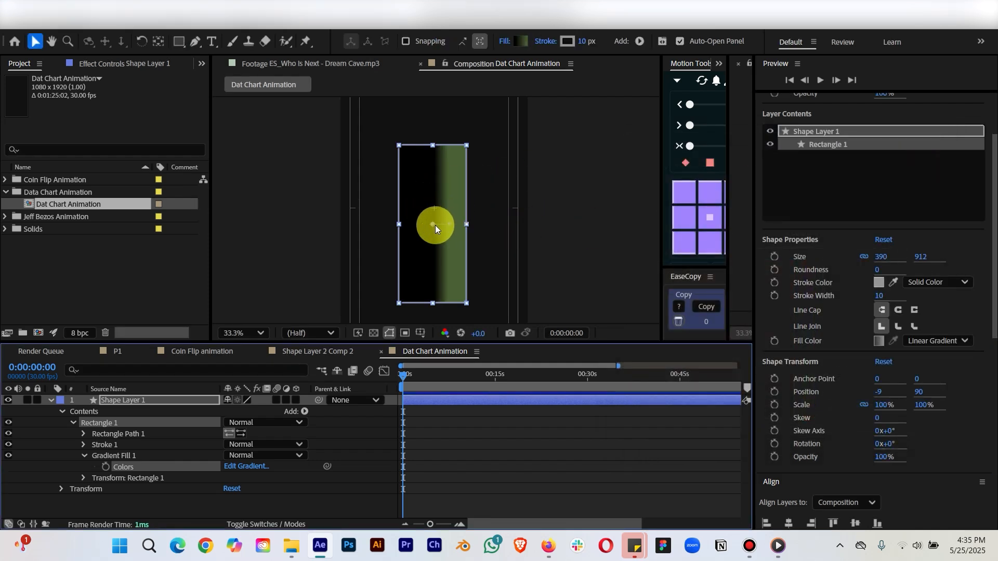
pyautogui.moveTo(435, 226); pyautogui.dragTo(482, 161)
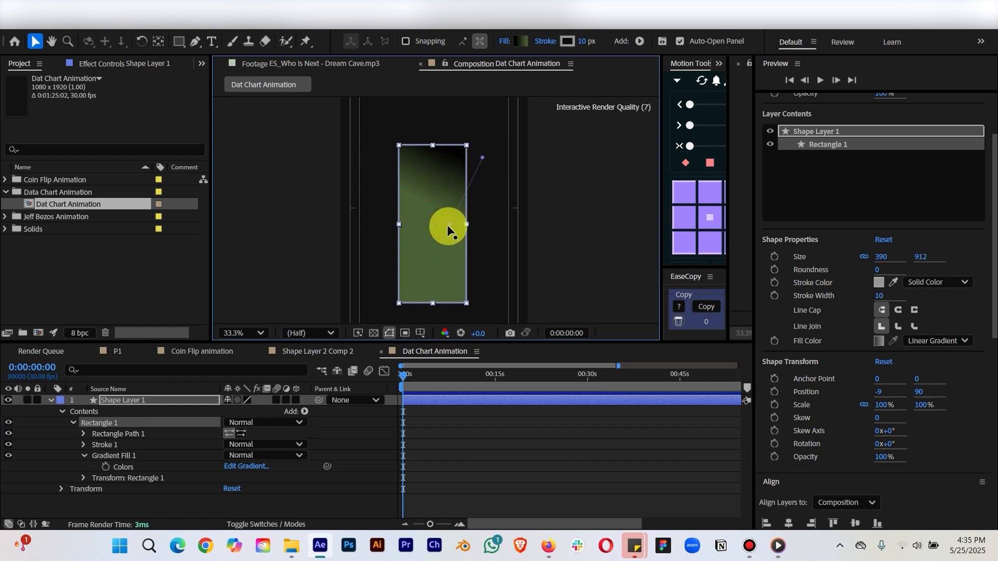
pyautogui.moveTo(447, 225); pyautogui.dragTo(375, 318)
pyautogui.moveTo(482, 157)
pyautogui.mouseDown()
pyautogui.moveTo(463, 173)
pyautogui.moveTo(477, 153)
pyautogui.mouseUp()
pyautogui.click(466, 448)
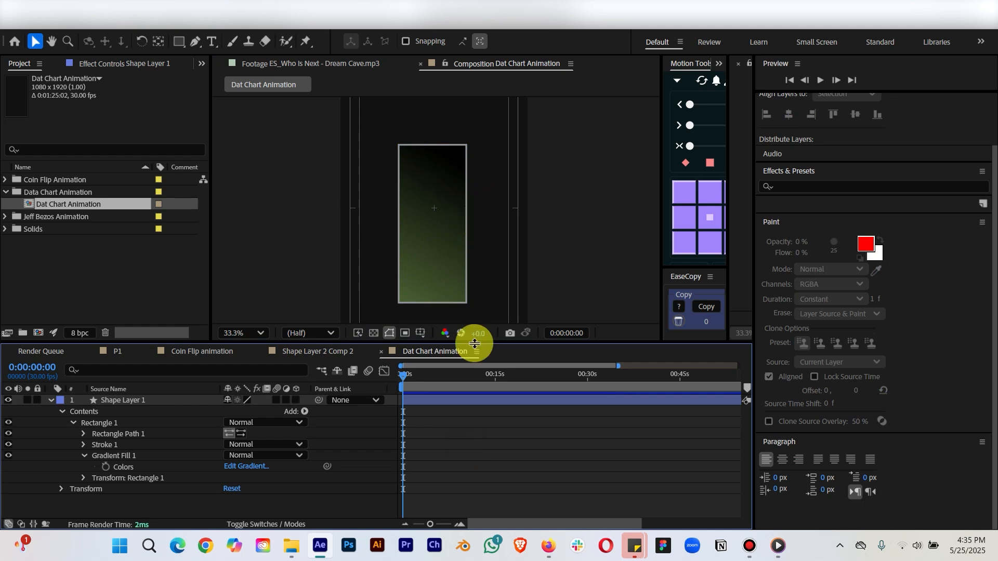
# Set the rectangle's stroke to None and deselect the layer.
pyautogui.click(457, 258)
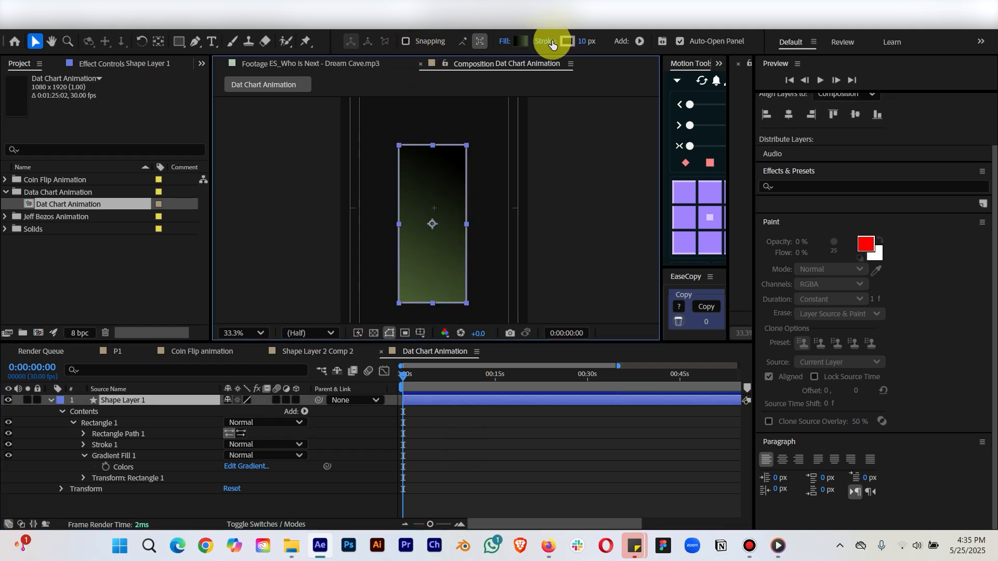
pyautogui.click(546, 42)
pyautogui.click(433, 237)
pyautogui.click(512, 309)
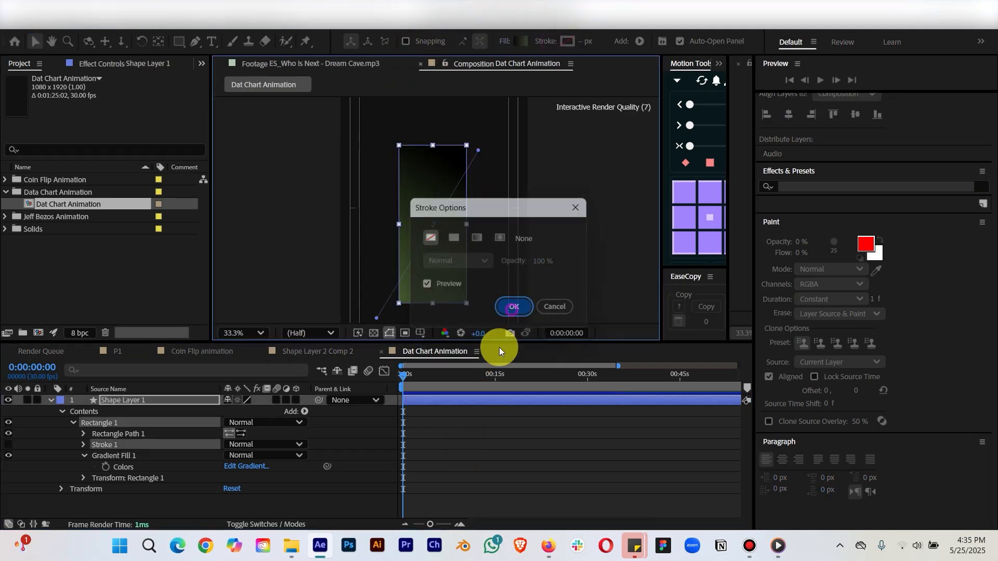
pyautogui.click(481, 457)
# Compare the rectangle with the reference video and lighten the gradient's green stop to AED886.
pyautogui.click(771, 549)
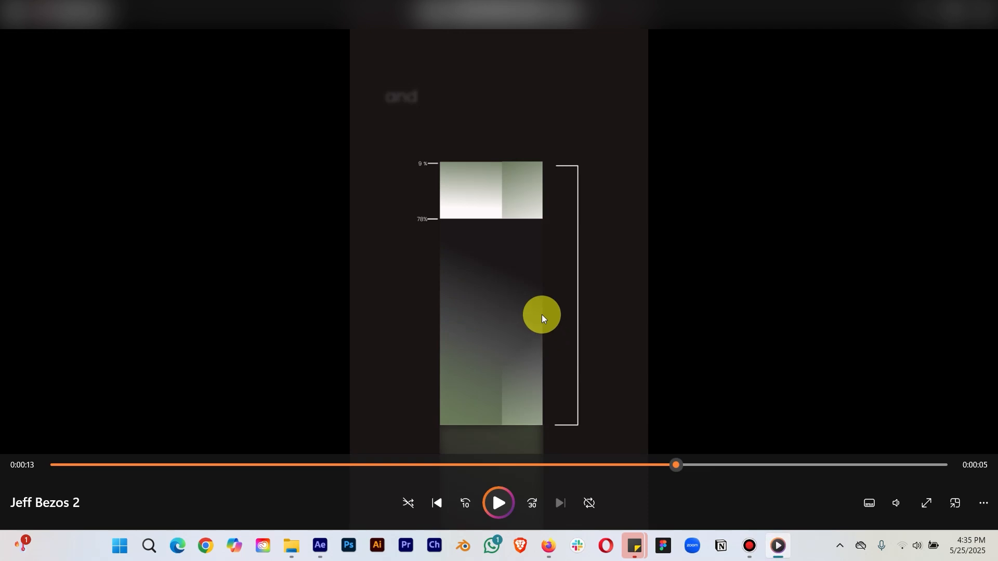
pyautogui.click(927, 9)
pyautogui.click(432, 275)
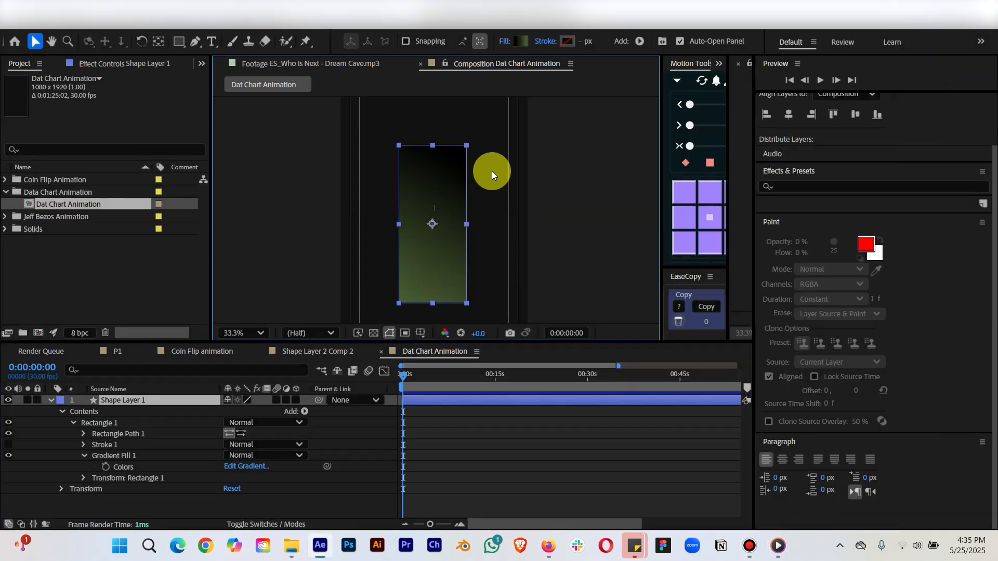
pyautogui.click(525, 41)
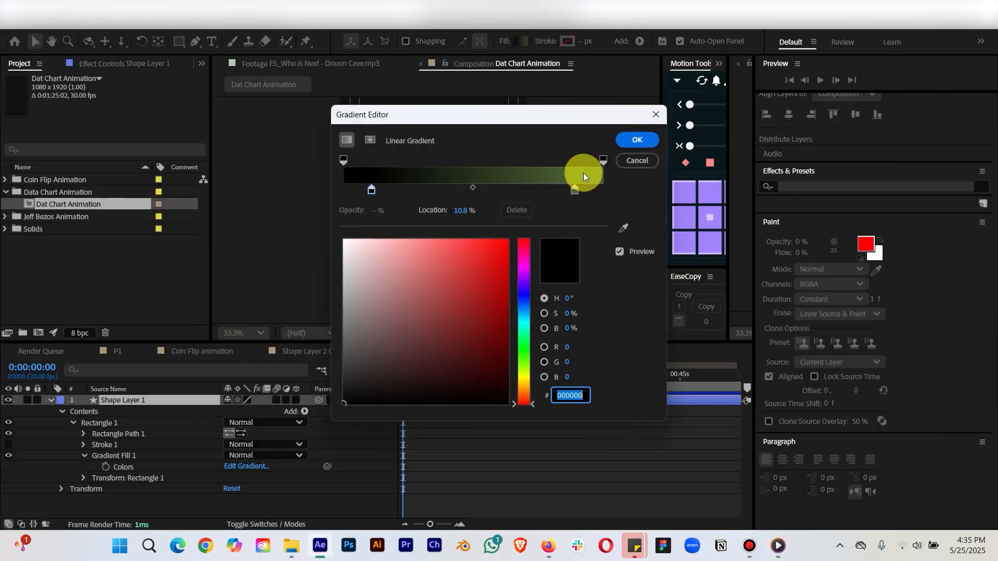
pyautogui.click(575, 189)
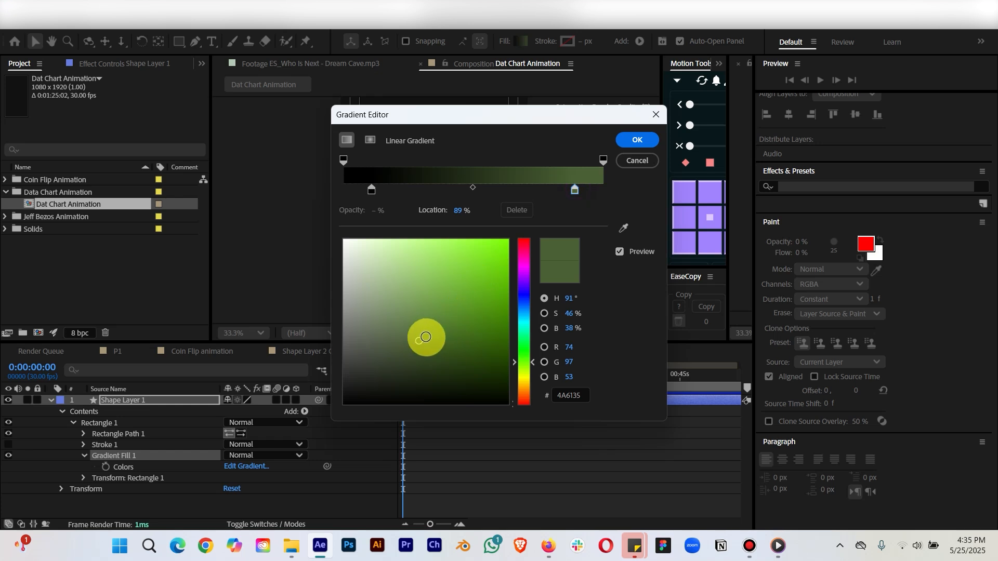
pyautogui.moveTo(426, 336); pyautogui.dragTo(630, 261)
pyautogui.click(859, 145)
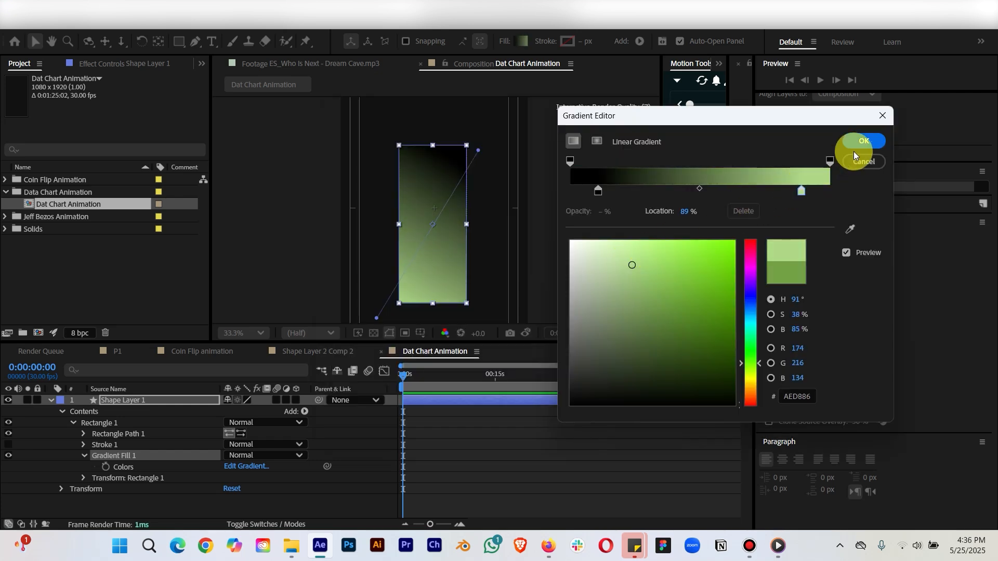
# Move the gradient's black start point inside the rectangle's upper right and its green end point far below the lower-left corner.
pyautogui.moveTo(373, 319)
pyautogui.mouseDown()
pyautogui.moveTo(360, 344)
pyautogui.moveTo(322, 357)
pyautogui.moveTo(388, 319)
pyautogui.moveTo(342, 352)
pyautogui.moveTo(379, 302)
pyautogui.mouseUp()
pyautogui.moveTo(477, 151); pyautogui.dragTo(461, 185)
pyautogui.moveTo(380, 305)
pyautogui.mouseDown()
pyautogui.moveTo(329, 372)
pyautogui.moveTo(309, 433)
pyautogui.moveTo(278, 441)
pyautogui.moveTo(297, 428)
pyautogui.mouseUp()
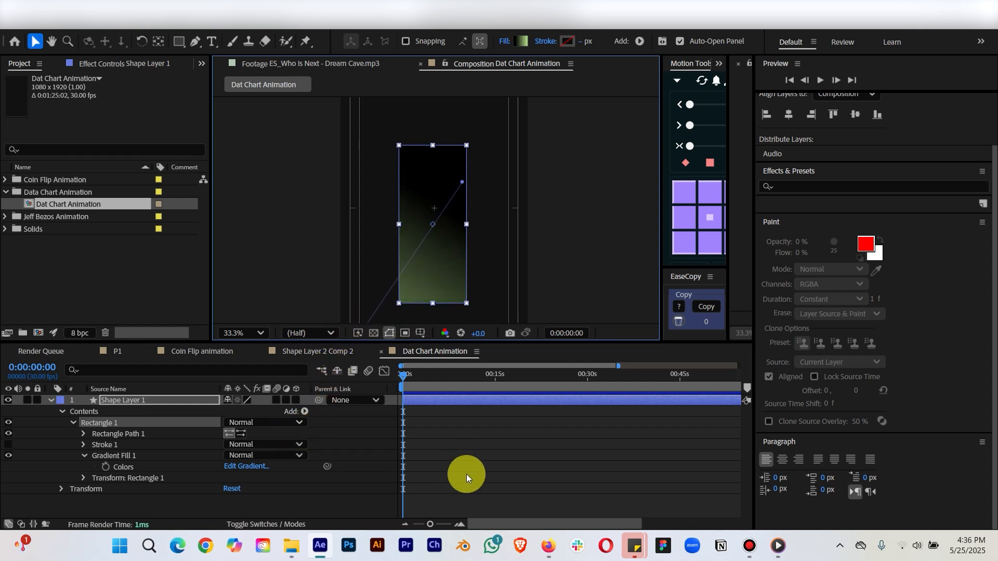
pyautogui.click(465, 473)
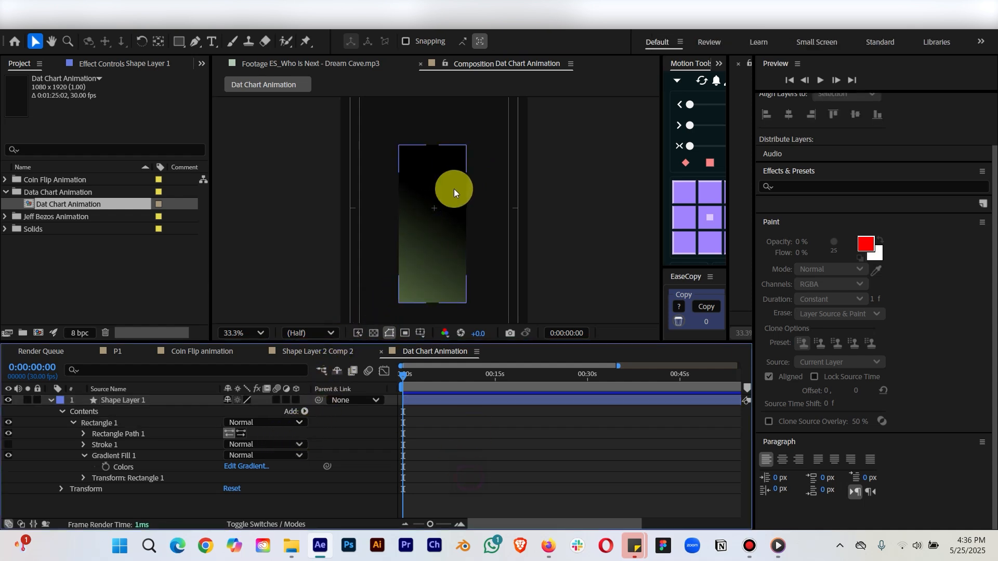
pyautogui.click(51, 400)
# Compare the bar with the reference video and replay the section where the stacked percentage segments grow.
pyautogui.click(773, 547)
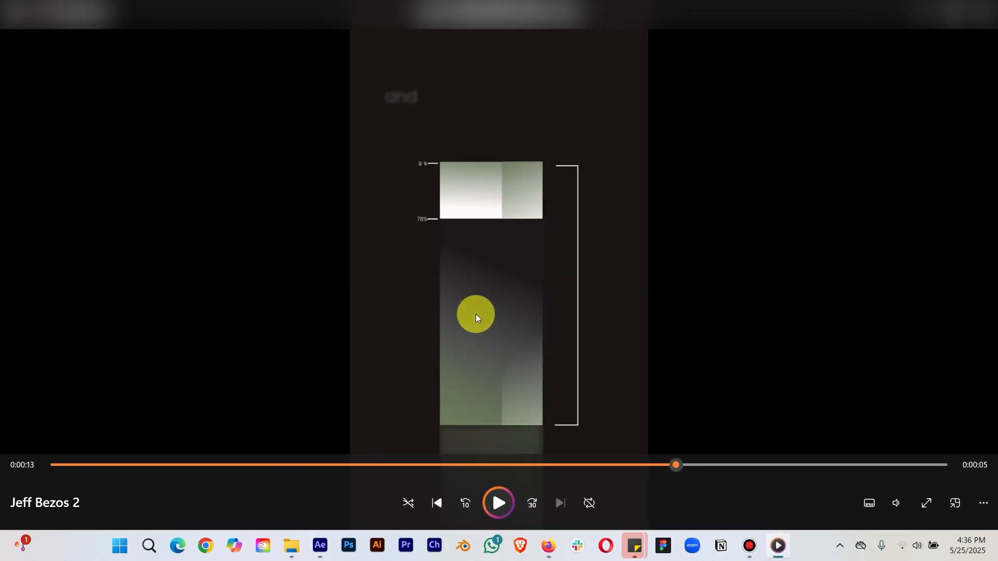
pyautogui.click(922, 11)
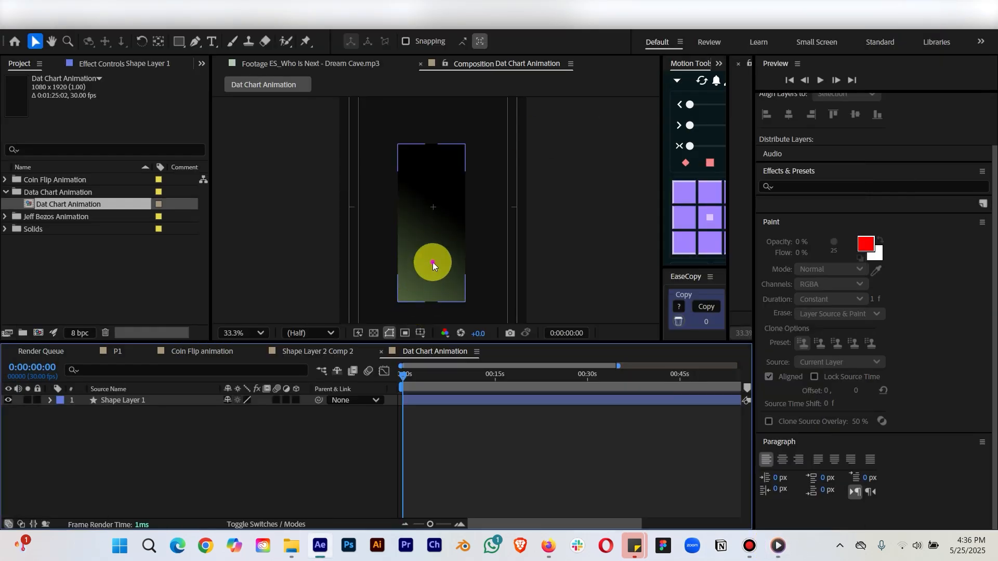
pyautogui.click(433, 264)
pyautogui.click(778, 545)
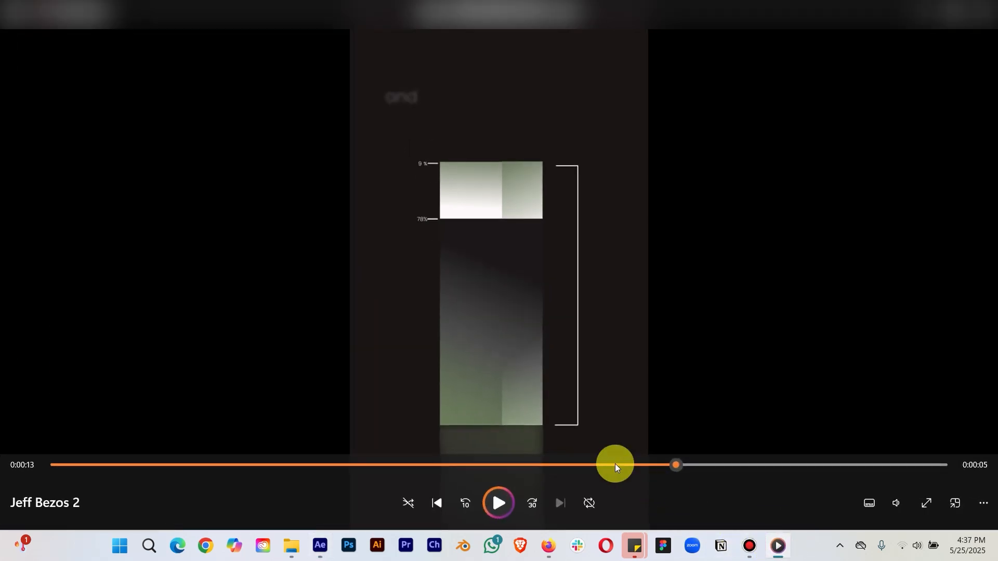
pyautogui.click(604, 463)
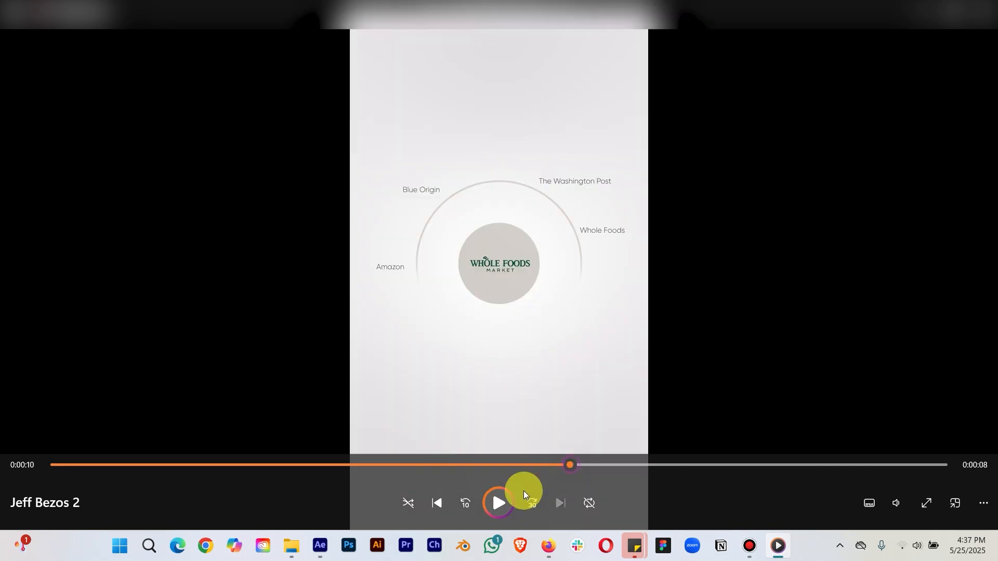
pyautogui.click(496, 502)
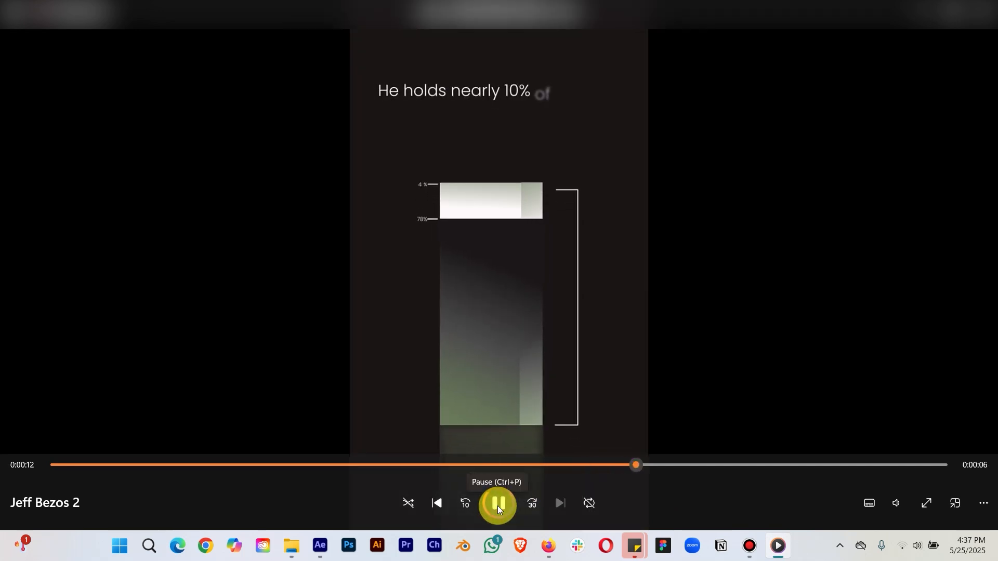
pyautogui.click(498, 506)
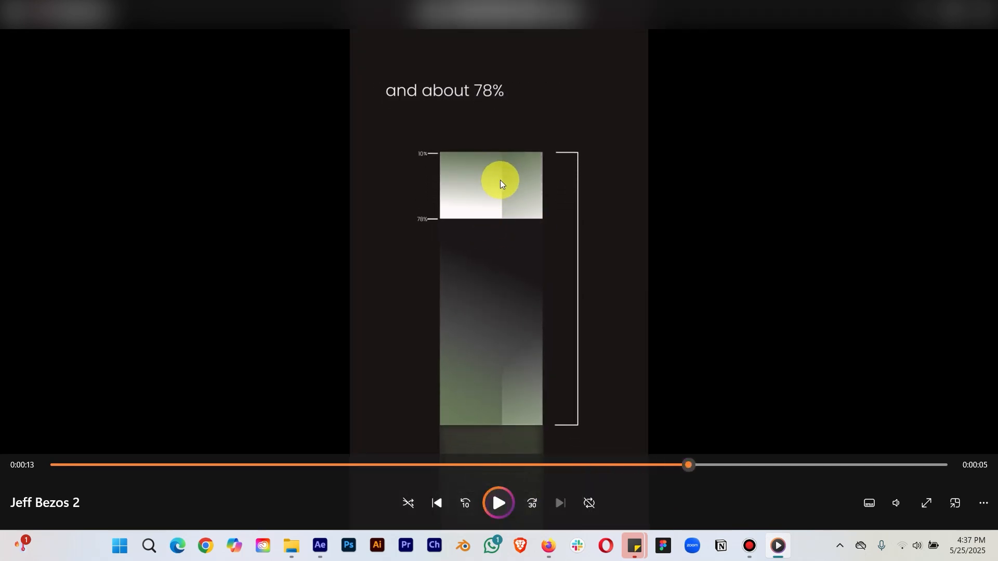
# Duplicate the gradient rectangle's layer and move the copy straight up so it sits above the original bar.
pyautogui.click(914, 12)
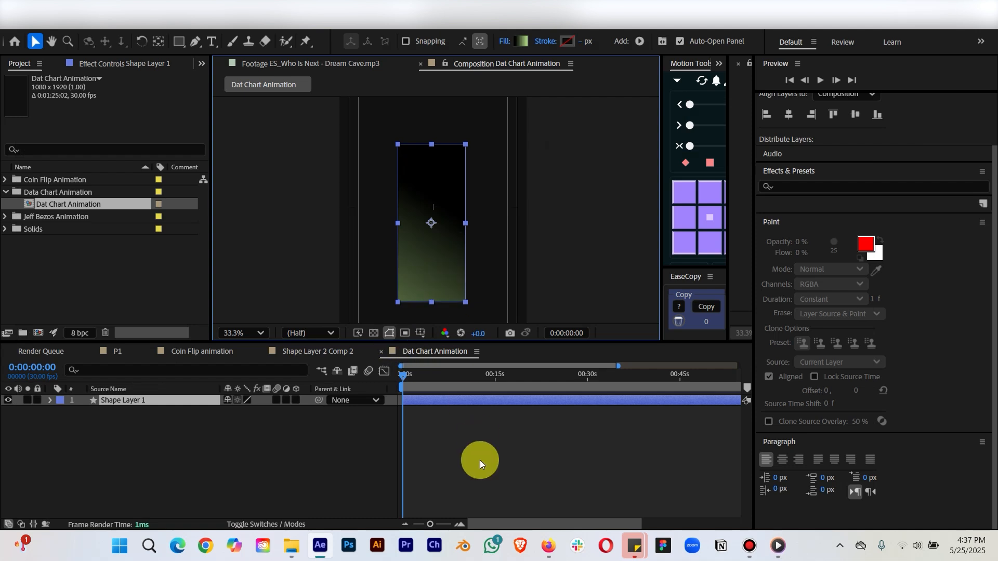
pyautogui.click(450, 398)
pyautogui.hotkey('ctrl', 'd')
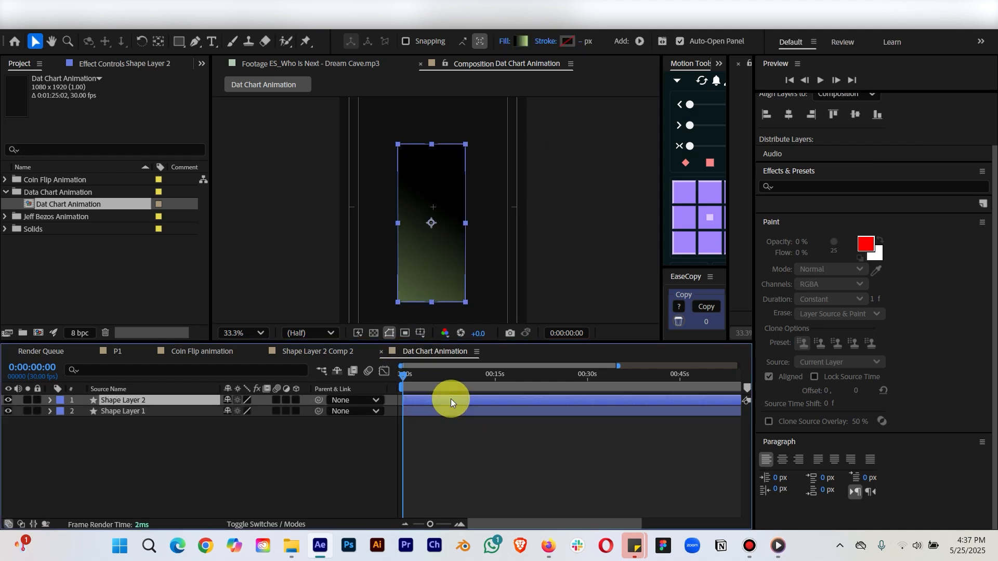
pyautogui.scroll(-5, 681, 208)
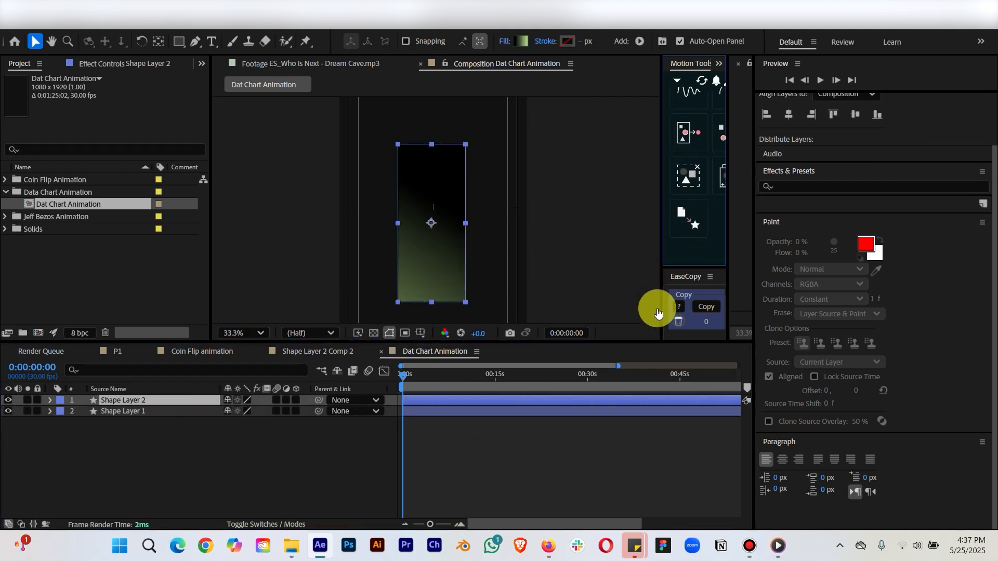
pyautogui.moveTo(434, 278); pyautogui.dragTo(431, 115)
pyautogui.press('space')
pyautogui.moveTo(490, 189); pyautogui.dragTo(491, 302)
pyautogui.press('/')
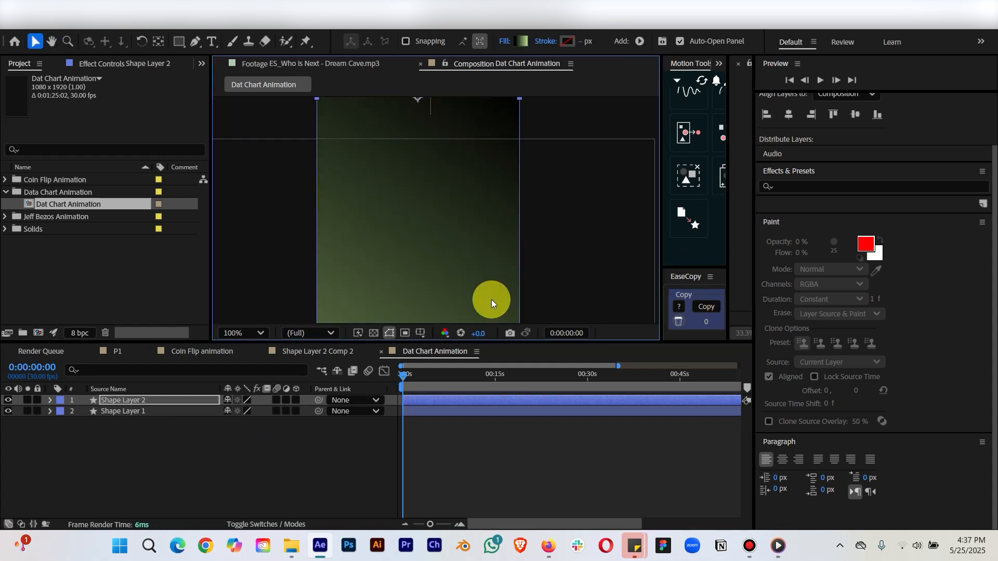
# Enable snapping and align the copy's lower edge and sides with the top of the original bar.
pyautogui.click(406, 41)
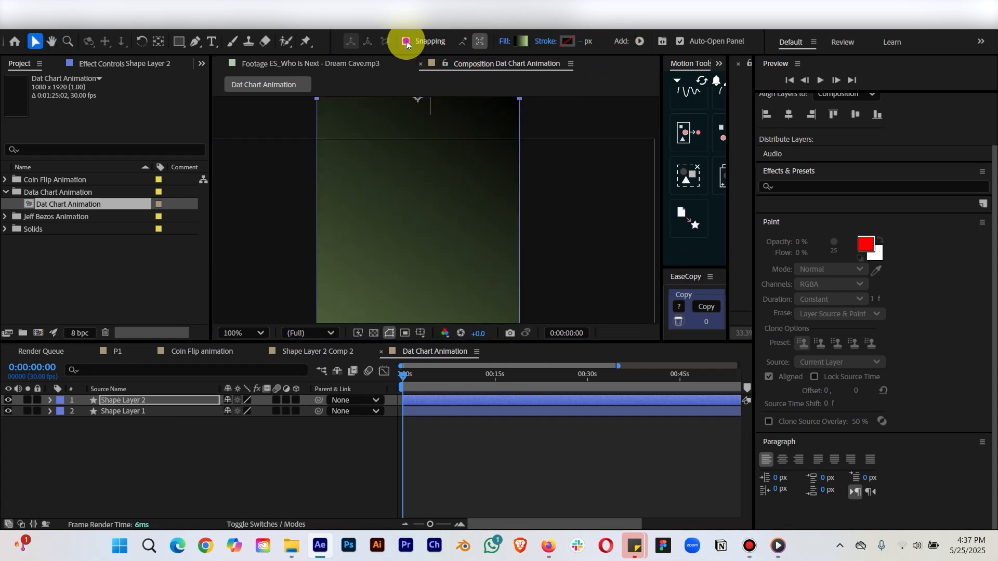
pyautogui.press('space')
pyautogui.moveTo(564, 245); pyautogui.dragTo(570, 138)
pyautogui.moveTo(482, 188)
pyautogui.mouseDown()
pyautogui.moveTo(497, 193)
pyautogui.moveTo(489, 198)
pyautogui.mouseUp()
pyautogui.click(512, 505)
pyautogui.scroll(1, 545, 279)
pyautogui.scroll(-4, 544, 278)
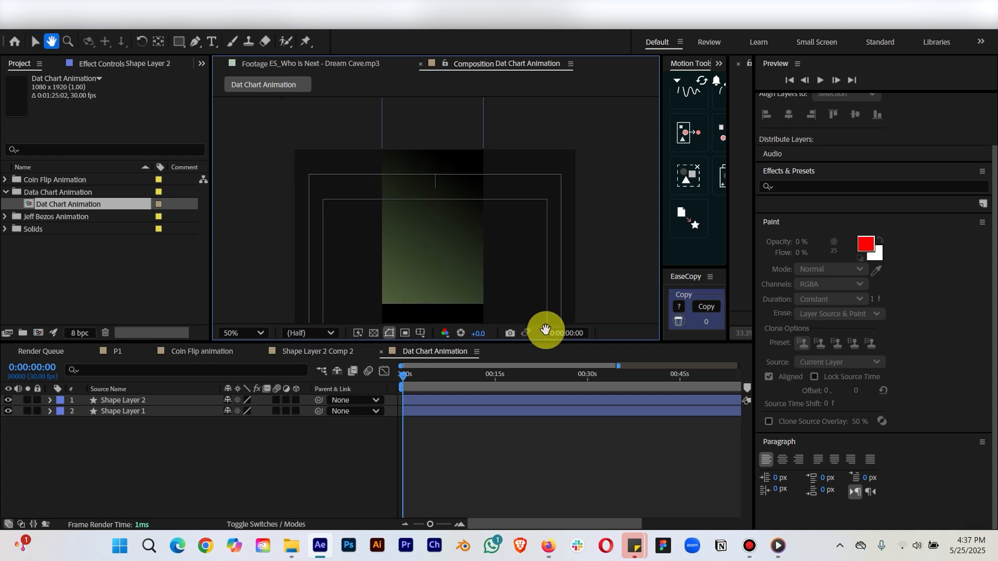
# Unlink the size proportions of the copy's rectangle path and reduce its height to 399, keeping the width at 390.
pyautogui.click(472, 276)
pyautogui.click(50, 400)
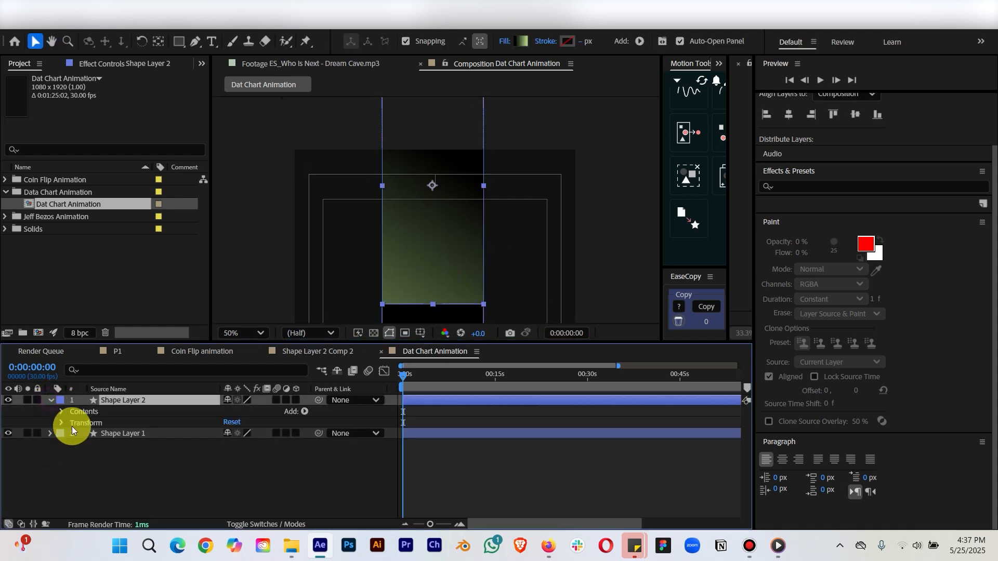
pyautogui.click(62, 412)
pyautogui.click(73, 423)
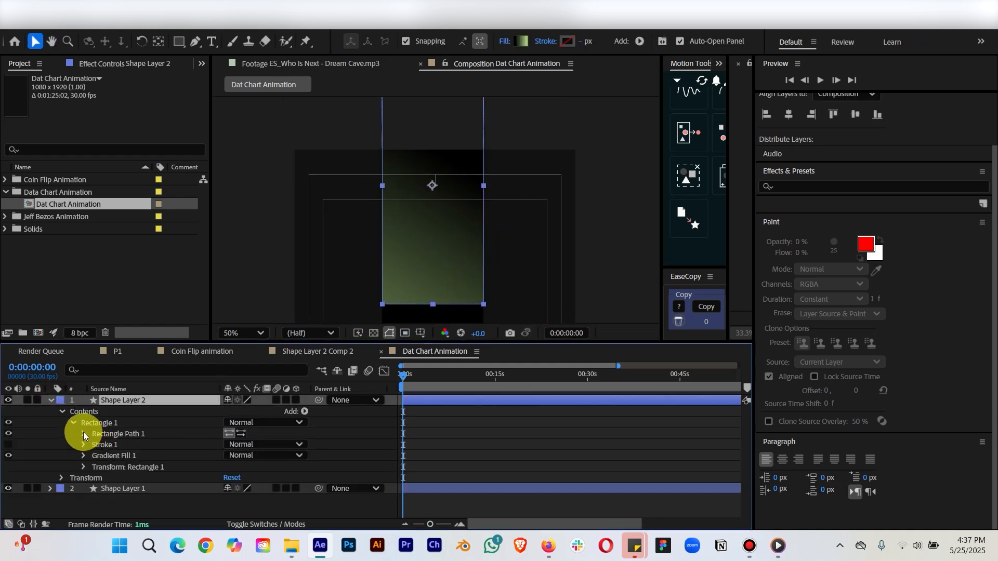
pyautogui.click(84, 433)
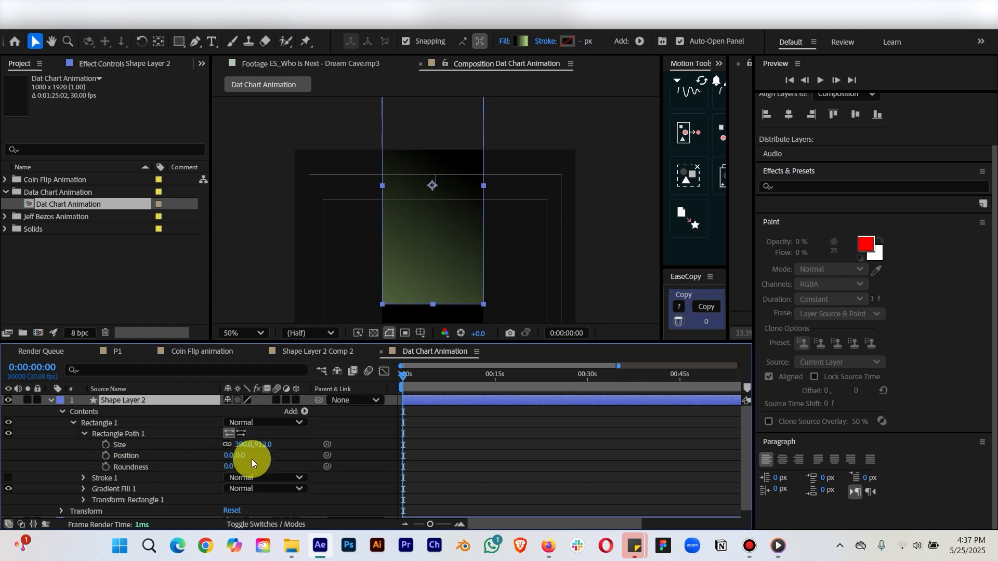
pyautogui.click(227, 444)
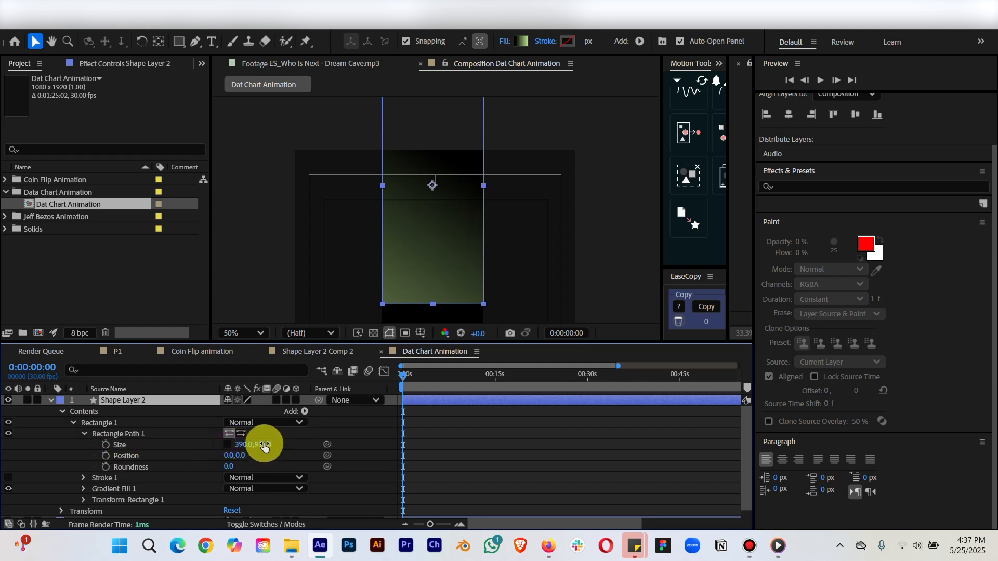
pyautogui.moveTo(264, 446); pyautogui.dragTo(8, 433)
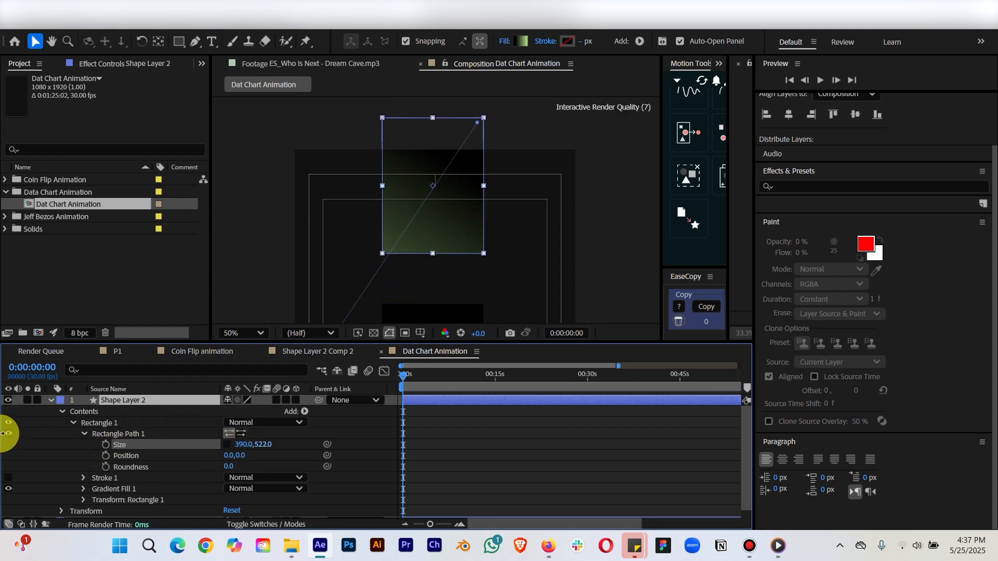
pyautogui.moveTo(267, 444); pyautogui.dragTo(189, 446)
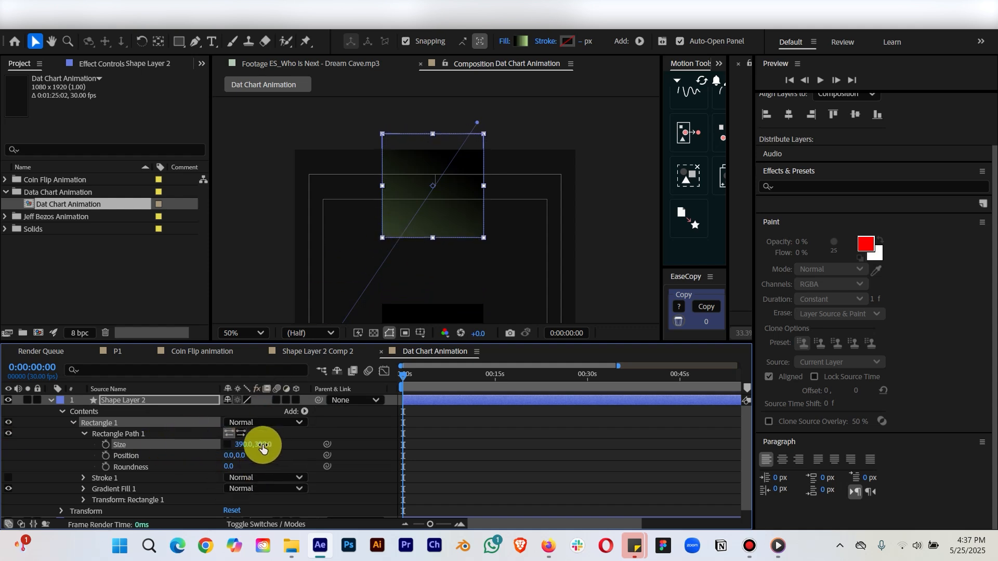
pyautogui.moveTo(263, 446)
pyautogui.mouseDown()
pyautogui.moveTo(232, 446)
pyautogui.moveTo(259, 442)
pyautogui.mouseUp()
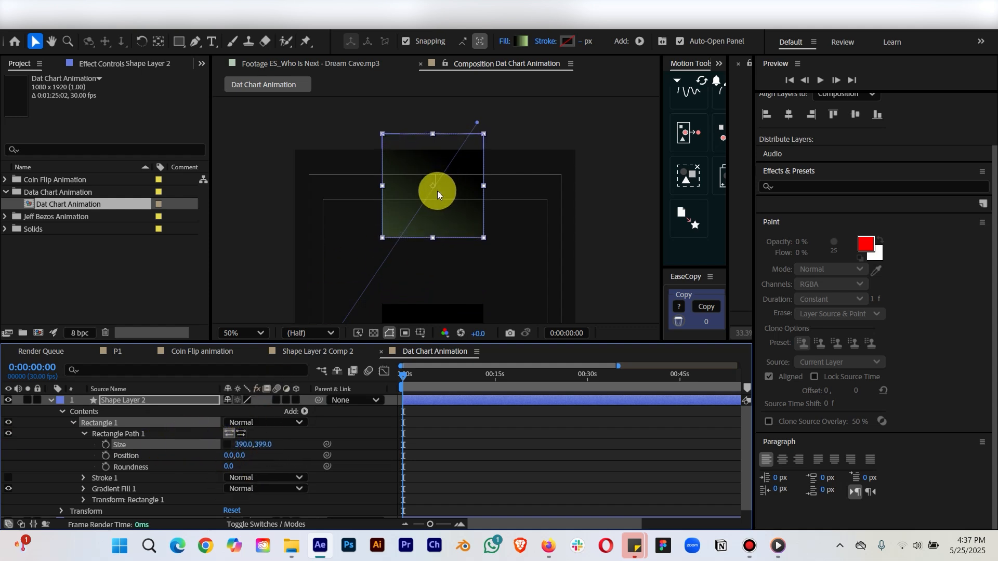
# Move the shortened rectangle down to just above the original bar and center its anchor point with Motion Tools.
pyautogui.moveTo(437, 191); pyautogui.dragTo(435, 251)
pyautogui.click(424, 452)
pyautogui.click(423, 400)
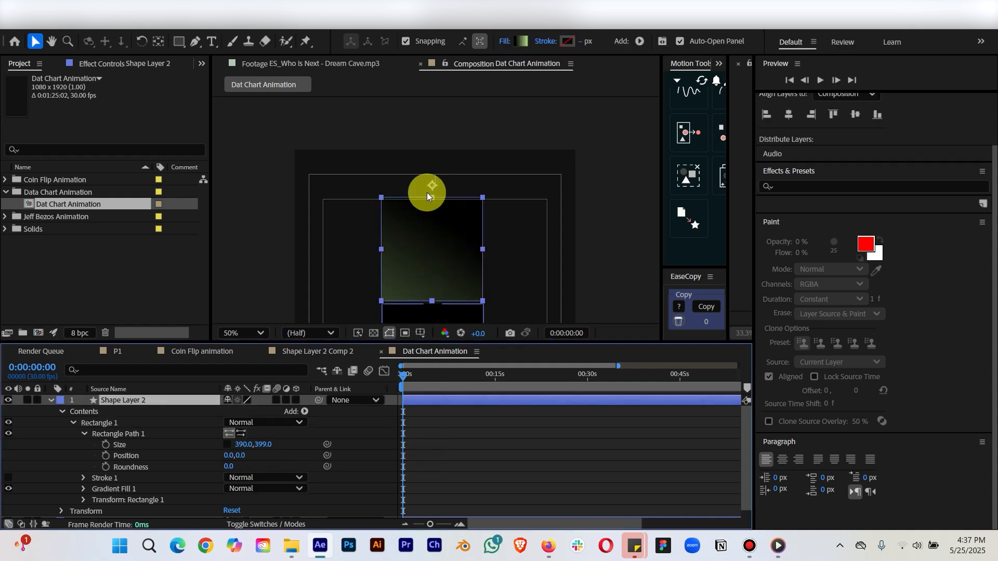
pyautogui.moveTo(660, 202); pyautogui.dragTo(574, 204)
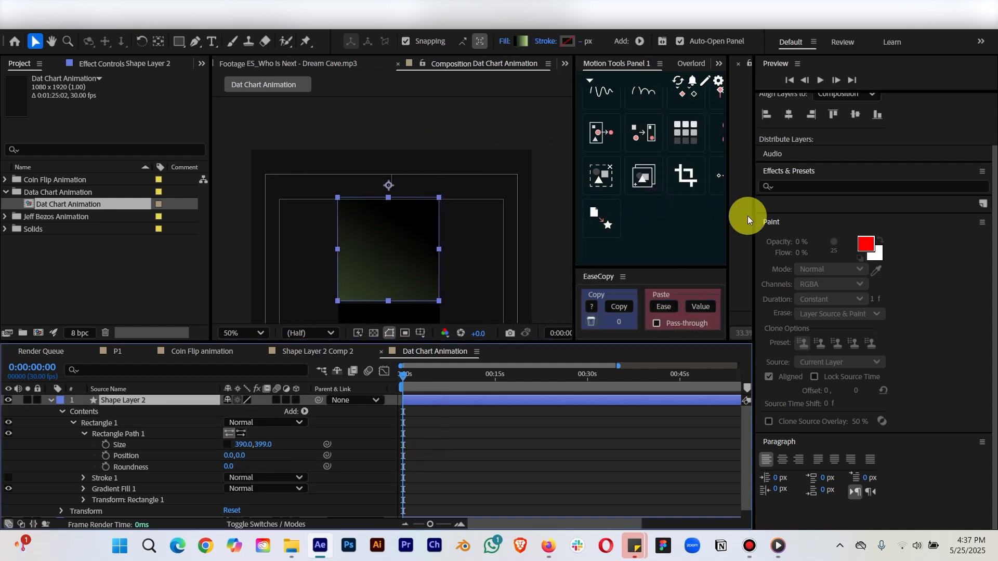
pyautogui.moveTo(752, 215); pyautogui.dragTo(920, 211)
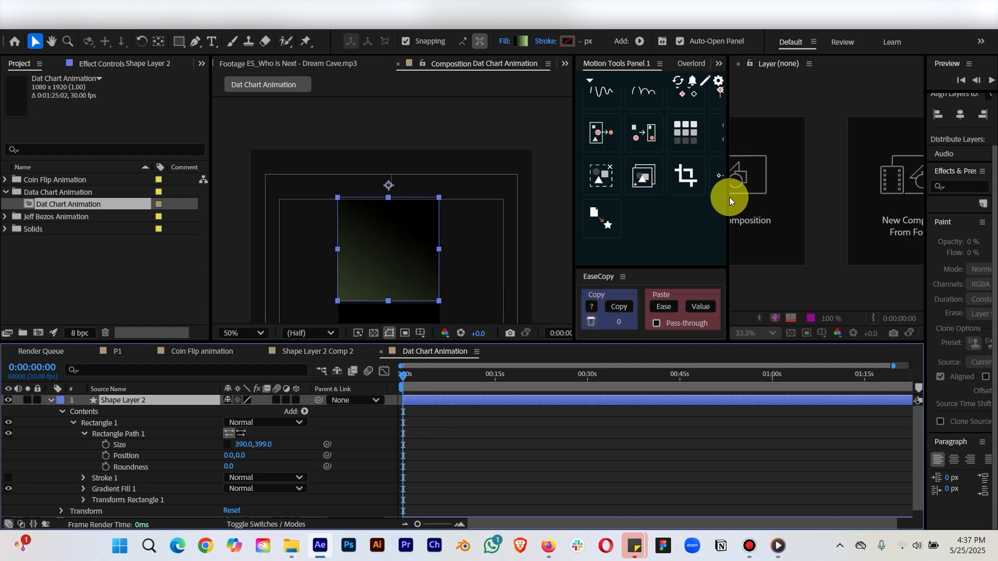
pyautogui.moveTo(729, 198); pyautogui.dragTo(816, 196)
pyautogui.scroll(5, 647, 201)
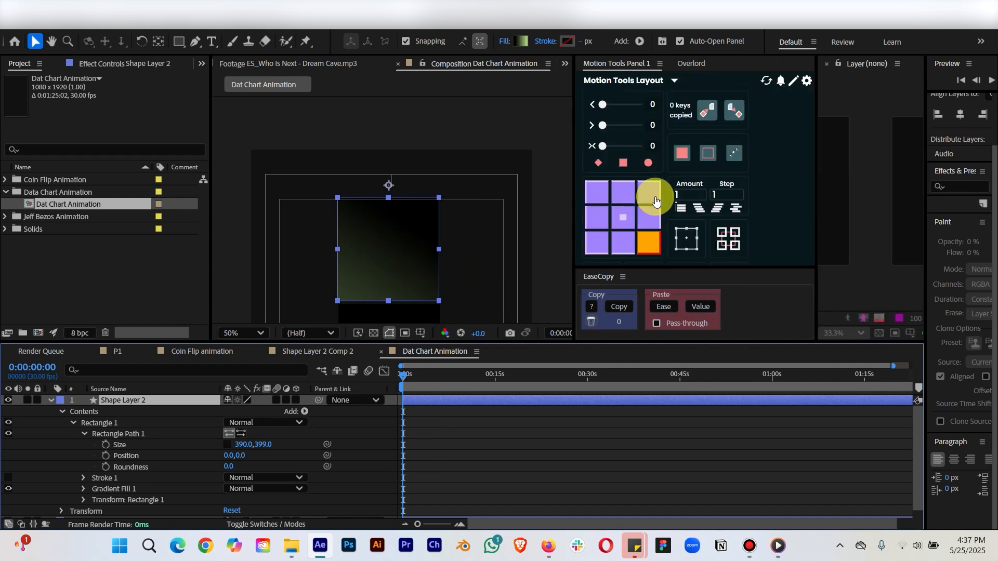
pyautogui.click(614, 214)
# Snap the shortened rectangle into horizontal alignment with the original bar and nudge it down to close the gap between them.
pyautogui.moveTo(496, 271); pyautogui.dragTo(508, 204)
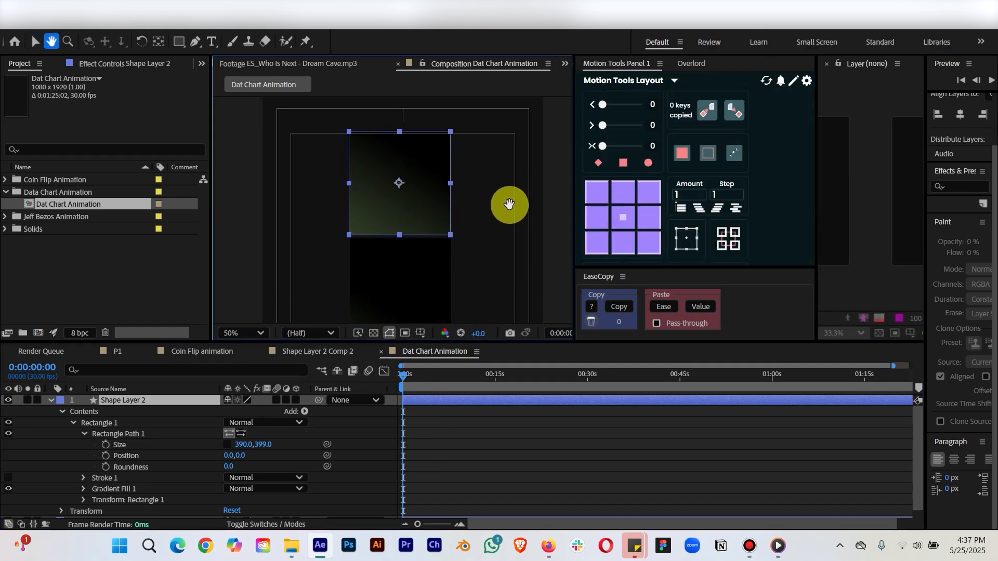
pyautogui.scroll(1, 487, 239)
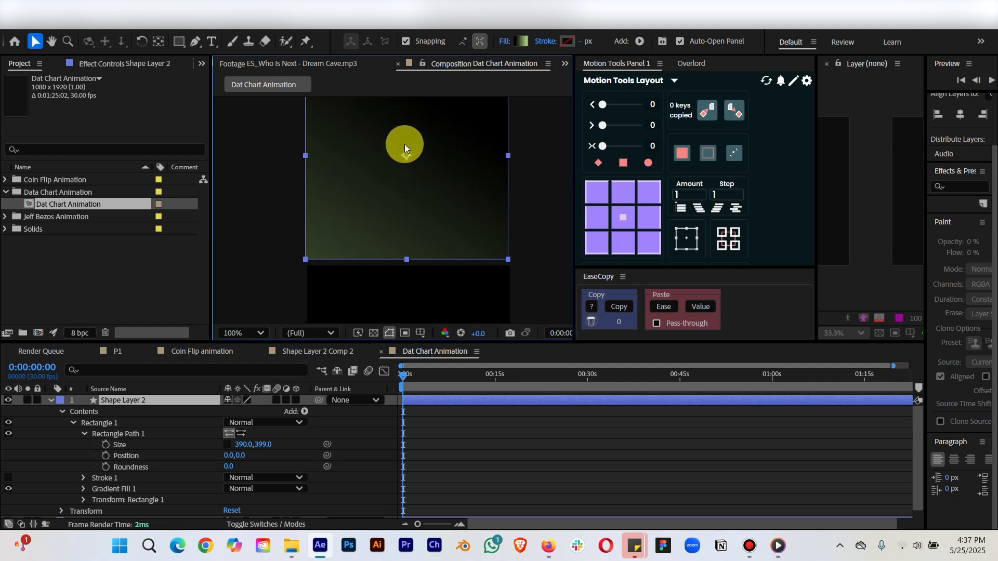
pyautogui.moveTo(406, 160)
pyautogui.mouseDown()
pyautogui.moveTo(407, 133)
pyautogui.moveTo(408, 162)
pyautogui.mouseUp()
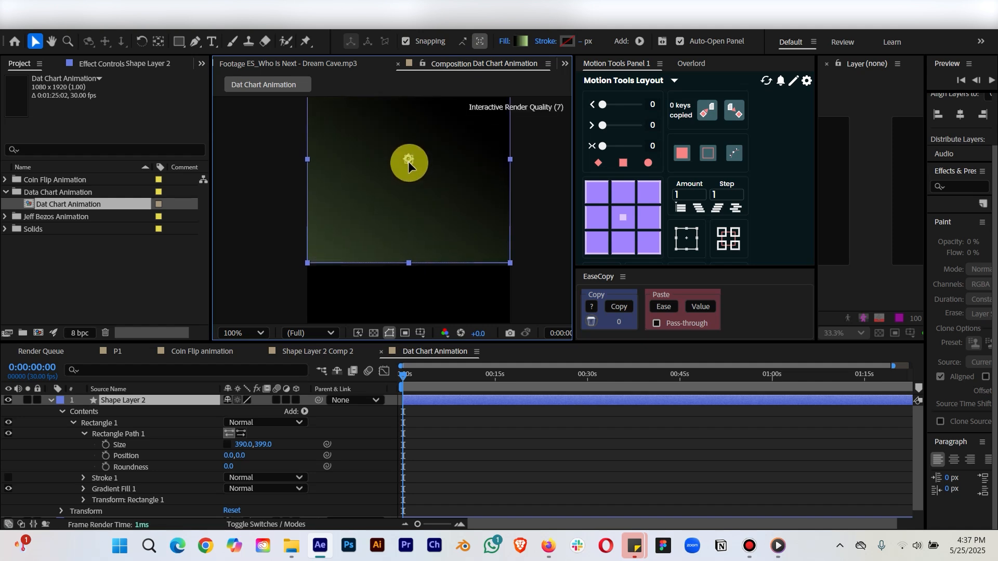
pyautogui.click(448, 411)
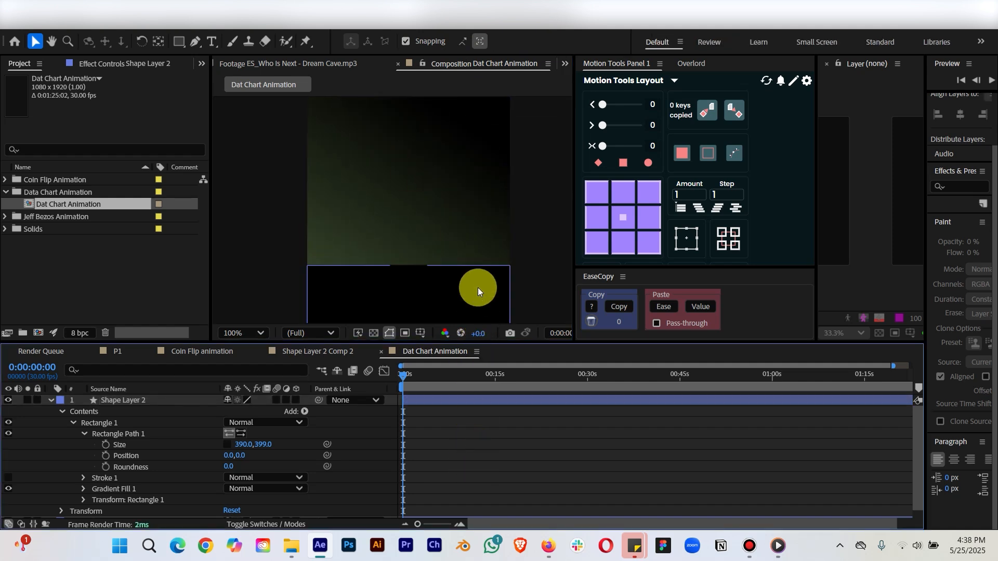
pyautogui.scroll(3, 485, 266)
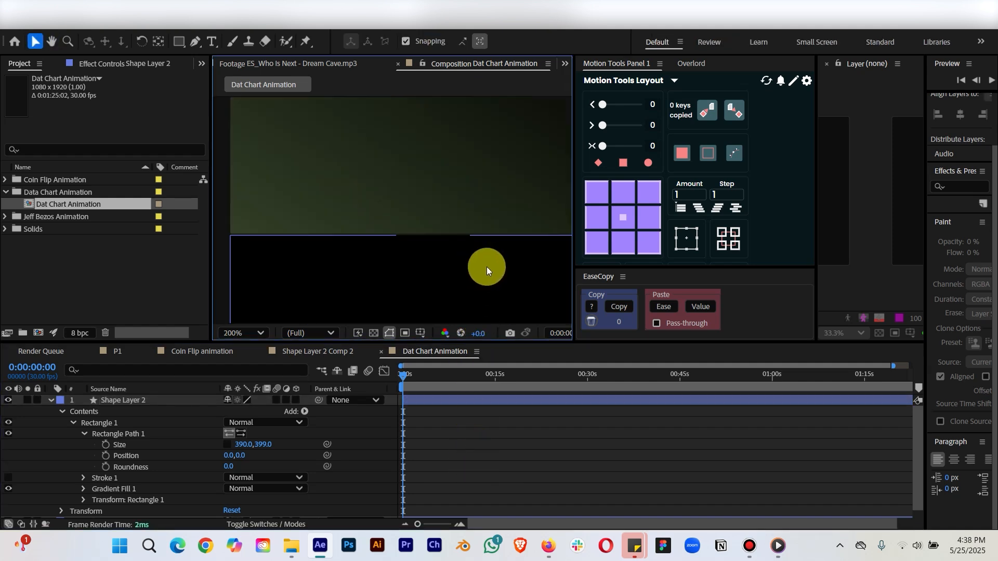
pyautogui.click(454, 195)
pyautogui.press('Return')
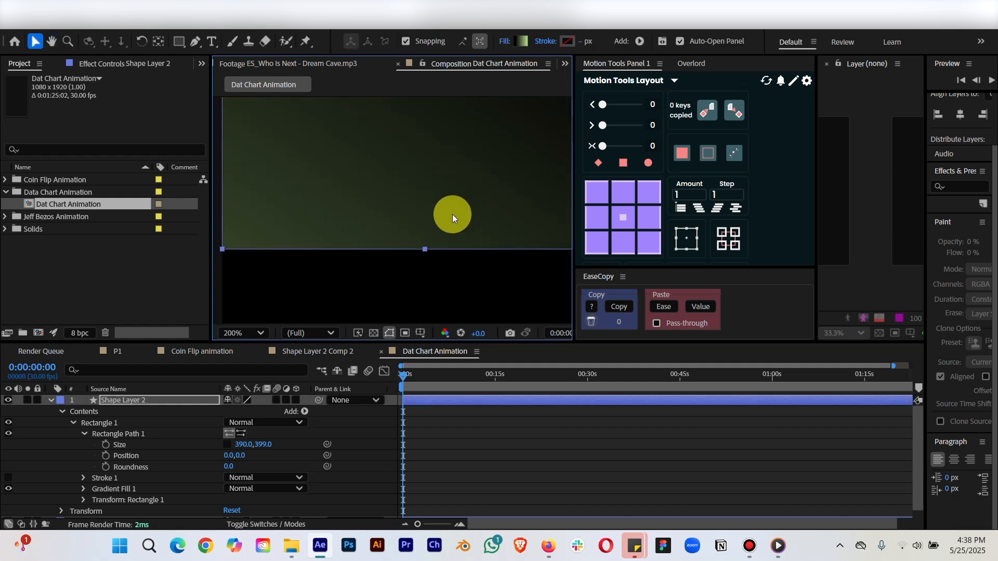
pyautogui.click(492, 445)
pyautogui.scroll(-4, 436, 264)
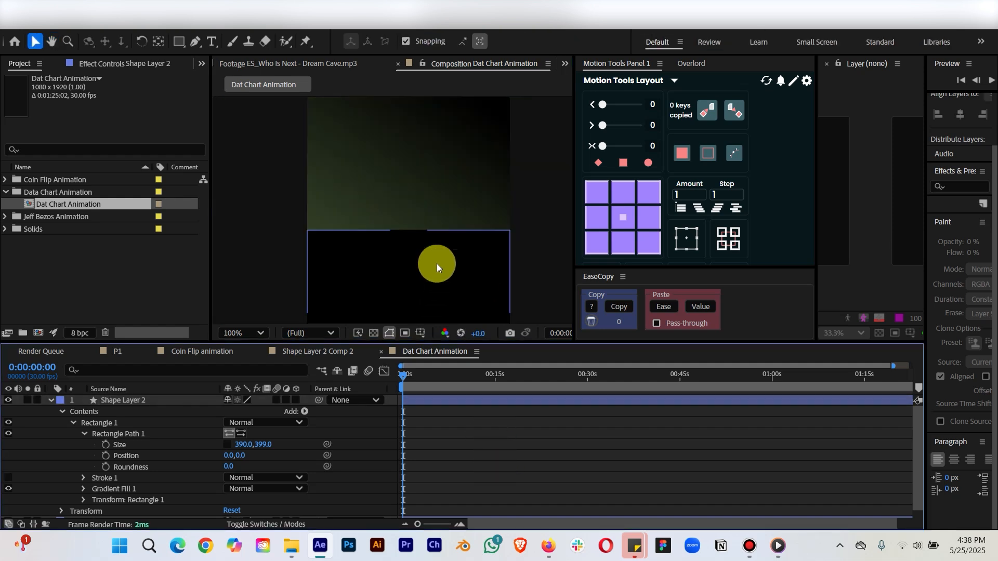
pyautogui.moveTo(489, 215); pyautogui.dragTo(485, 260)
pyautogui.click(379, 204)
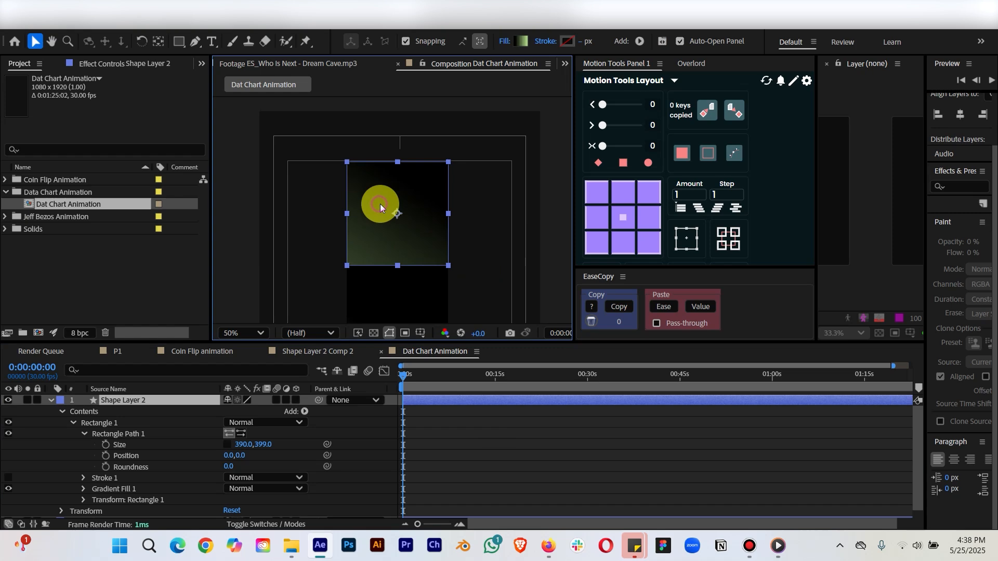
# Compare the segment with the reference video and change its gradient's black stop to light gray B5AFAF.
pyautogui.click(779, 548)
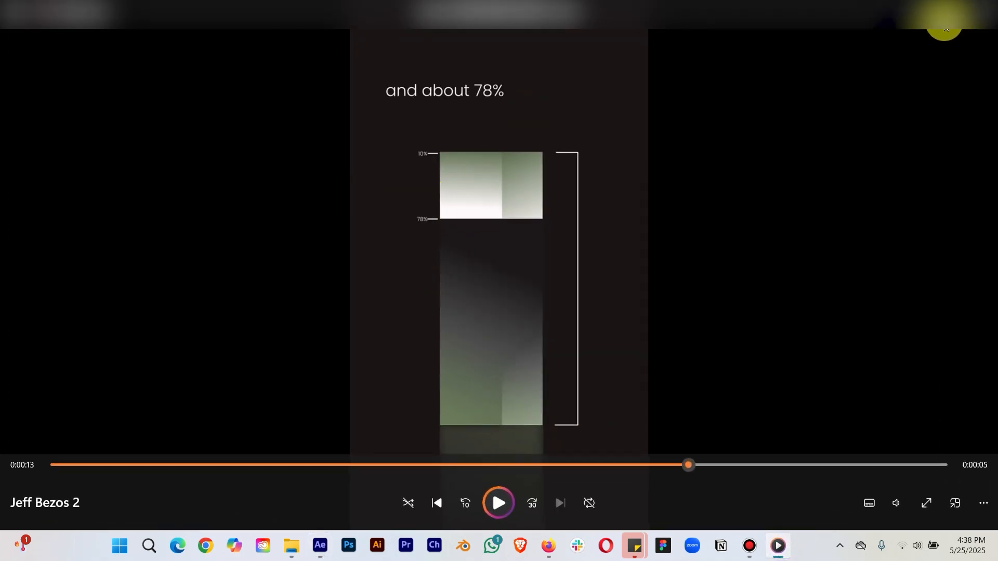
pyautogui.click(924, 14)
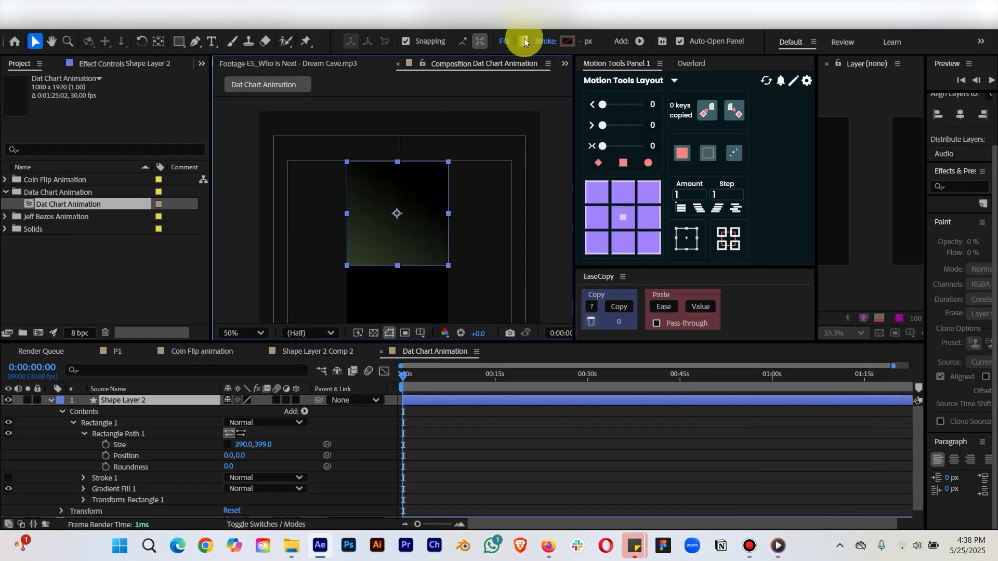
pyautogui.click(523, 41)
pyautogui.click(371, 190)
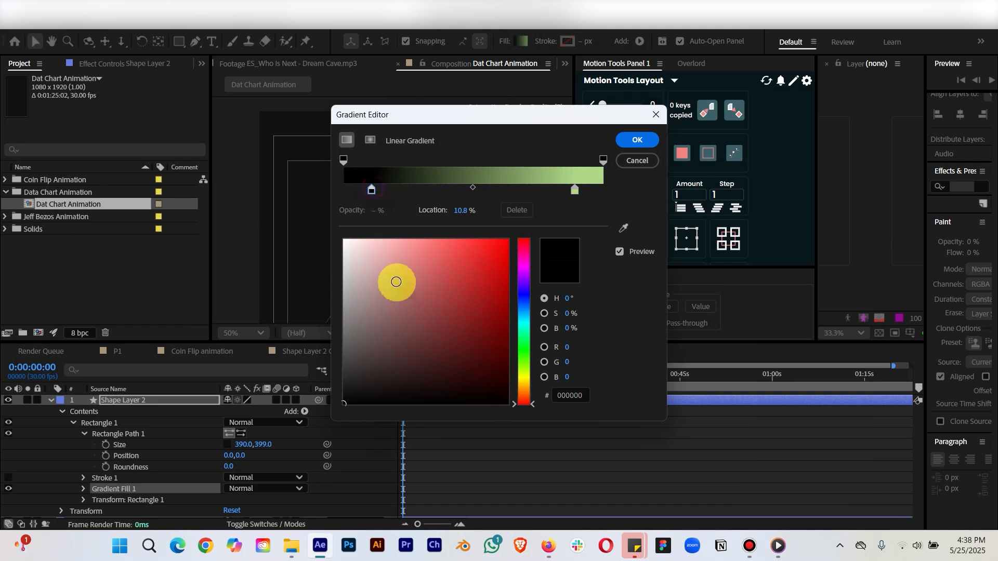
pyautogui.moveTo(396, 281); pyautogui.dragTo(348, 286)
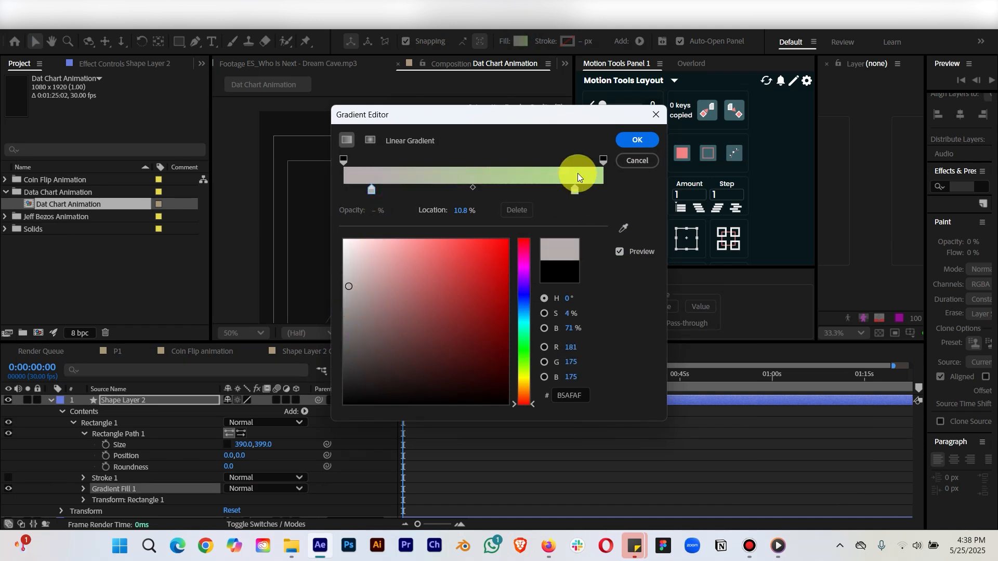
pyautogui.click(621, 143)
# Reposition the upper rectangle's gradient with the start point just above its upper-right corner and the end point just outside its lower-left corner.
pyautogui.scroll(-2, 417, 226)
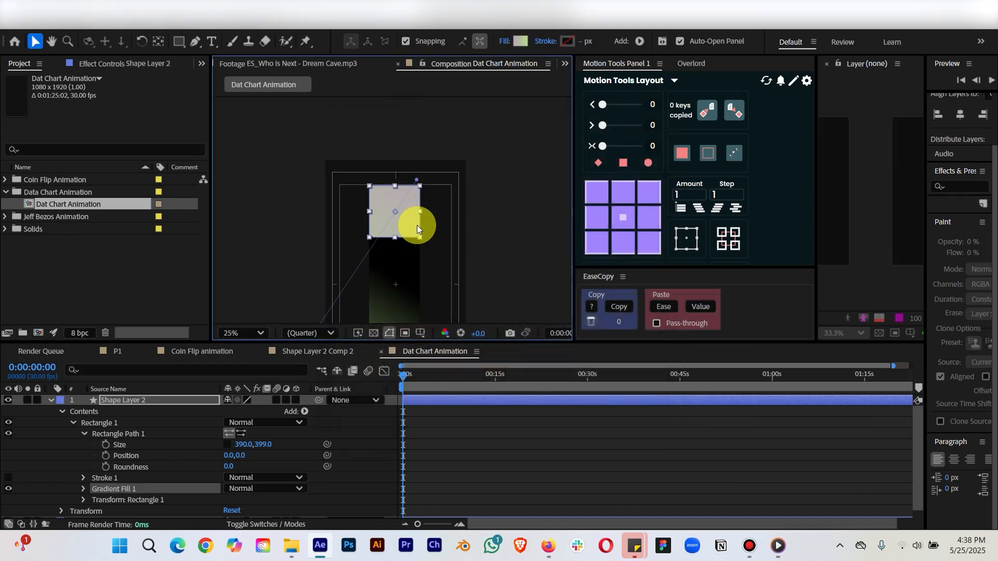
pyautogui.press('space')
pyautogui.moveTo(419, 223)
pyautogui.mouseDown()
pyautogui.moveTo(421, 191)
pyautogui.moveTo(410, 224)
pyautogui.mouseUp()
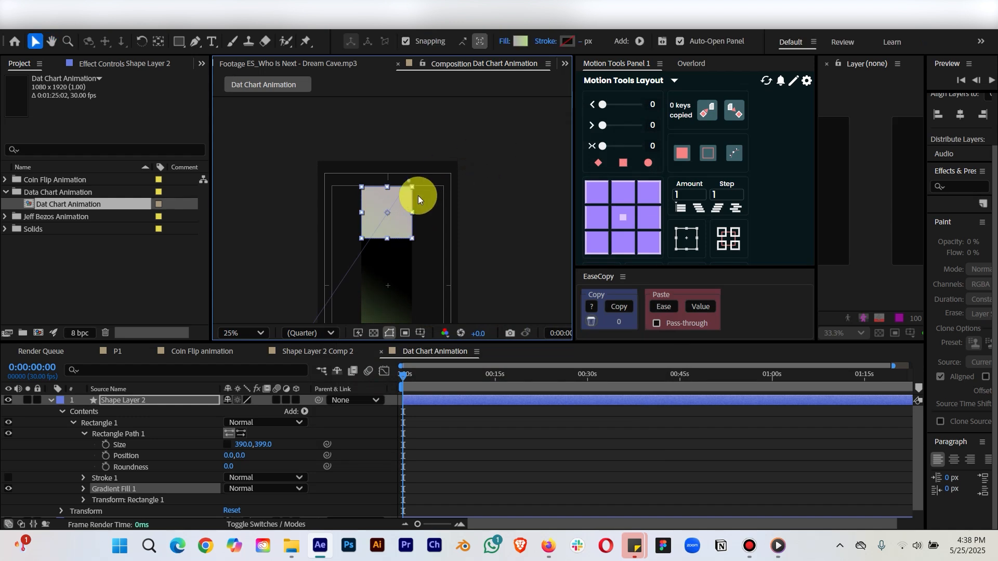
pyautogui.moveTo(410, 179); pyautogui.dragTo(441, 120)
pyautogui.press('space')
pyautogui.moveTo(466, 224); pyautogui.dragTo(475, 173)
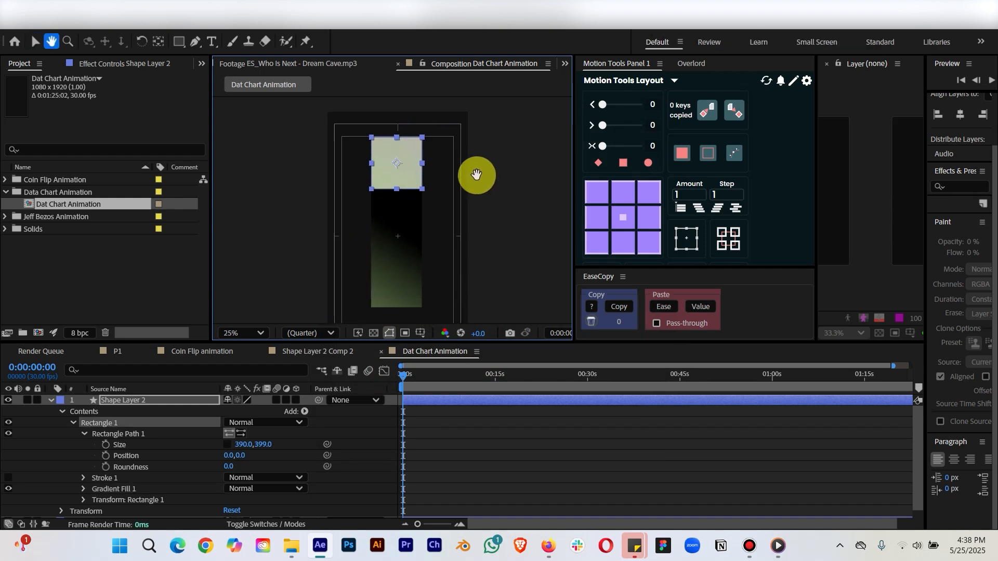
pyautogui.moveTo(296, 317); pyautogui.dragTo(356, 206)
pyautogui.press('space')
pyautogui.moveTo(481, 195); pyautogui.dragTo(446, 292)
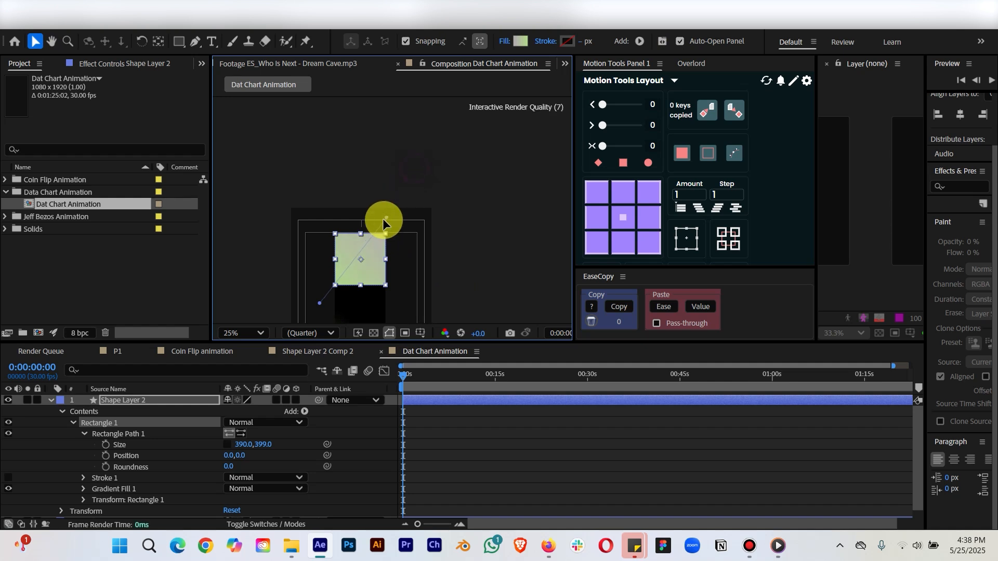
pyautogui.moveTo(523, 260); pyautogui.dragTo(528, 169)
pyautogui.click(495, 231)
pyautogui.scroll(2, 494, 230)
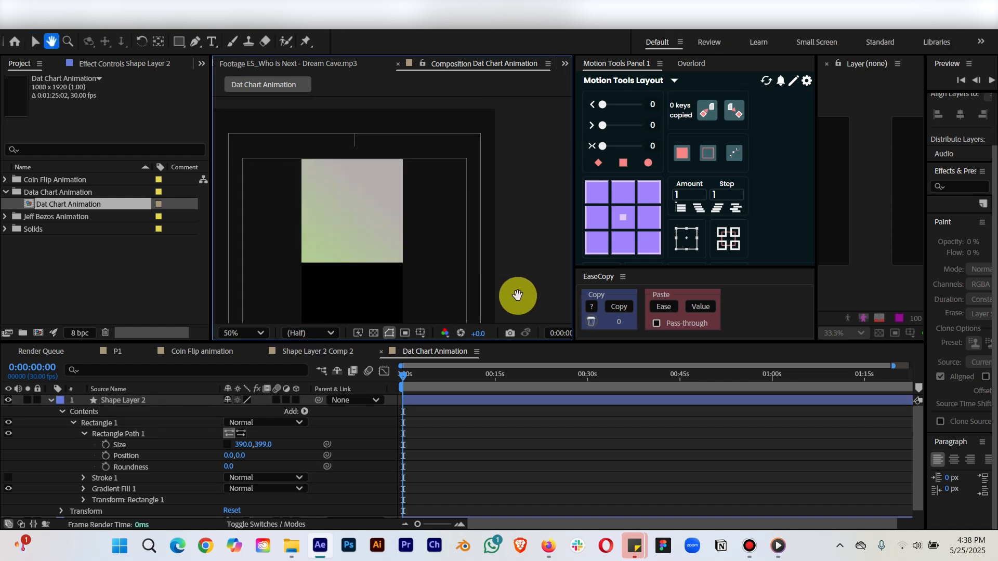
pyautogui.click(351, 211)
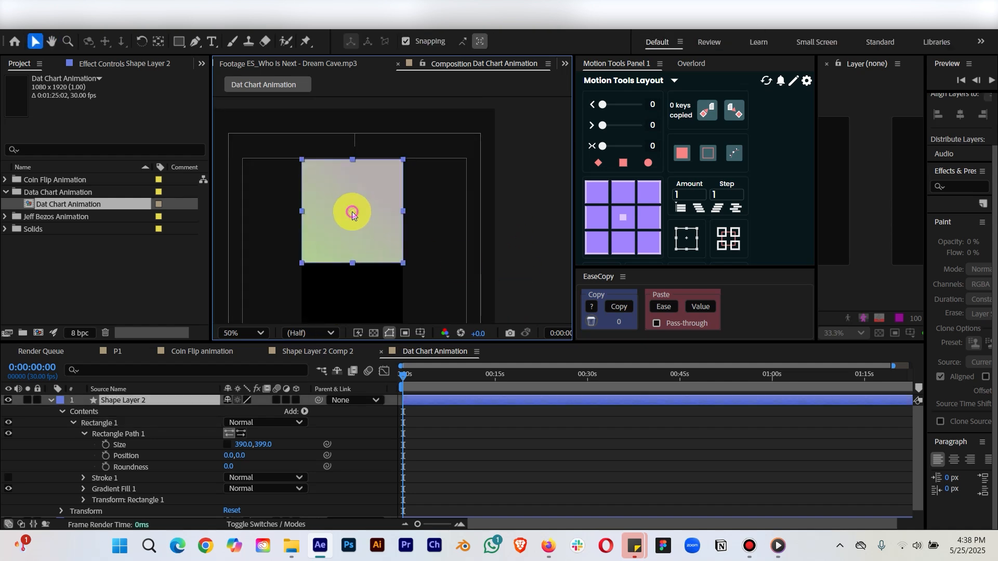
# Parent both rectangles to a new null with Motion Tools and scale the null down to 55%.
pyautogui.click(50, 400)
pyautogui.keyDown('shift'); pyautogui.click(422, 412); pyautogui.keyUp('shift')
pyautogui.click(687, 239)
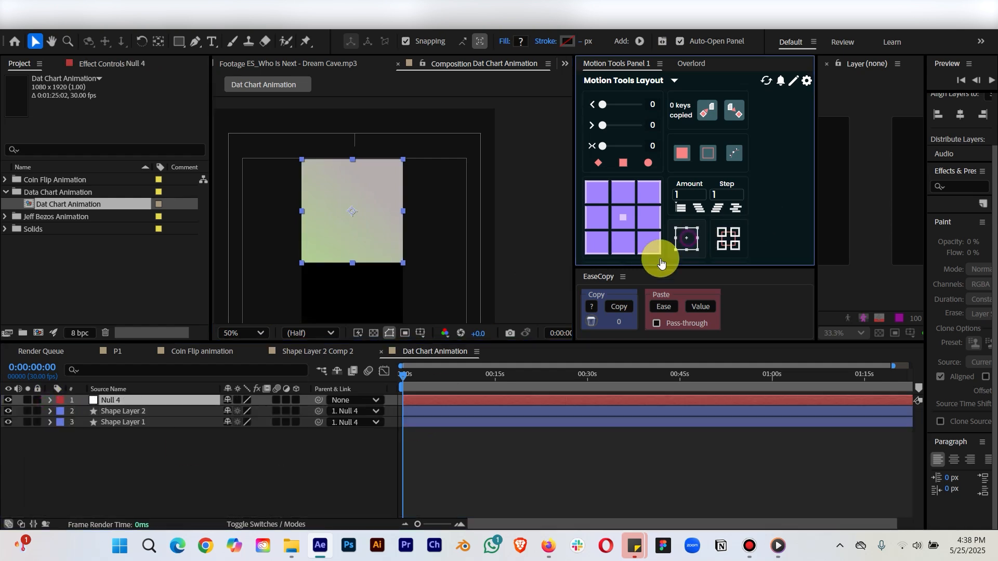
pyautogui.scroll(-2, 394, 242)
pyautogui.press('s')
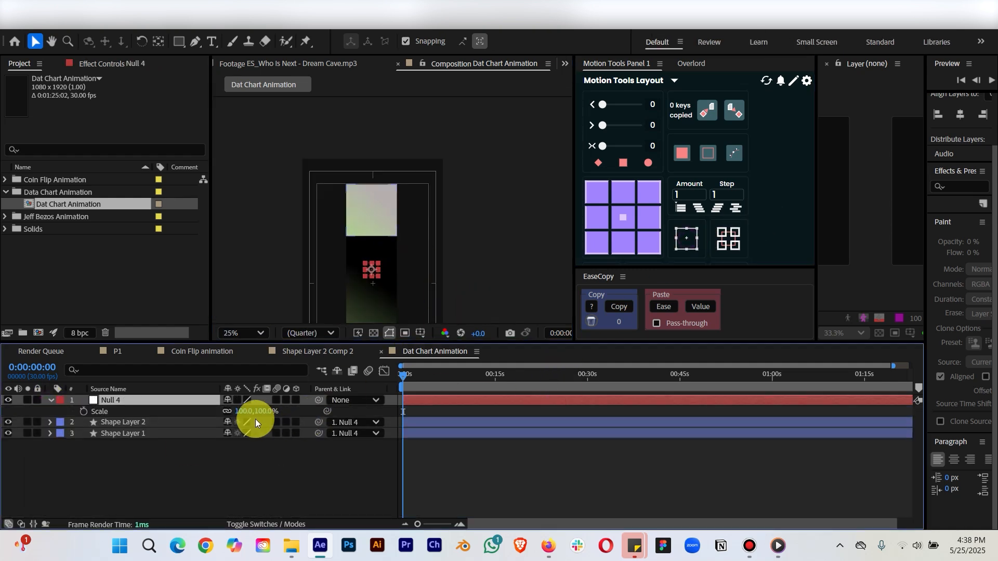
pyautogui.moveTo(252, 411); pyautogui.dragTo(210, 402)
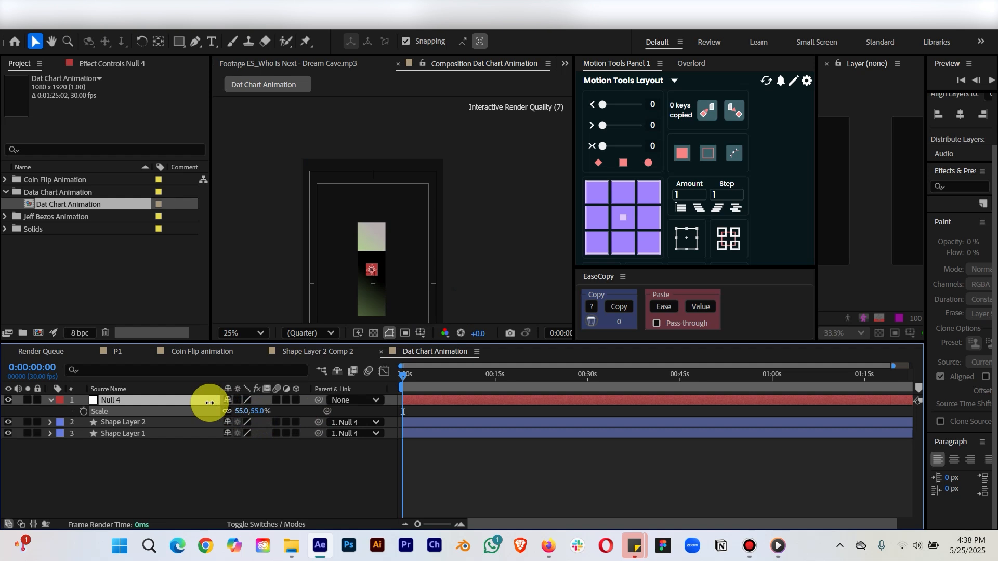
# Unlink the null's scale proportions and widen both rectangles by setting only its horizontal scale to 71%.
pyautogui.press('h')
pyautogui.moveTo(487, 248); pyautogui.dragTo(536, 180)
pyautogui.scroll(2, 492, 219)
pyautogui.press('v')
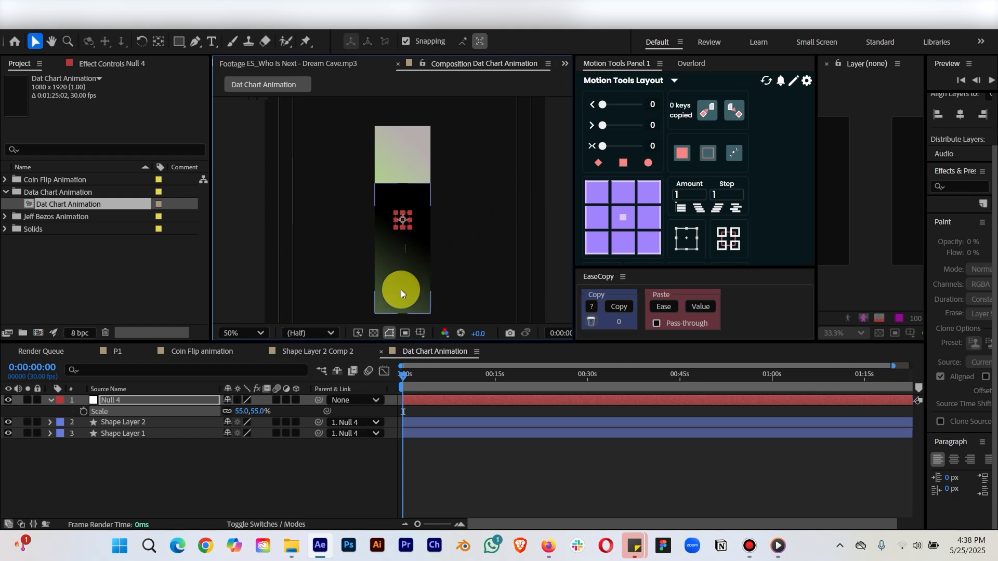
pyautogui.click(401, 289)
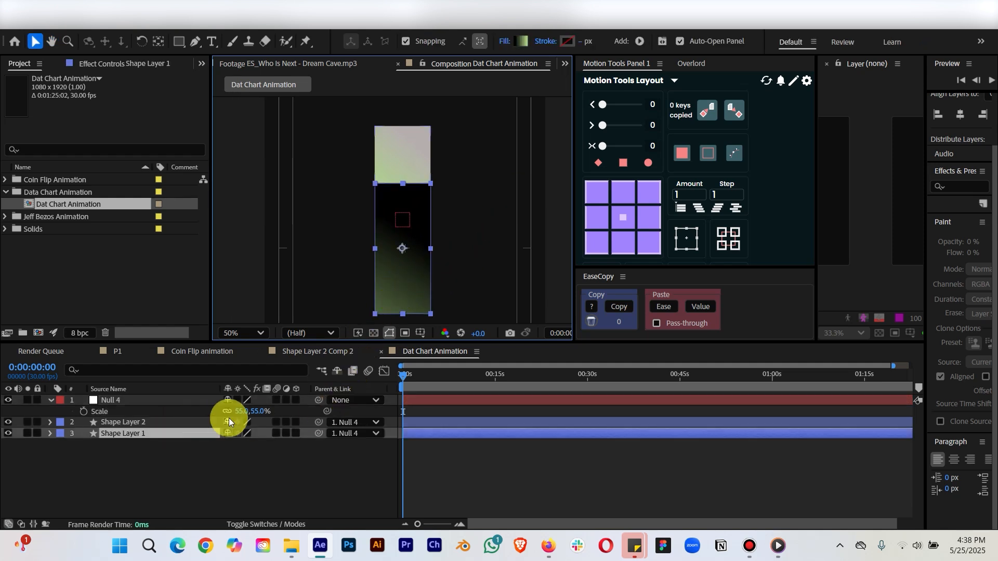
pyautogui.moveTo(239, 411); pyautogui.dragTo(248, 411)
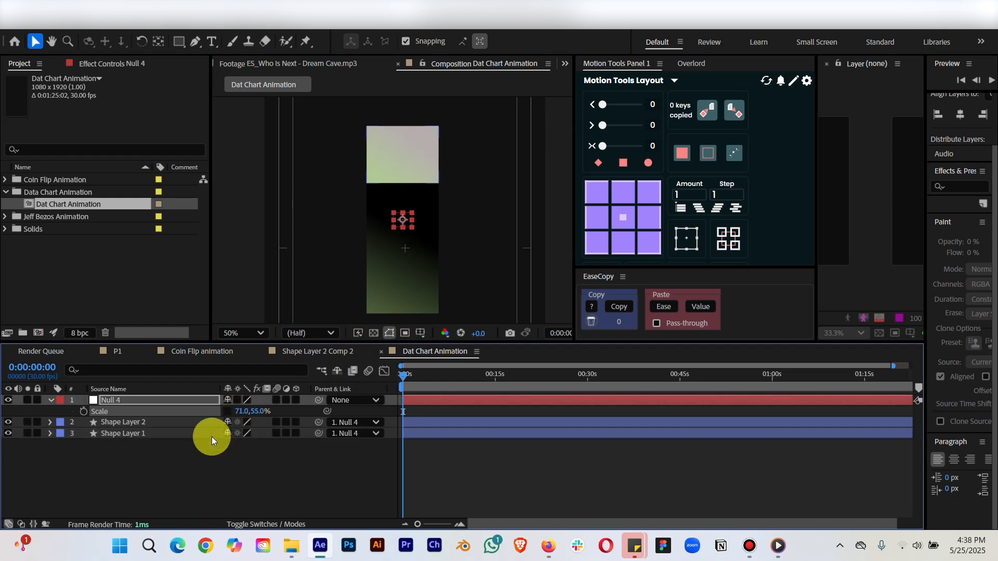
# Delete the null that controls the two rectangles.
pyautogui.click(211, 436)
pyautogui.click(172, 401)
pyautogui.press('Delete')
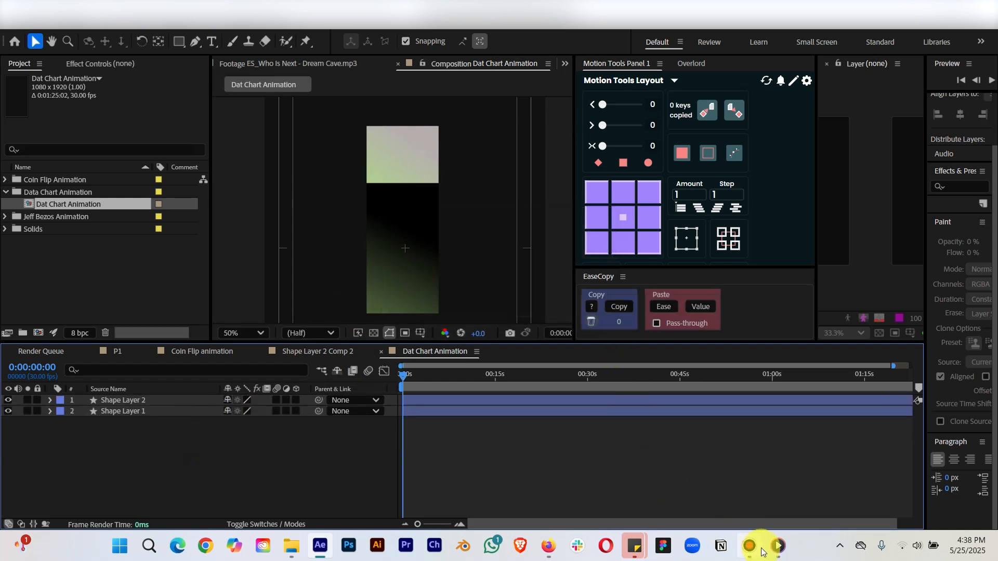
# Parent the upper rectangle's layer to the lower rectangle and convert its rectangle path to a Bezier path.
pyautogui.moveTo(774, 545)
pyautogui.click(416, 159)
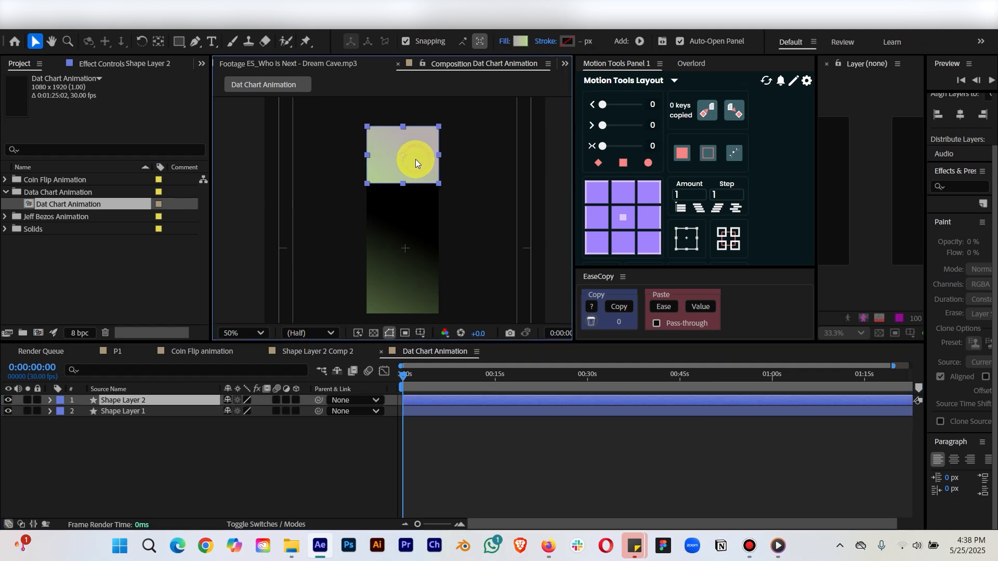
pyautogui.moveTo(318, 400); pyautogui.dragTo(184, 413)
pyautogui.click(50, 400)
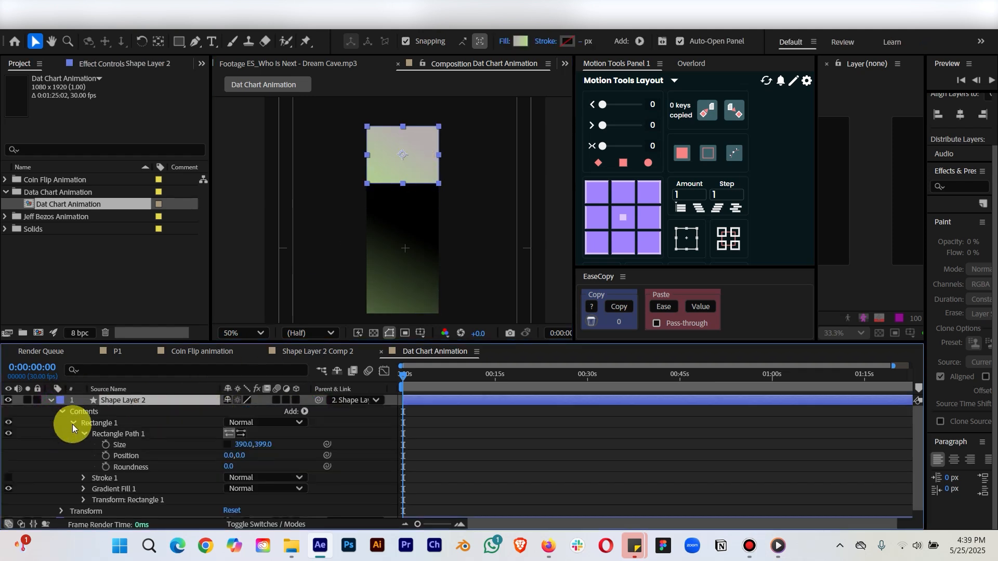
pyautogui.click(86, 433)
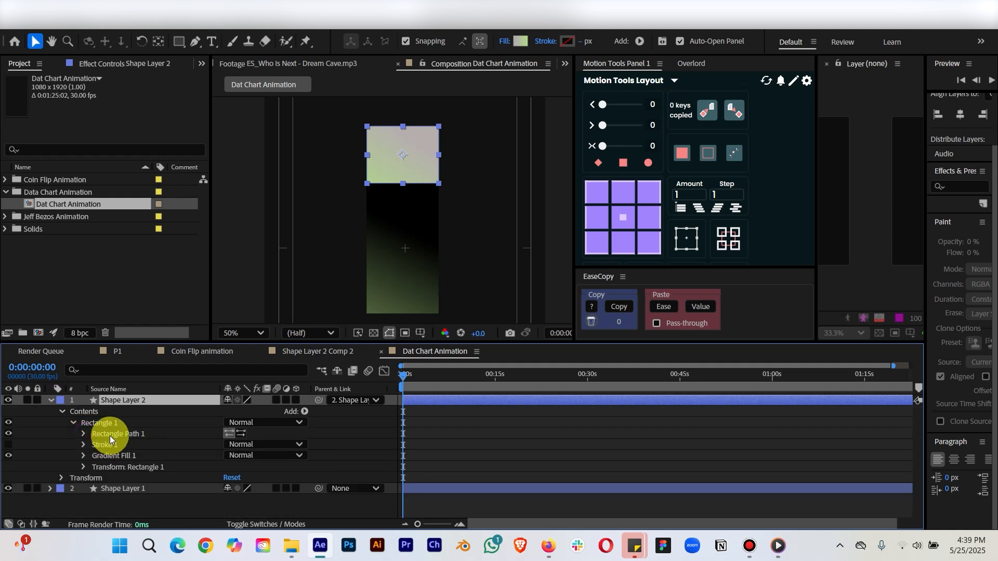
pyautogui.rightClick(110, 435)
pyautogui.click(161, 357)
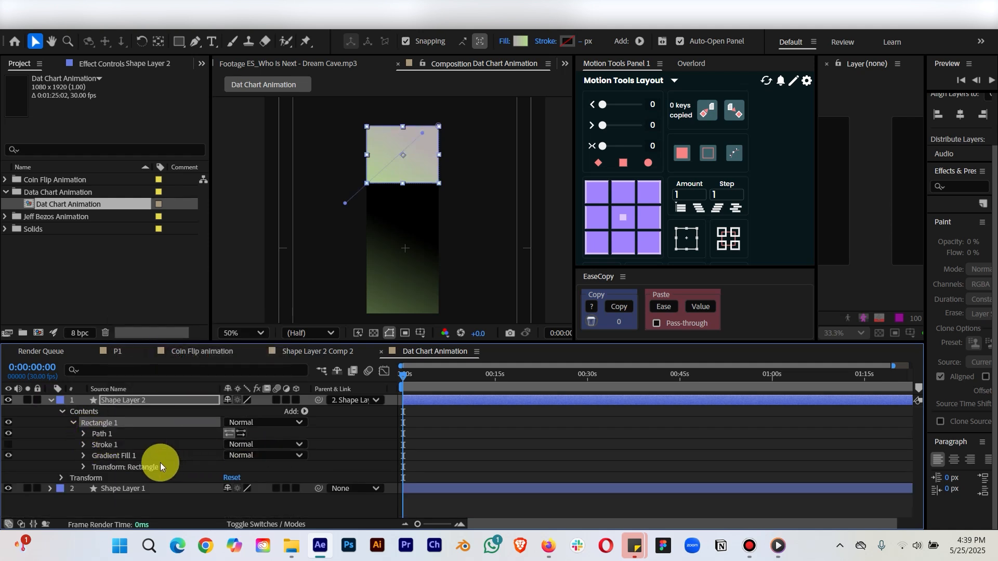
# Add a path keyframe for the upper rectangle's full height and move it later in the timeline.
pyautogui.click(84, 434)
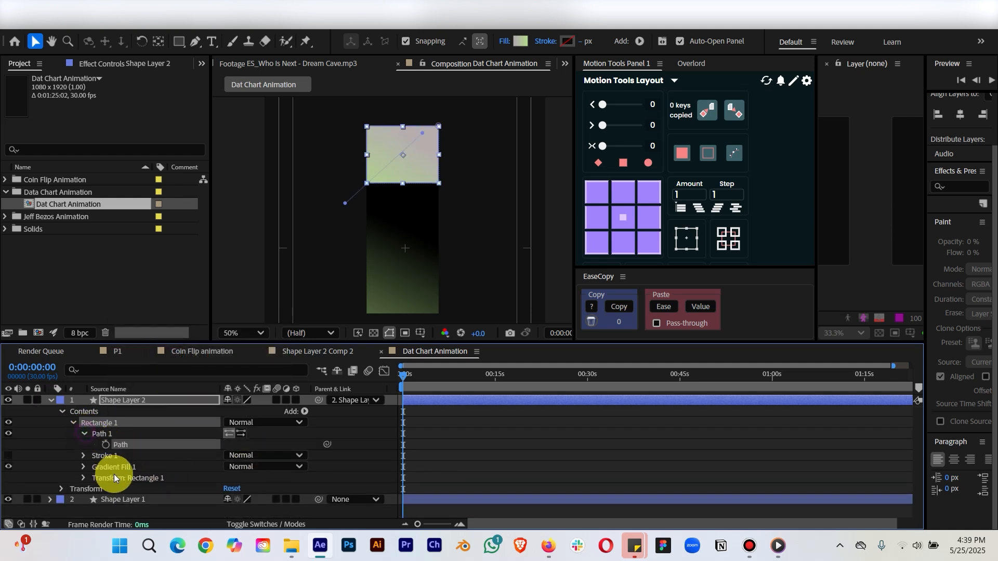
pyautogui.click(105, 447)
pyautogui.moveTo(408, 444); pyautogui.dragTo(456, 444)
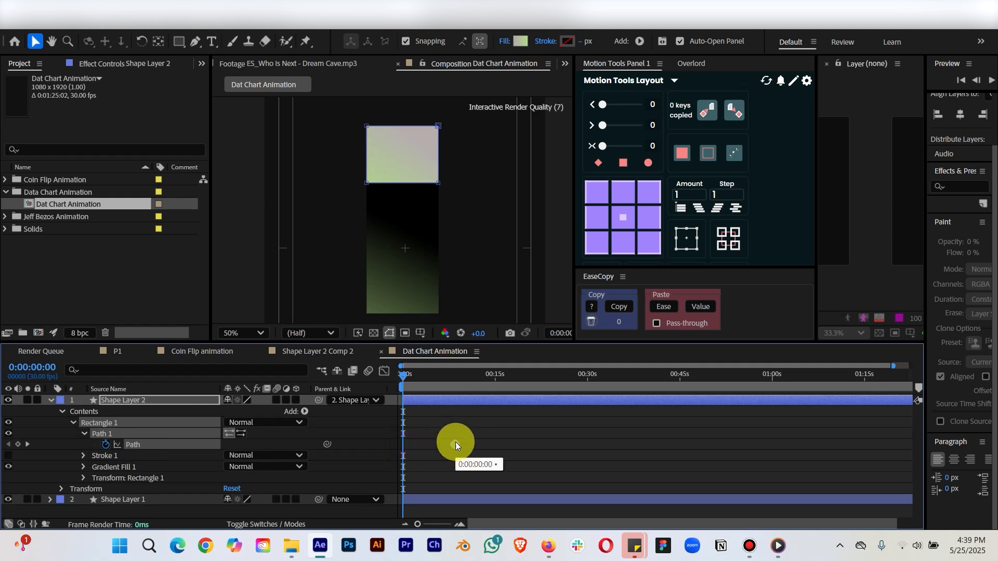
# At 0:00, lower the upper rectangle's two top points onto its bottom edge so the segment starts collapsed.
pyautogui.click(437, 126)
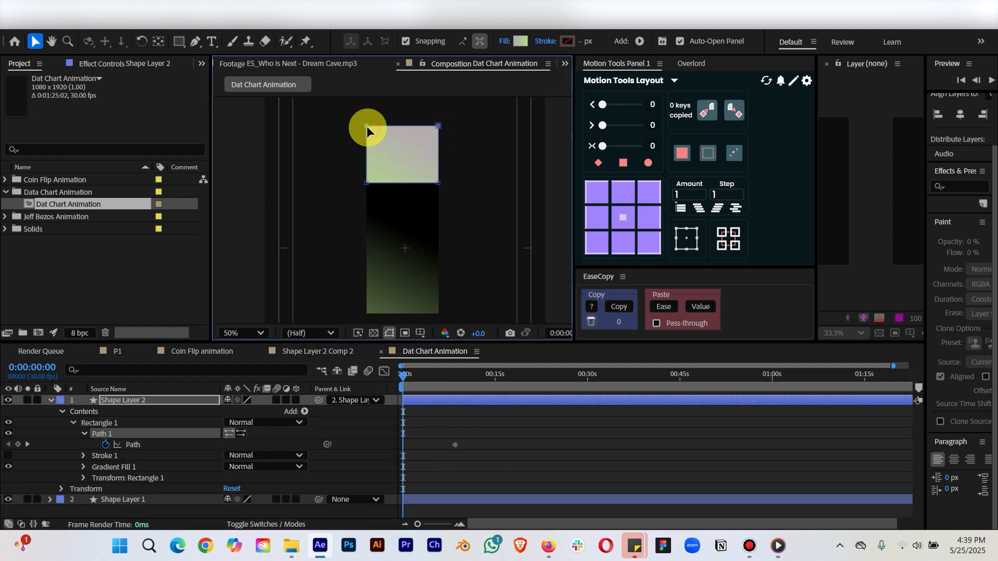
pyautogui.hotkey('shift', 'Down')
pyautogui.hotkey('shift', 'Down')
pyautogui.hotkey('shift', 'Down')
pyautogui.hotkey('shift', 'Down')
pyautogui.hotkey('shift', 'Down')
pyautogui.hotkey('shift', 'Down')
pyautogui.hotkey('shift', 'Down')
pyautogui.hotkey('shift', 'Down')
pyautogui.hotkey('shift', 'Down')
pyautogui.hotkey('shift', 'Down')
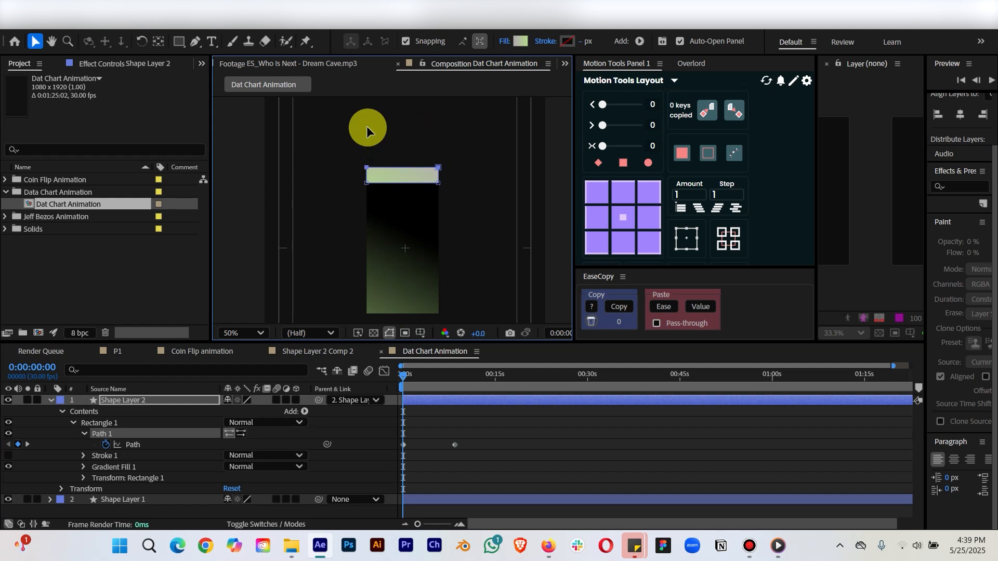
pyautogui.hotkey('shift', 'Down')
pyautogui.hotkey('shift', 'Up')
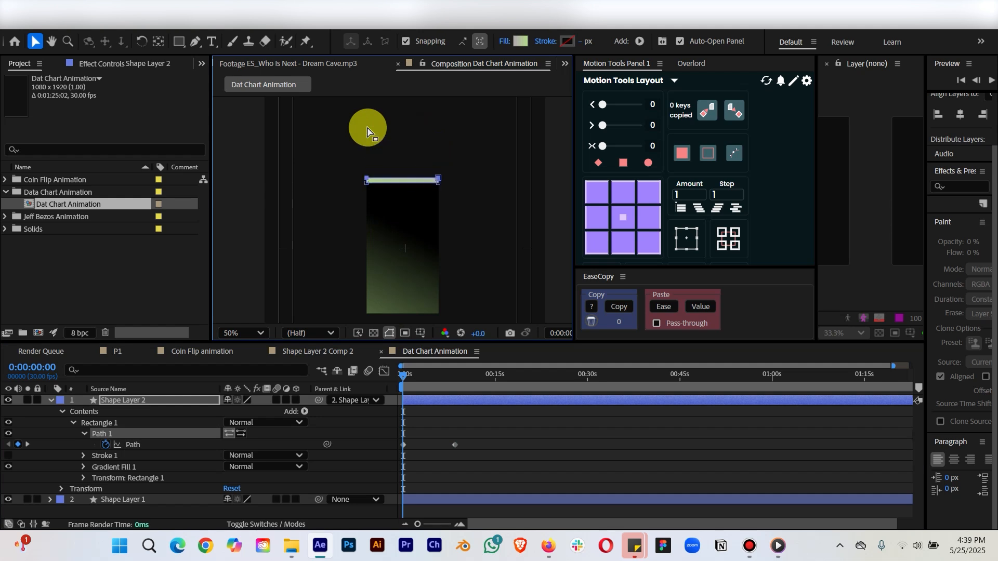
pyautogui.press('Down')
pyautogui.press('Down')
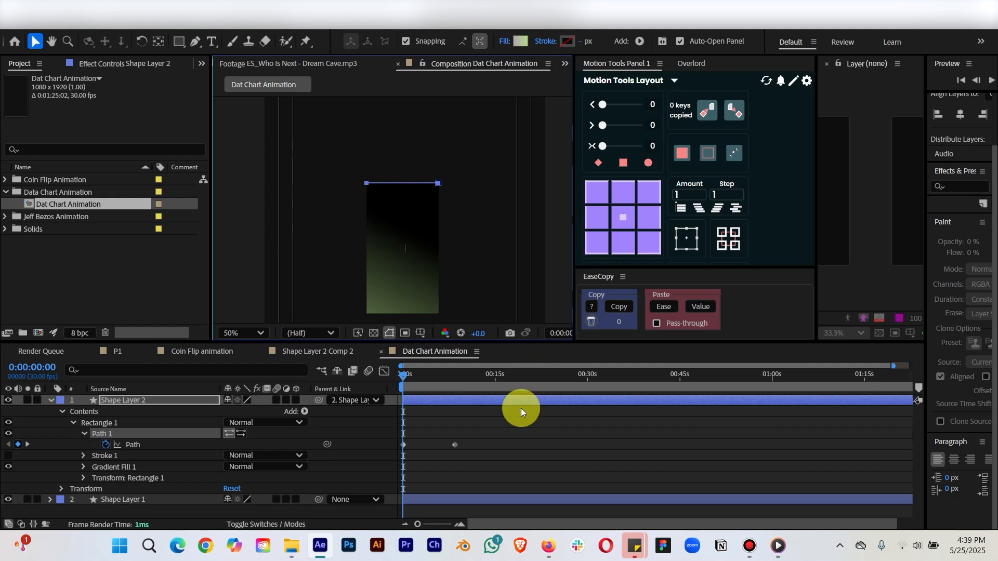
# Start the upper rectangle's layer slightly later, move its end path keyframe closer to the first, and preview the growth.
pyautogui.click(521, 446)
pyautogui.moveTo(417, 404); pyautogui.dragTo(451, 400)
pyautogui.press('space')
pyautogui.moveTo(482, 436); pyautogui.dragTo(452, 444)
pyautogui.moveTo(436, 402); pyautogui.dragTo(407, 378)
pyautogui.press('space')
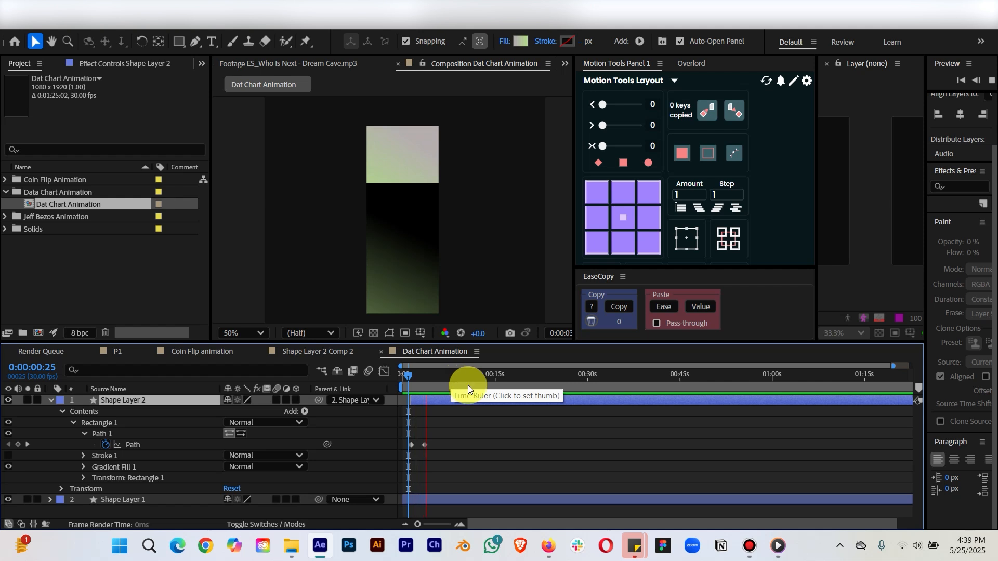
pyautogui.press('space')
# Apply Easy Ease to both path keyframes of the upper rectangle and preview the animation.
pyautogui.moveTo(443, 439); pyautogui.dragTo(404, 456)
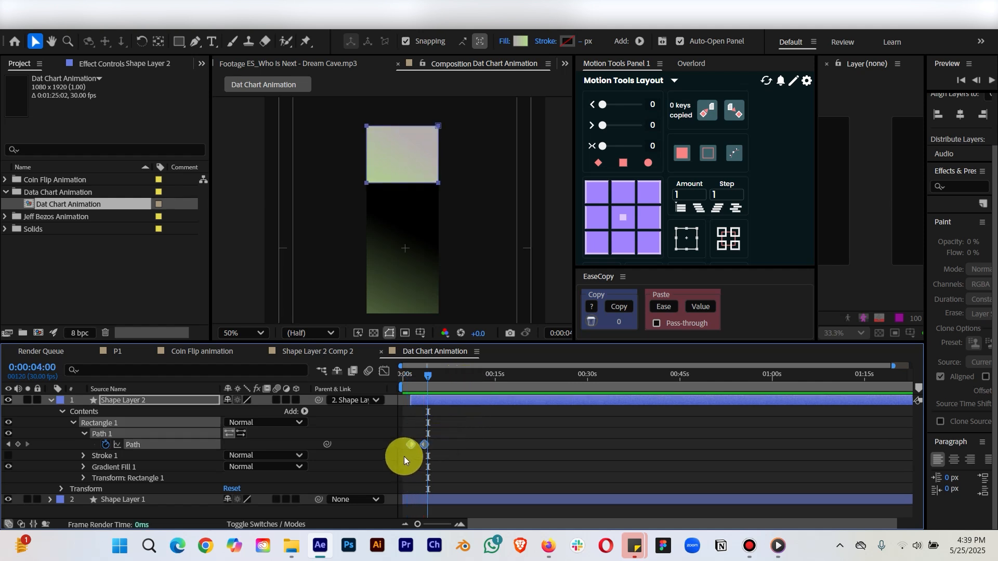
pyautogui.click(408, 381)
pyautogui.press('space')
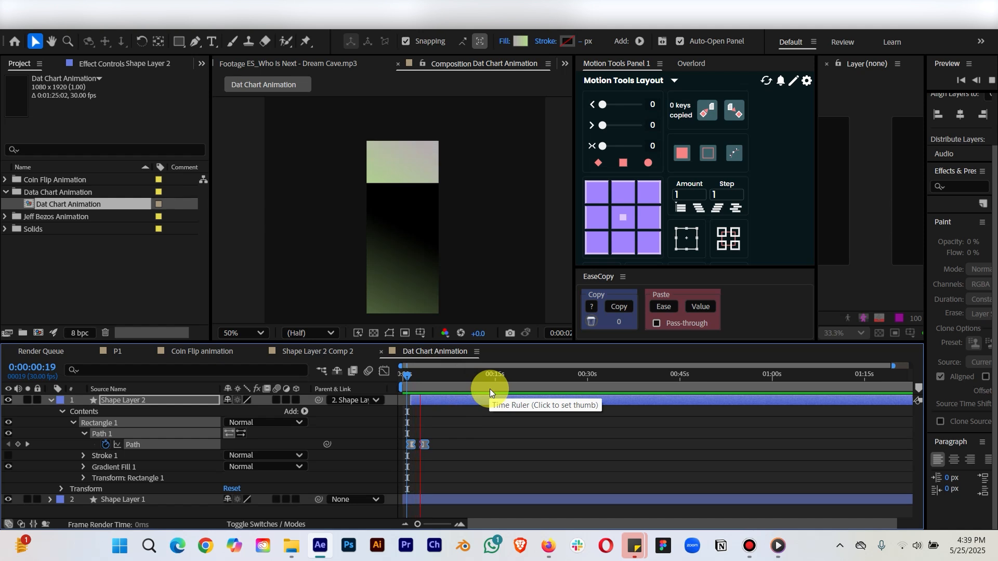
pyautogui.press('space')
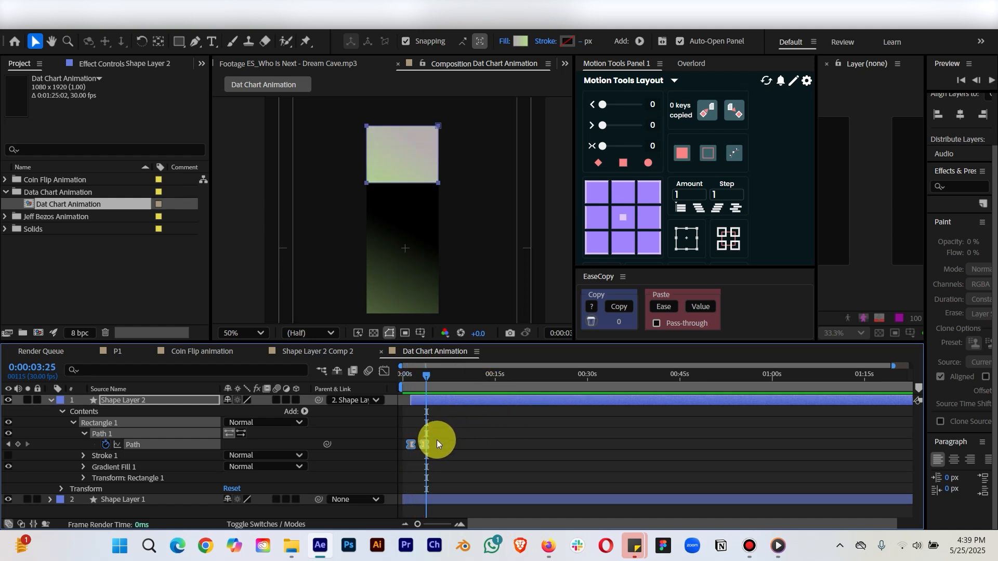
# Move the upper rectangle's end path keyframe slightly later, preview the slower growth, and save the project.
pyautogui.click(423, 444)
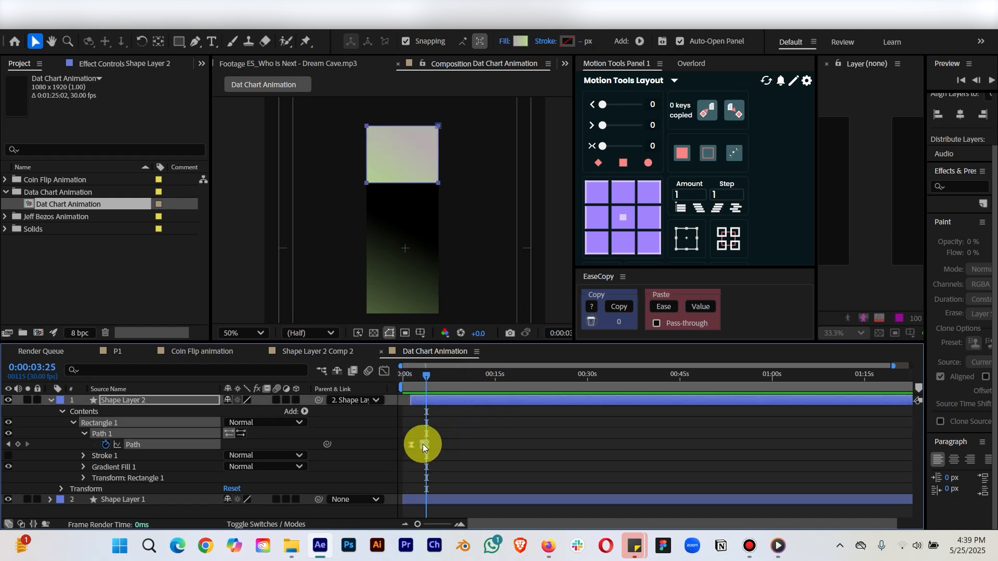
pyautogui.click(398, 386)
pyautogui.press('space')
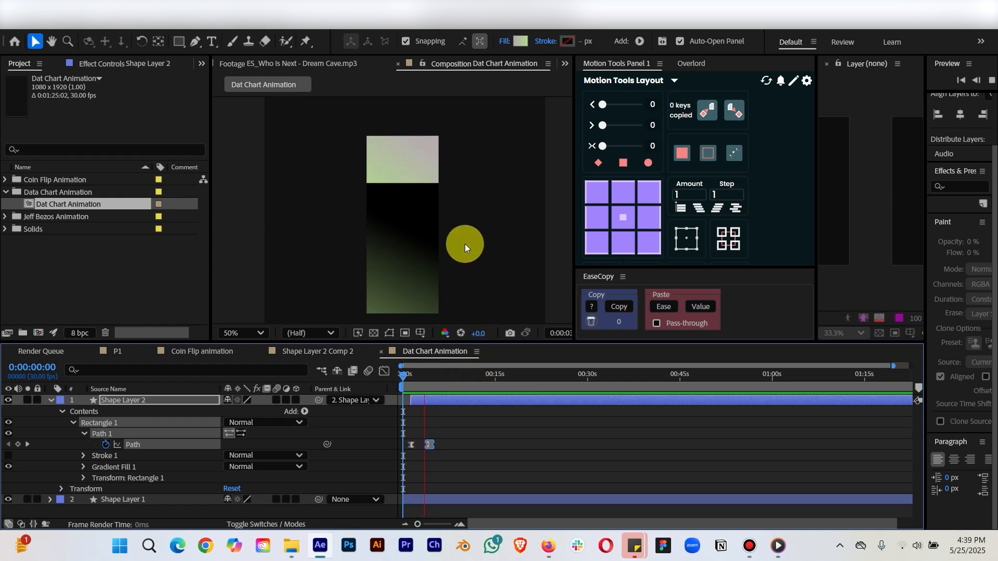
pyautogui.press('space')
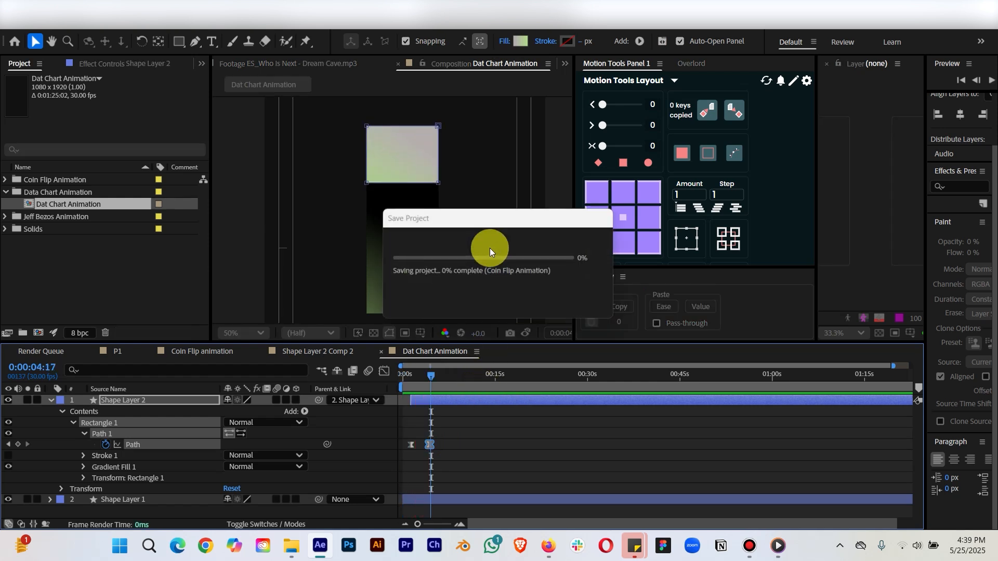
# Compare the chart with the Jeff Bezos 2 reference video and duplicate the lower rectangle's layer.
pyautogui.scroll(-2, 490, 248)
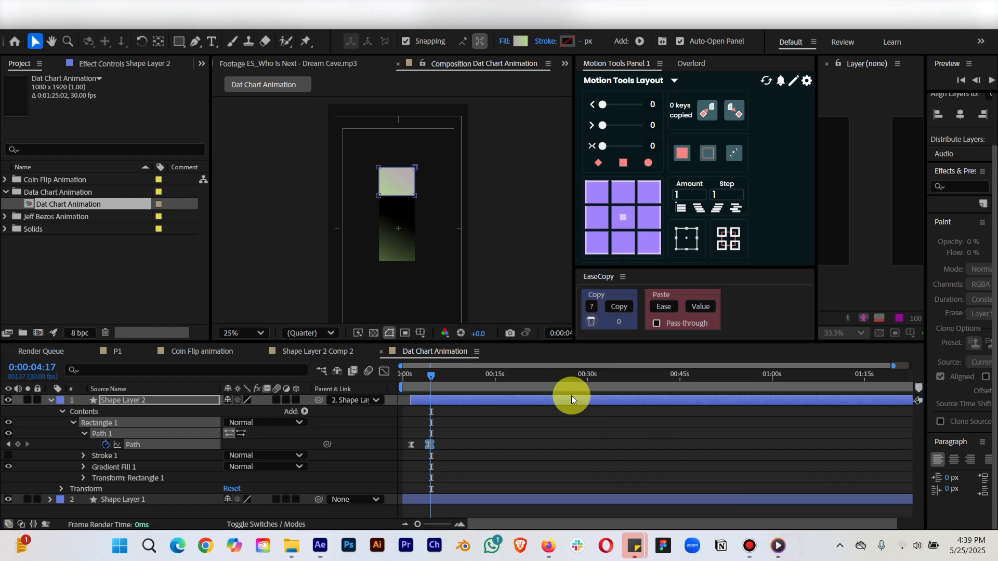
pyautogui.click(778, 545)
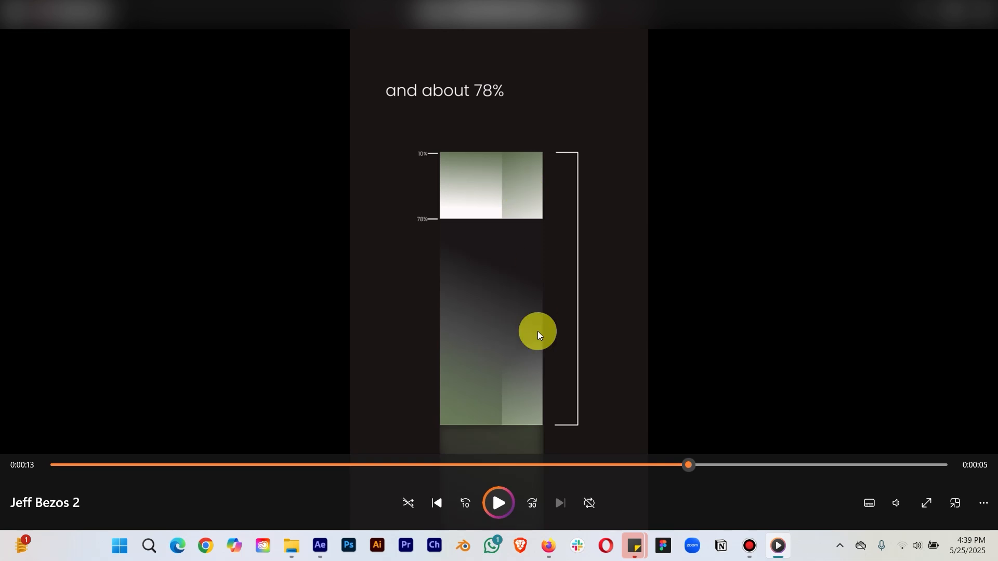
pyautogui.click(923, 9)
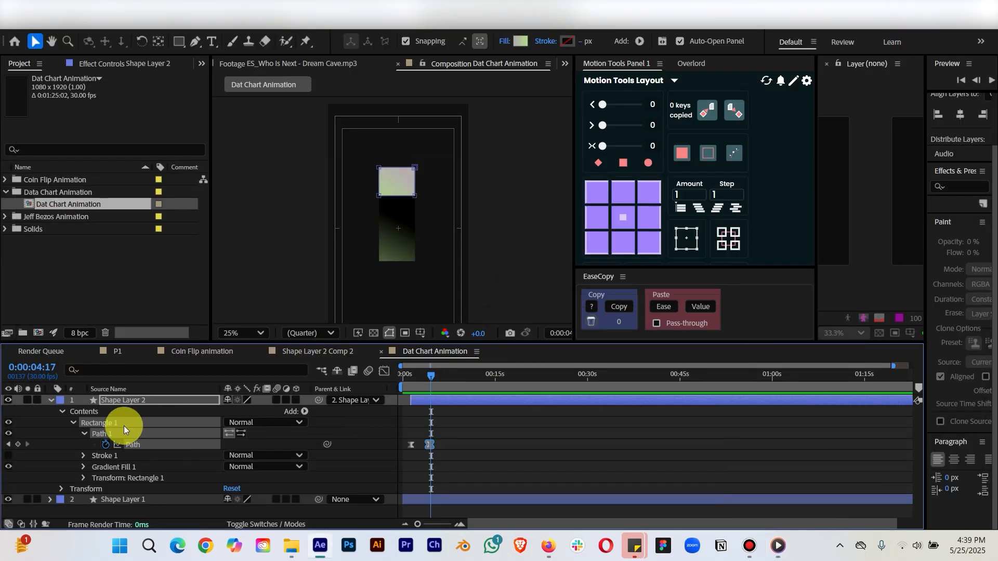
pyautogui.click(51, 401)
pyautogui.click(450, 410)
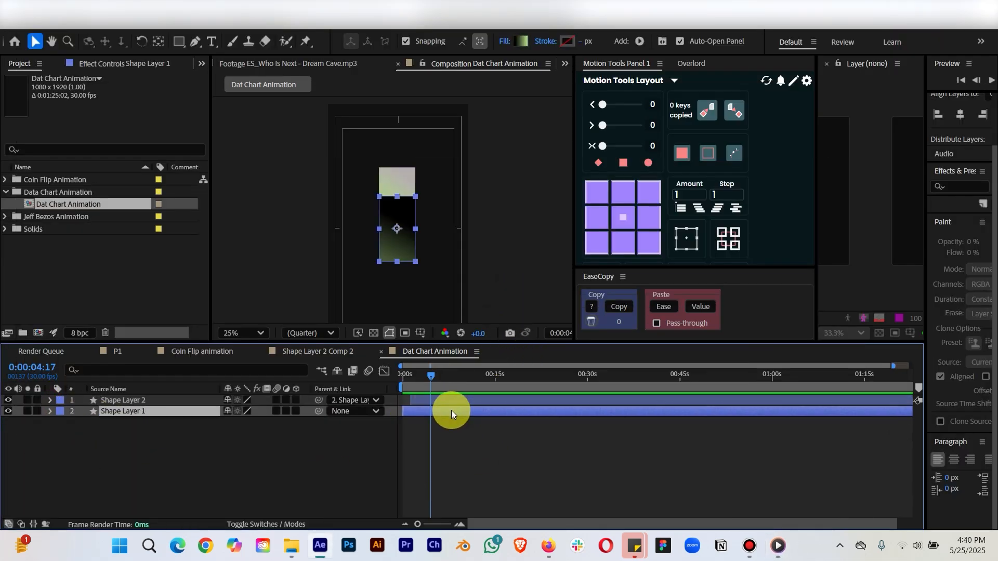
pyautogui.hotkey('ctrl', 'd')
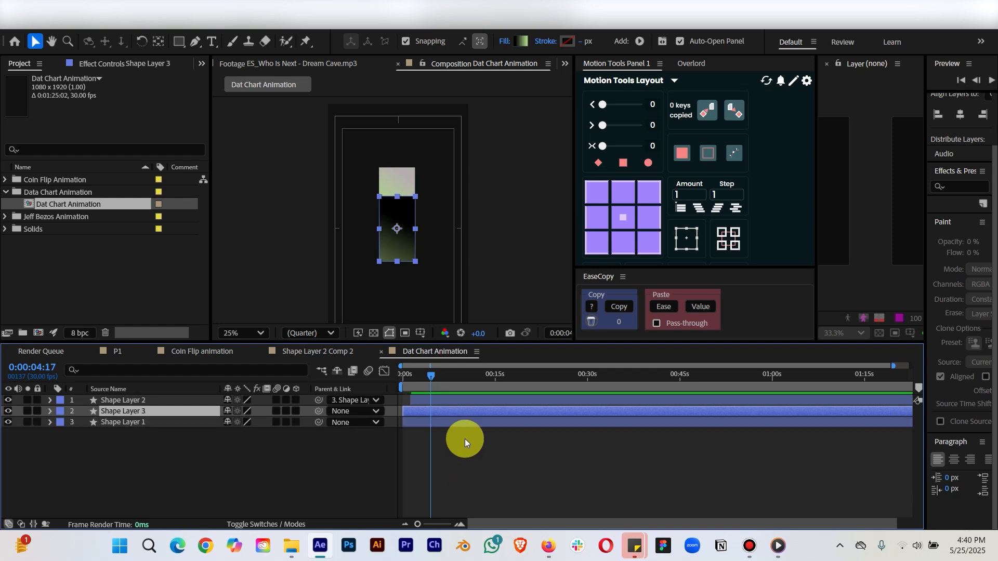
# Set the duplicated lower rectangle's path width to 152, keeping its height at 912.
pyautogui.click(51, 412)
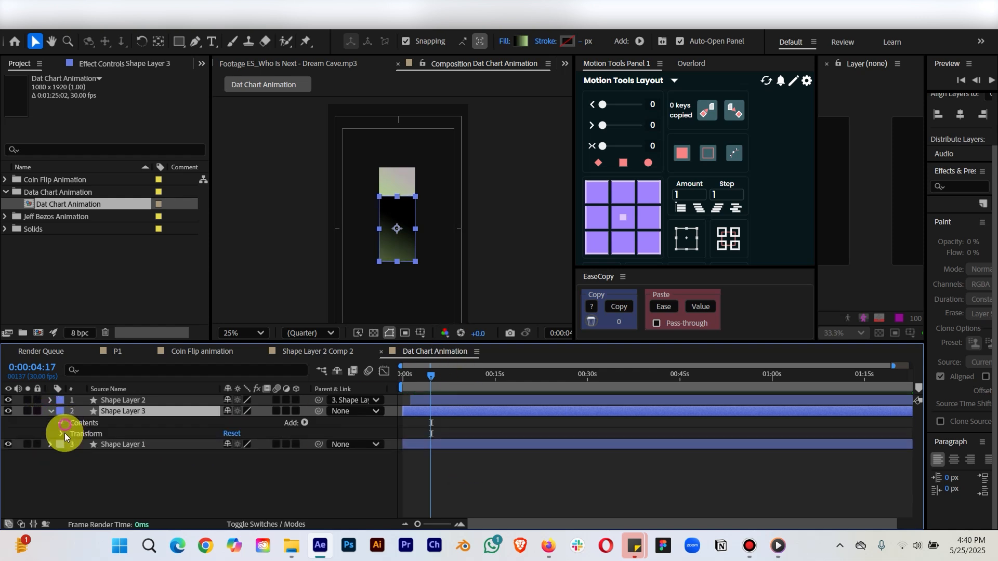
pyautogui.click(61, 424)
pyautogui.click(98, 470)
pyautogui.click(73, 434)
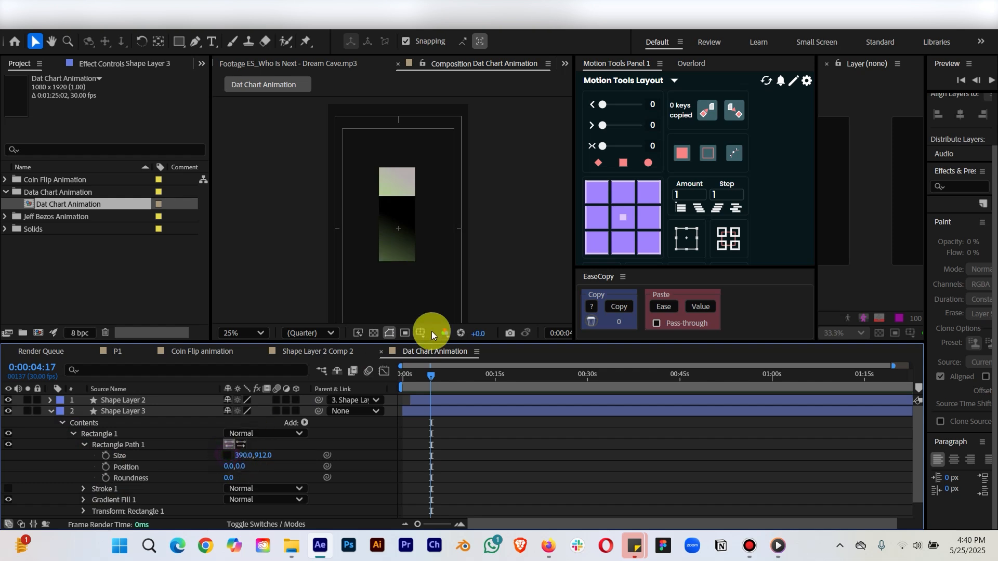
pyautogui.scroll(2, 444, 280)
pyautogui.click(439, 278)
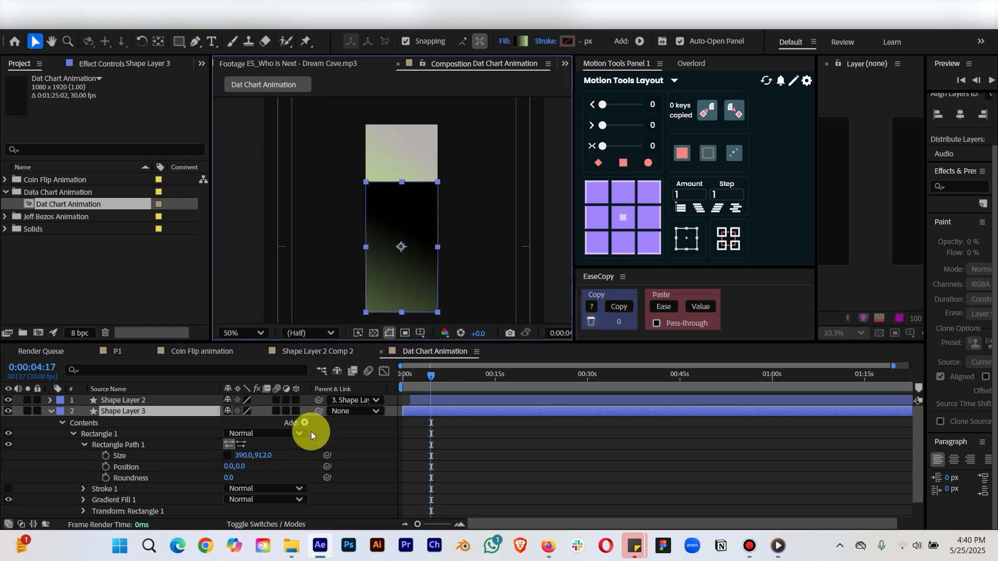
pyautogui.moveTo(242, 460); pyautogui.dragTo(84, 456)
# Nudge the narrow rectangle's shape group right until it sits near the lower bar's right edge.
pyautogui.click(81, 429)
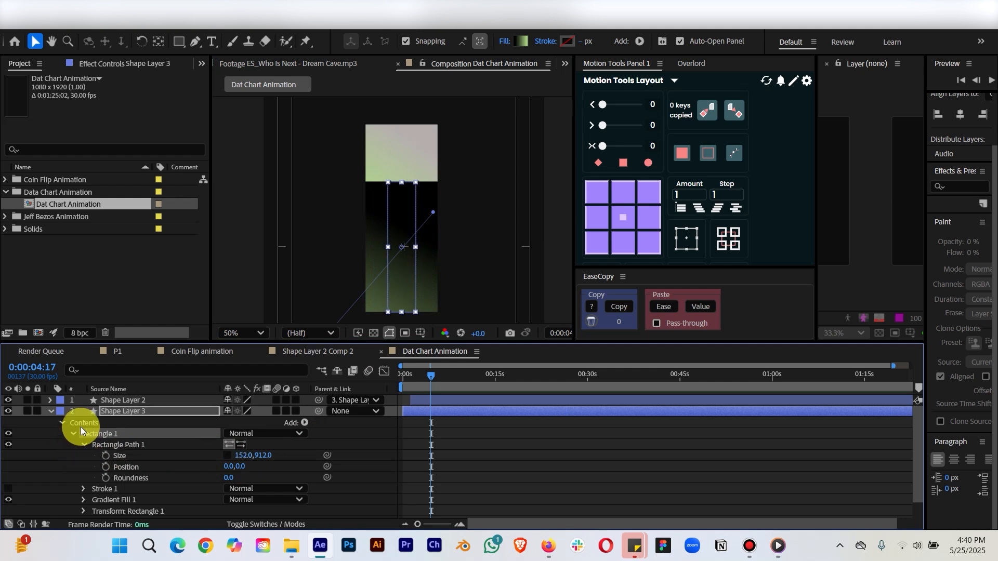
pyautogui.hotkey('shift', 'Right')
pyautogui.hotkey('shift', 'Right')
pyautogui.hotkey('shift', 'Right')
pyautogui.hotkey('shift', 'Right')
pyautogui.hotkey('shift', 'Right')
pyautogui.press('Right')
pyautogui.press('Right')
pyautogui.press('Right')
pyautogui.press('Right')
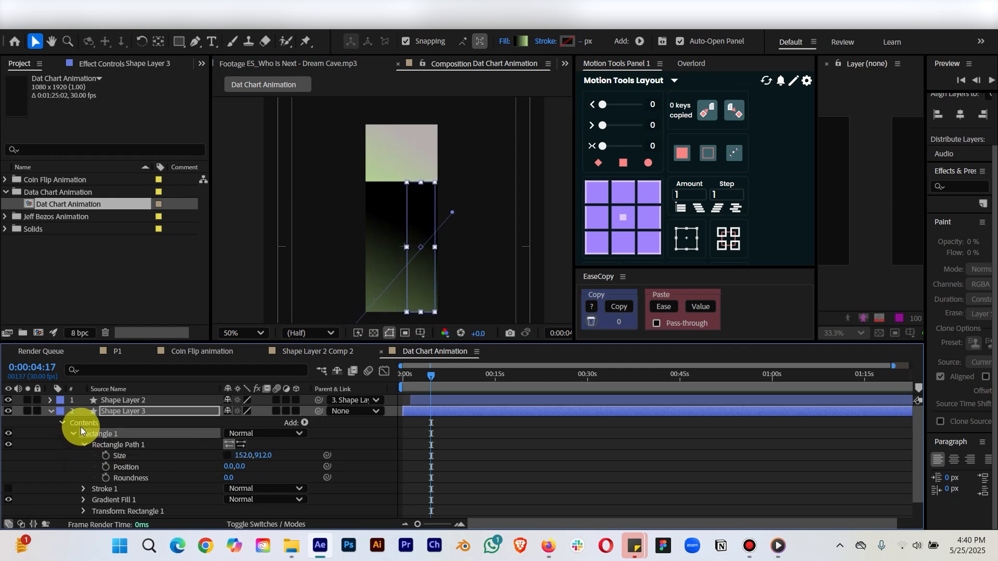
pyautogui.click(509, 472)
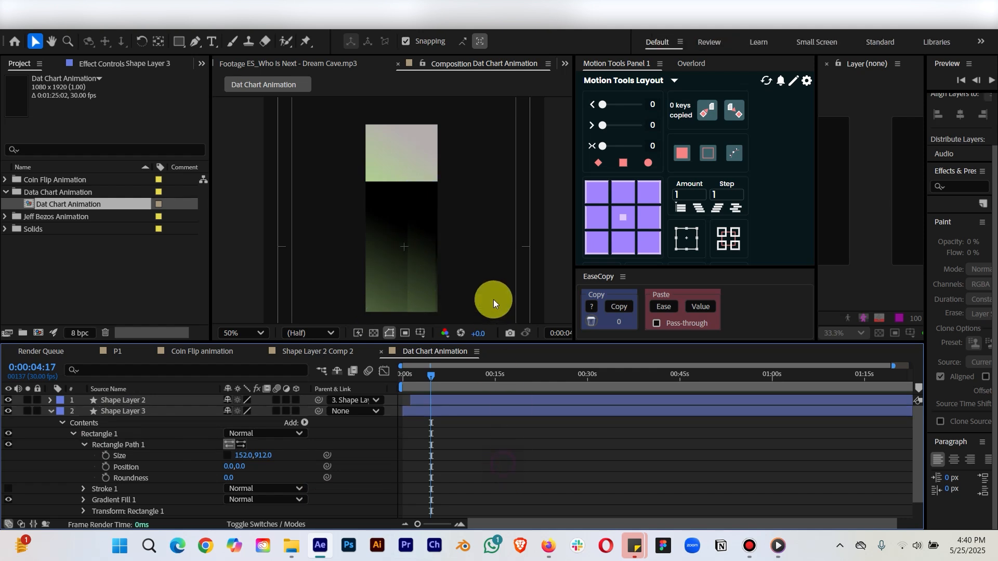
# Move the narrow strip slightly right so its right edge lines up with the lower bar's right edge.
pyautogui.scroll(1, 492, 291)
pyautogui.click(445, 269)
pyautogui.click(614, 220)
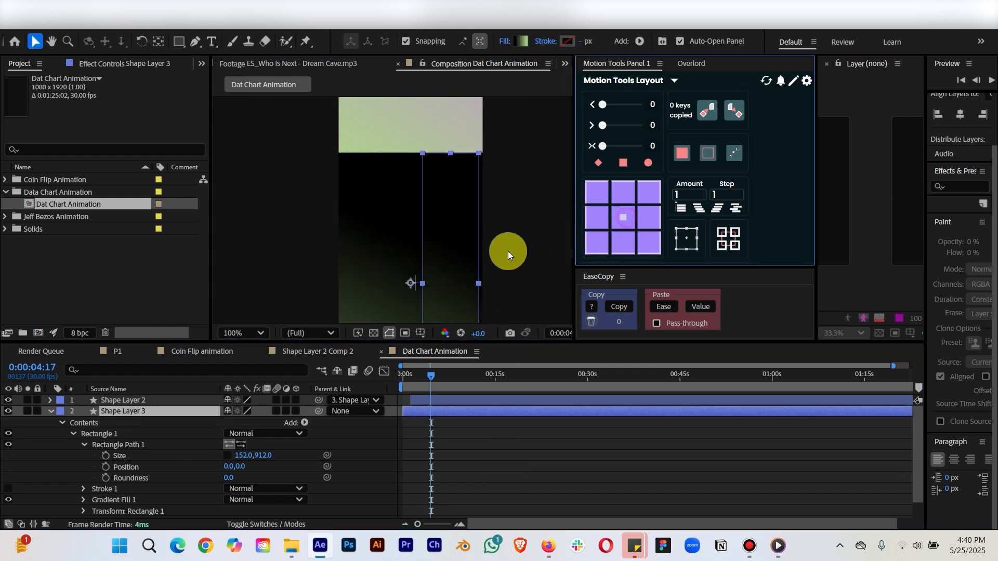
pyautogui.moveTo(456, 282); pyautogui.dragTo(460, 282)
pyautogui.scroll(-1, 486, 282)
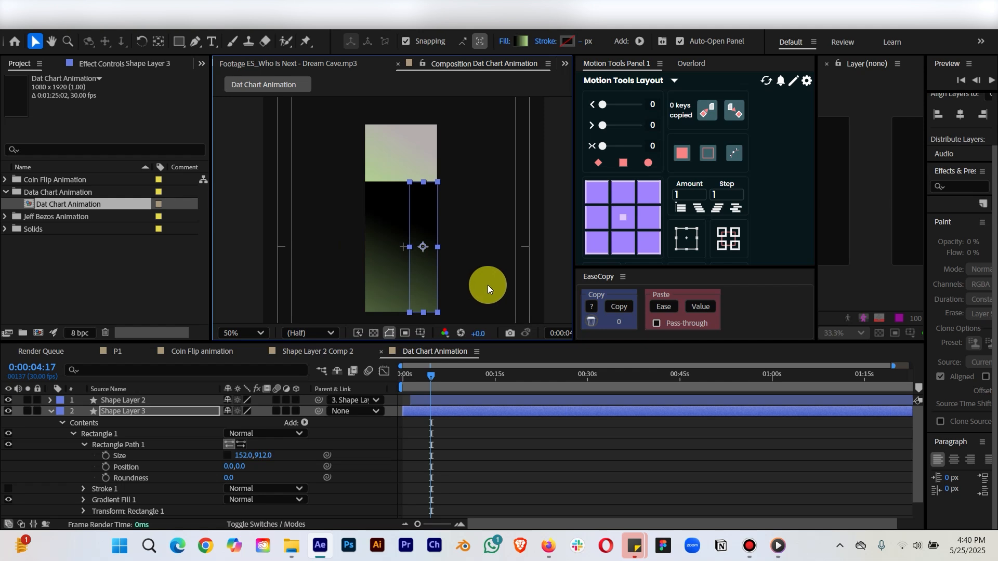
pyautogui.click(556, 420)
# Collapse the narrow strip's layer properties and compare its shading with the Jeff Bezos 2 reference video.
pyautogui.click(447, 401)
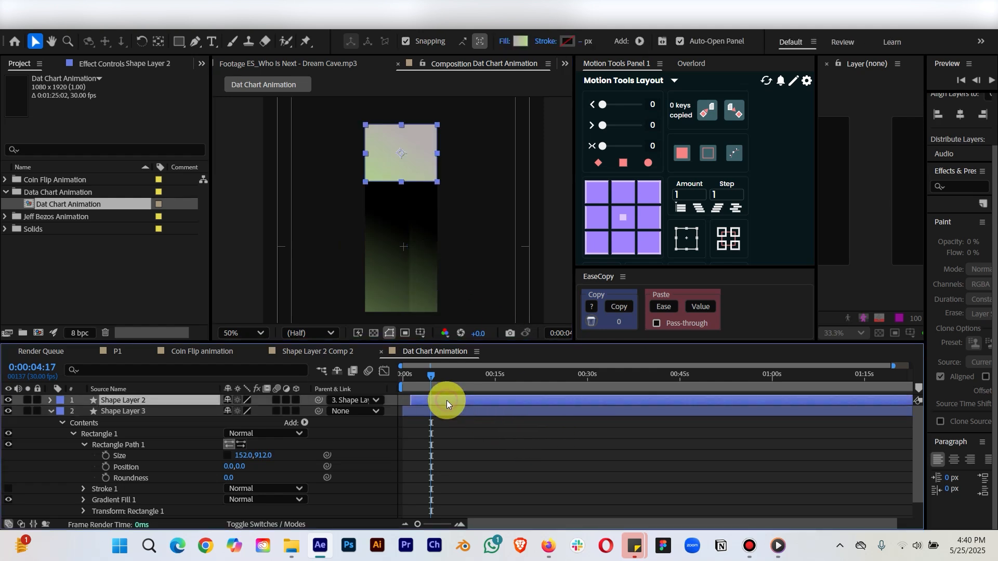
pyautogui.click(51, 411)
pyautogui.click(444, 412)
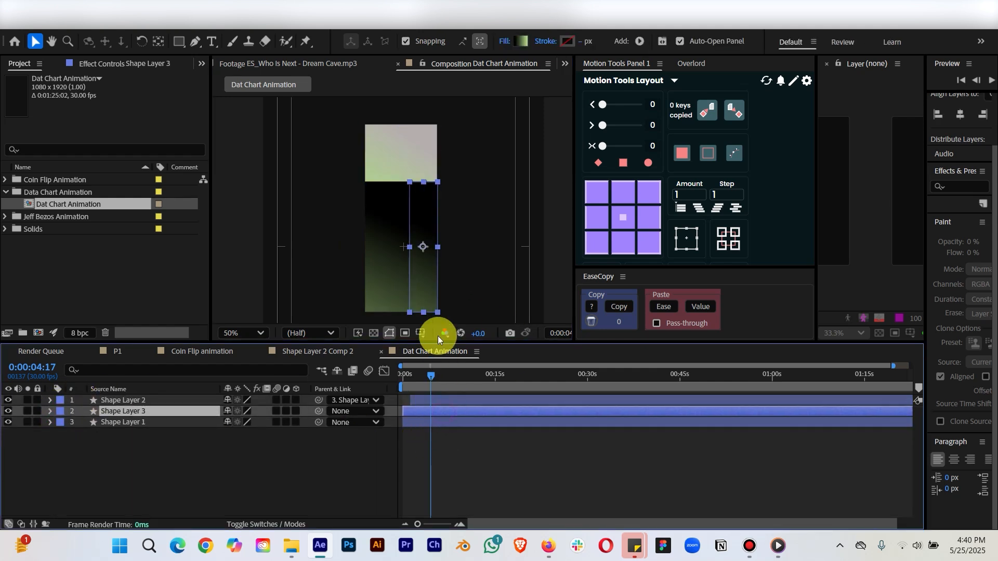
pyautogui.click(778, 545)
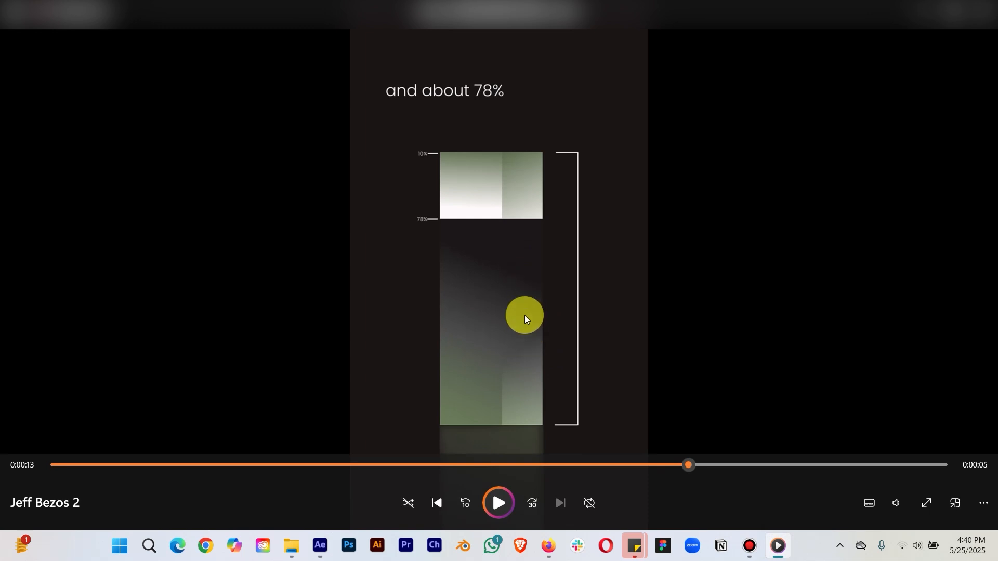
pyautogui.click(936, 14)
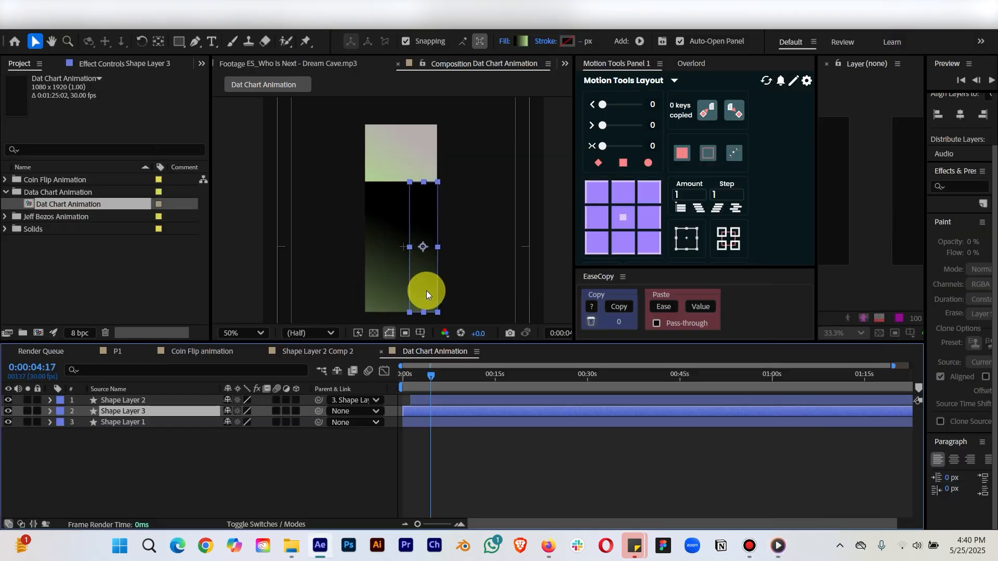
# Reposition the narrow strip's linear gradient handle up and to the right so brighter green fills its lower part.
pyautogui.click(521, 45)
pyautogui.moveTo(446, 113); pyautogui.dragTo(647, 67)
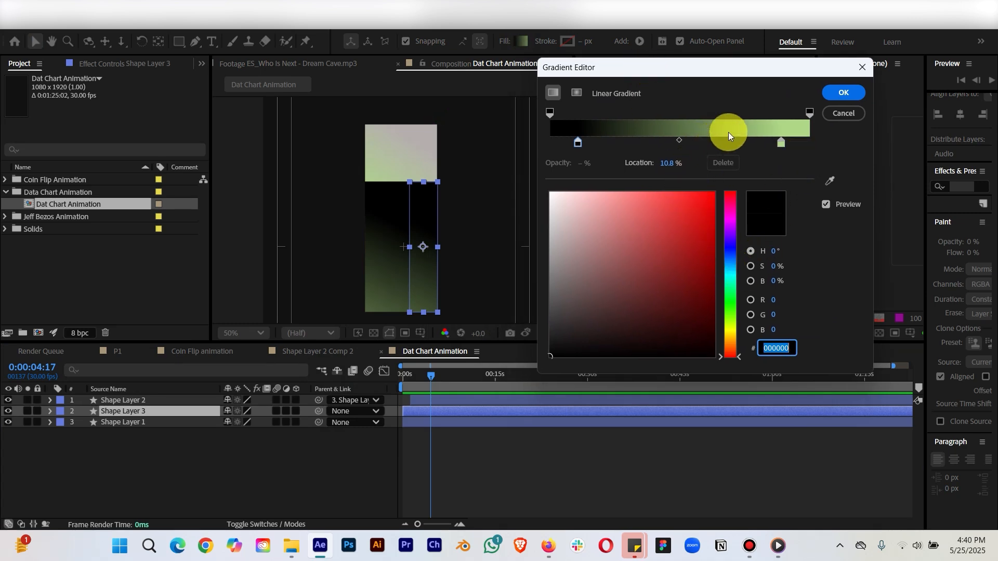
pyautogui.click(836, 93)
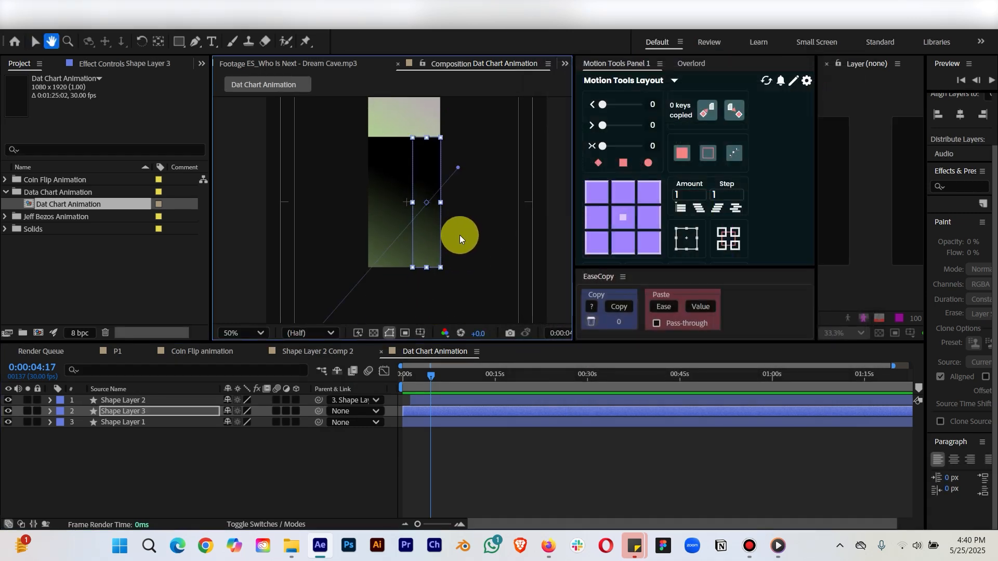
pyautogui.click(778, 545)
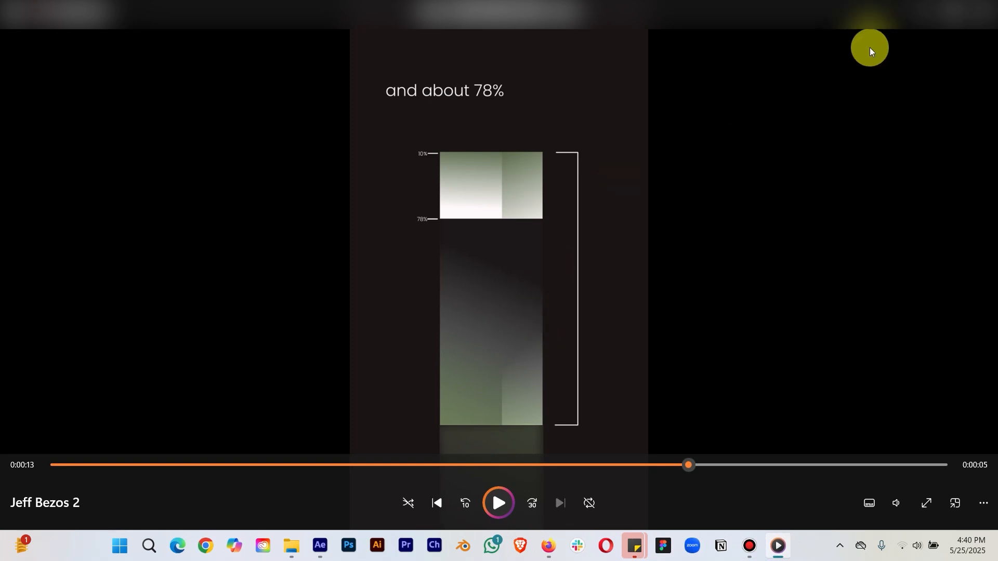
pyautogui.click(902, 11)
pyautogui.moveTo(388, 304); pyautogui.dragTo(395, 277)
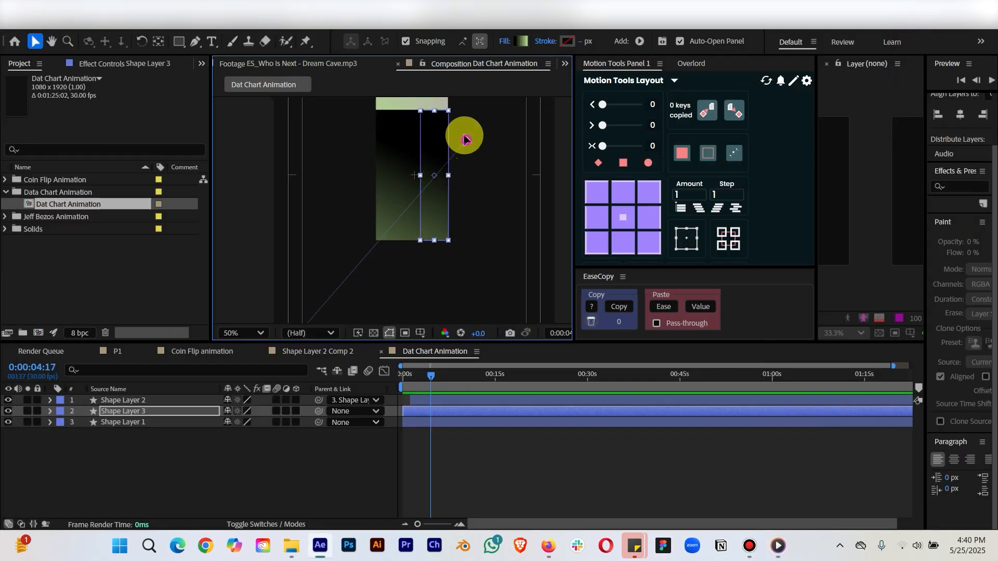
pyautogui.moveTo(428, 271); pyautogui.dragTo(432, 230)
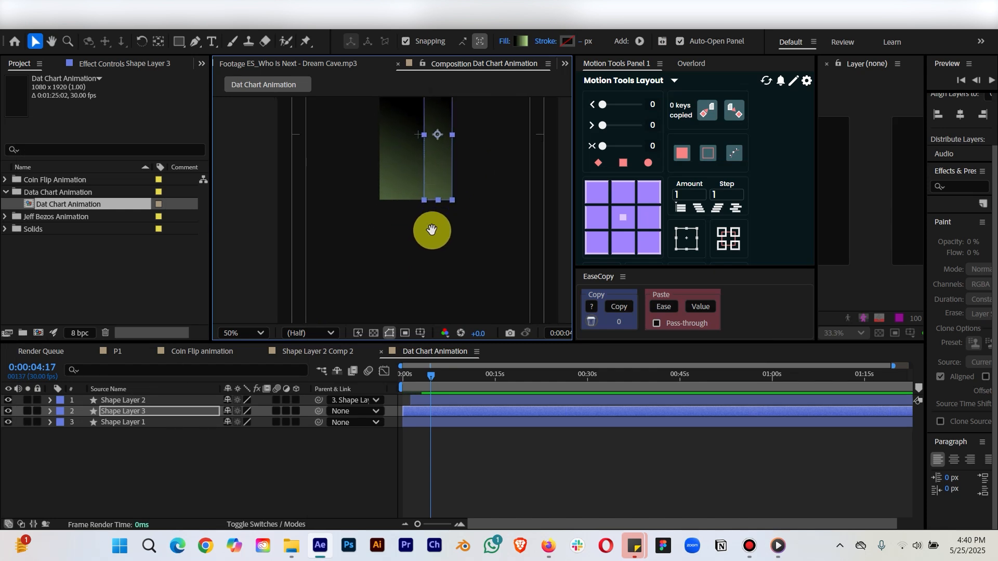
pyautogui.press(',')
pyautogui.moveTo(343, 253); pyautogui.dragTo(440, 162)
pyautogui.press('.')
pyautogui.click(472, 482)
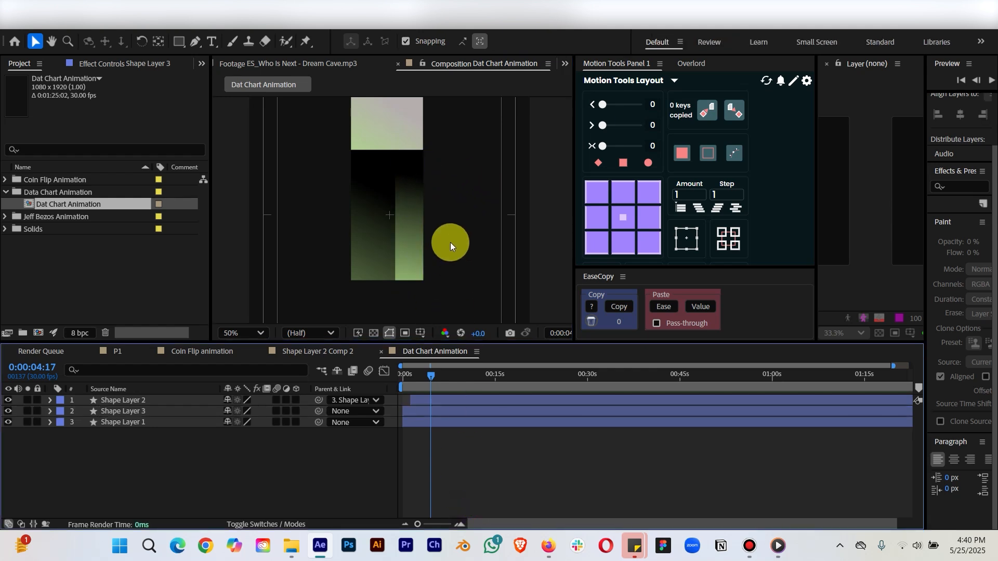
# Inspect the narrow strip's new gradient against the lower bar at close and full view.
pyautogui.click(406, 253)
pyautogui.click(499, 490)
pyautogui.press('.')
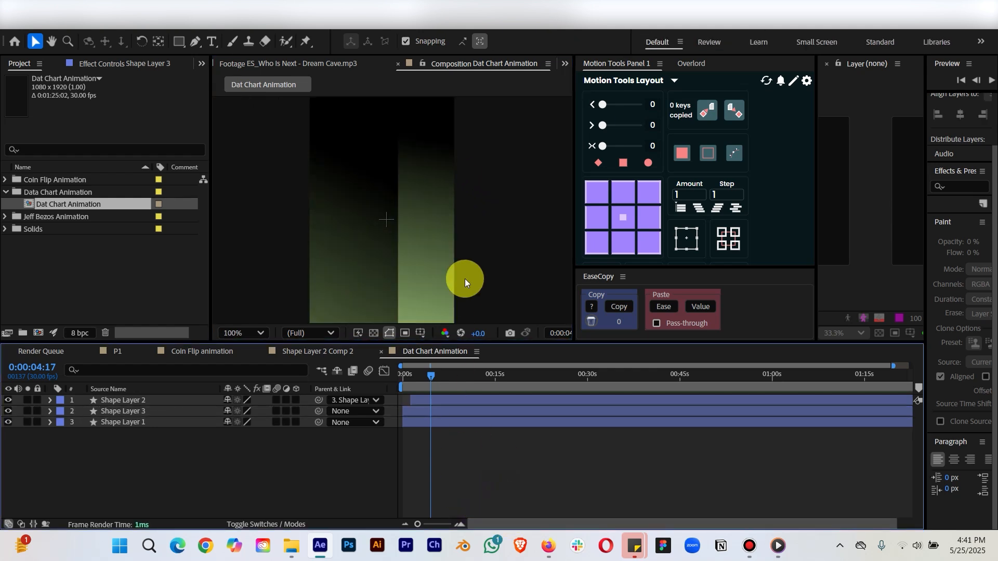
pyautogui.press(',')
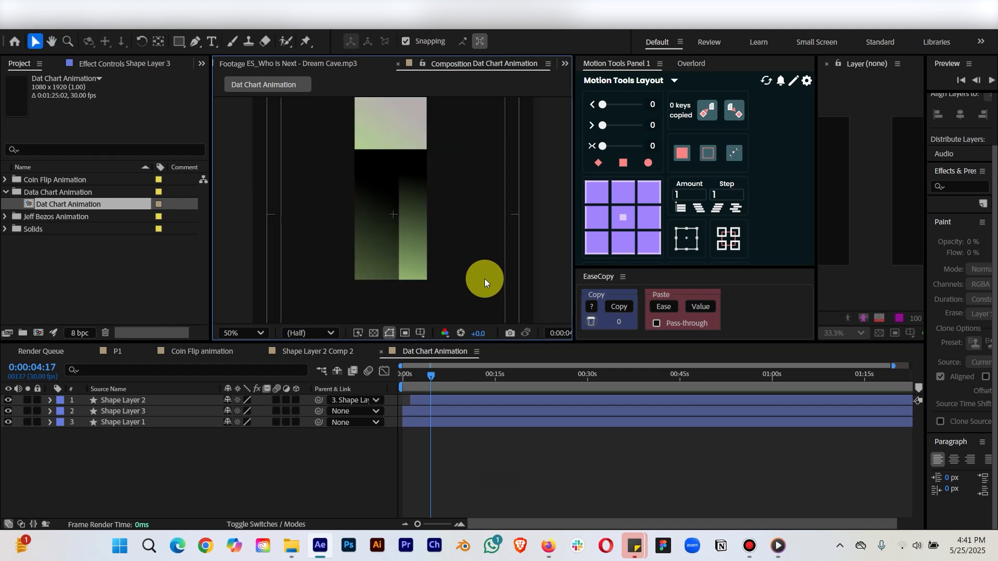
pyautogui.click(419, 282)
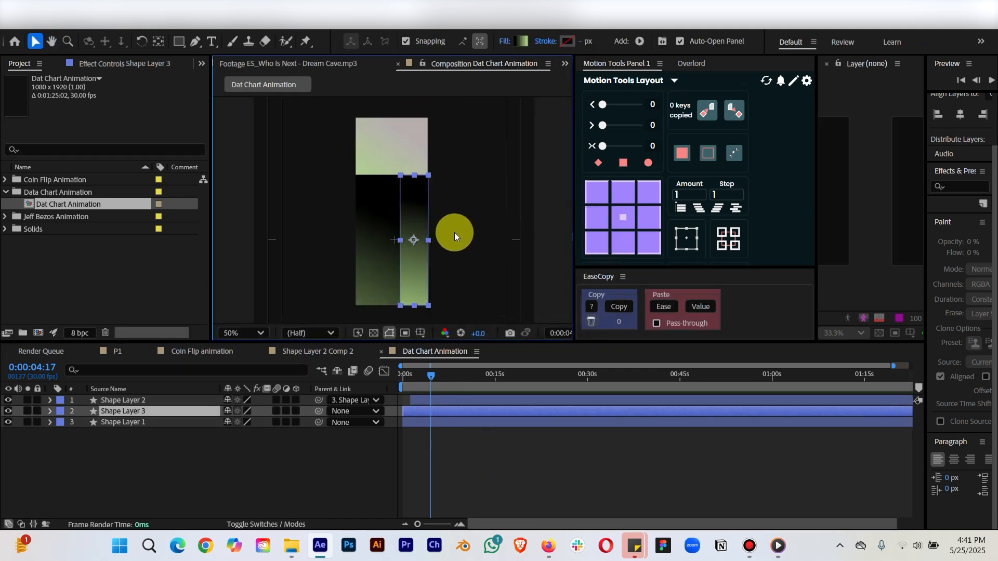
pyautogui.moveTo(454, 232); pyautogui.dragTo(463, 275)
pyautogui.click(494, 468)
pyautogui.scroll(1, 494, 202)
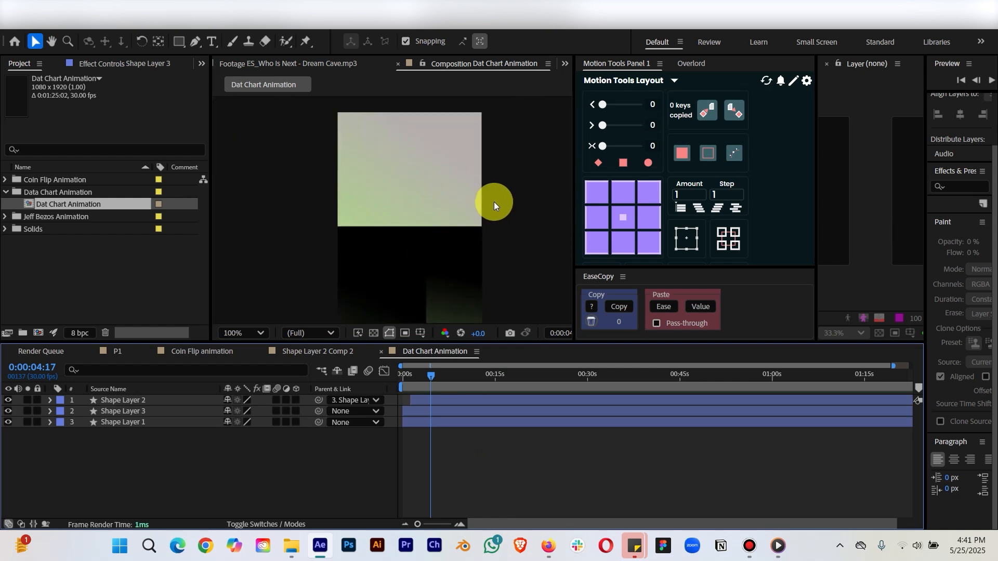
# Check the upper segment's strip in the Jeff Bezos 2 reference video and duplicate the lower narrow strip's layer.
pyautogui.click(439, 184)
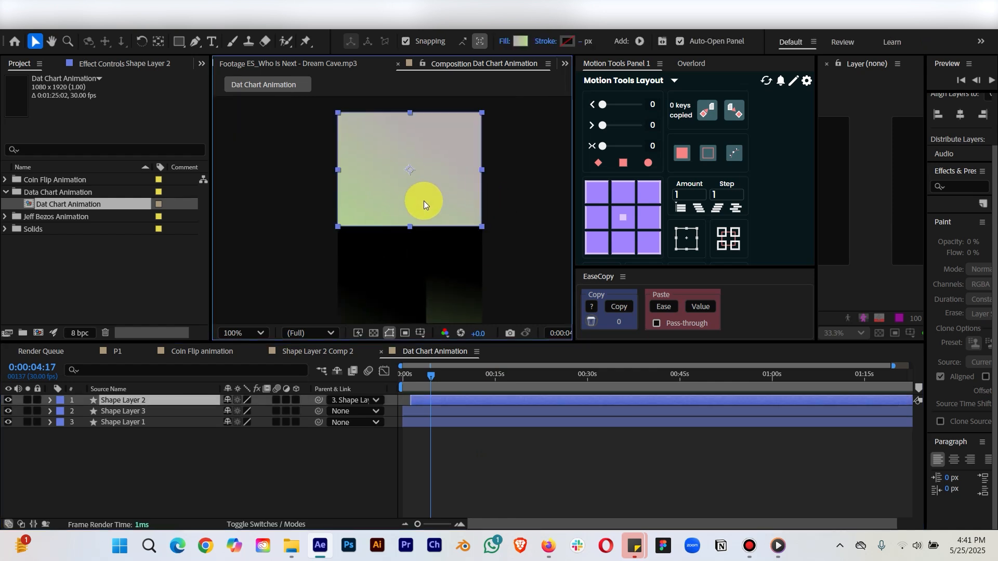
pyautogui.click(777, 545)
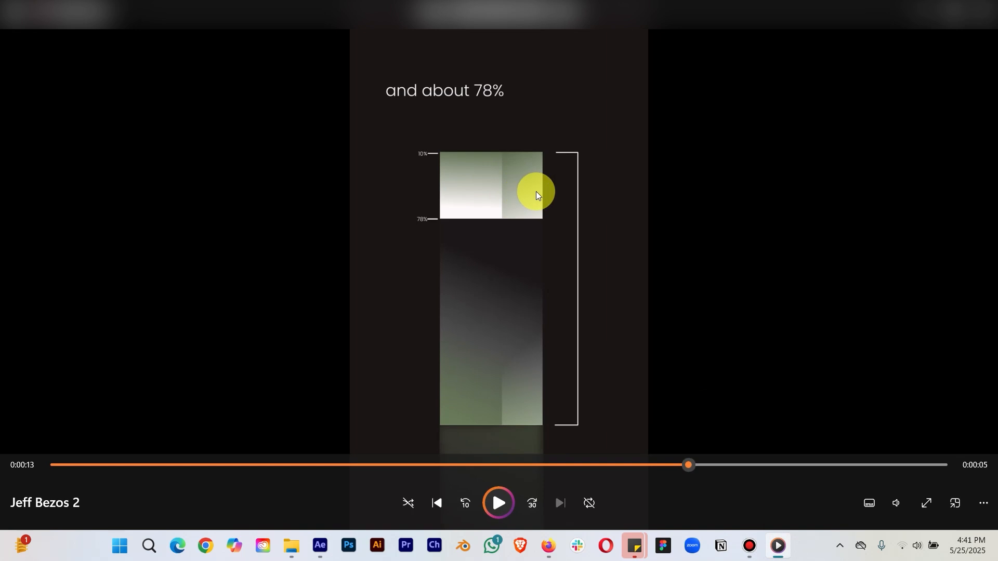
pyautogui.click(903, 14)
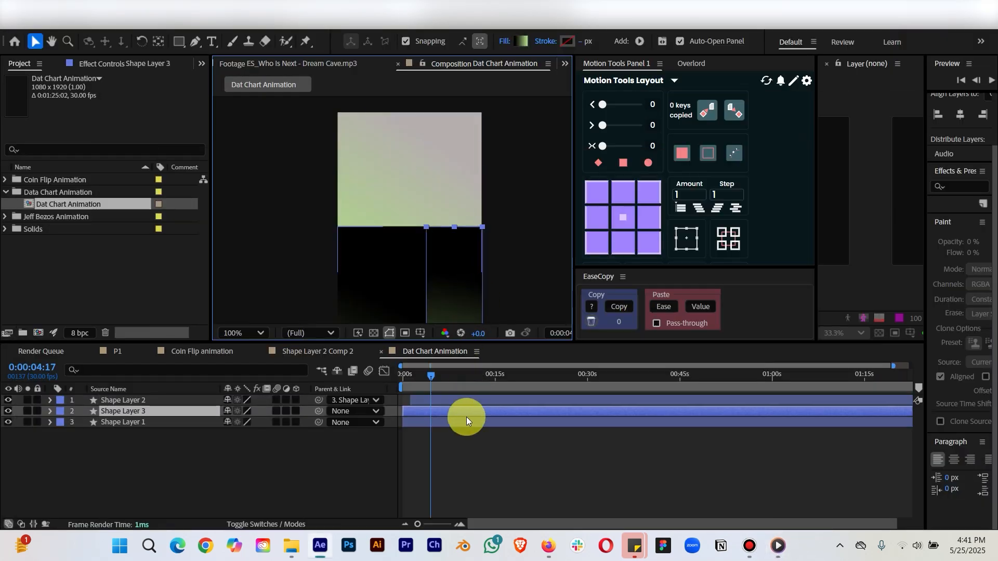
pyautogui.hotkey('ctrl', 'd')
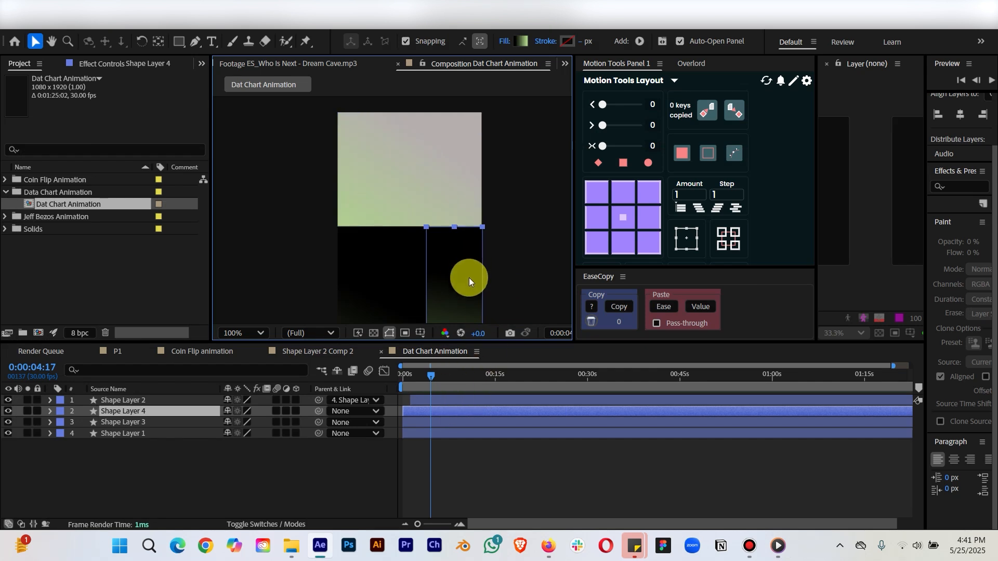
# Nudge the duplicated strip upward until its bottom edge meets the upper rectangle's bottom edge.
pyautogui.hotkey('shift', 'Up')
pyautogui.hotkey('shift', 'Up')
pyautogui.hotkey('shift', 'Up')
pyautogui.hotkey('shift', 'Up')
pyautogui.hotkey('shift', 'Up')
pyautogui.hotkey('shift', 'Up')
pyautogui.hotkey('shift', 'Up')
pyautogui.hotkey('shift', 'Up')
pyautogui.hotkey('shift', 'Up')
pyautogui.hotkey('shift', 'Up')
pyautogui.hotkey('shift', 'Up')
pyautogui.hotkey('shift', 'Up')
pyautogui.hotkey('shift', 'Up')
pyautogui.hotkey('shift', 'Up')
pyautogui.hotkey('shift', 'Up')
pyautogui.hotkey('shift', 'Up')
pyautogui.hotkey('shift', 'Up')
pyautogui.hotkey('shift', 'Up')
pyautogui.hotkey('shift', 'Up')
pyautogui.hotkey('shift', 'Up')
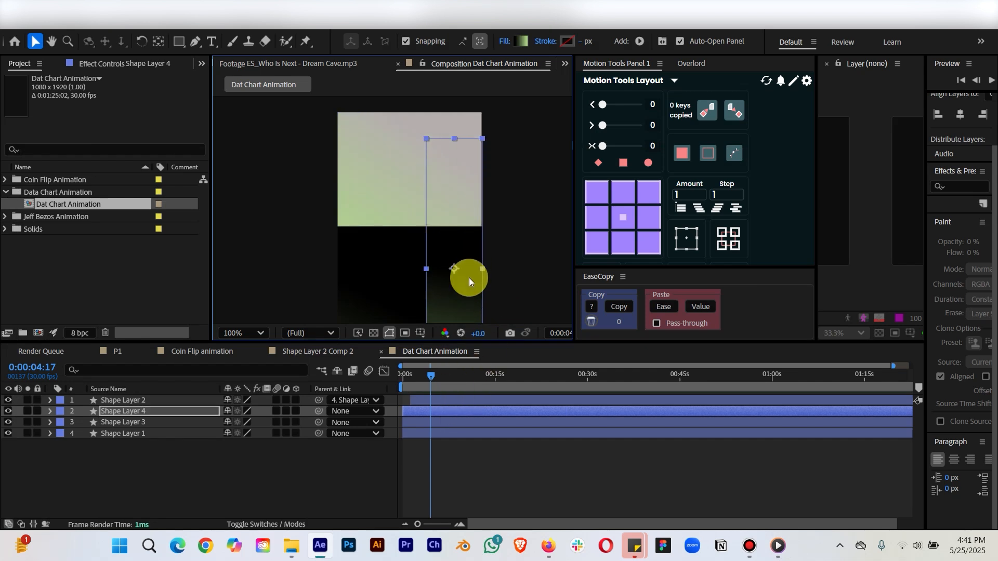
pyautogui.hotkey('shift', 'Up')
pyautogui.hotkey('shift', 'Up')
pyautogui.hotkey('shift', 'Up')
pyautogui.hotkey('shift', 'Up')
pyautogui.hotkey('shift', 'Up')
pyautogui.hotkey('shift', 'Up')
pyautogui.hotkey('shift', 'Up')
pyautogui.hotkey('shift', 'Up')
pyautogui.hotkey('shift', 'Up')
pyautogui.hotkey('shift', 'Up')
pyautogui.hotkey('shift', 'Up')
pyautogui.hotkey('shift', 'Up')
pyautogui.hotkey('shift', 'Up')
pyautogui.hotkey('shift', 'Up')
pyautogui.hotkey('shift', 'Up')
pyautogui.hotkey('shift', 'Up')
pyautogui.hotkey('shift', 'Up')
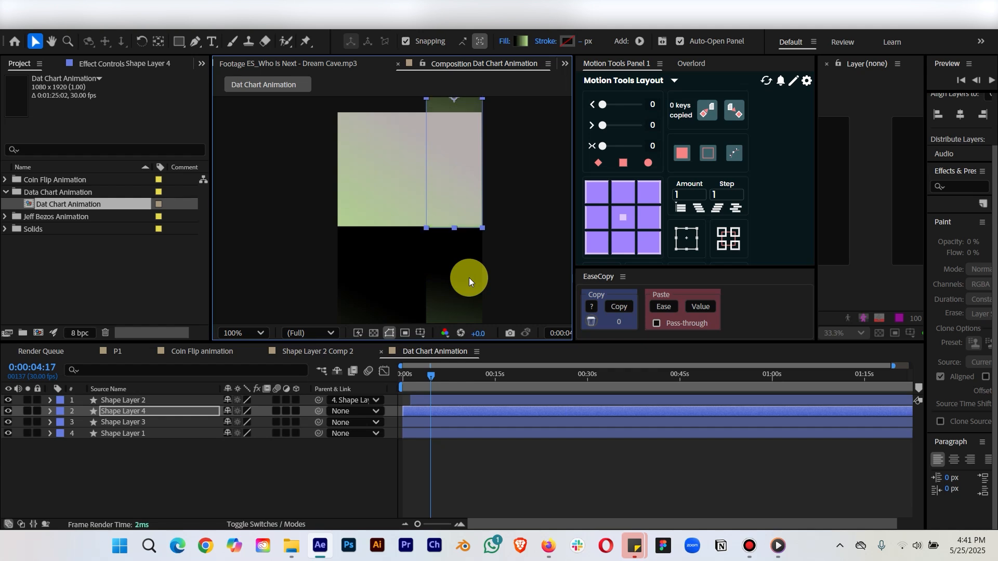
pyautogui.hotkey('shift', 'Down')
pyautogui.scroll(-1, 482, 213)
pyautogui.press('space')
pyautogui.moveTo(484, 212); pyautogui.dragTo(488, 247)
# Try reducing the duplicated strip's vertical scale, undo the change, and delete the duplicate layer.
pyautogui.press('s')
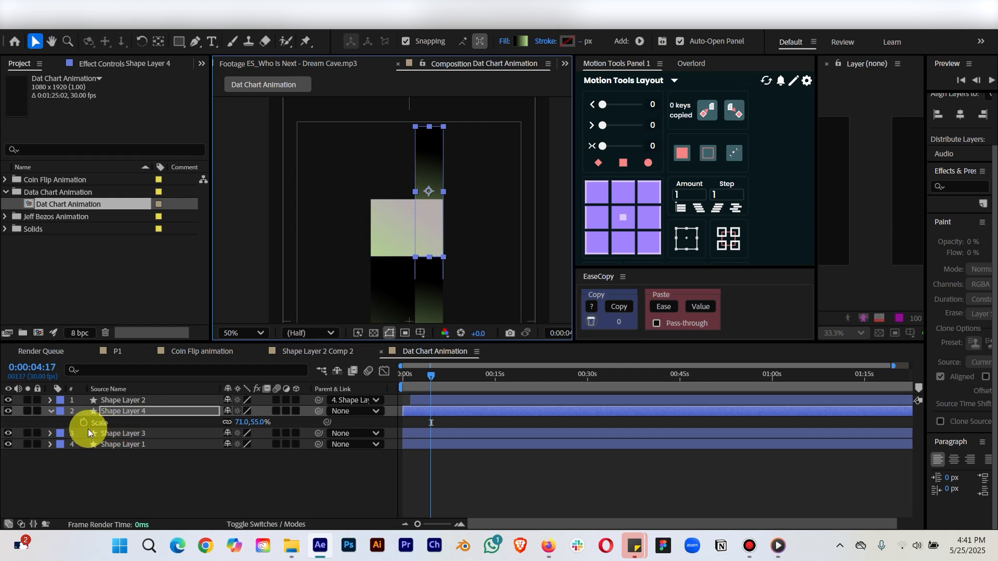
pyautogui.moveTo(255, 422); pyautogui.dragTo(229, 414)
pyautogui.hotkey('ctrl', 'z')
pyautogui.click(436, 420)
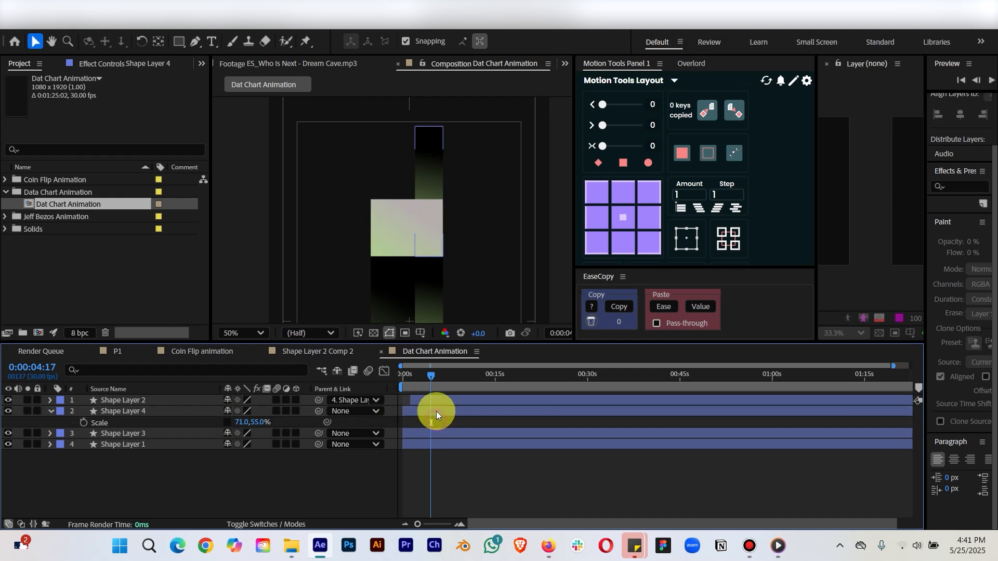
pyautogui.click(436, 412)
pyautogui.press('Delete')
# Duplicate the upper rectangle's layer, expand its contents down to the path keyframes, and delete the duplicate.
pyautogui.click(414, 244)
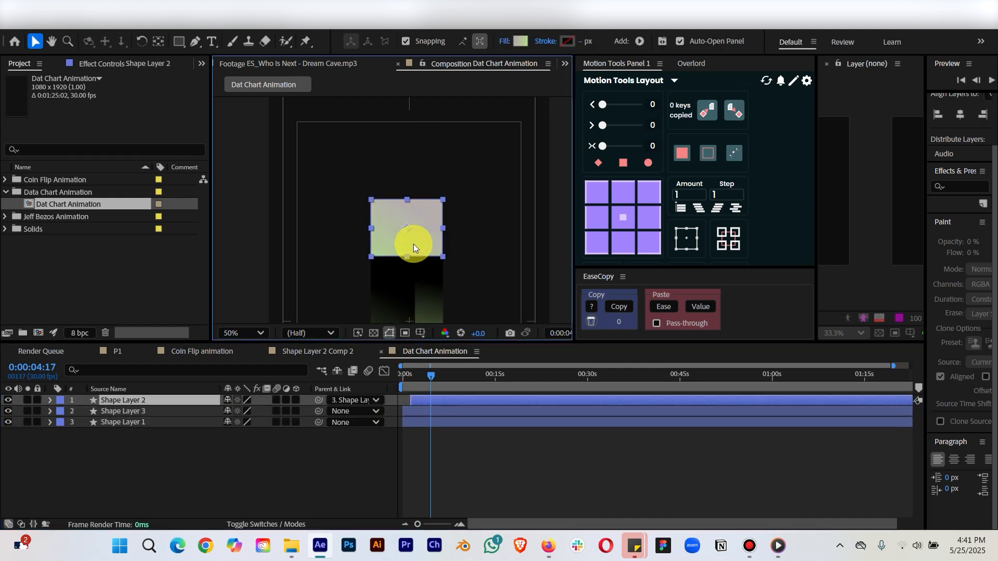
pyautogui.hotkey('ctrl', 'd')
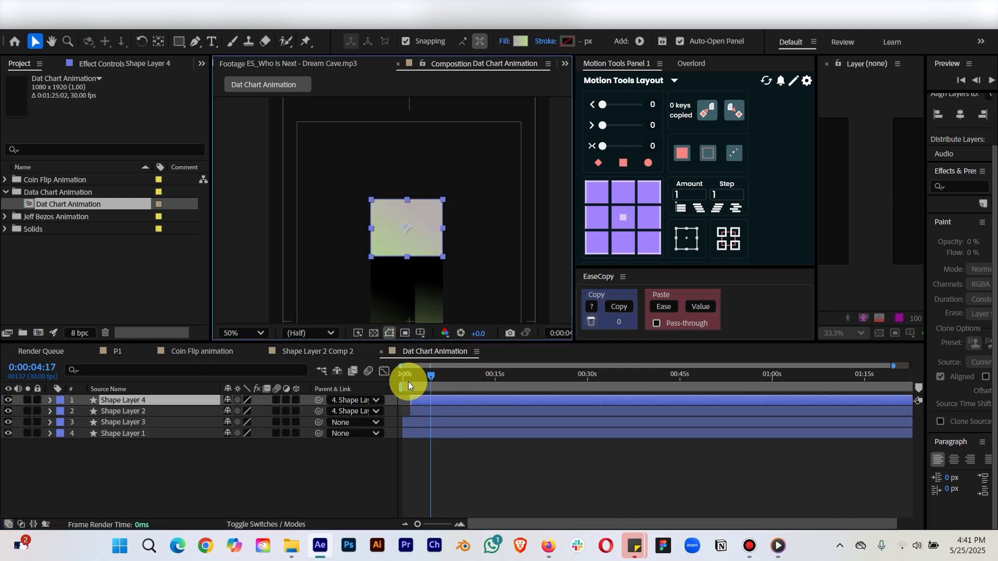
pyautogui.click(50, 400)
pyautogui.click(105, 426)
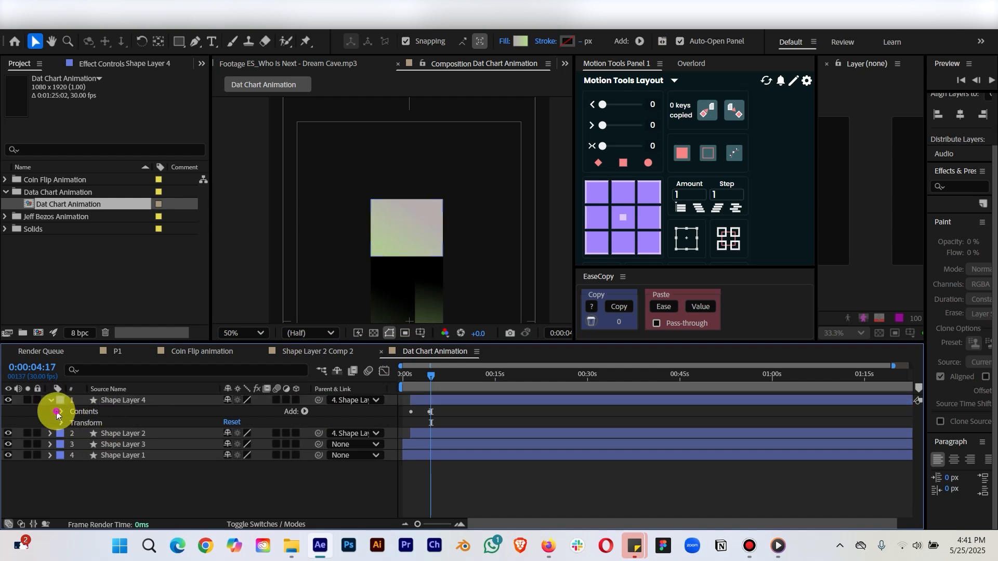
pyautogui.click(61, 412)
pyautogui.click(74, 423)
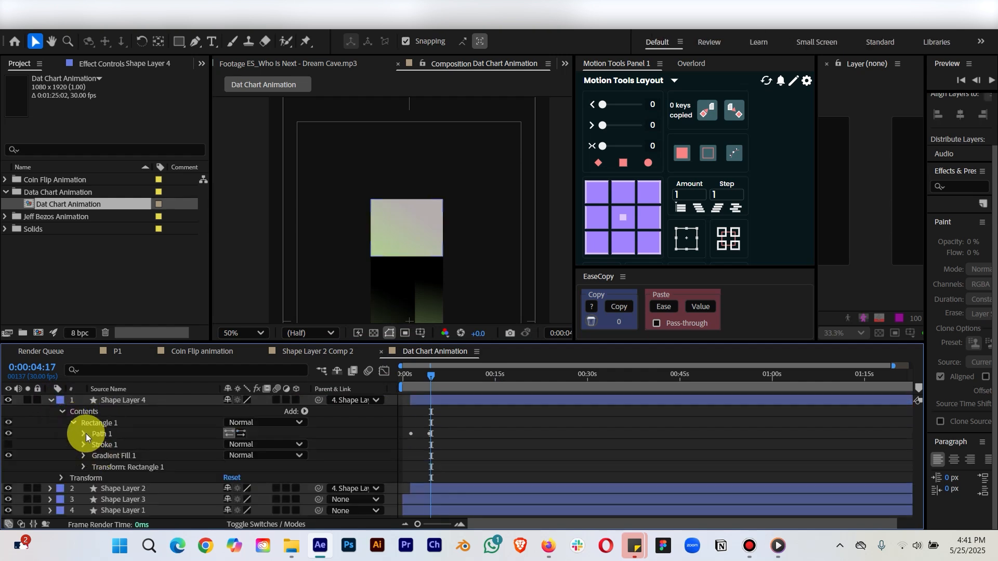
pyautogui.click(83, 434)
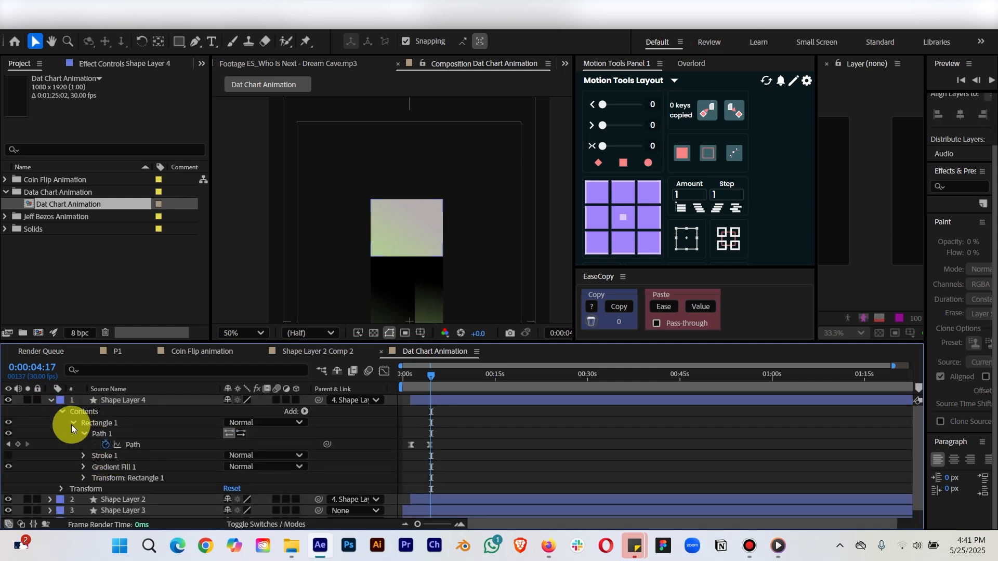
pyautogui.click(73, 423)
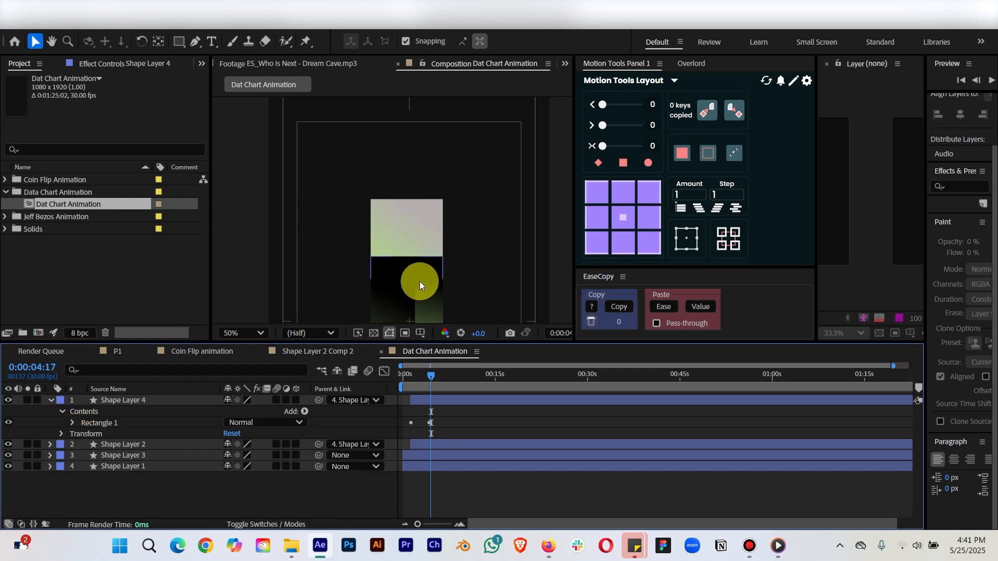
pyautogui.click(49, 400)
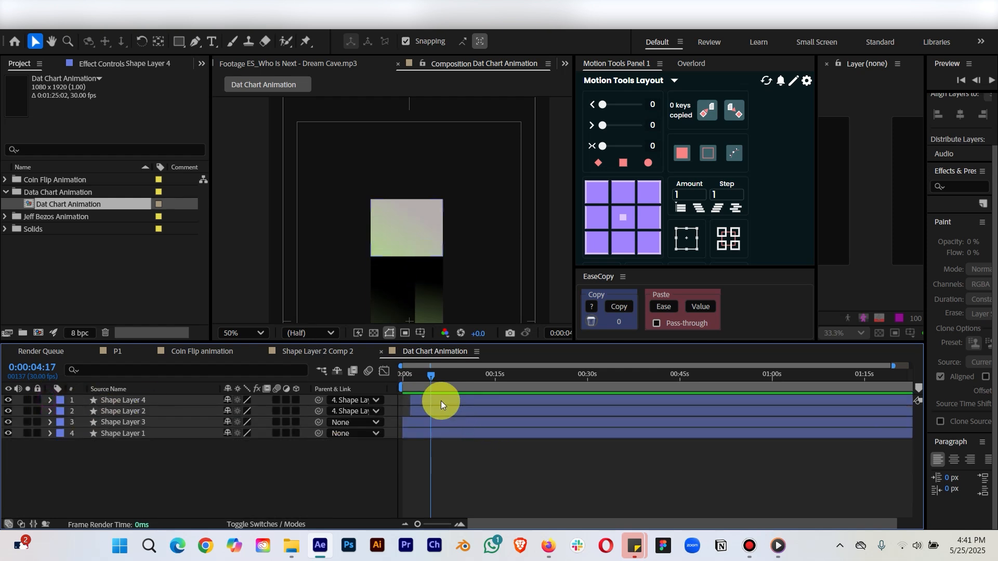
pyautogui.click(440, 401)
pyautogui.press('Delete')
# Undo the recent deletions and duplication to restore the narrow strip's duplicate over the upper rectangle.
pyautogui.click(439, 414)
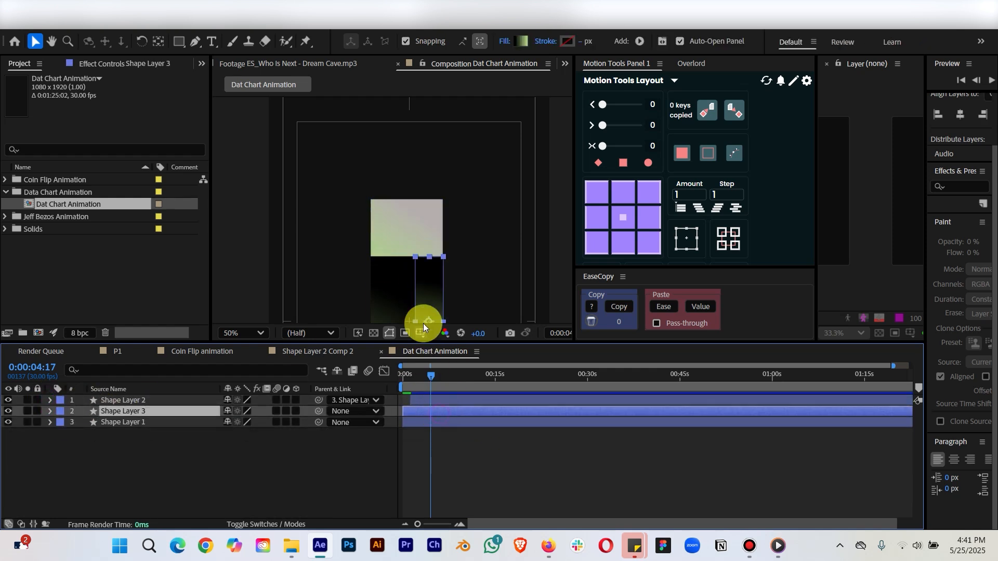
pyautogui.hotkey('ctrl', 'z')
pyautogui.hotkey('ctrl', 'z')
pyautogui.hotkey('ctrl', 'z')
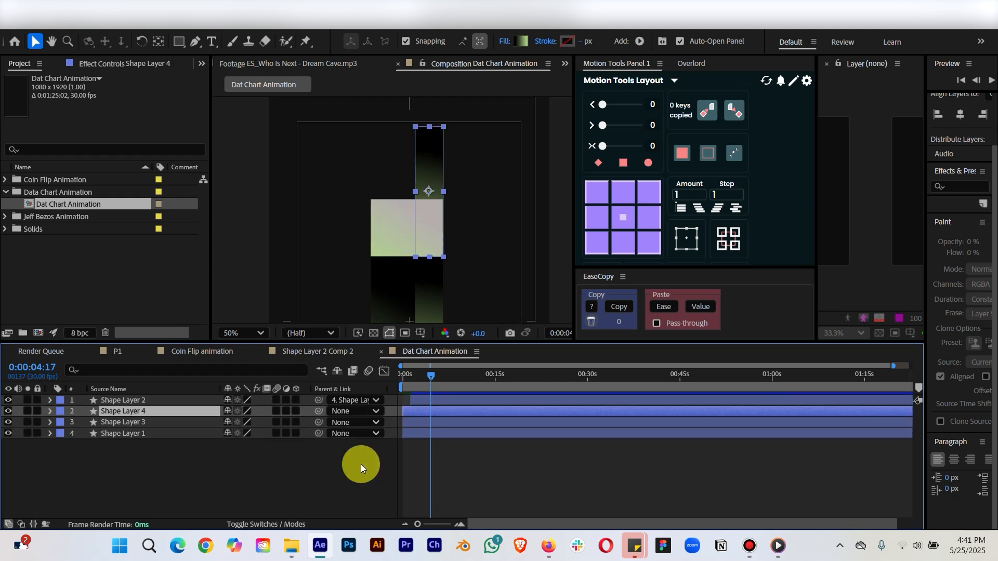
# Set the duplicated strip's vertical scale to 24% and reposition it to span exactly the upper rectangle's height.
pyautogui.press('s')
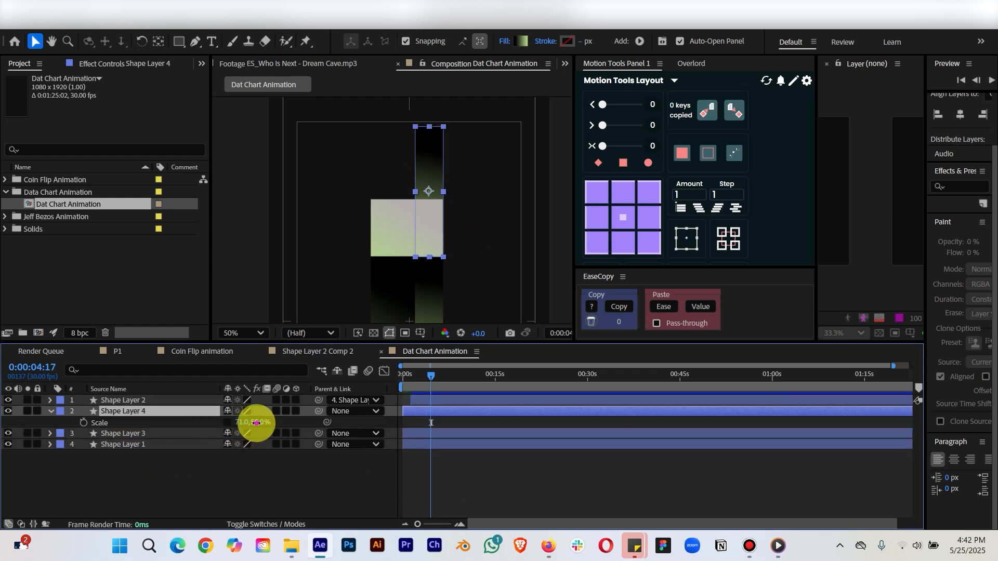
pyautogui.moveTo(258, 422); pyautogui.dragTo(225, 417)
pyautogui.moveTo(436, 195); pyautogui.dragTo(431, 215)
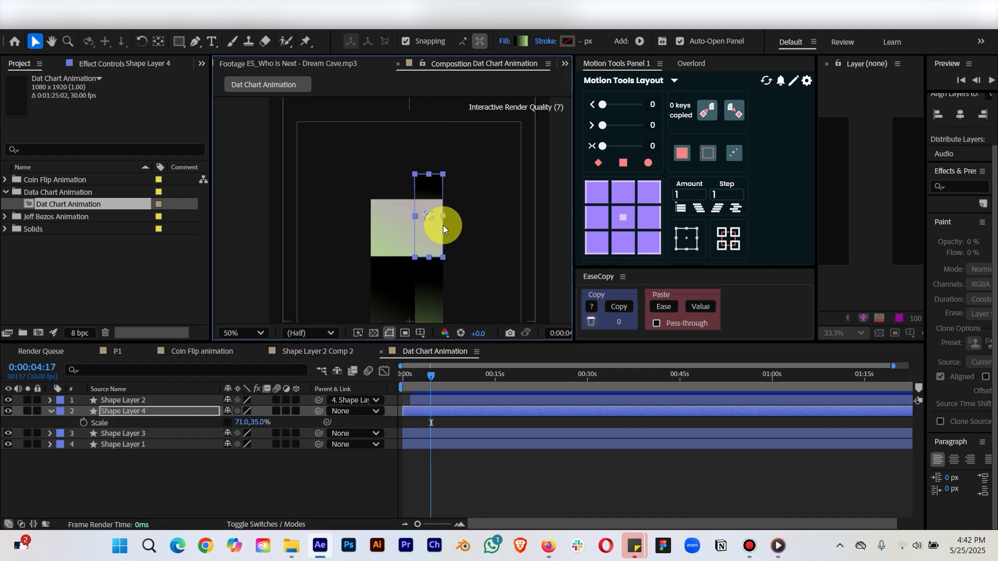
pyautogui.moveTo(259, 422); pyautogui.dragTo(257, 410)
pyautogui.press('.')
pyautogui.moveTo(495, 234); pyautogui.dragTo(456, 192)
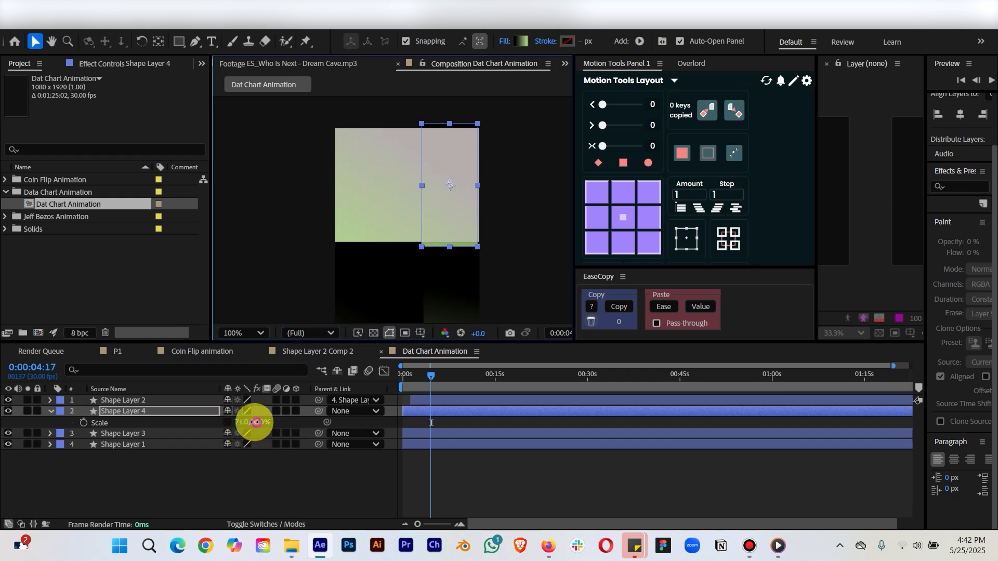
pyautogui.moveTo(255, 422); pyautogui.dragTo(248, 415)
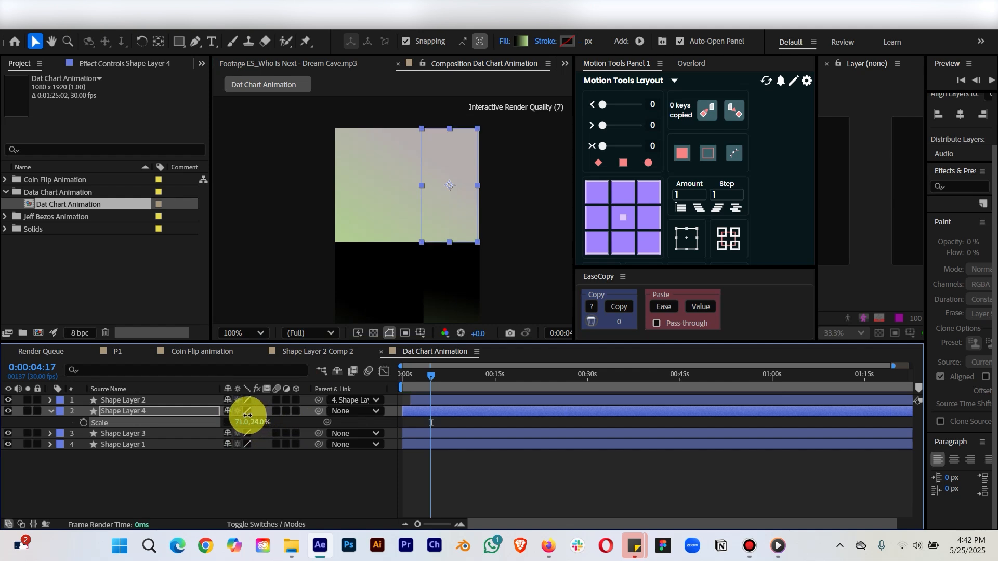
pyautogui.click(504, 498)
# Nudge Shape Layer 4's strip slightly sideways until its right edge meets the upper rectangle's right edge.
pyautogui.click(454, 408)
pyautogui.click(596, 239)
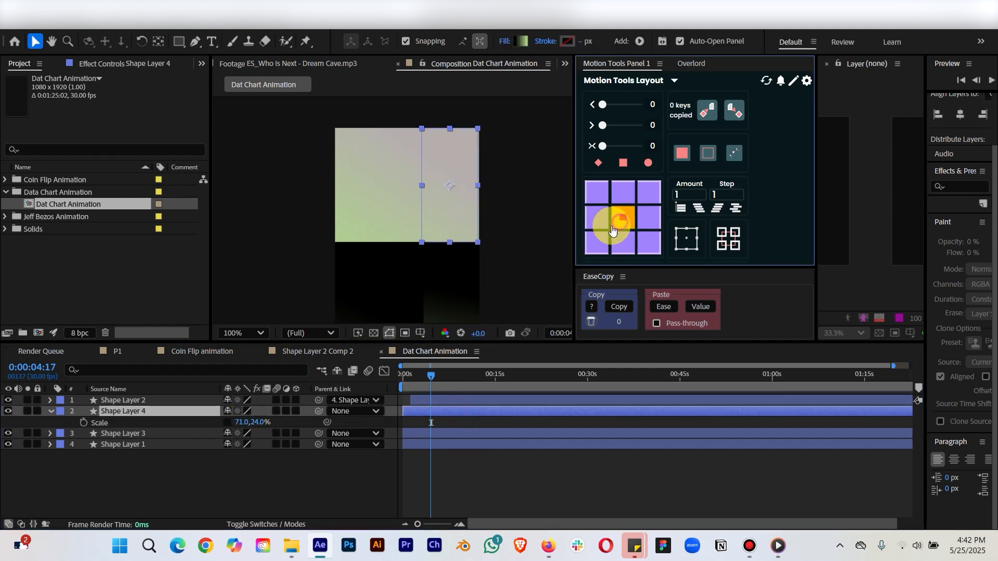
pyautogui.click(50, 411)
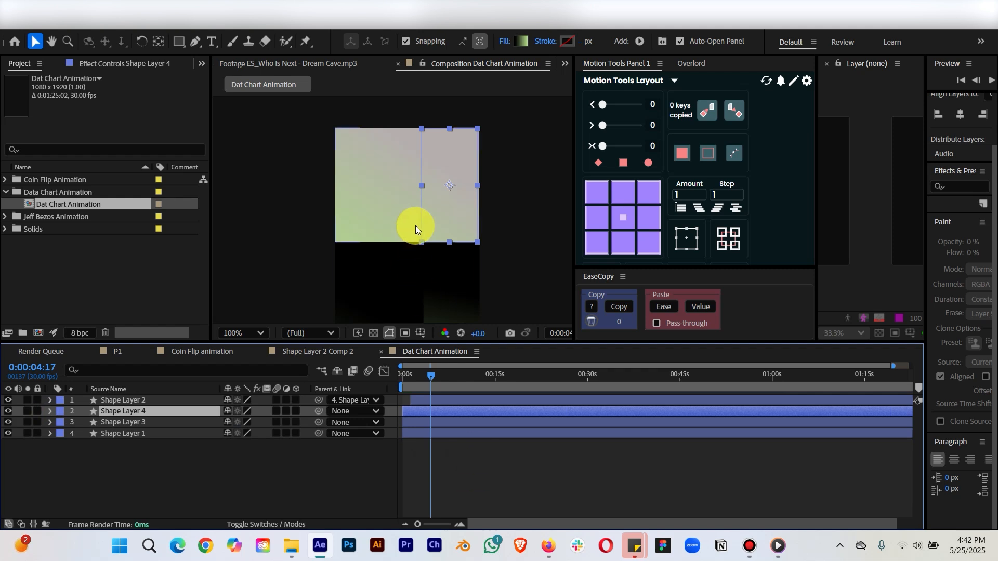
pyautogui.click(444, 424)
pyautogui.click(442, 412)
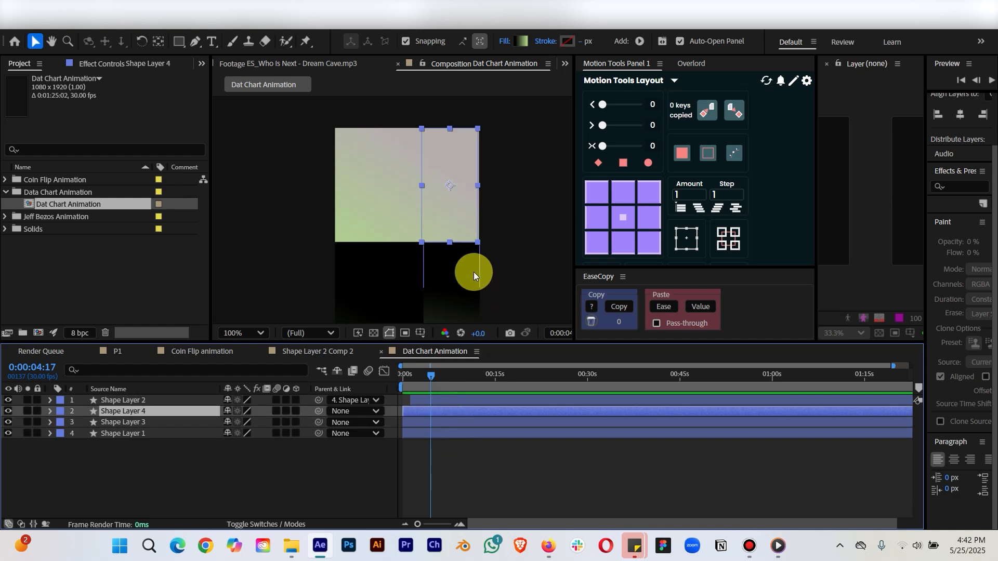
pyautogui.scroll(2, 474, 271)
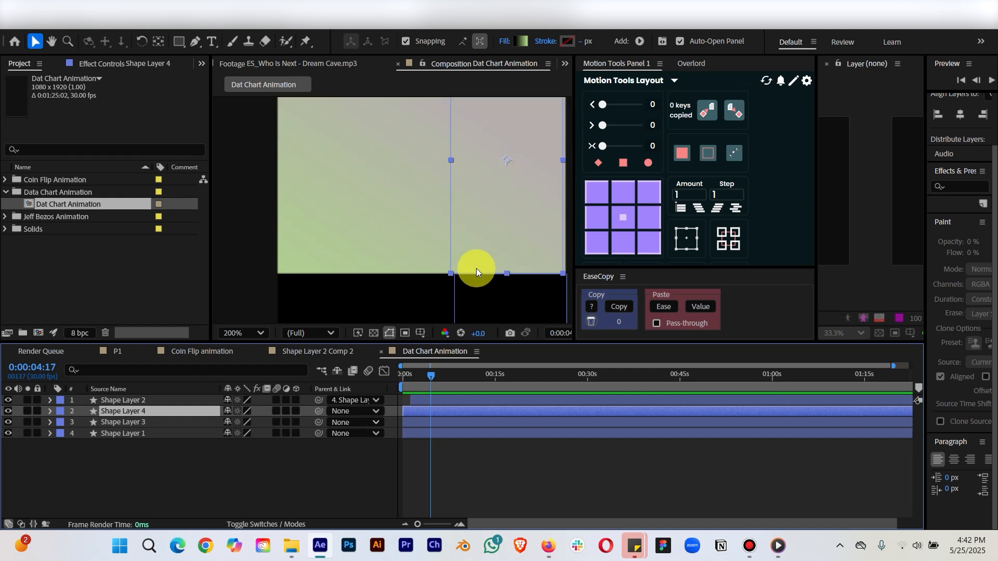
pyautogui.moveTo(409, 179); pyautogui.dragTo(412, 178)
pyautogui.scroll(-1, 447, 238)
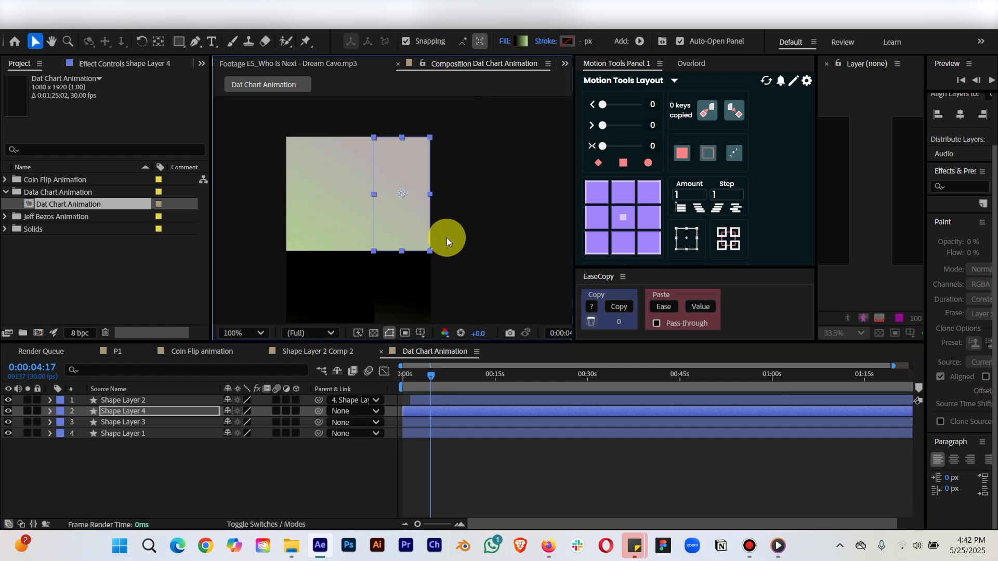
# Bring up Shape Layer 4's fill gradient, try moving its two gradient end points closer to the strip, and undo the change.
pyautogui.click(470, 483)
pyautogui.click(442, 413)
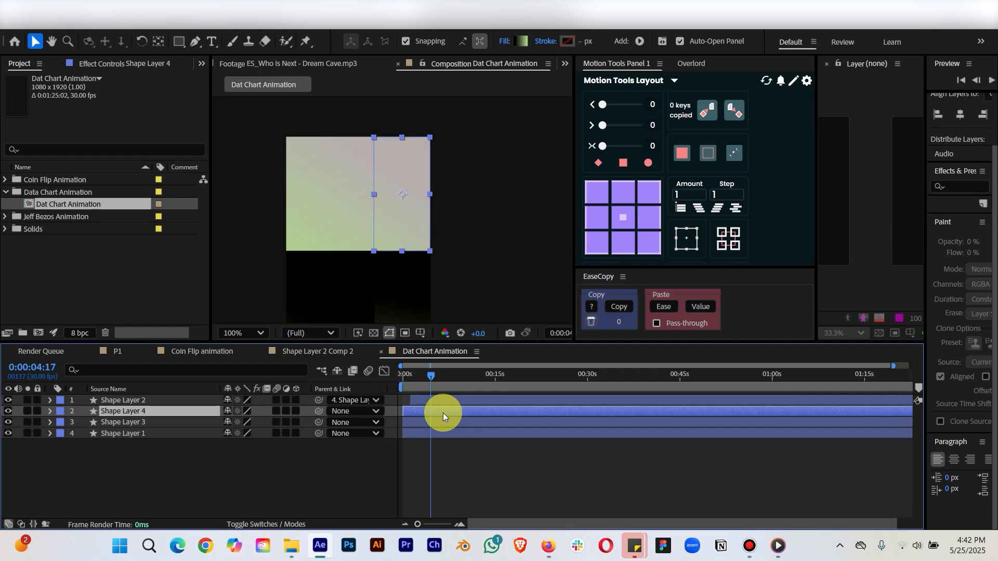
pyautogui.click(521, 41)
pyautogui.moveTo(453, 114); pyautogui.dragTo(651, 95)
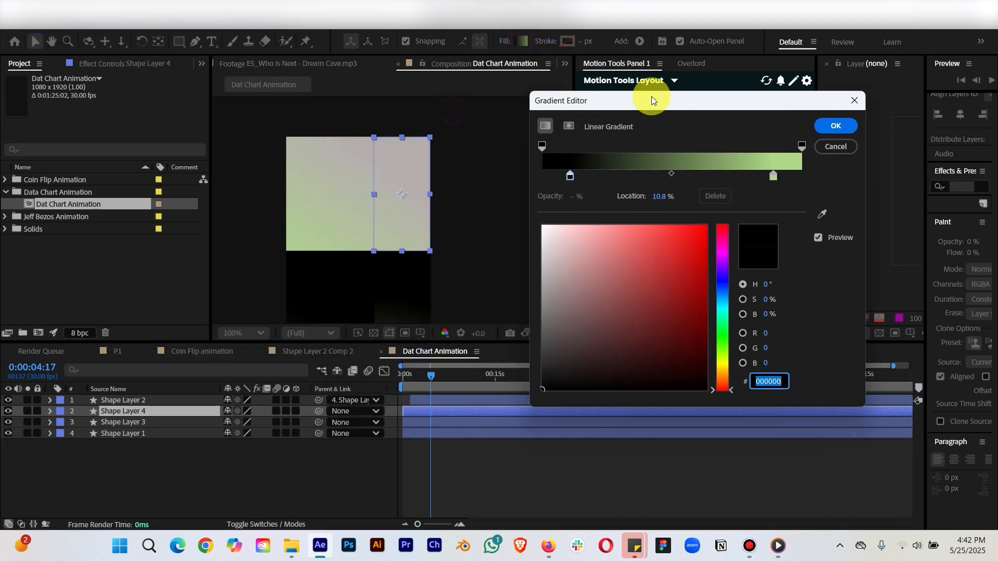
pyautogui.click(824, 127)
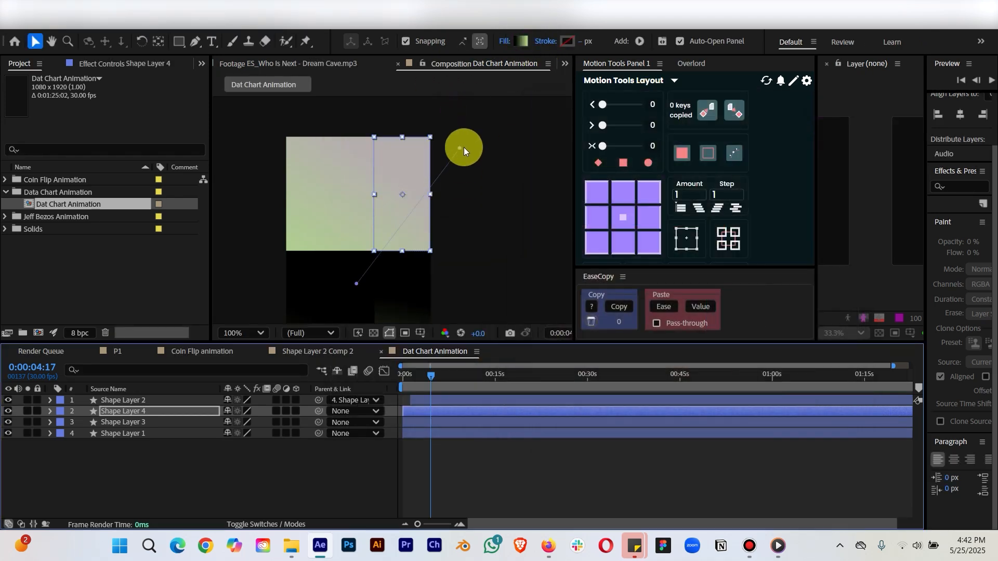
pyautogui.moveTo(459, 148); pyautogui.dragTo(428, 129)
pyautogui.moveTo(353, 283); pyautogui.dragTo(370, 252)
pyautogui.hotkey('ctrl', 'z')
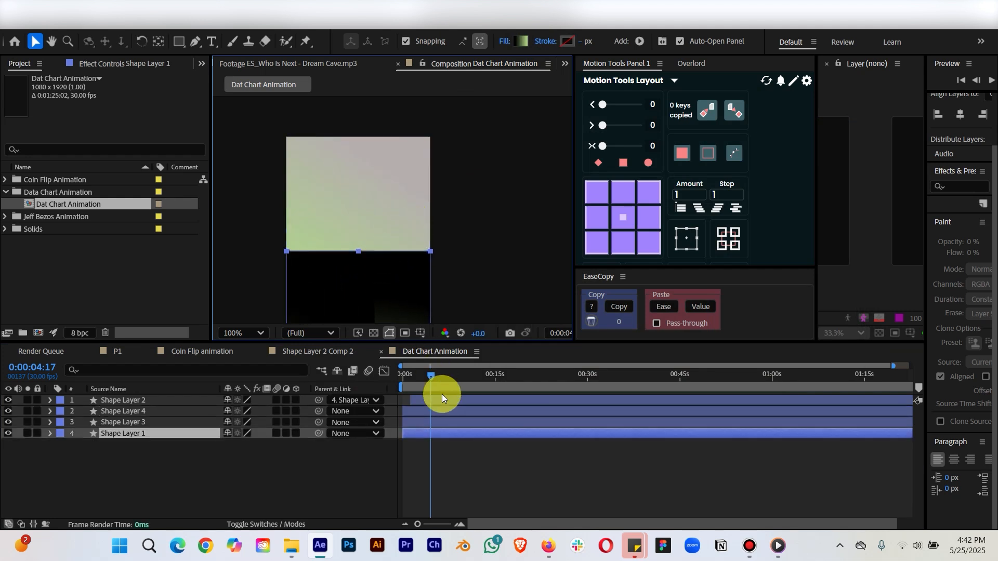
# Move both gradient end points of Shape Layer 4 inside the upper strip so the gradient runs nearly vertically.
pyautogui.click(437, 416)
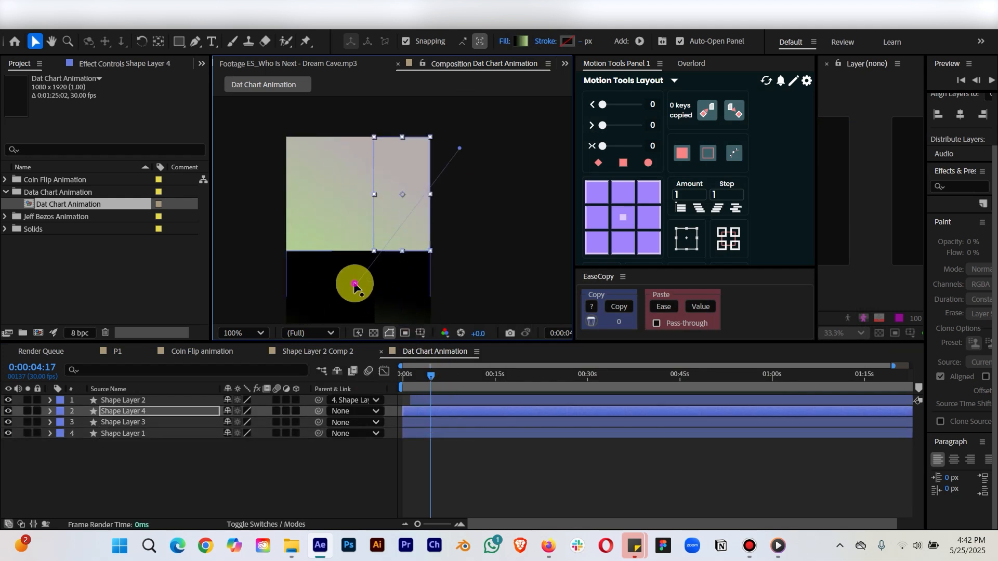
pyautogui.moveTo(354, 284); pyautogui.dragTo(388, 244)
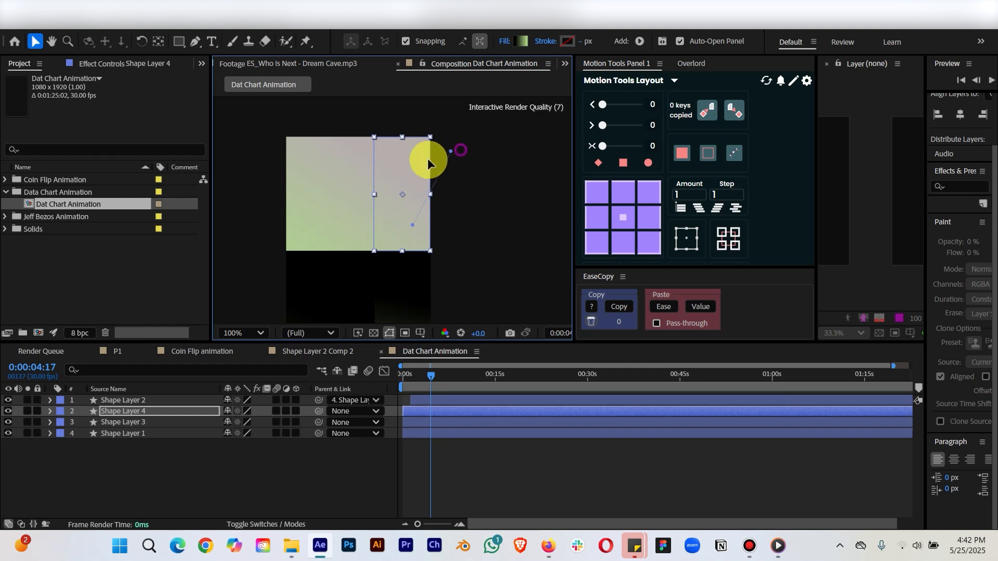
pyautogui.moveTo(459, 148); pyautogui.dragTo(411, 179)
# Move Shape Layer 4 above Shape Layer 2 in the layer stack.
pyautogui.click(420, 483)
pyautogui.click(419, 411)
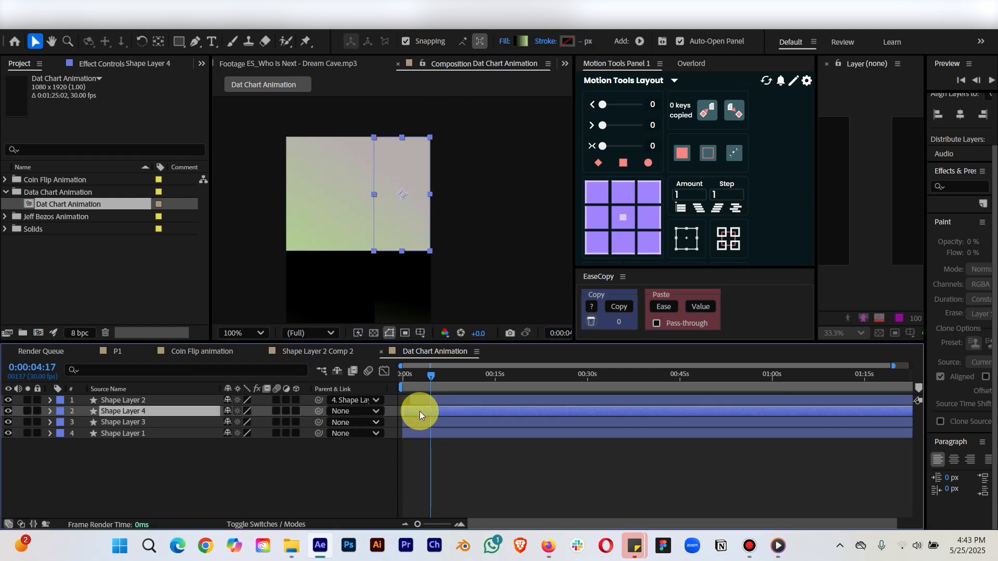
pyautogui.moveTo(134, 410); pyautogui.dragTo(141, 398)
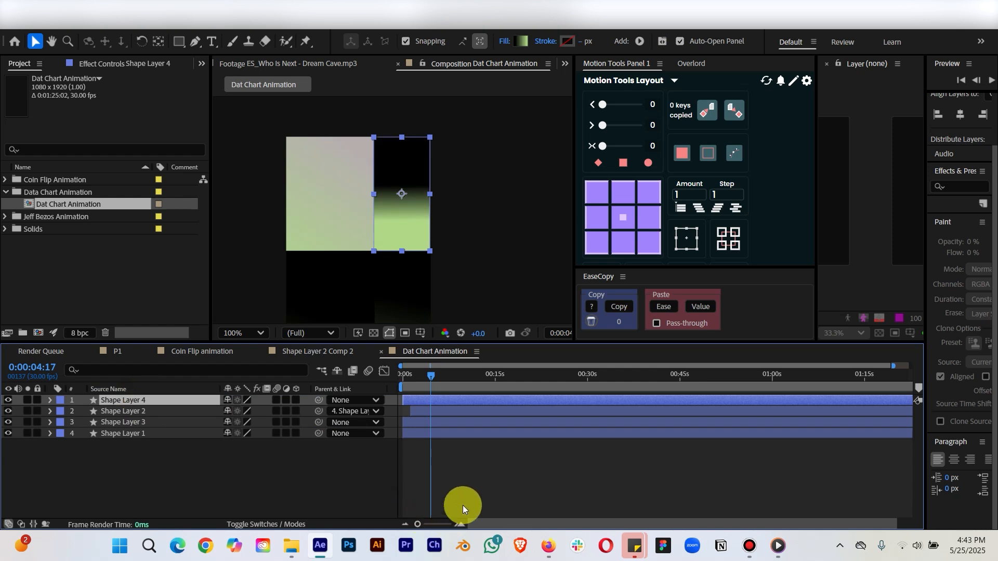
# Change the black stop of the upper strip's linear gradient to warm grey 989090.
pyautogui.click(523, 42)
pyautogui.moveTo(446, 112); pyautogui.dragTo(587, 114)
pyautogui.click(519, 188)
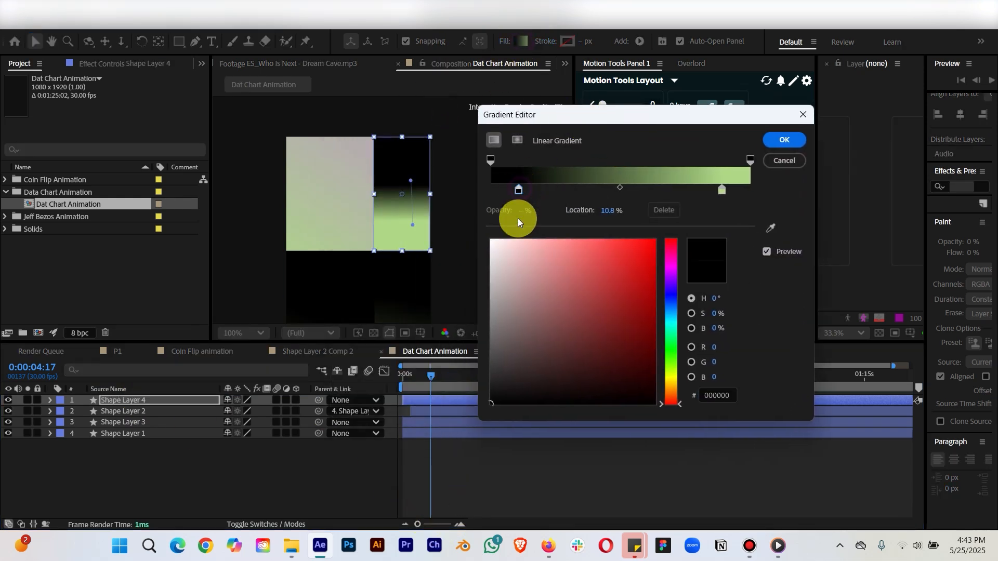
pyautogui.moveTo(520, 291); pyautogui.dragTo(498, 302)
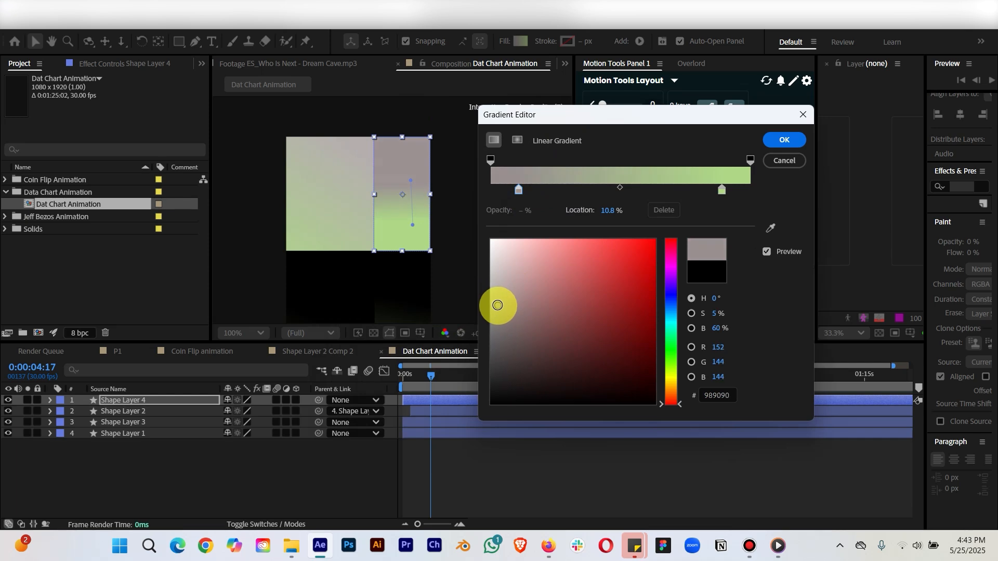
pyautogui.click(784, 140)
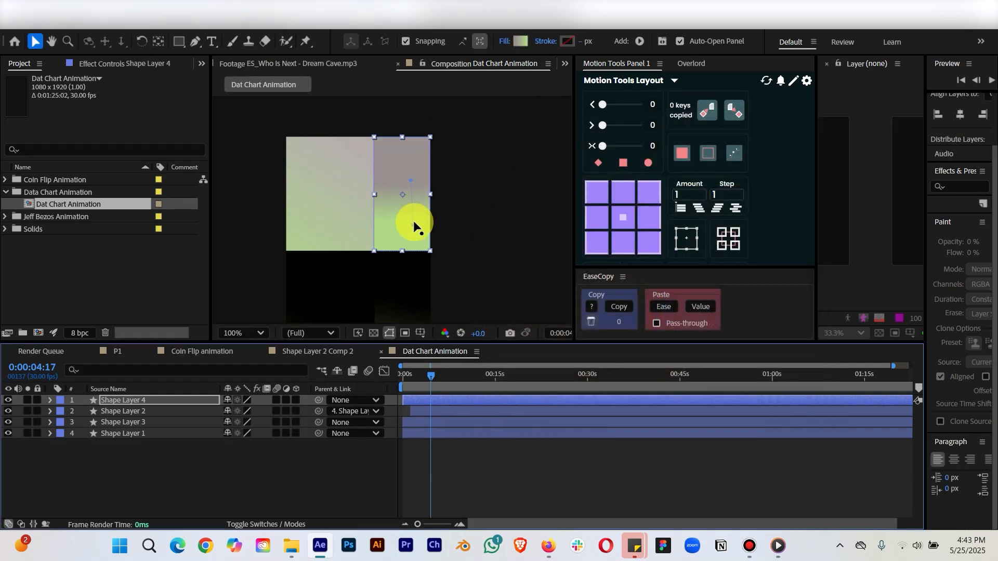
# Check the reference video and rearrange the upper strip's gradient end points so green is at its top and grey at its bottom.
pyautogui.moveTo(415, 226); pyautogui.dragTo(415, 271)
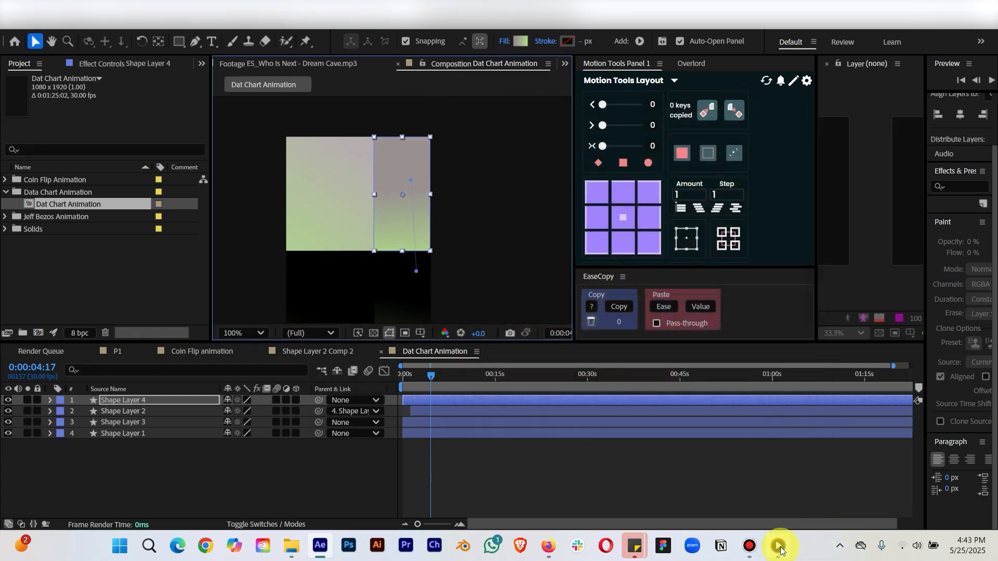
pyautogui.click(781, 551)
pyautogui.click(924, 10)
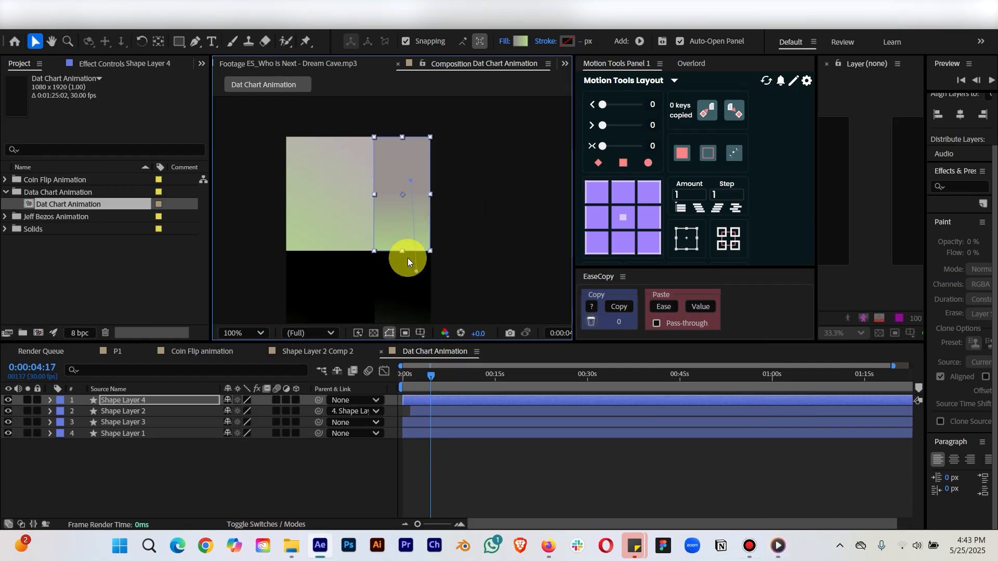
pyautogui.moveTo(407, 258); pyautogui.dragTo(459, 264)
pyautogui.click(579, 483)
pyautogui.scroll(-1, 456, 213)
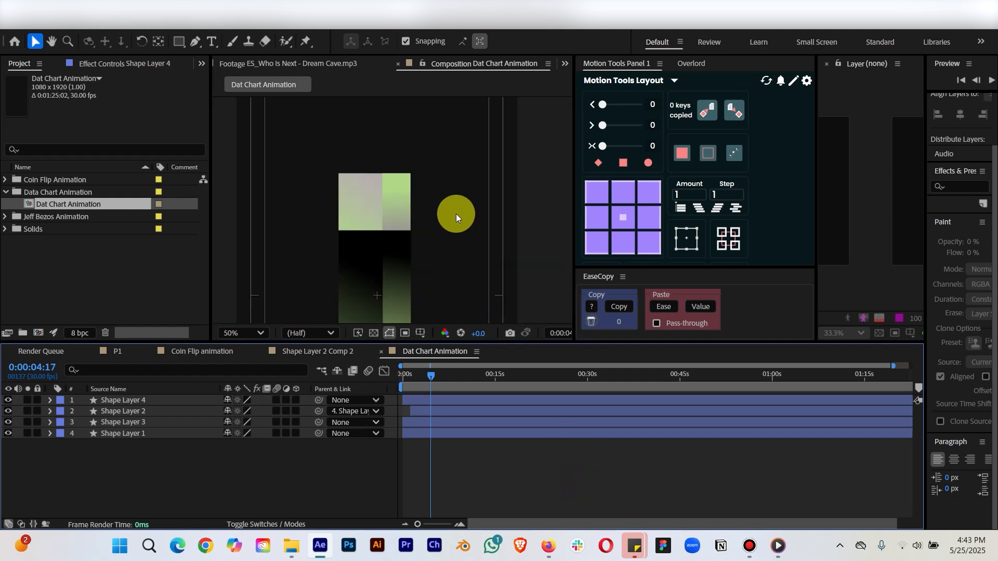
pyautogui.scroll(-1, 456, 222)
pyautogui.scroll(1, 460, 226)
pyautogui.scroll(1, 431, 222)
# Compare Shape Layer 2 with the reference video and reverse its gradient end points, placing green at the top and grey at the bottom.
pyautogui.click(319, 203)
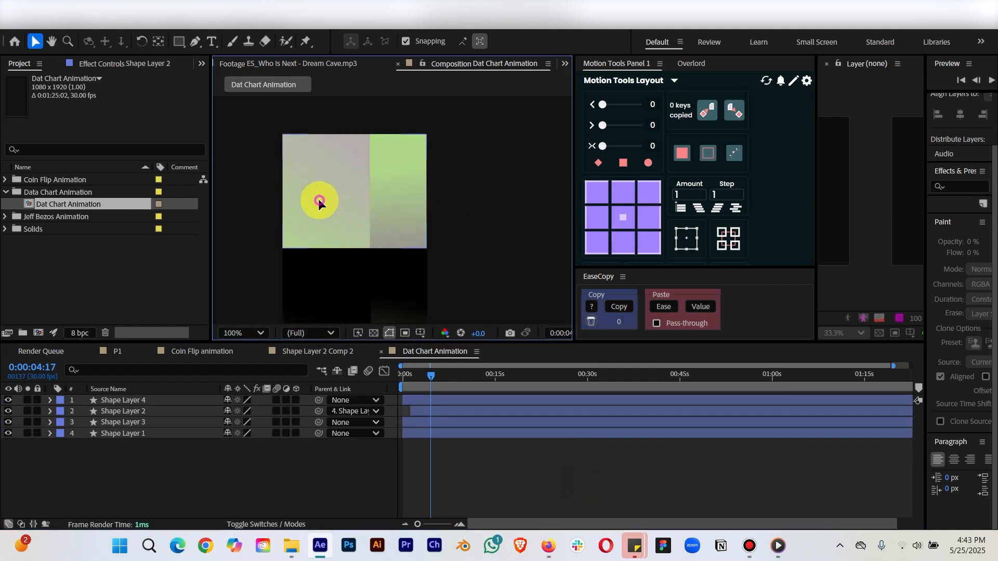
pyautogui.click(450, 422)
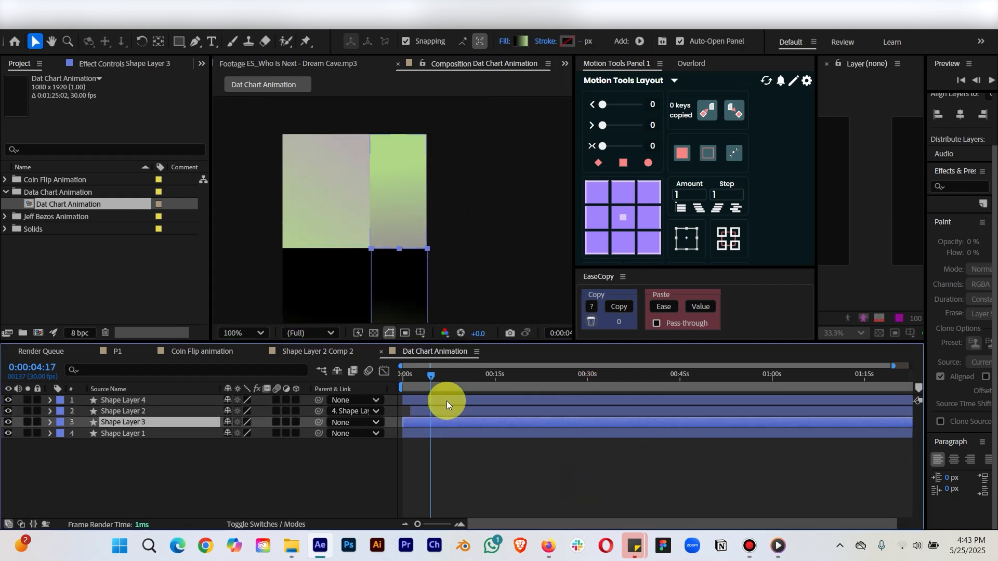
pyautogui.click(447, 400)
pyautogui.click(438, 411)
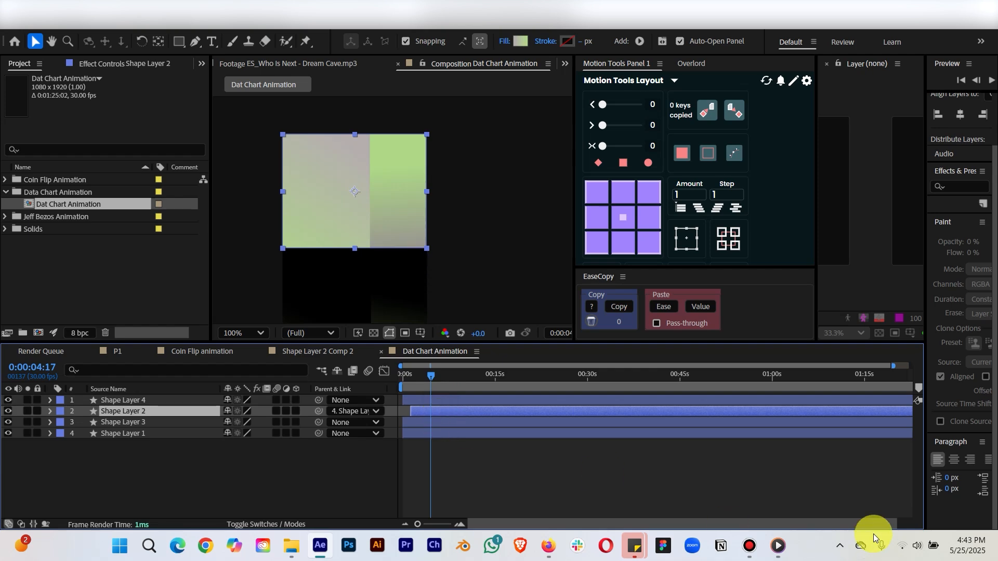
pyautogui.click(777, 544)
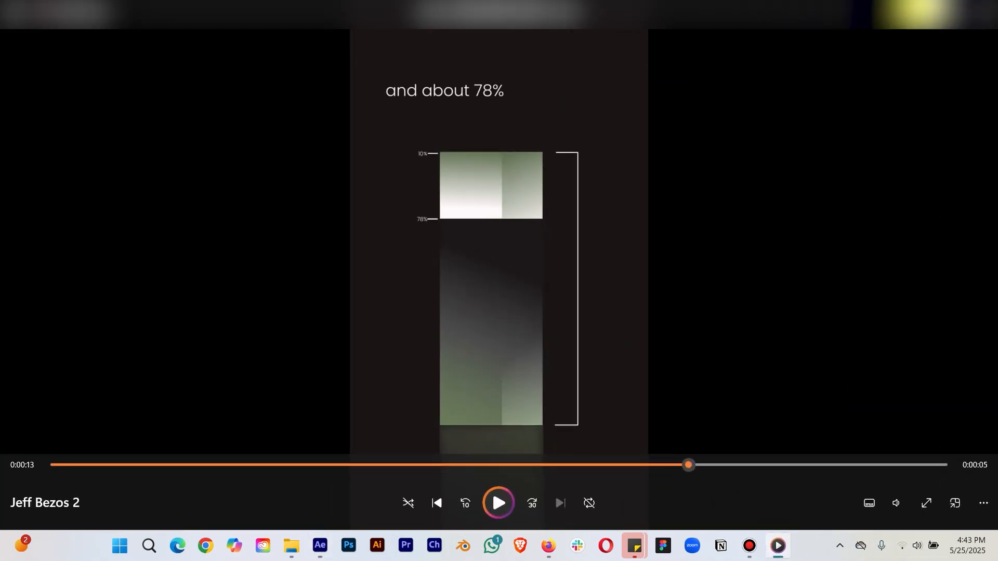
pyautogui.click(918, 6)
pyautogui.click(519, 43)
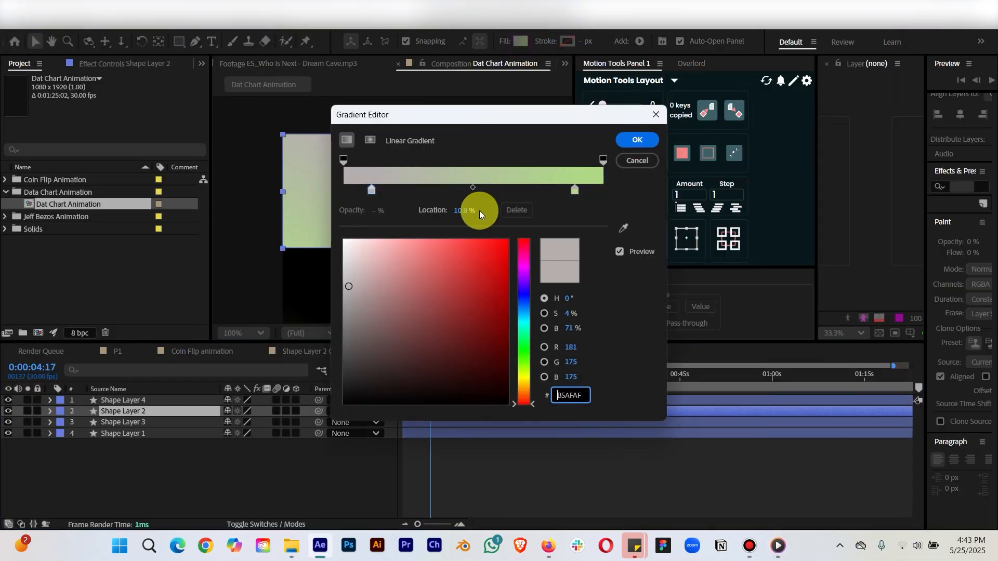
pyautogui.click(624, 139)
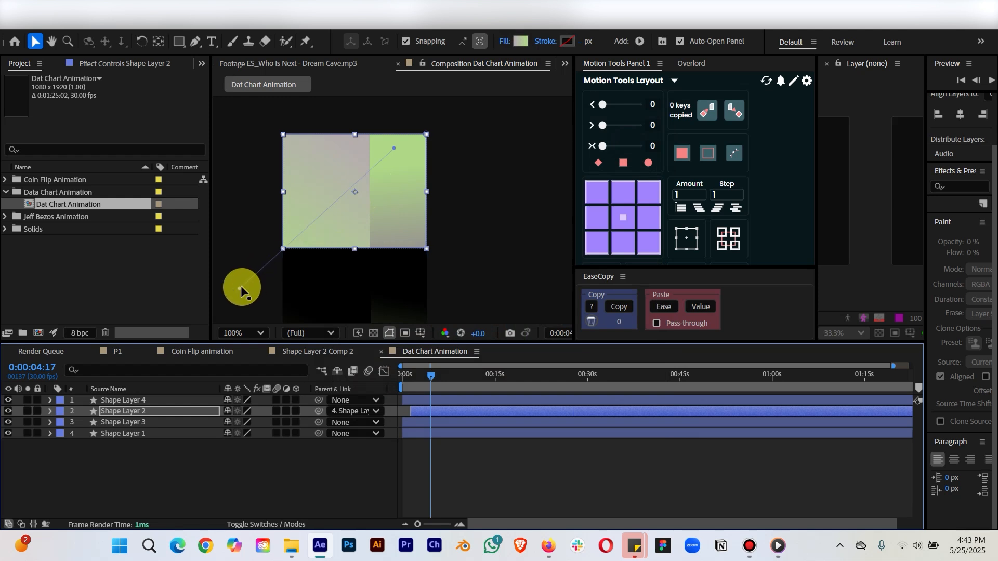
pyautogui.moveTo(242, 287); pyautogui.dragTo(285, 149)
pyautogui.moveTo(394, 148); pyautogui.dragTo(356, 255)
pyautogui.click(515, 474)
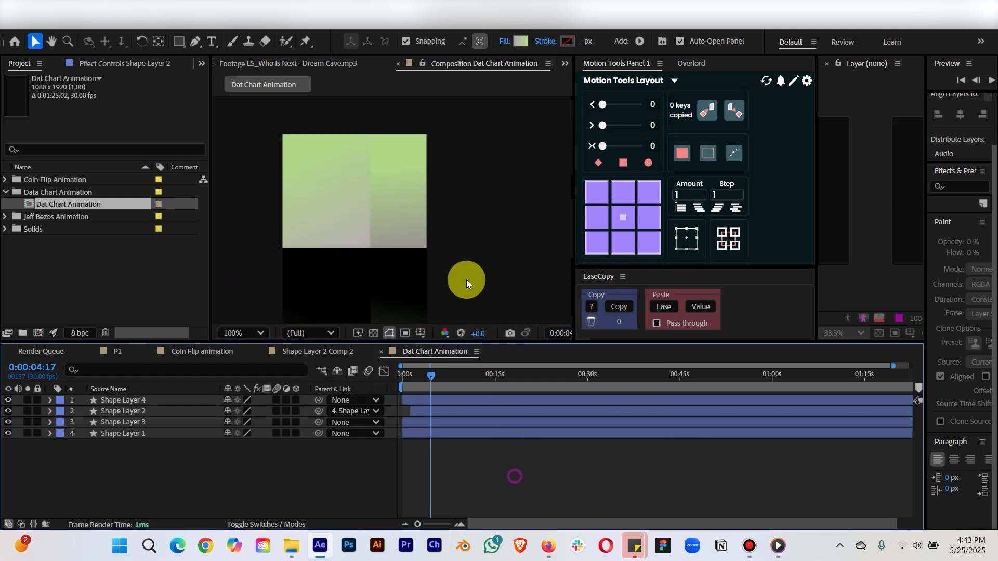
# Duplicate the lower bar segment, Shape Layer 1, and place the copy directly above Shape Layer 3 in the layer stack.
pyautogui.hotkey('shift', '/')
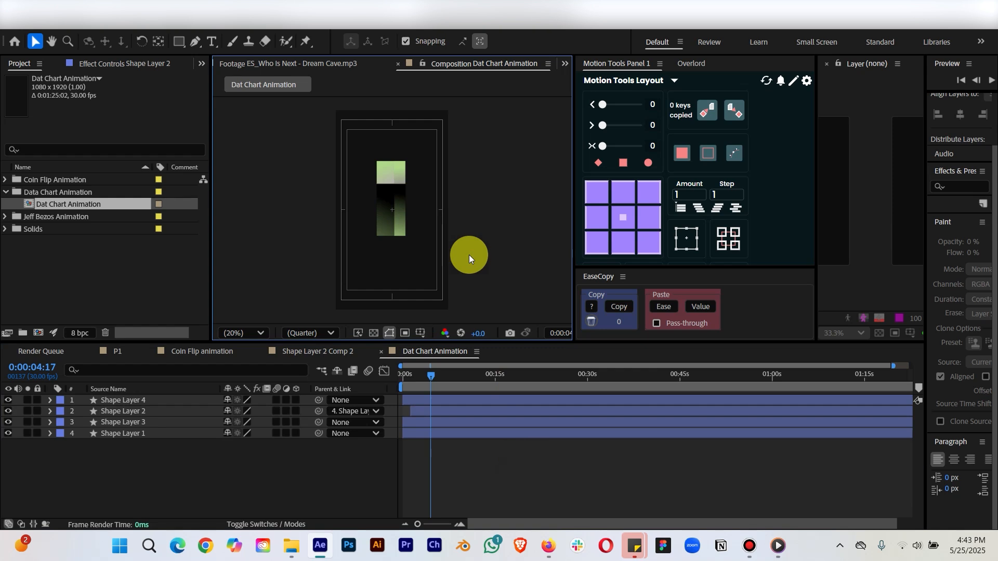
pyautogui.press('/')
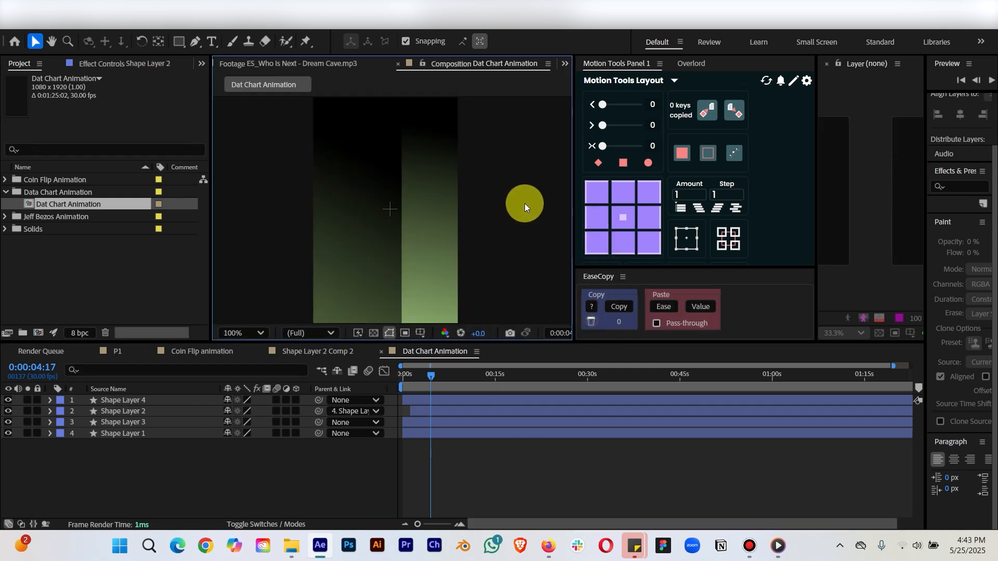
pyautogui.press(',')
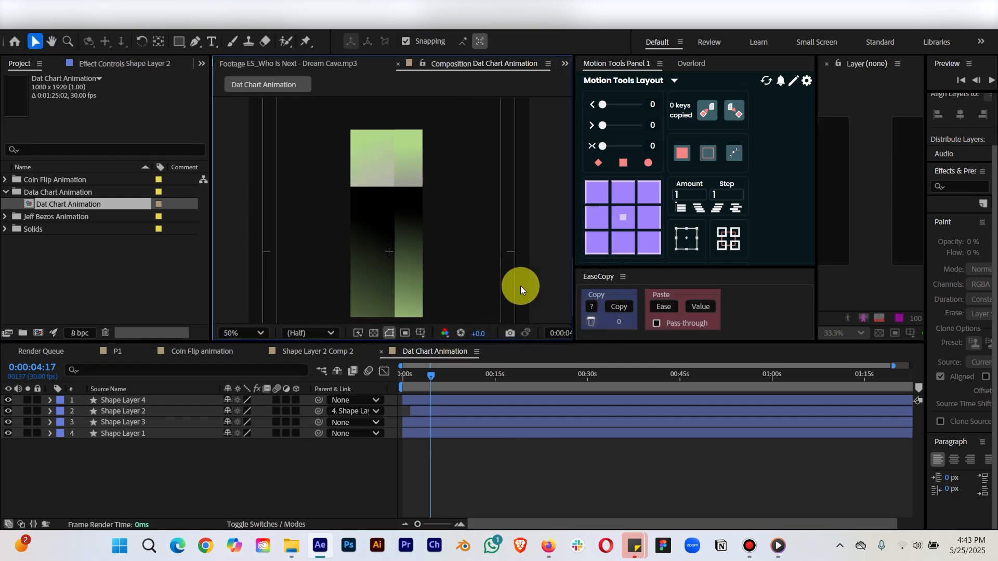
pyautogui.click(410, 272)
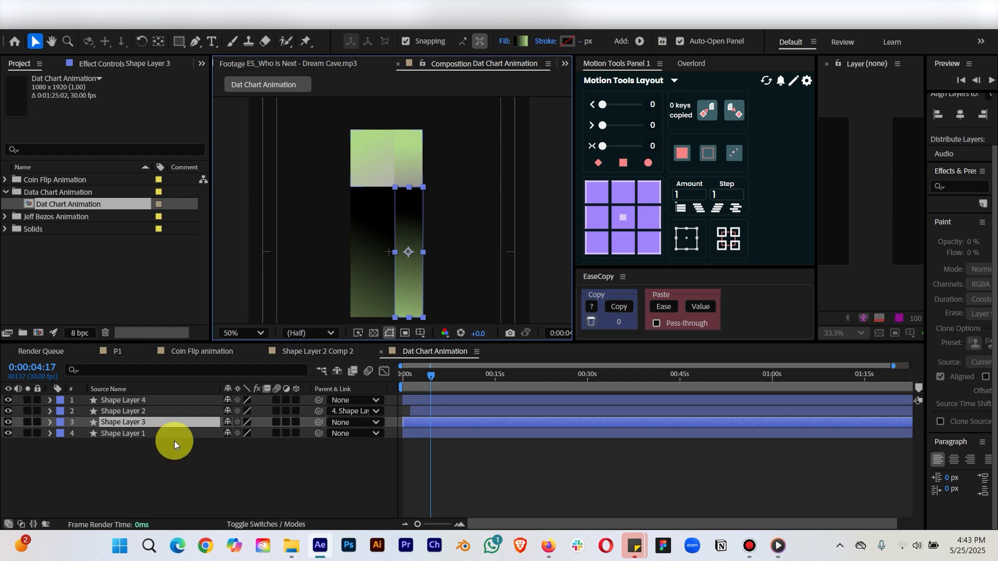
pyautogui.click(127, 433)
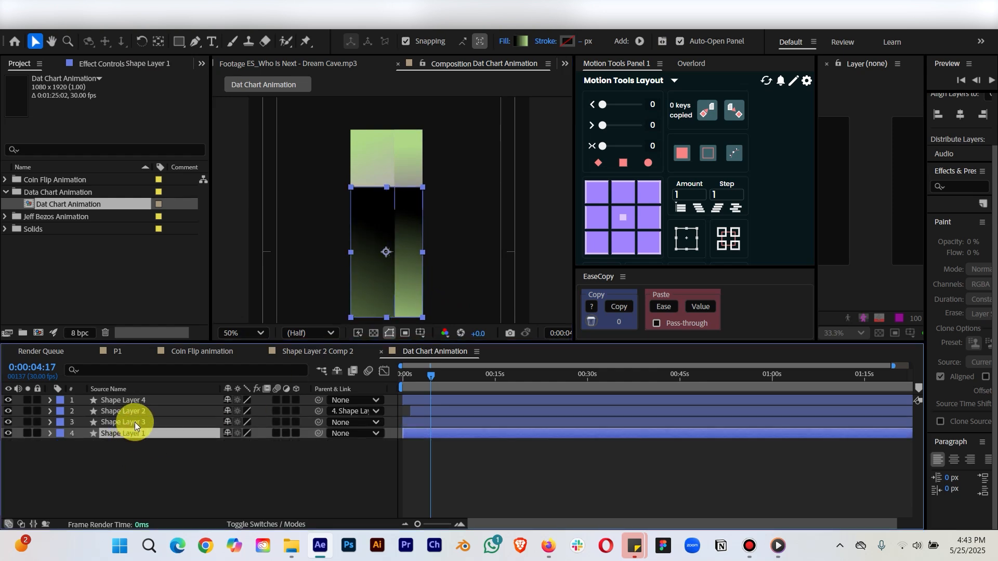
pyautogui.click(136, 421)
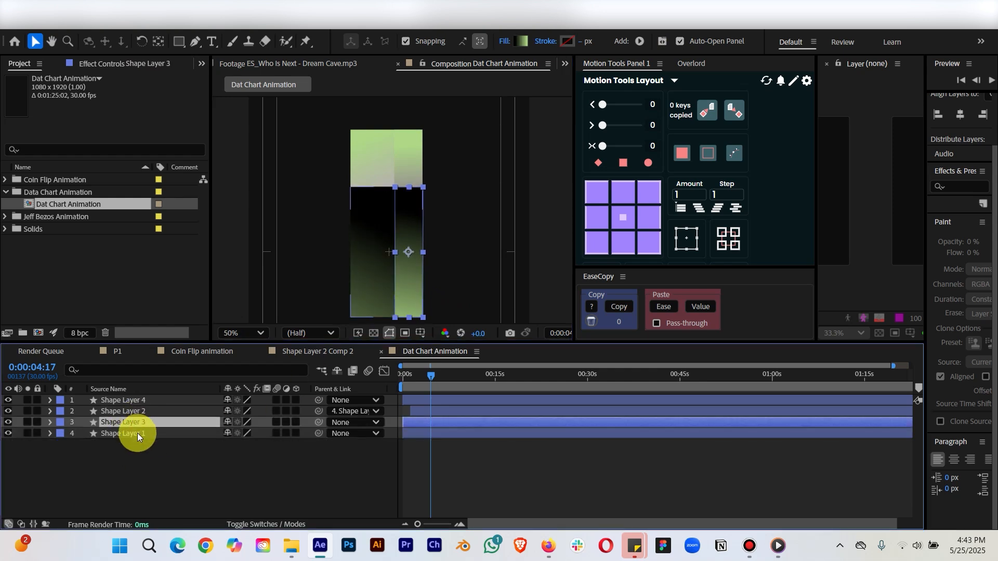
pyautogui.click(139, 432)
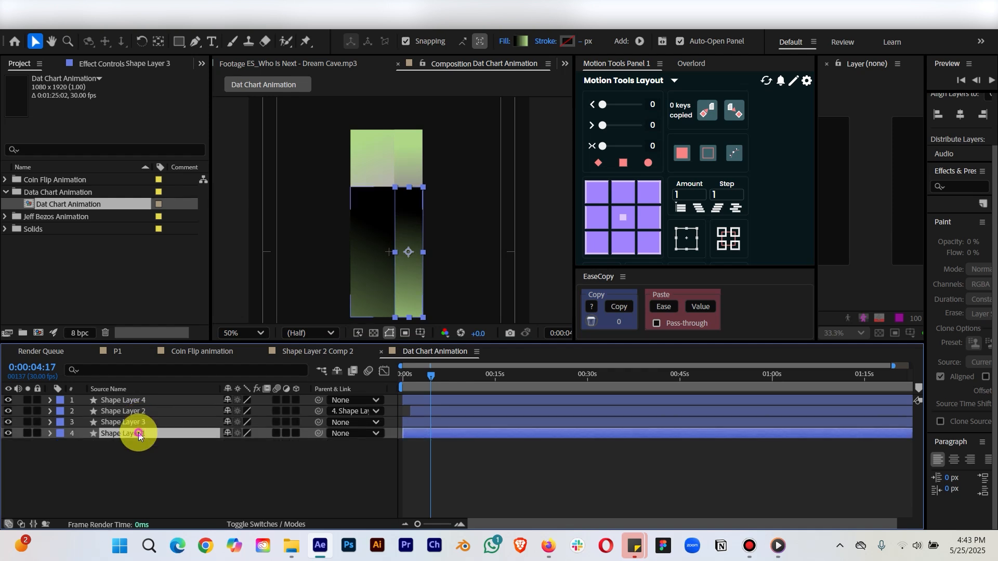
pyautogui.hotkey('ctrl', 'd')
pyautogui.moveTo(133, 422); pyautogui.dragTo(145, 431)
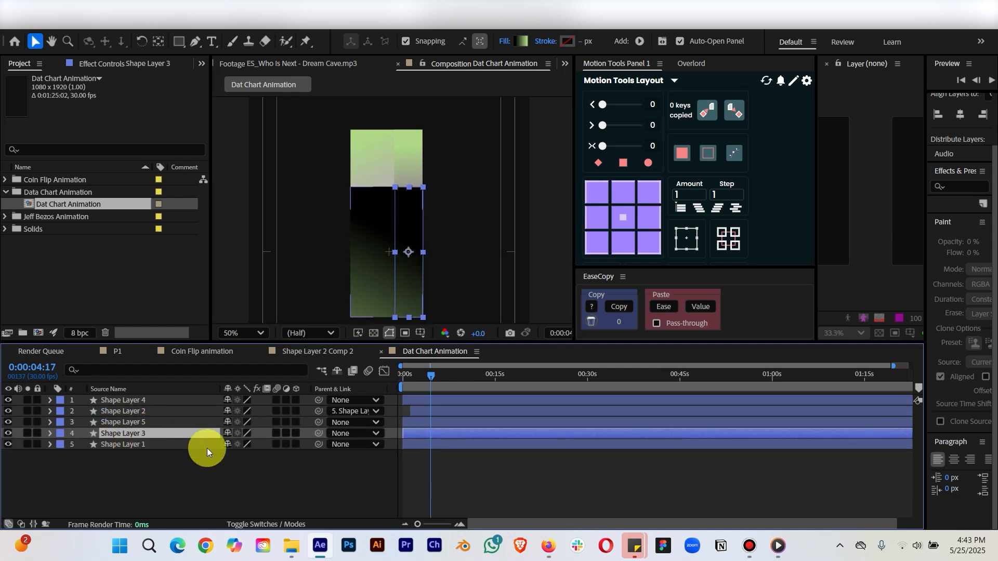
# Set Shape Layer 5 as the track matte of the lower strip, Shape Layer 3, and scrub to check it.
pyautogui.click(258, 524)
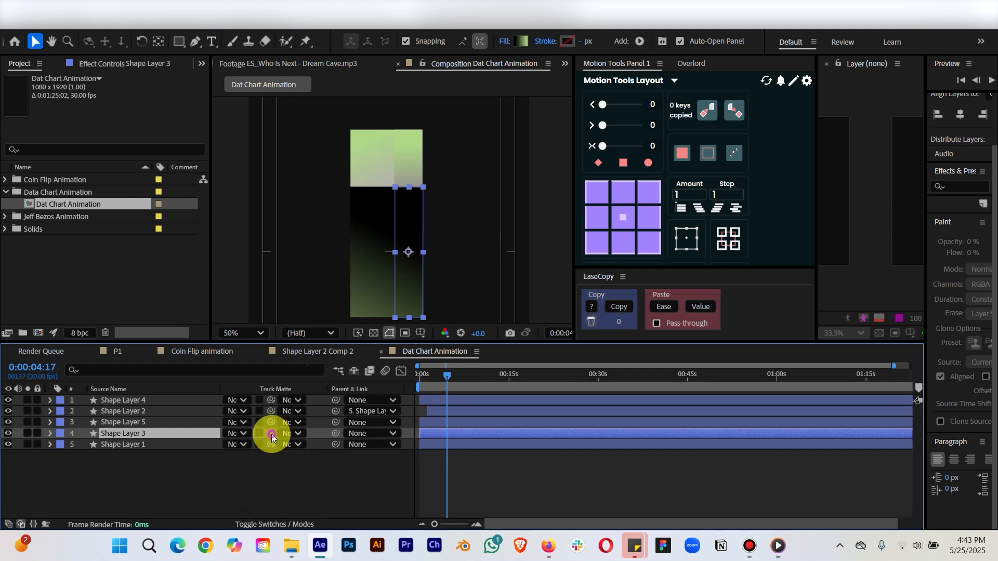
pyautogui.moveTo(272, 435); pyautogui.dragTo(179, 422)
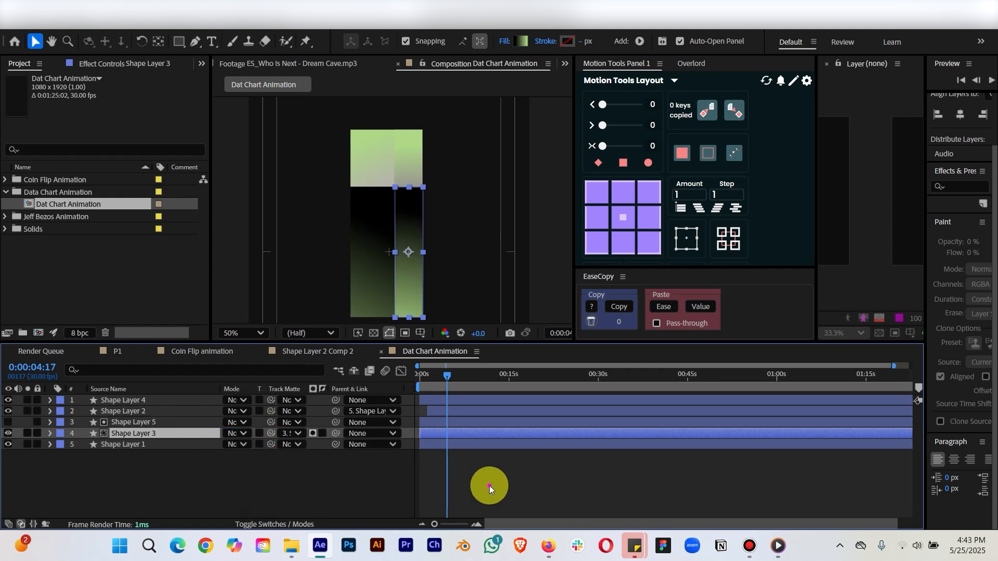
pyautogui.click(488, 485)
pyautogui.click(165, 432)
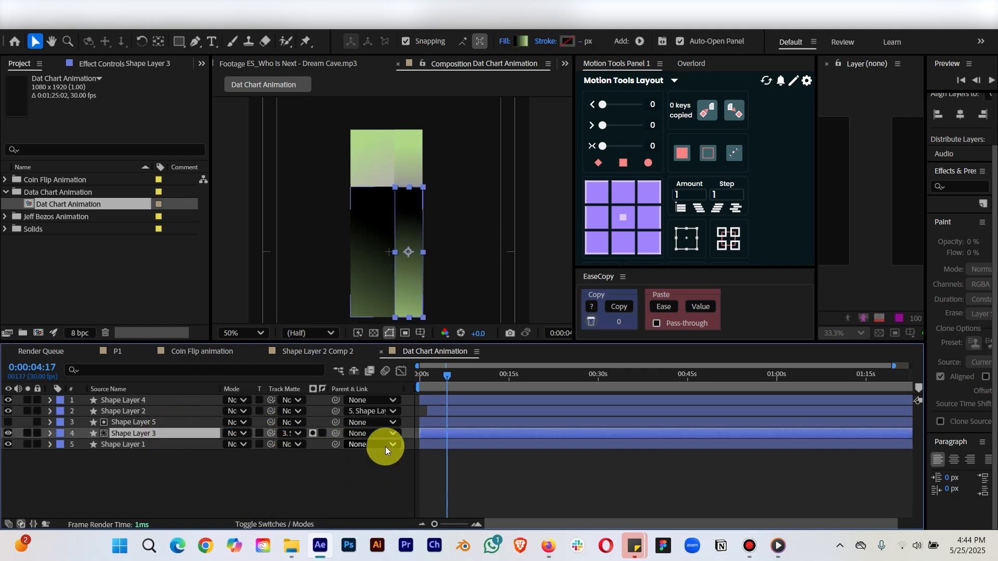
pyautogui.moveTo(447, 375)
pyautogui.mouseDown()
pyautogui.moveTo(415, 376)
pyautogui.moveTo(452, 376)
pyautogui.mouseUp()
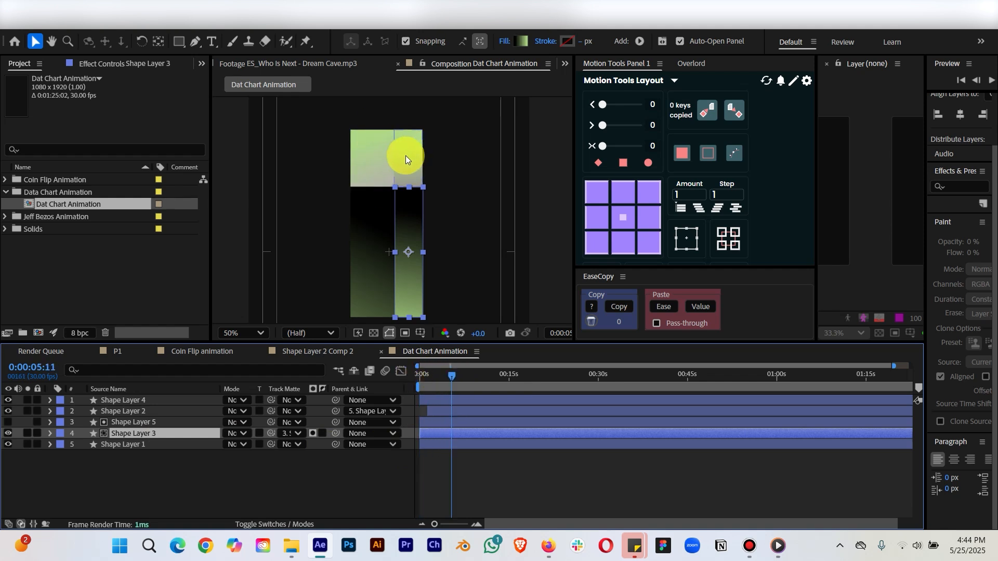
# Duplicate the upper bar segment, Shape Layer 2, and place the copy directly above Shape Layer 4.
pyautogui.click(405, 155)
pyautogui.click(355, 163)
pyautogui.click(143, 404)
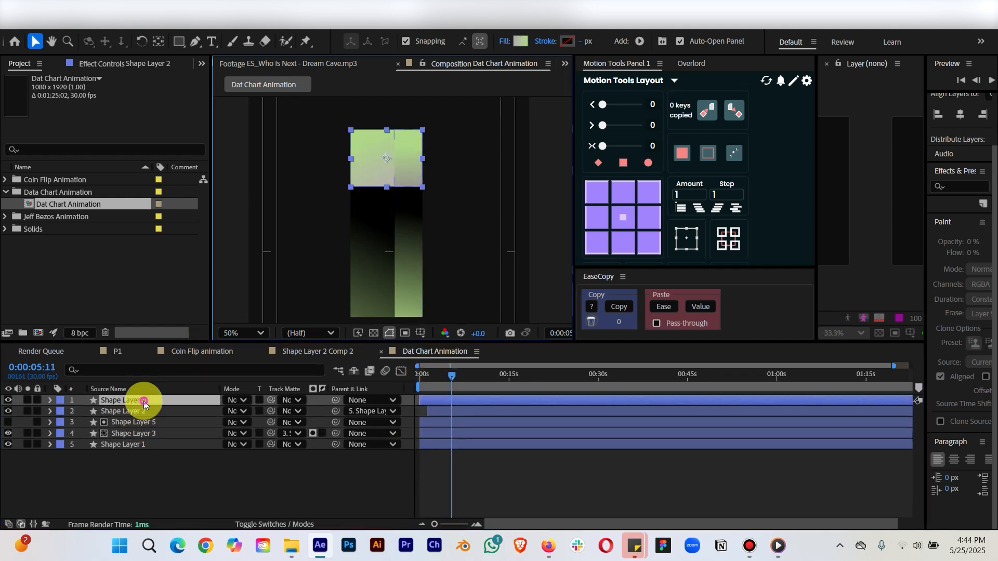
pyautogui.click(139, 412)
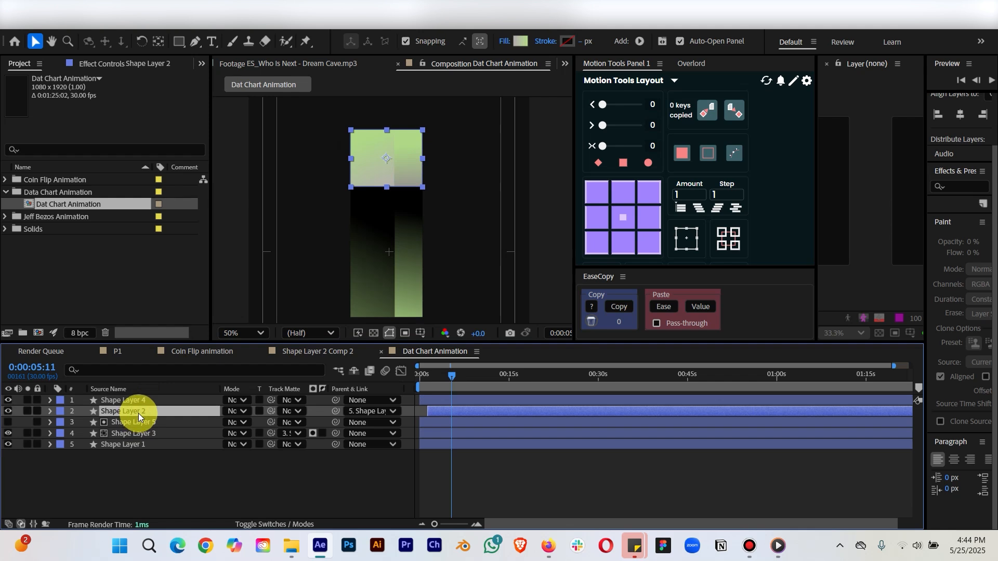
pyautogui.hotkey('ctrl', 'd')
pyautogui.moveTo(141, 416); pyautogui.dragTo(138, 402)
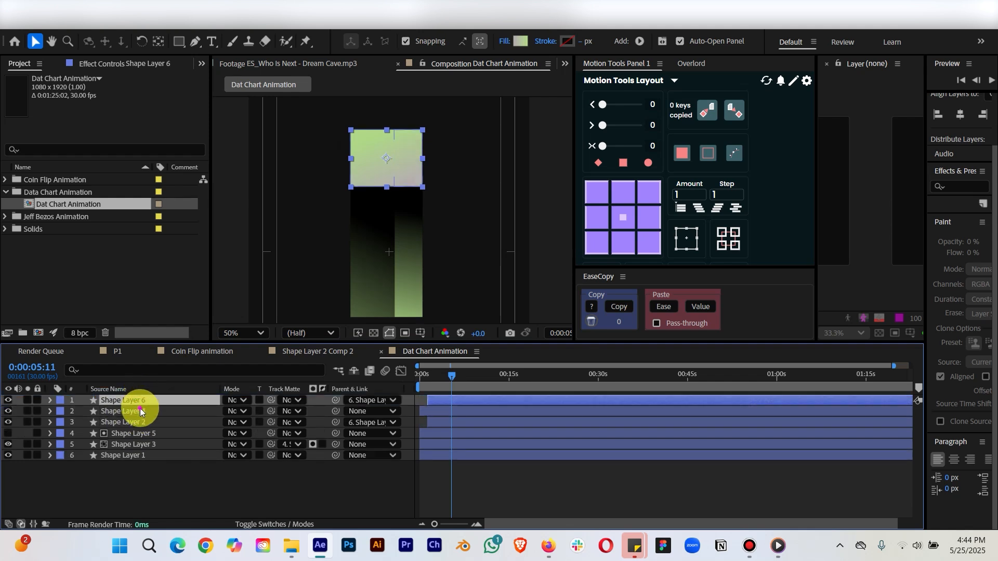
# Set Shape Layer 6 as the track matte of the upper strip, Shape Layer 4, and scrub through the bar's growth.
pyautogui.click(140, 411)
pyautogui.moveTo(267, 413); pyautogui.dragTo(156, 400)
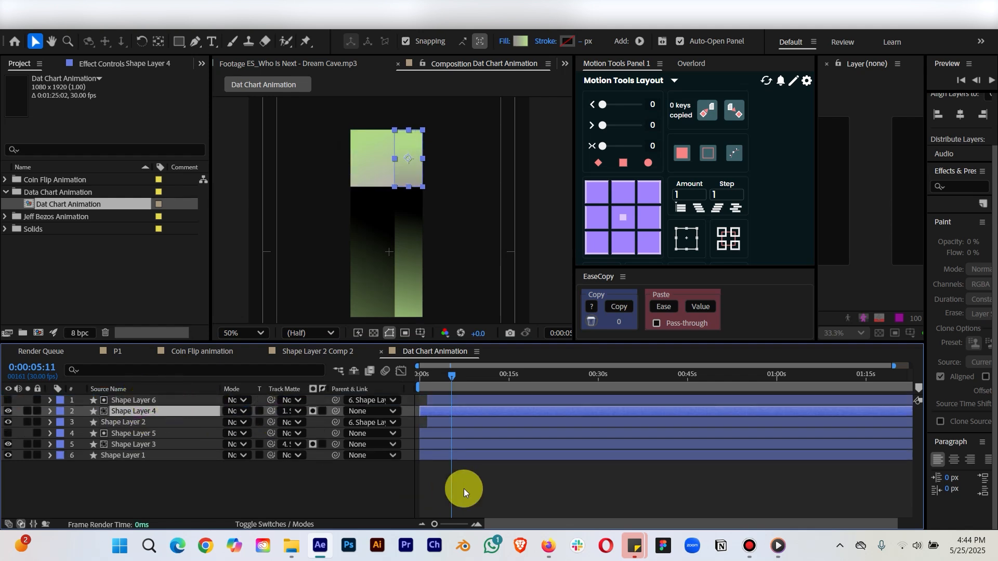
pyautogui.click(464, 488)
pyautogui.moveTo(451, 376)
pyautogui.mouseDown()
pyautogui.moveTo(409, 378)
pyautogui.moveTo(447, 382)
pyautogui.mouseUp()
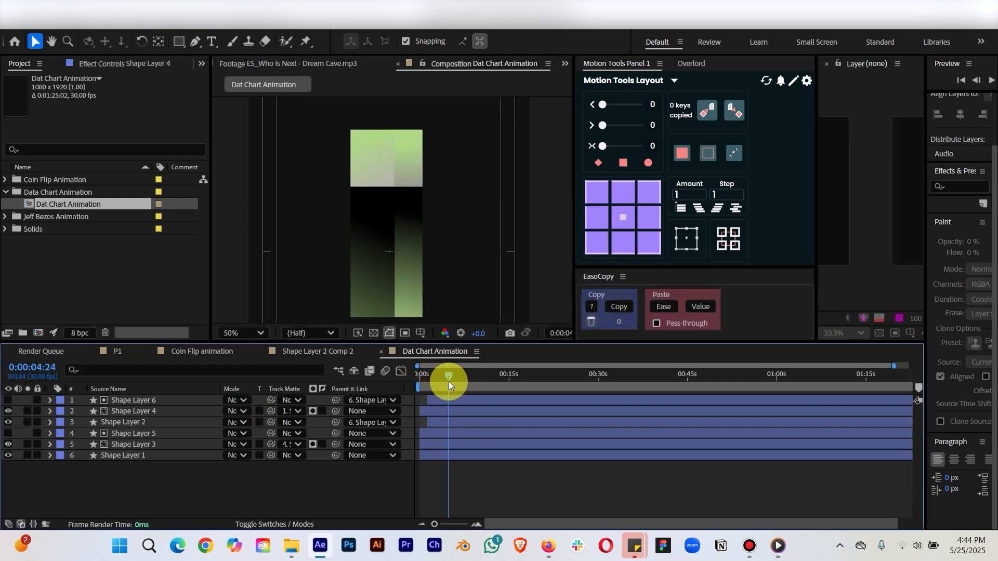
# Try parenting both overlay strips, Shape Layers 3 and 4, to a shared null, and undo it.
pyautogui.click(418, 180)
pyautogui.keyDown('shift'); pyautogui.click(408, 258); pyautogui.keyUp('shift')
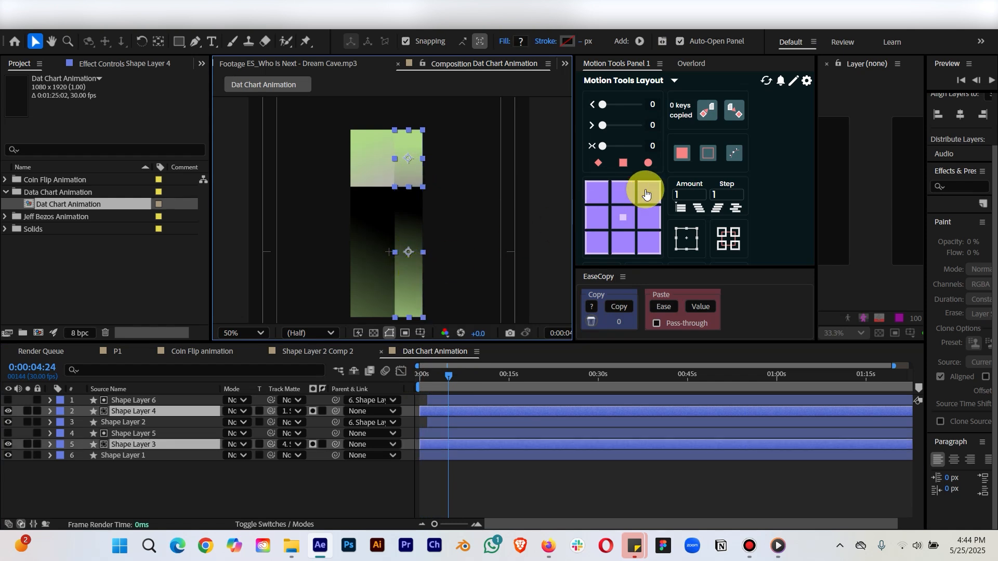
pyautogui.click(686, 247)
pyautogui.click(51, 400)
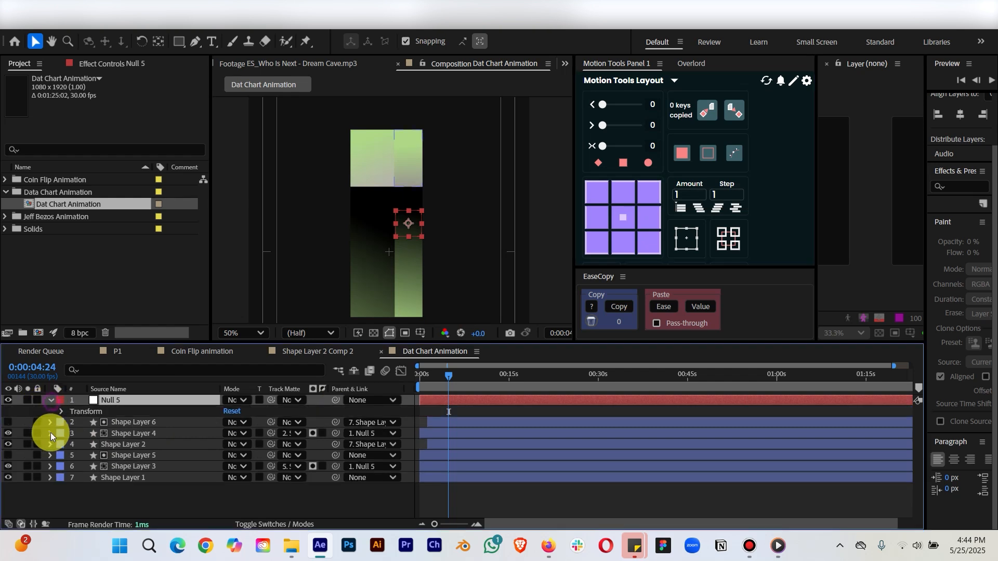
pyautogui.click(59, 412)
pyautogui.hotkey('ctrl', 'z')
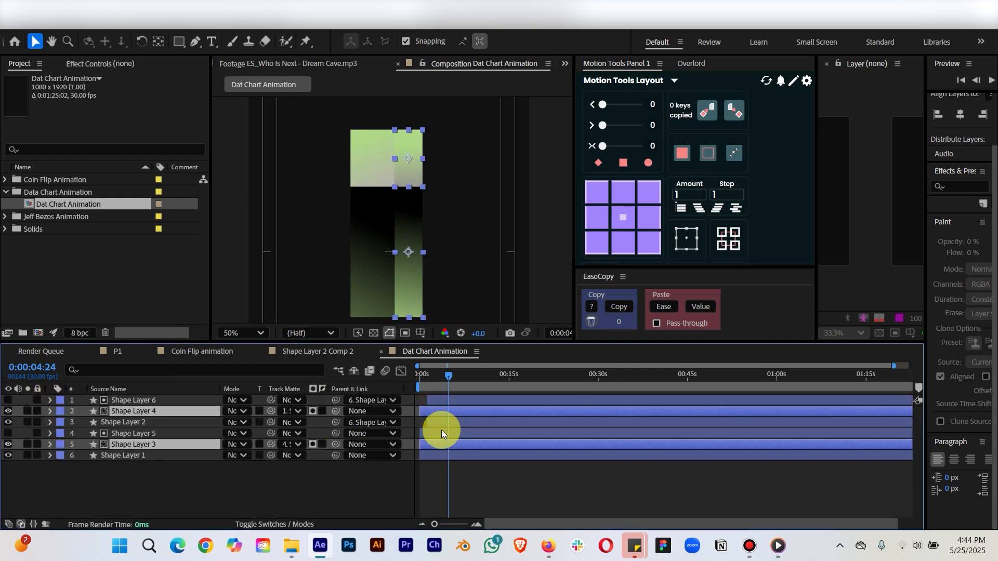
# Convert the rectangle path of the lower strip, Shape Layer 3, to a Bezier path and reveal its Path property.
pyautogui.click(501, 478)
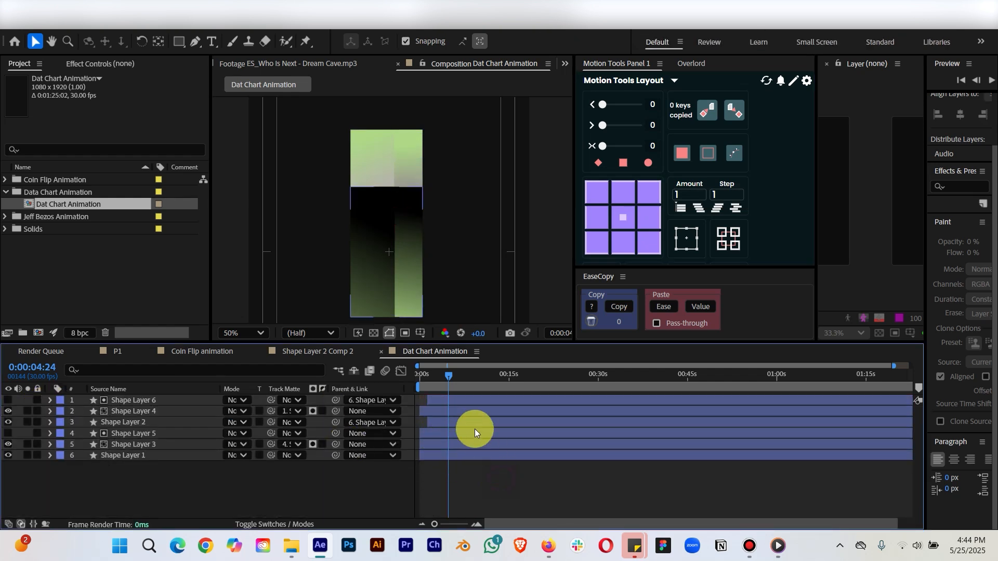
pyautogui.click(411, 171)
pyautogui.click(401, 283)
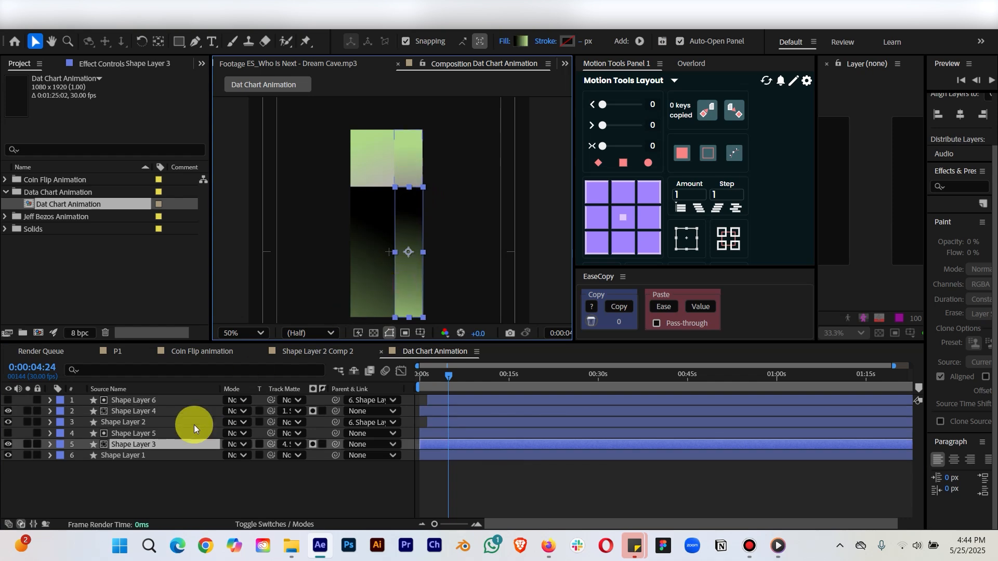
pyautogui.click(48, 444)
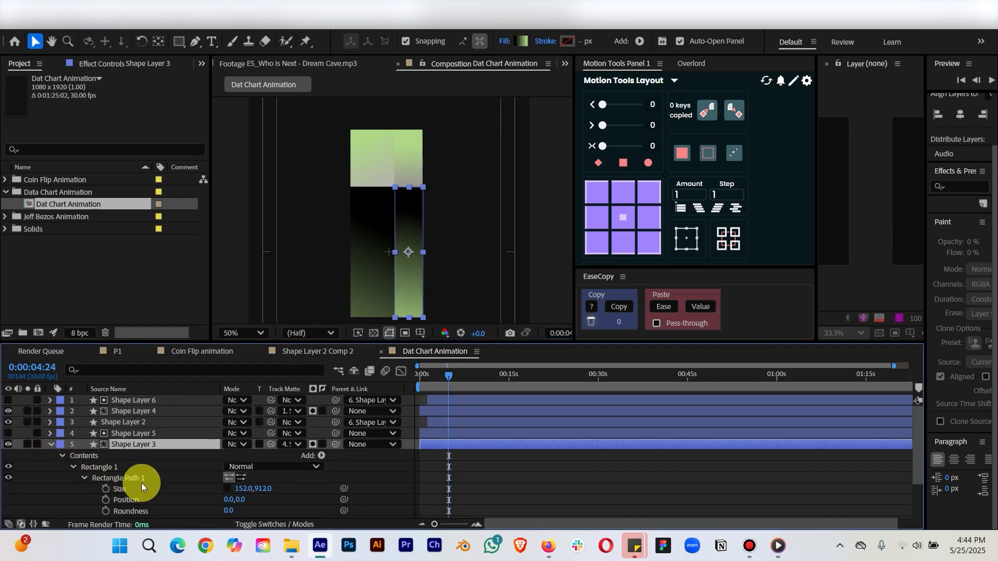
pyautogui.scroll(-3, 140, 482)
pyautogui.click(120, 446)
pyautogui.rightClick(120, 445)
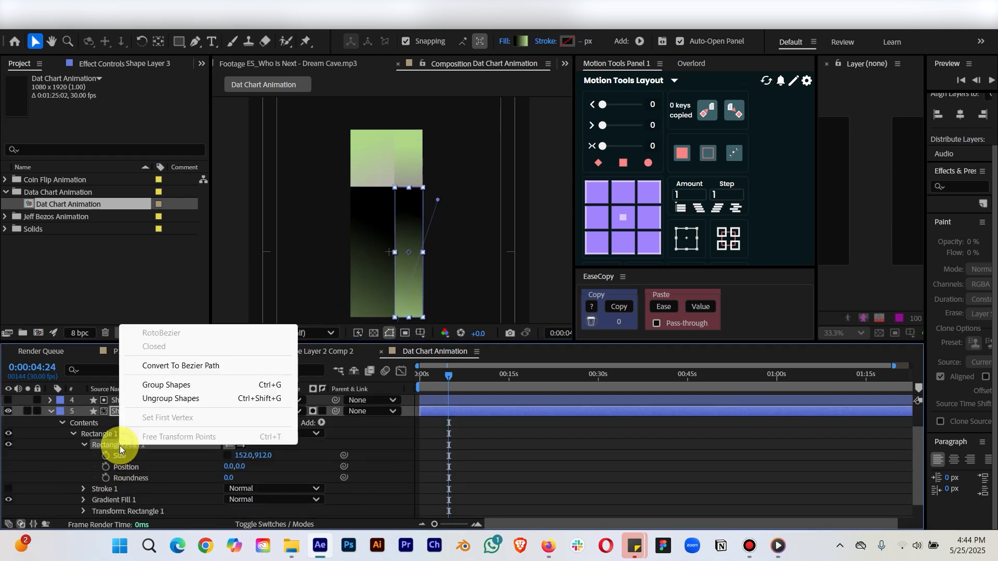
pyautogui.click(178, 366)
pyautogui.click(120, 480)
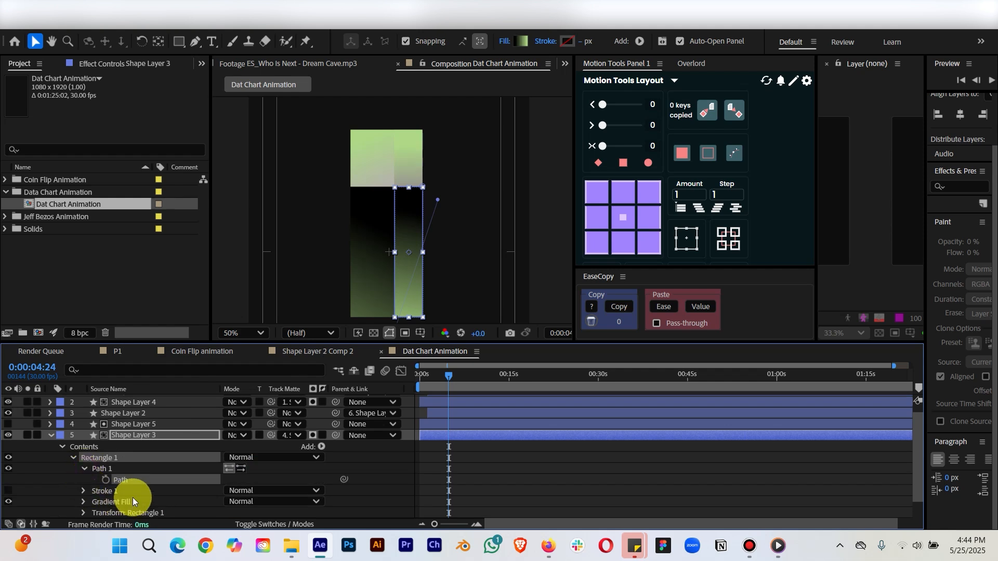
# Try a path keyframe on Shape Layer 3 at 0:00:04:24, check an earlier frame, and undo the keyframe.
pyautogui.click(107, 480)
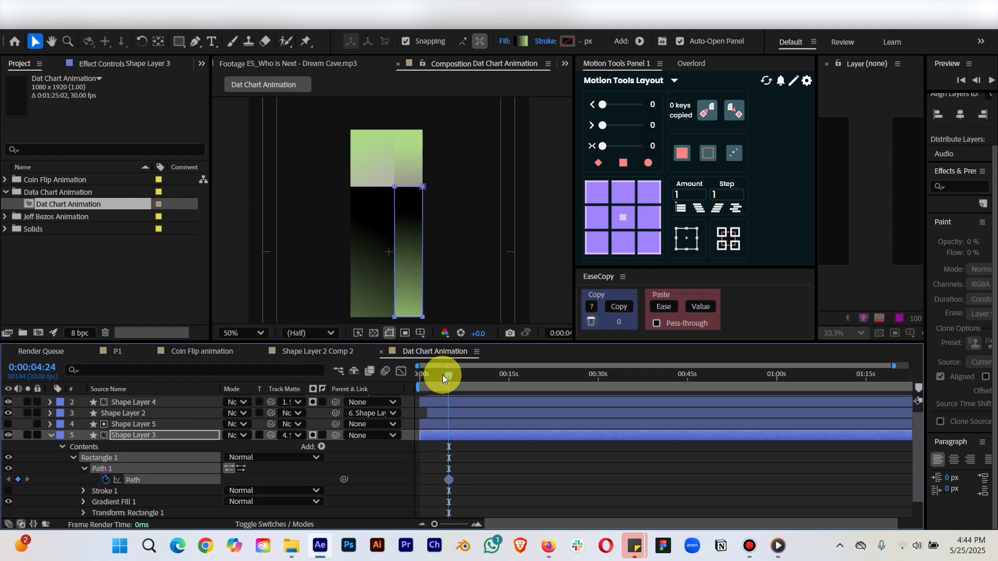
pyautogui.moveTo(442, 375); pyautogui.dragTo(438, 375)
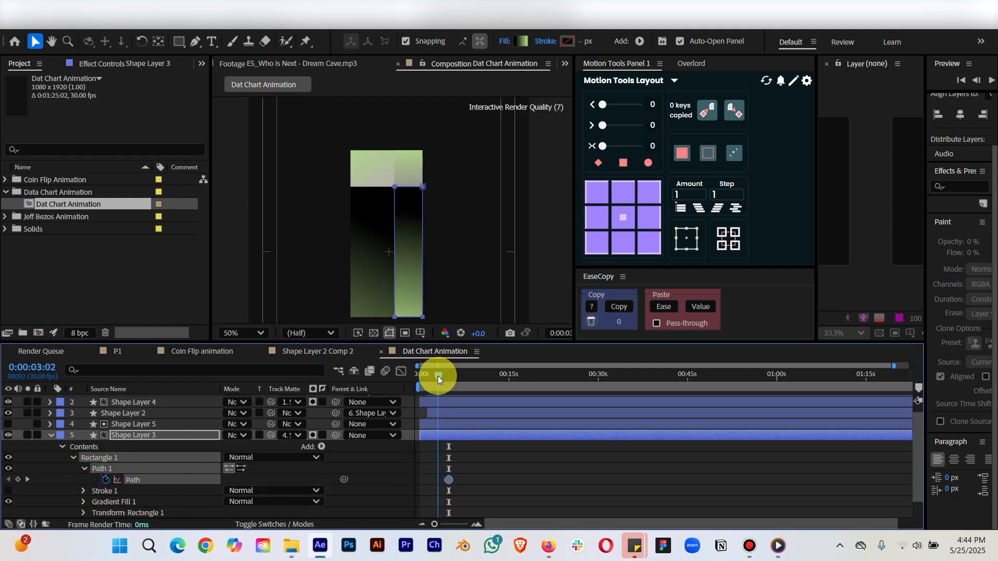
pyautogui.click(440, 414)
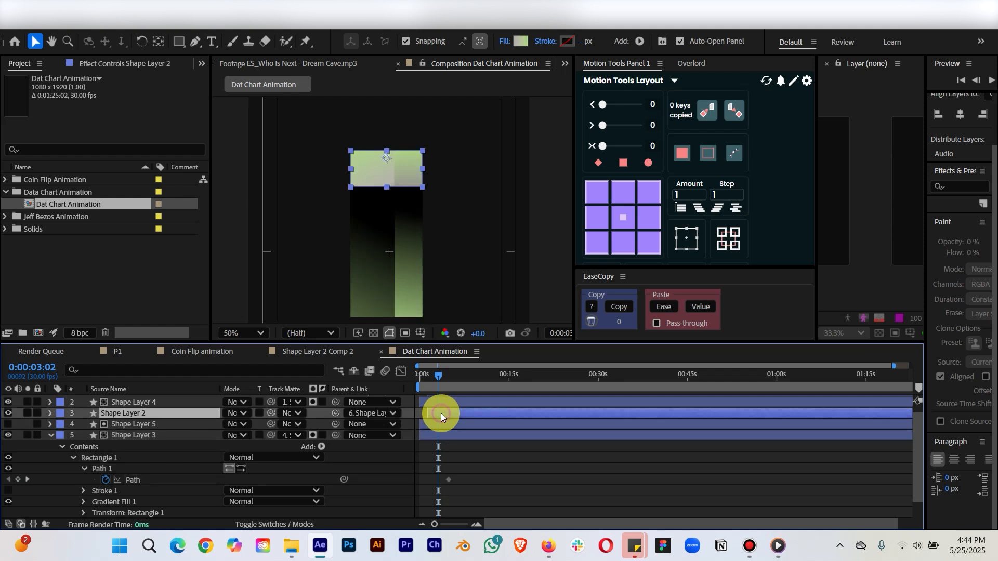
pyautogui.click(441, 402)
pyautogui.scroll(1, 459, 413)
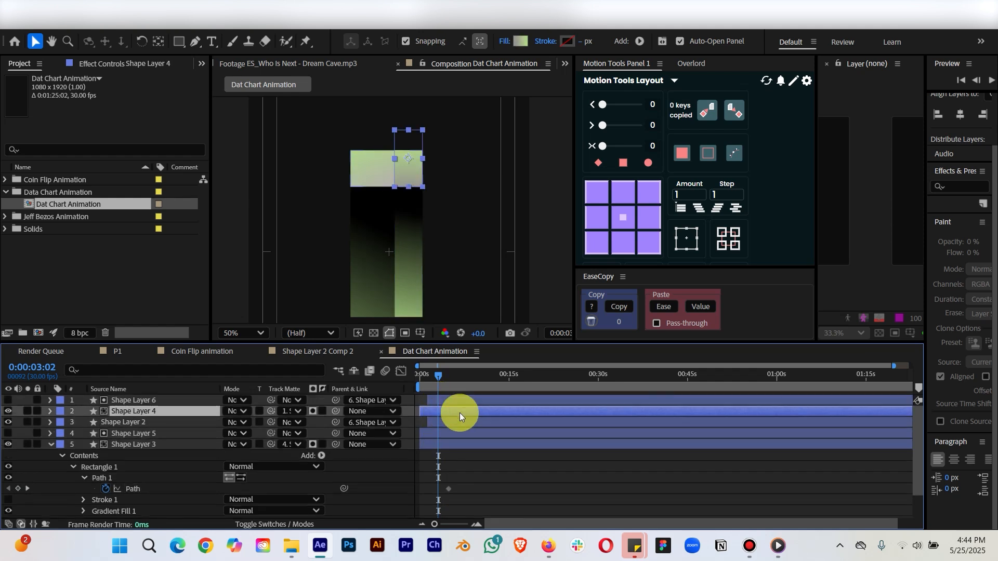
pyautogui.hotkey('ctrl', 'z')
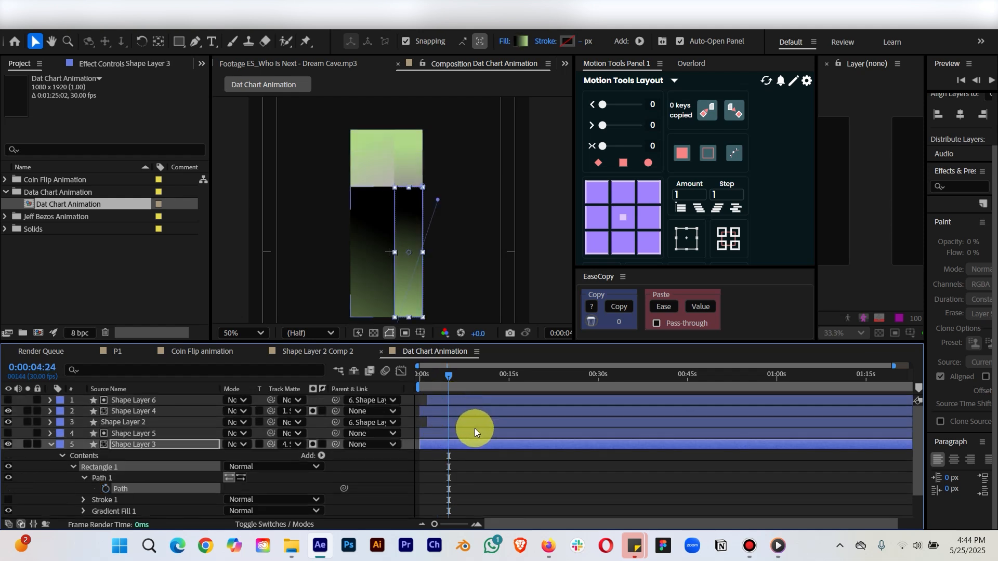
# Convert the rectangle path of the upper strip, Shape Layer 4, to a Bezier path.
pyautogui.click(418, 160)
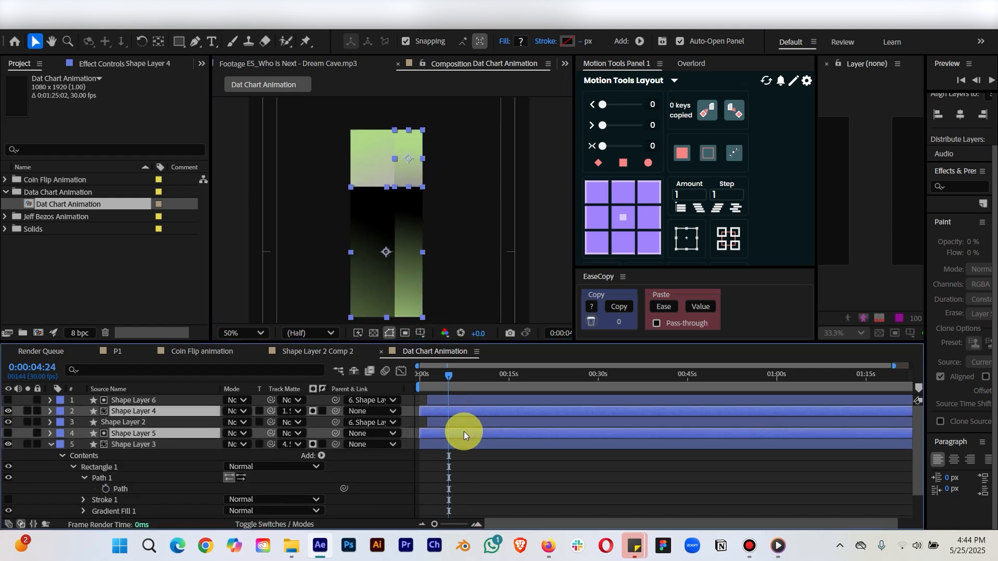
pyautogui.click(461, 423)
pyautogui.click(411, 286)
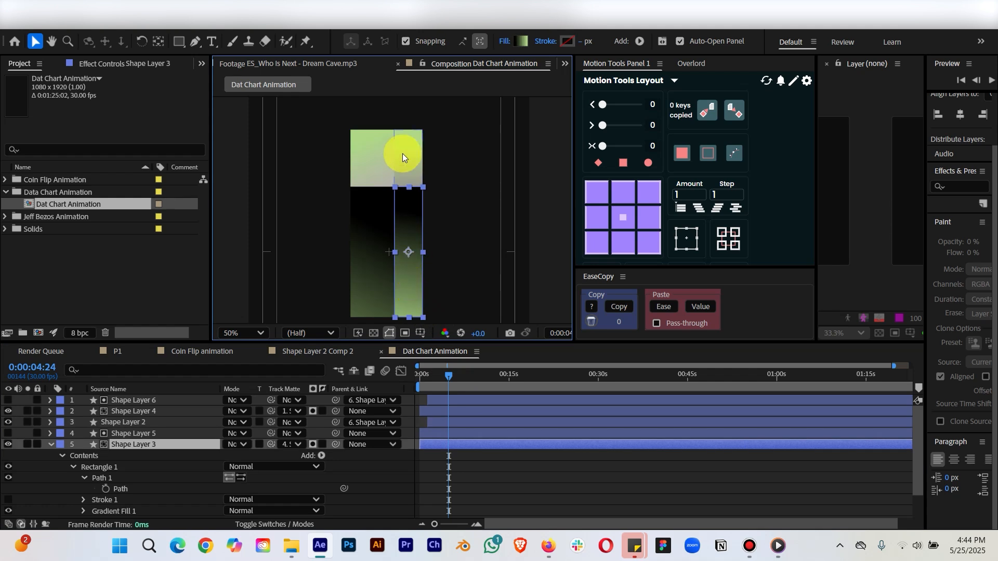
pyautogui.click(408, 157)
pyautogui.keyDown('shift'); pyautogui.click(407, 267); pyautogui.keyUp('shift')
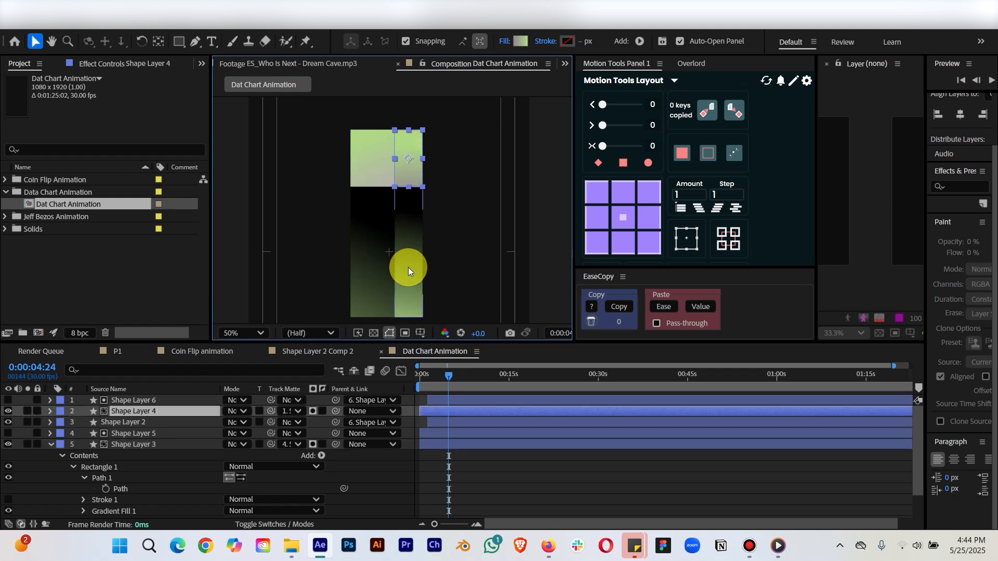
pyautogui.click(50, 411)
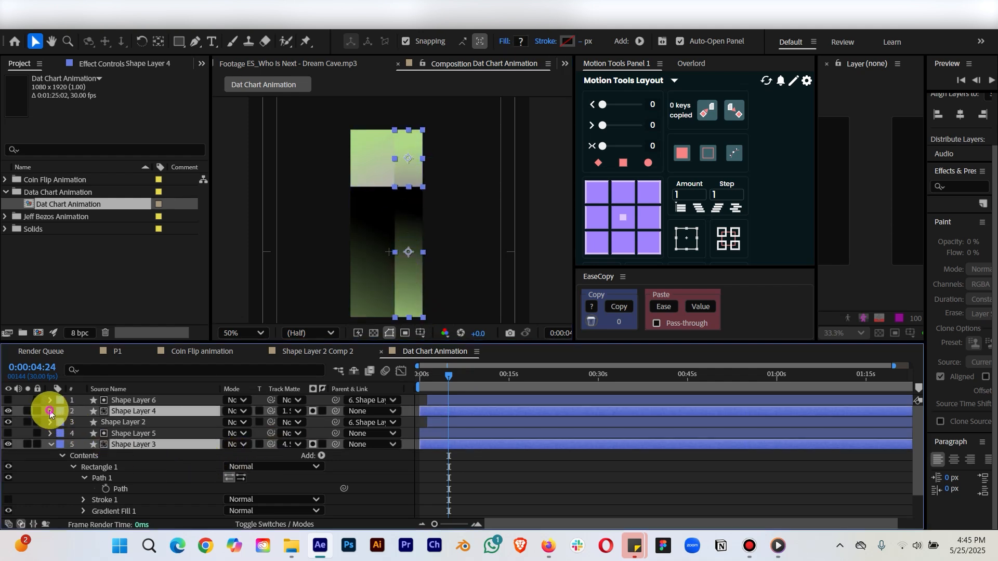
pyautogui.click(60, 424)
pyautogui.click(73, 433)
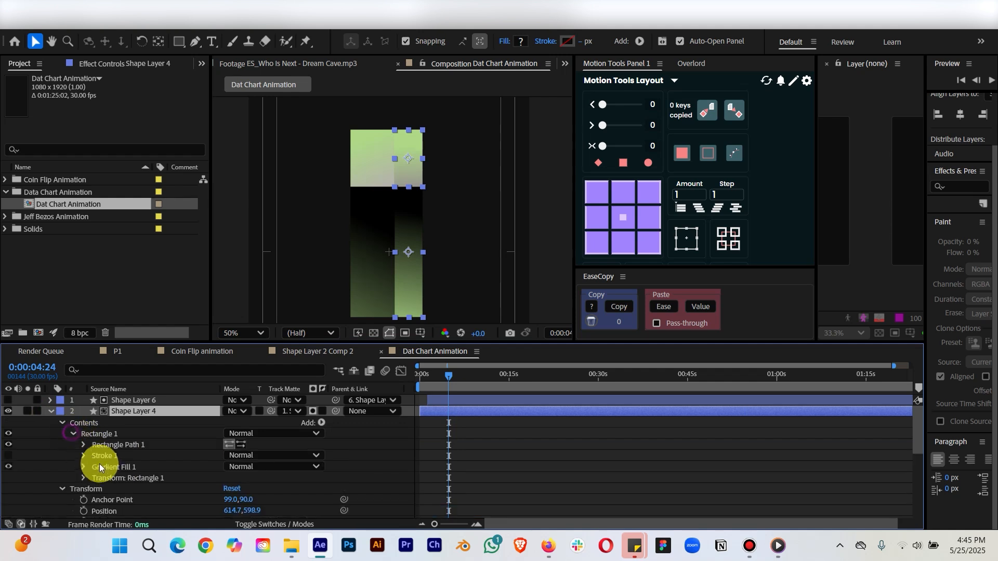
pyautogui.click(83, 445)
pyautogui.rightClick(133, 454)
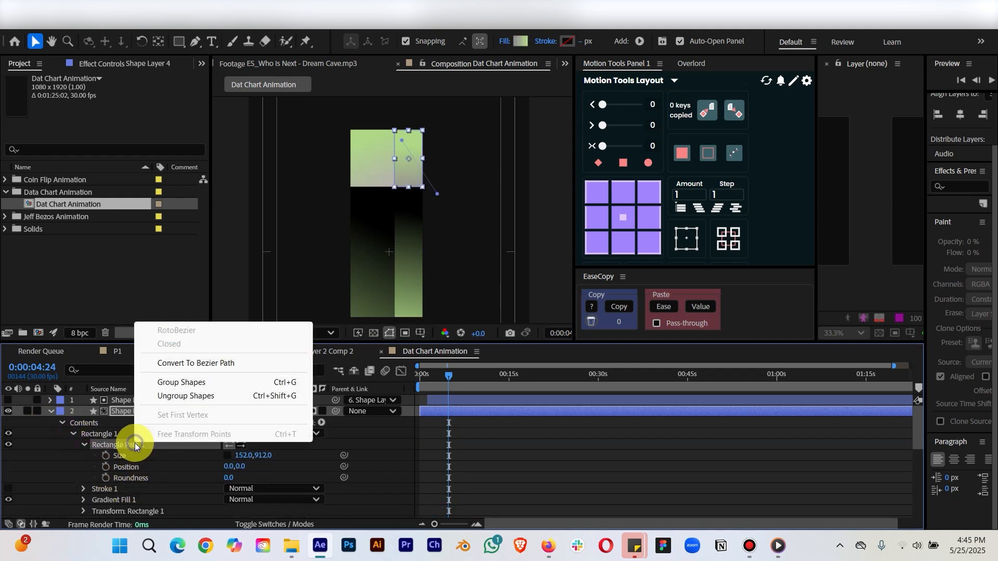
pyautogui.click(187, 359)
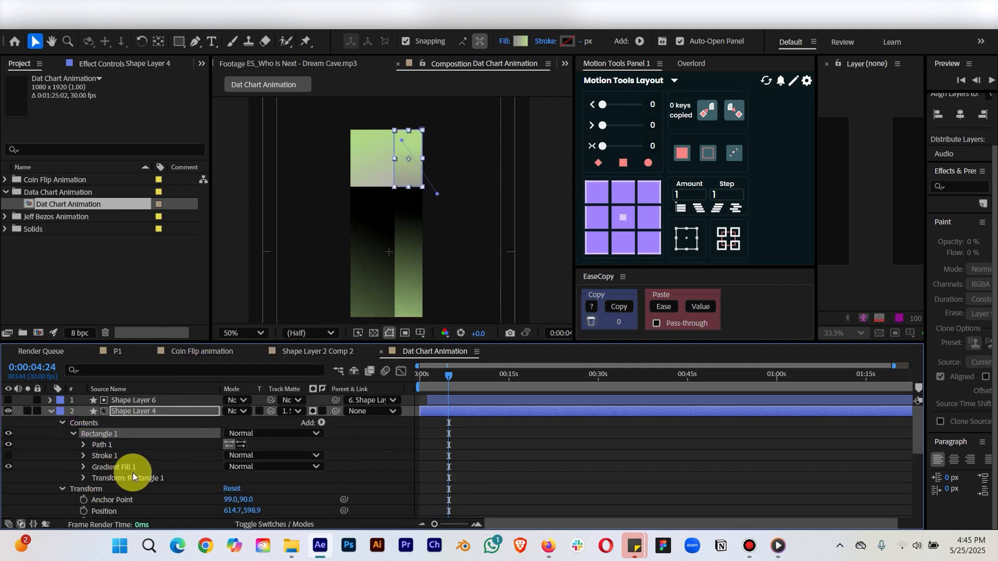
# Add a path keyframe to Shape Layer 4's rectangle at 0:00:04:24.
pyautogui.click(83, 445)
pyautogui.click(104, 458)
pyautogui.scroll(-3, 475, 461)
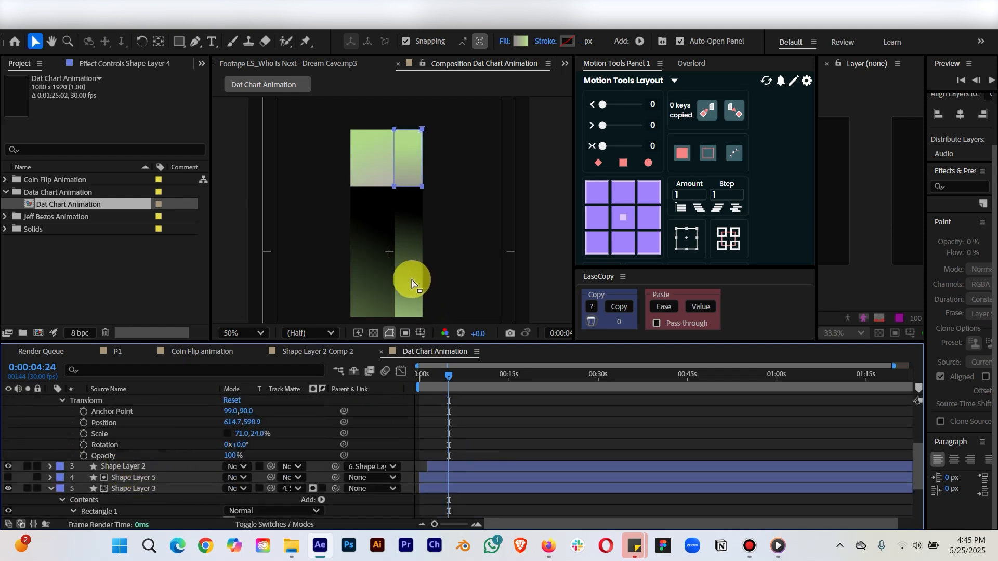
# Start keyframing the Rectangle 1 path of Shape Layer 3 at 0:00:04:24.
pyautogui.scroll(3, 478, 450)
pyautogui.scroll(-3, 479, 450)
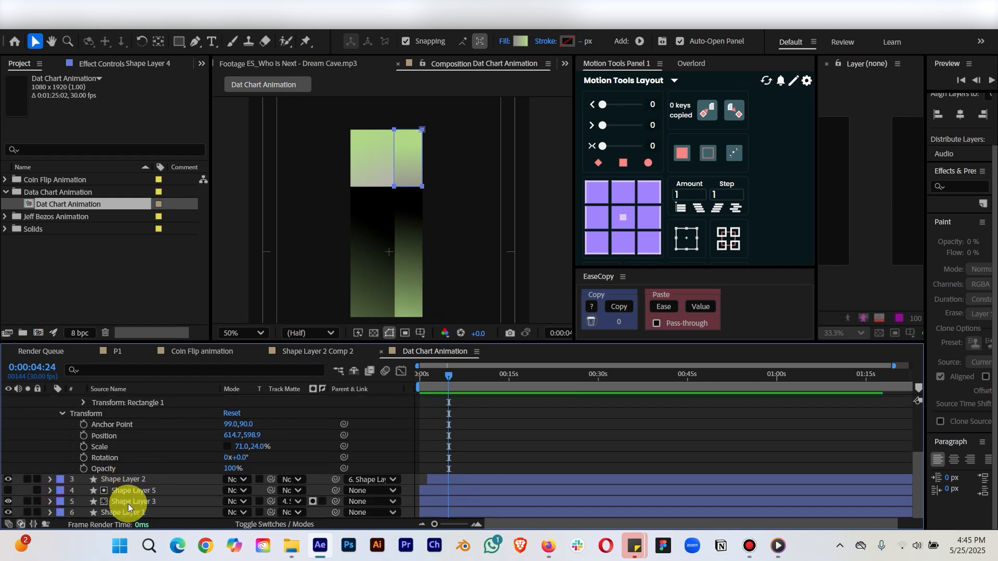
pyautogui.click(126, 499)
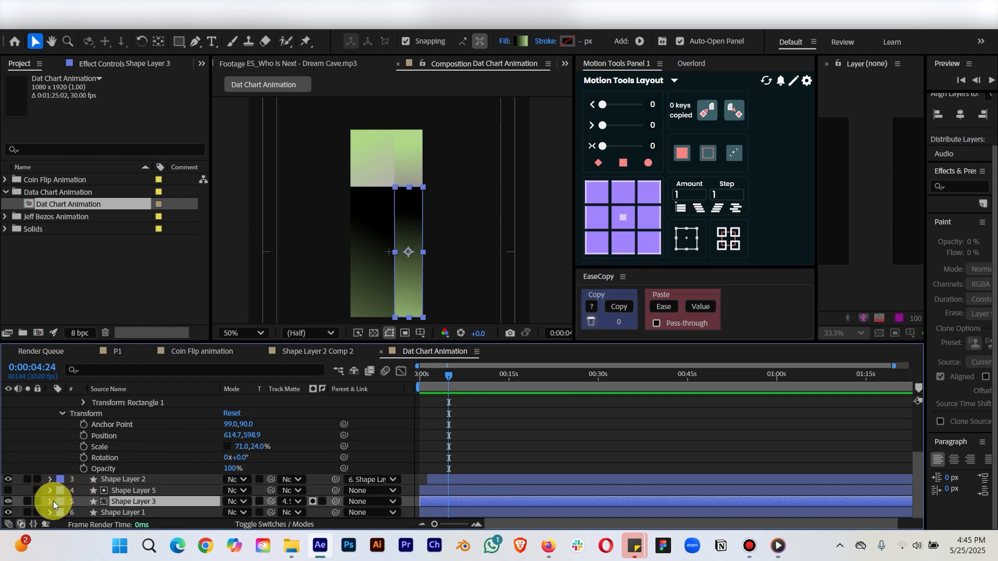
pyautogui.click(50, 501)
pyautogui.click(104, 468)
pyautogui.scroll(5, 513, 473)
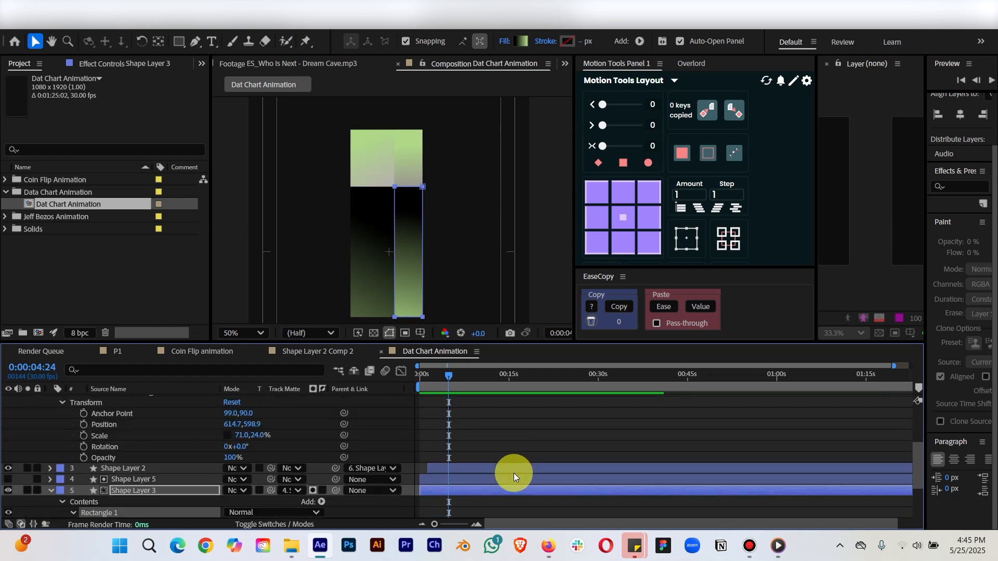
pyautogui.scroll(-4, 514, 473)
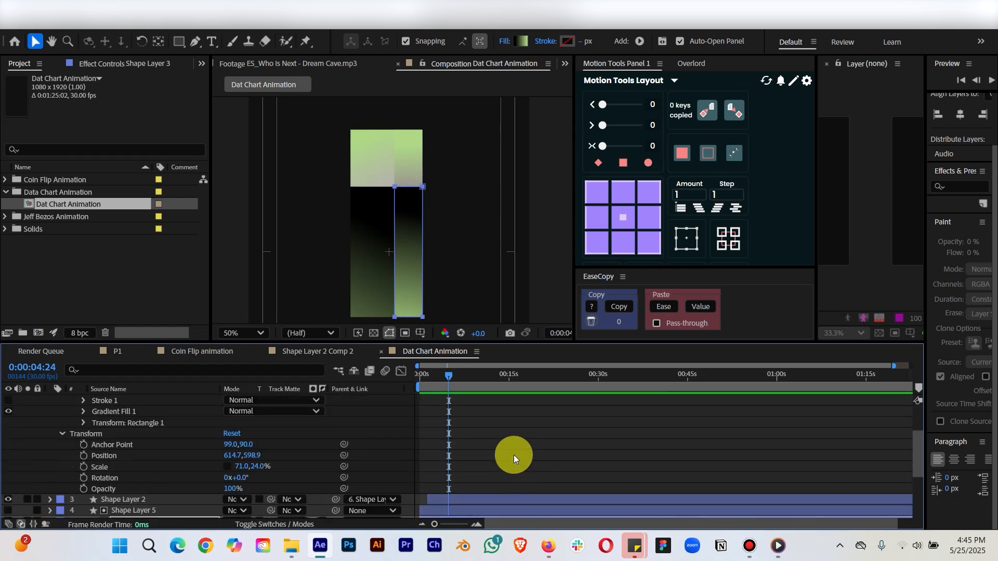
# At 0:00:02:02, keyframe Shape Layer 4's path collapsed by moving its left vertices onto the rectangle's right edge.
pyautogui.moveTo(446, 375); pyautogui.dragTo(432, 378)
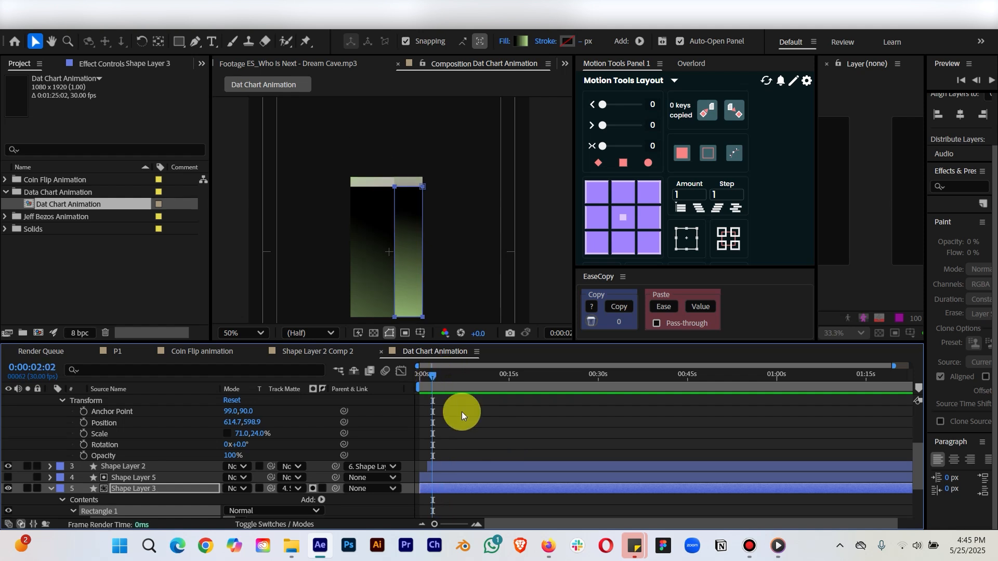
pyautogui.scroll(5, 484, 435)
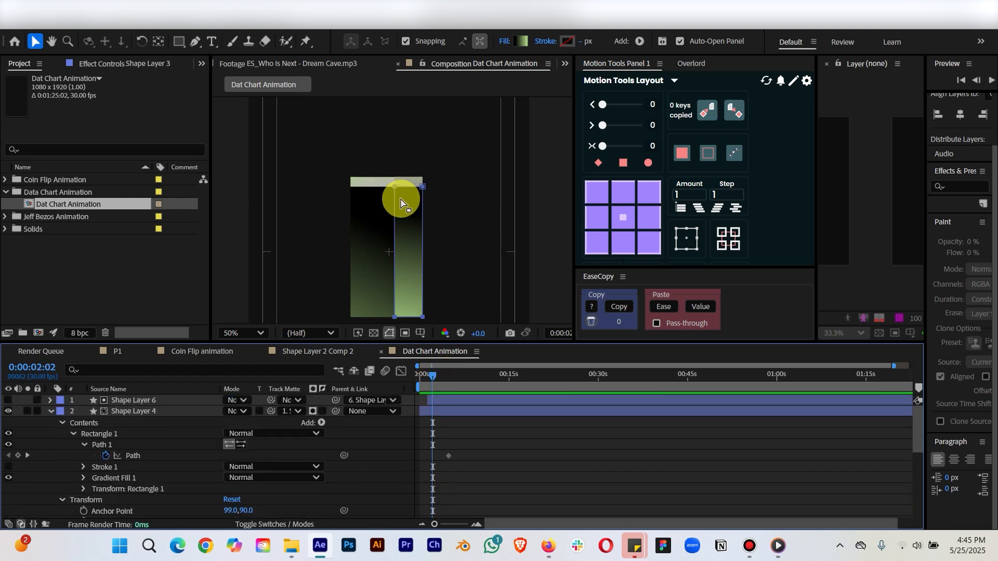
pyautogui.click(453, 413)
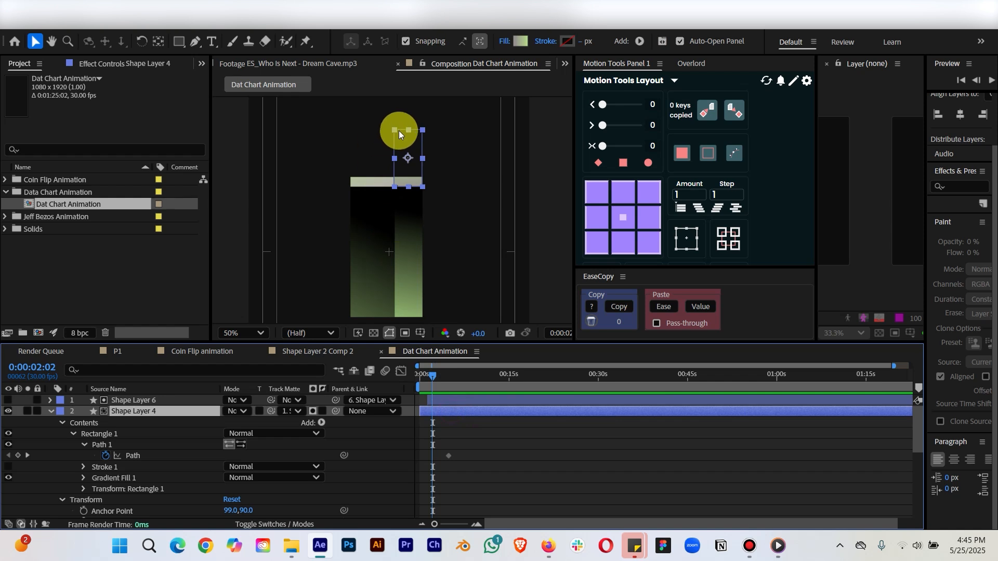
pyautogui.click(140, 455)
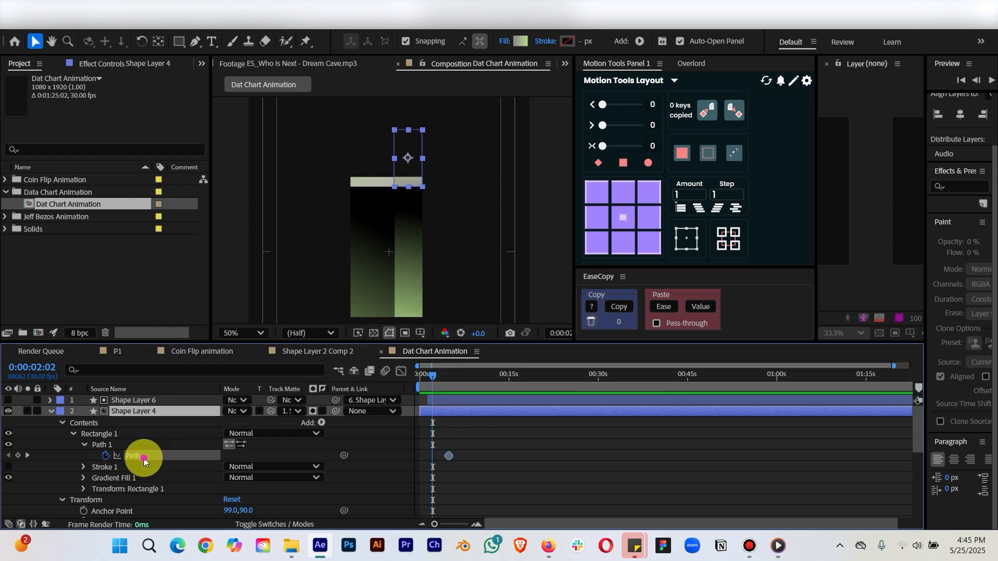
pyautogui.click(445, 415)
pyautogui.click(400, 147)
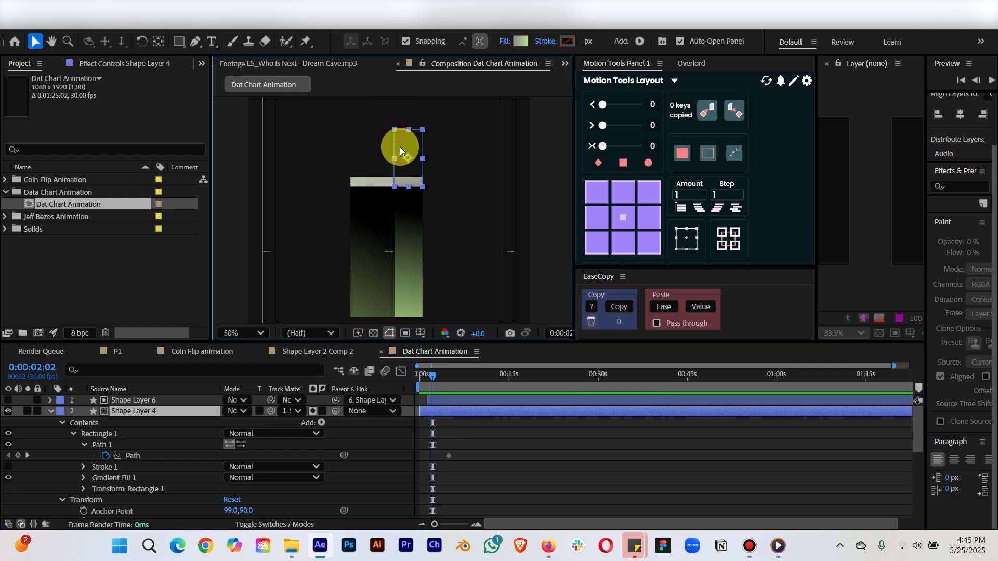
pyautogui.click(199, 42)
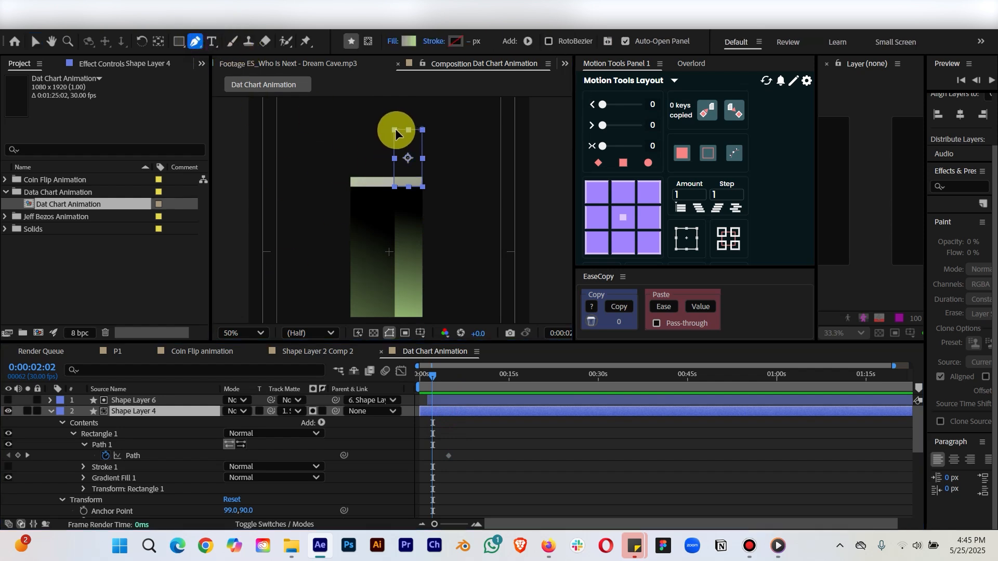
pyautogui.click(395, 129)
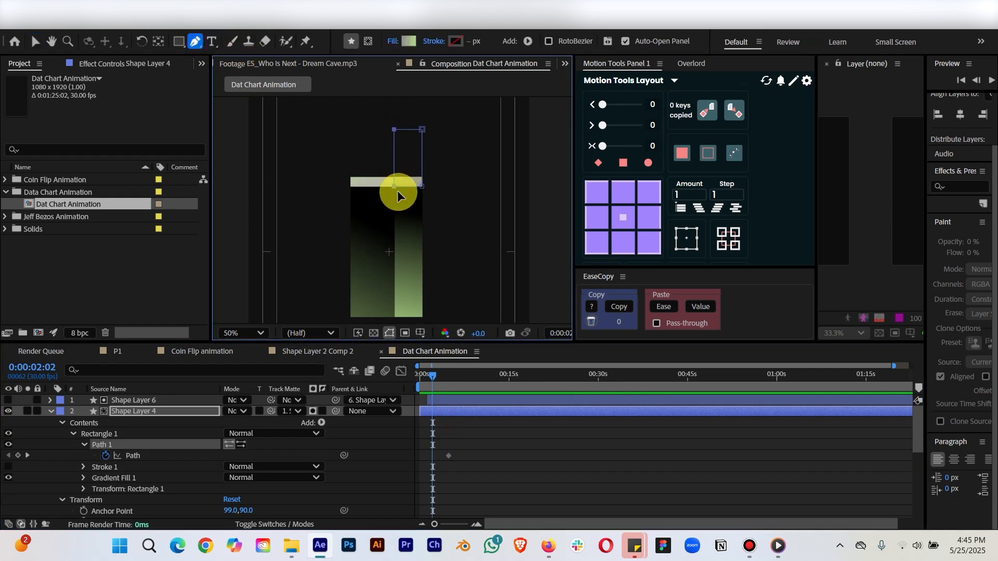
pyautogui.hotkey('shift', 'Right')
pyautogui.hotkey('shift', 'Right')
pyautogui.hotkey('shift', 'Right')
pyautogui.hotkey('shift', 'Right')
# At 0:00:02:02, shift the left vertices of Shape Layer 3's path onto its right edge to keyframe the lower side face collapsed.
pyautogui.scroll(-5, 488, 439)
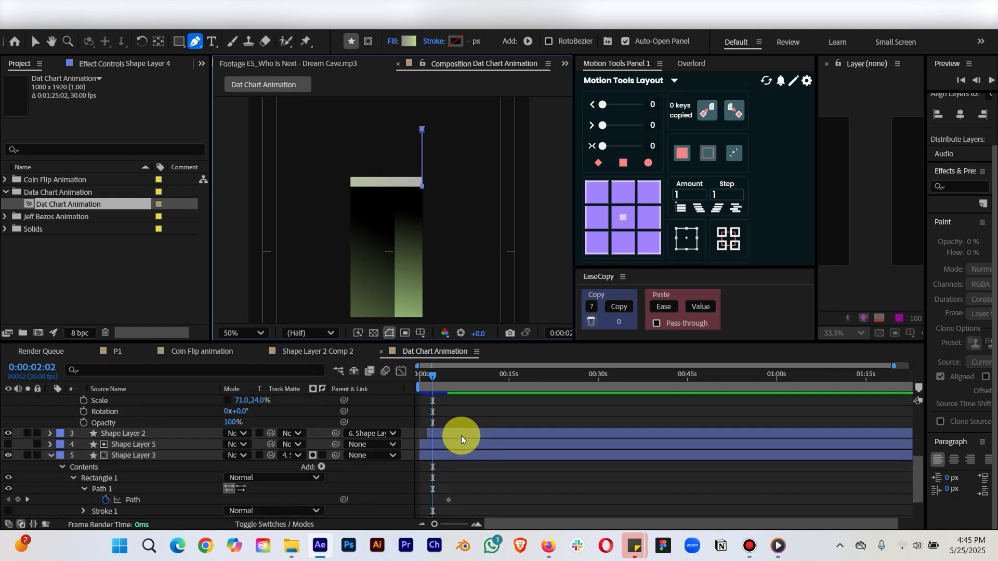
pyautogui.click(455, 456)
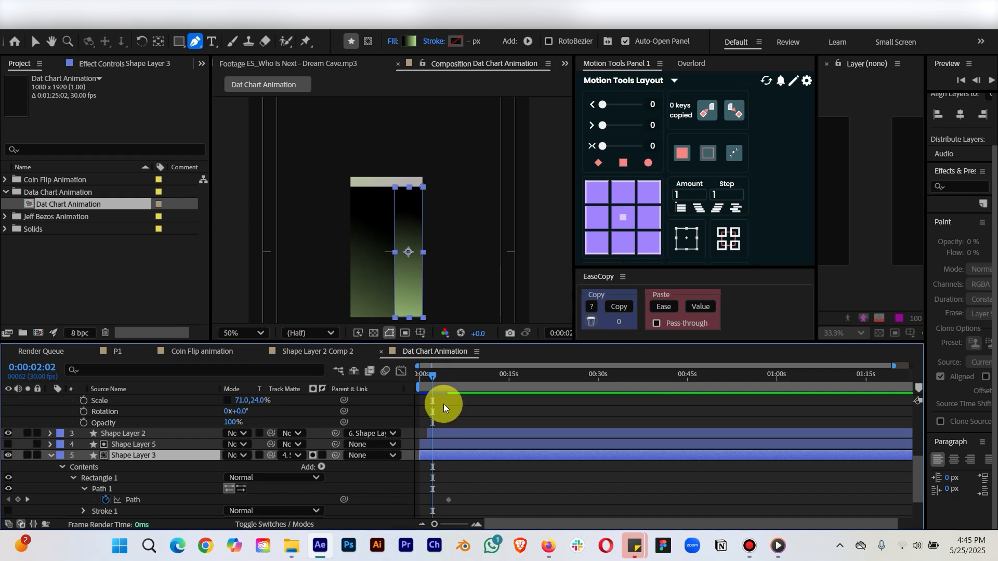
pyautogui.click(485, 493)
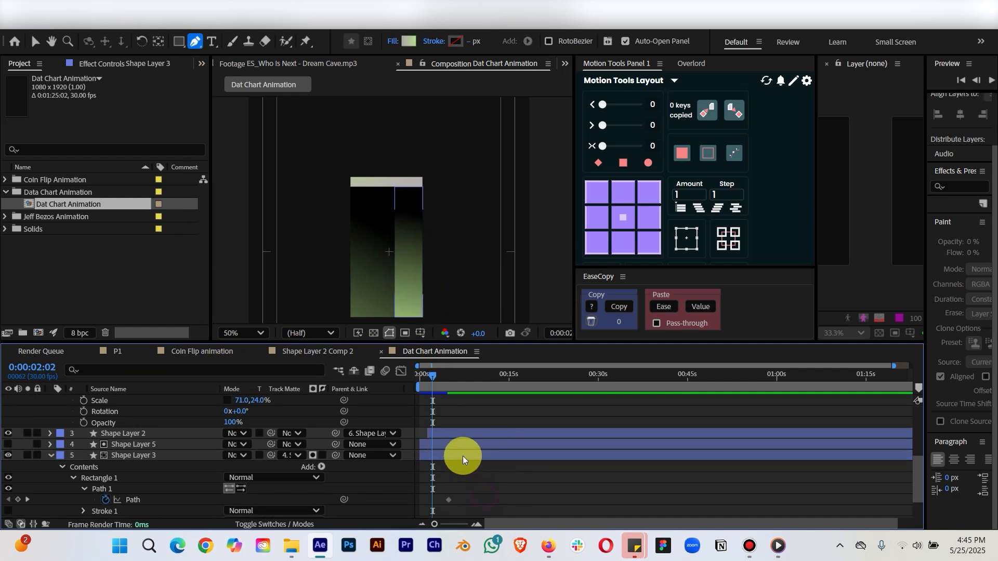
pyautogui.click(462, 456)
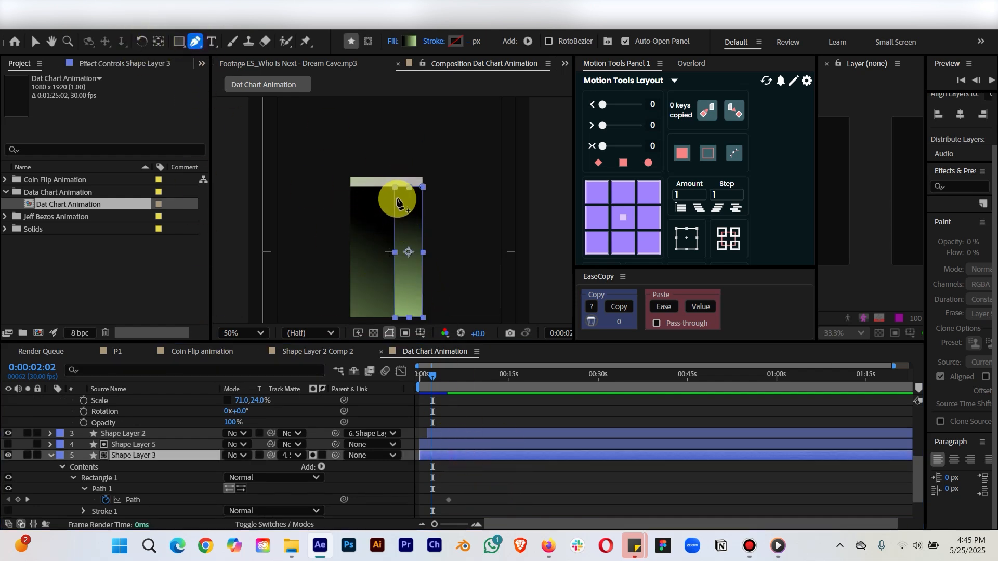
pyautogui.click(395, 188)
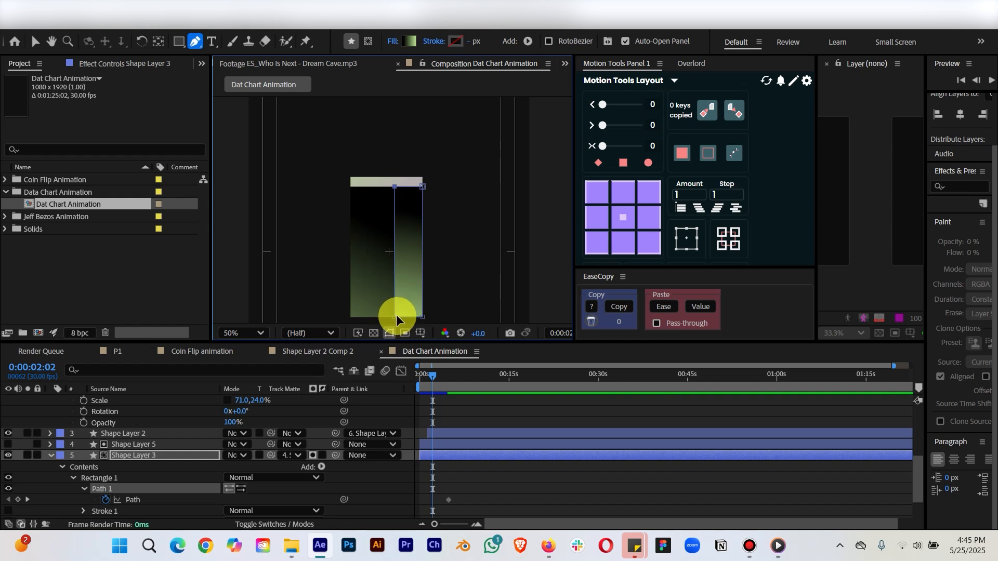
pyautogui.hotkey('shift', 'Right')
pyautogui.hotkey('shift', 'Right')
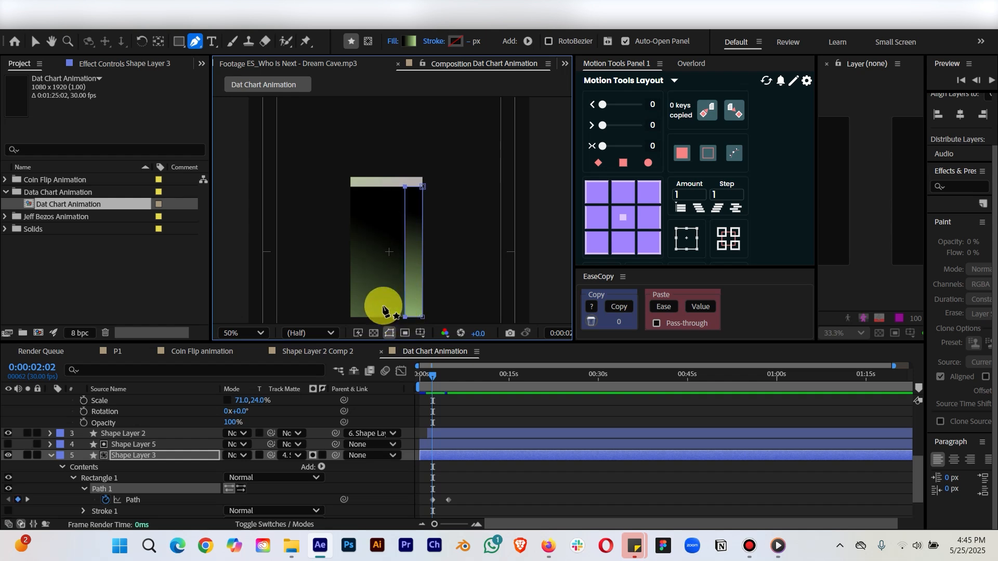
pyautogui.press('Right')
pyautogui.press('Right')
pyautogui.press('Right')
pyautogui.press('Right')
pyautogui.press('Right')
pyautogui.press('Right')
pyautogui.press('Right')
pyautogui.press('Right')
pyautogui.press('Right')
pyautogui.press('Right')
pyautogui.press('Right')
pyautogui.press('Right')
pyautogui.press('Right')
pyautogui.press('Right')
pyautogui.press('Right')
pyautogui.press('Right')
pyautogui.press('Right')
pyautogui.press('Right')
pyautogui.press('Right')
pyautogui.press('Right')
pyautogui.press('Right')
pyautogui.press('Right')
pyautogui.press('Right')
pyautogui.press('Right')
pyautogui.press('Right')
pyautogui.press('Right')
pyautogui.press('Right')
pyautogui.press('Right')
pyautogui.press('Right')
pyautogui.press('Right')
pyautogui.press('Right')
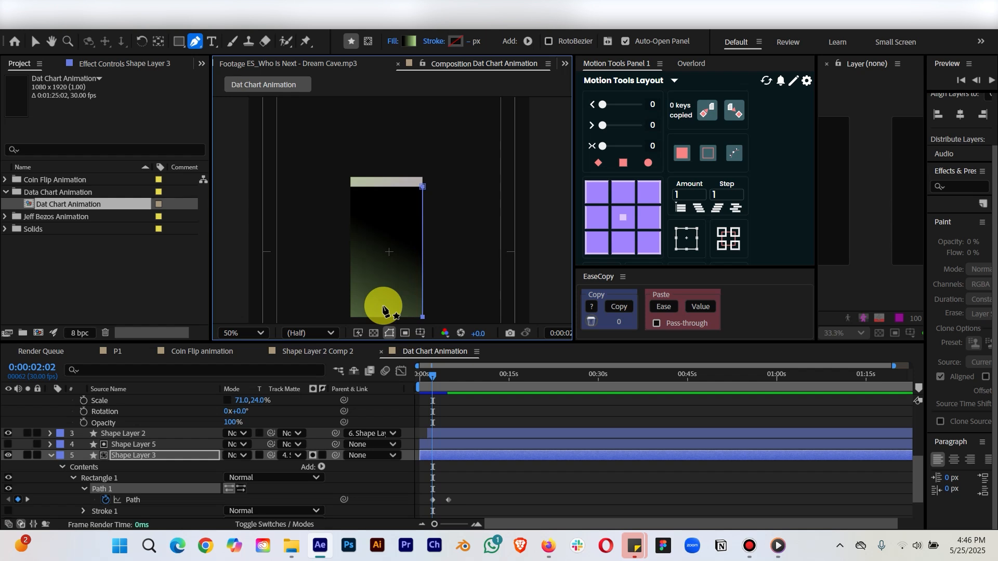
# Preview both side faces expanding from 0:00:02:02.
pyautogui.click(519, 410)
pyautogui.press('space')
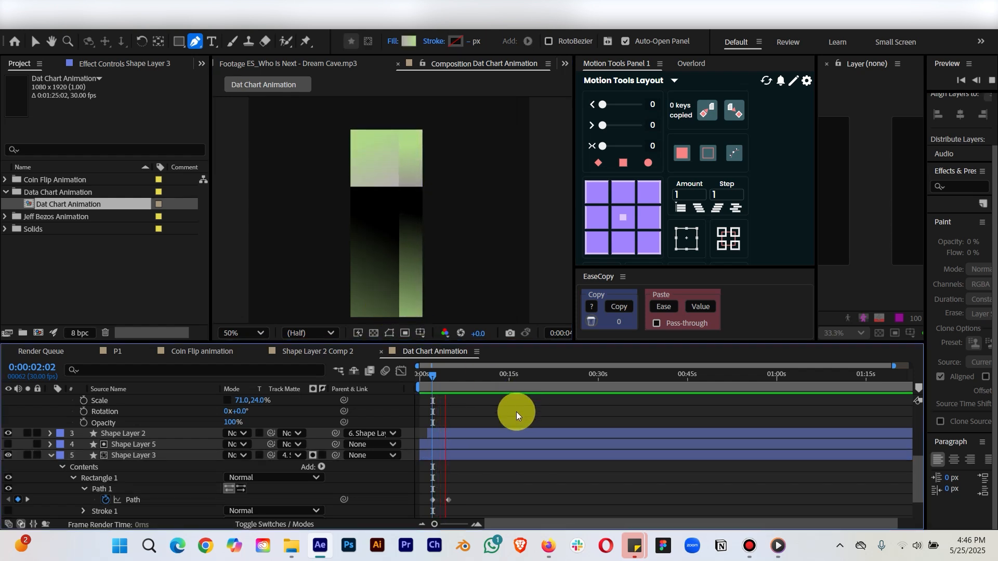
pyautogui.press('space')
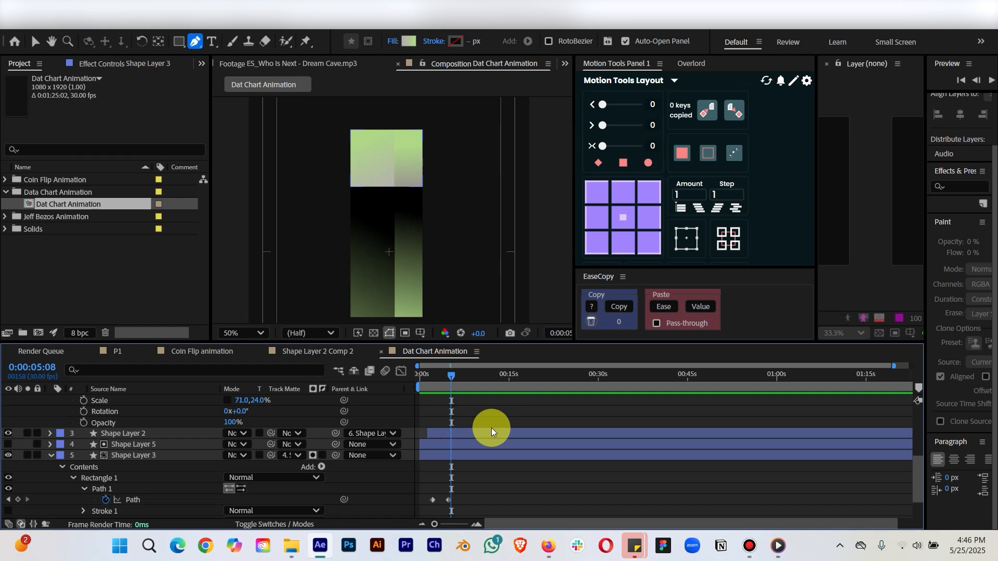
# Apply Easy Ease to the path keyframes of Shape Layer 4 and Shape Layer 3.
pyautogui.press('`')
pyautogui.moveTo(487, 153); pyautogui.dragTo(422, 365)
pyautogui.press('F9')
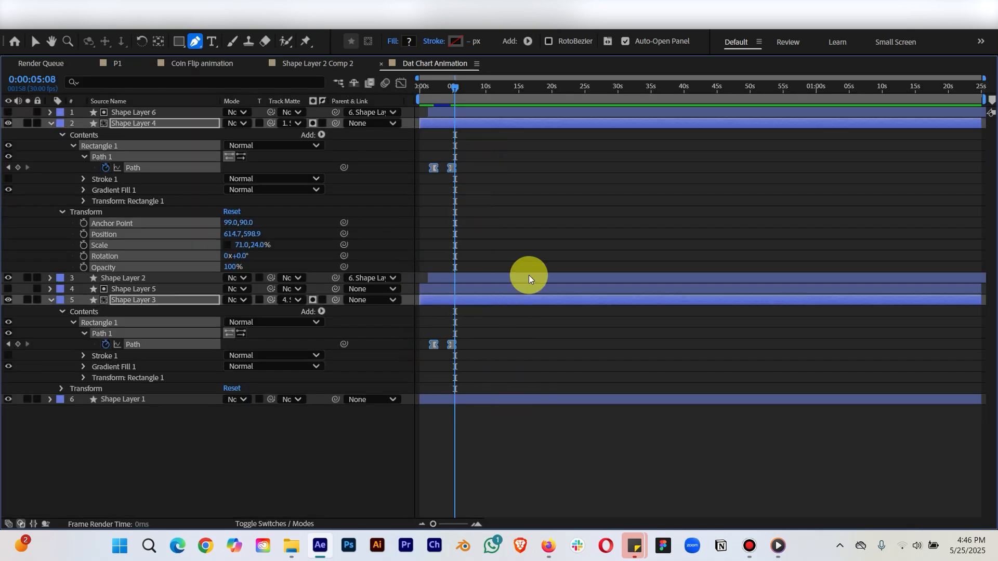
pyautogui.press('`')
# Preview the eased bar animation from the start of the composition.
pyautogui.moveTo(454, 381); pyautogui.dragTo(405, 380)
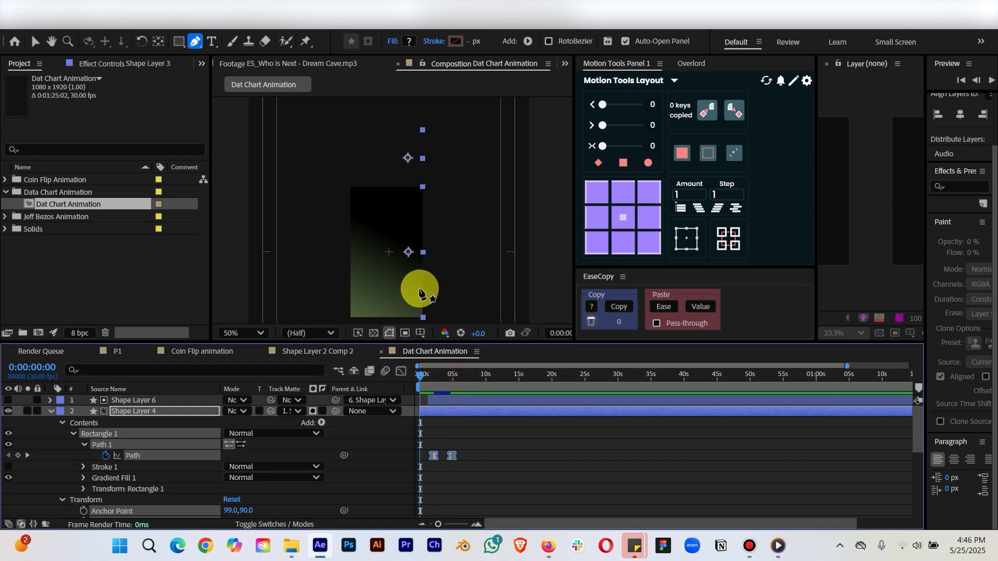
pyautogui.press('space')
pyautogui.press('space')
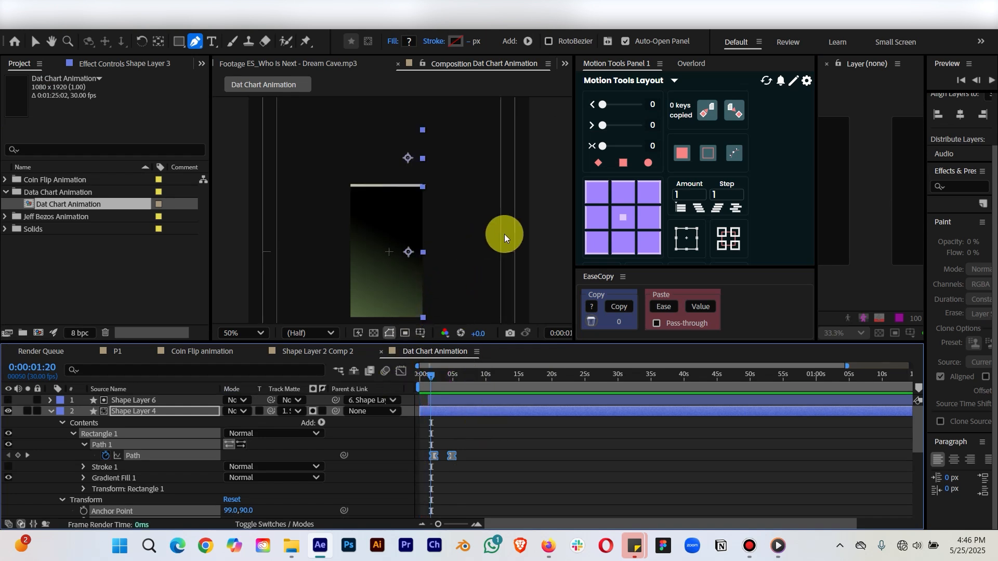
# Fit the whole composition in the viewer, start the work area at 0:00:01:08 and preview the animation from there.
pyautogui.press('v')
pyautogui.click(549, 234)
pyautogui.hotkey('shift', '/')
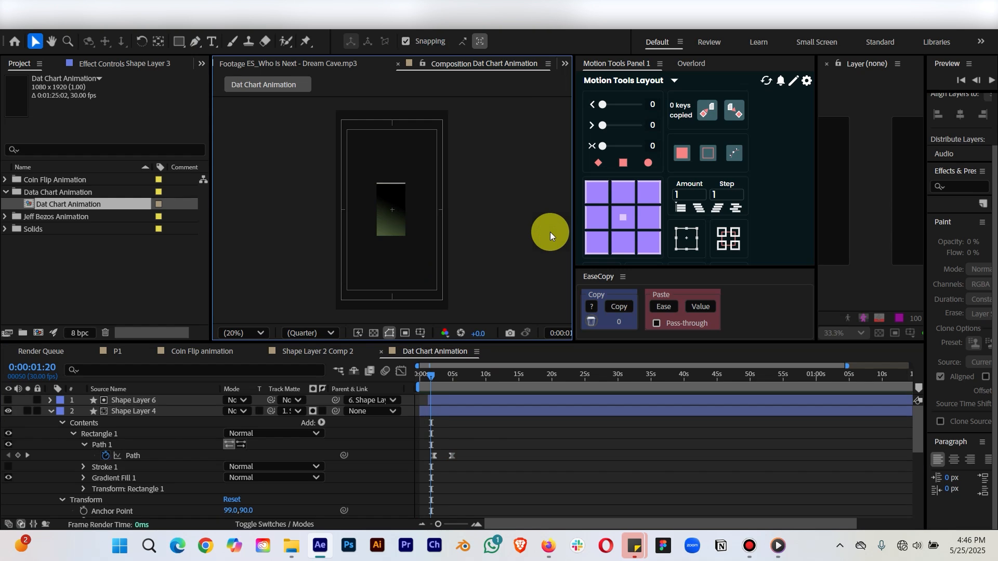
pyautogui.moveTo(433, 376)
pyautogui.mouseDown()
pyautogui.moveTo(423, 376)
pyautogui.moveTo(431, 376)
pyautogui.mouseUp()
pyautogui.press('space')
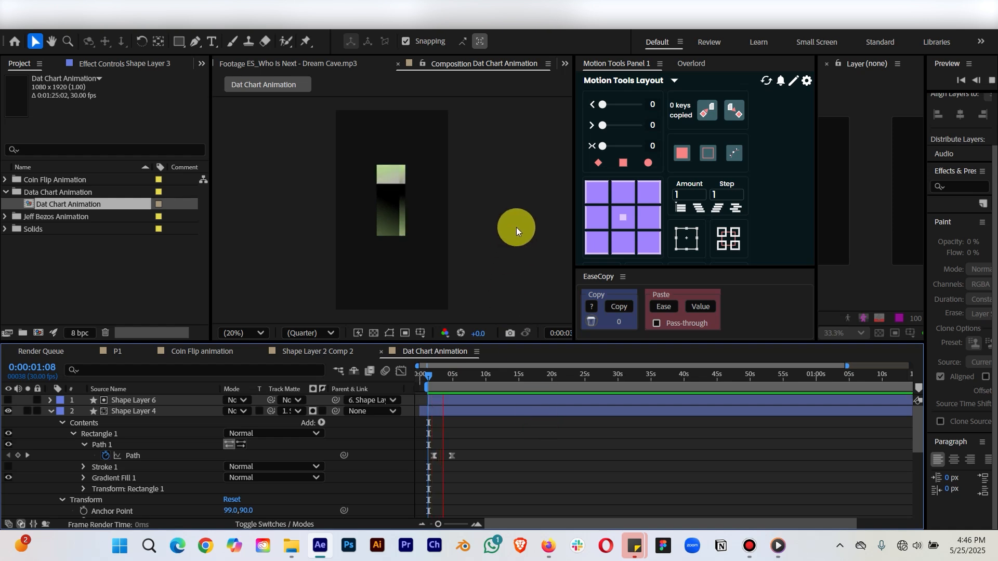
pyautogui.press('space')
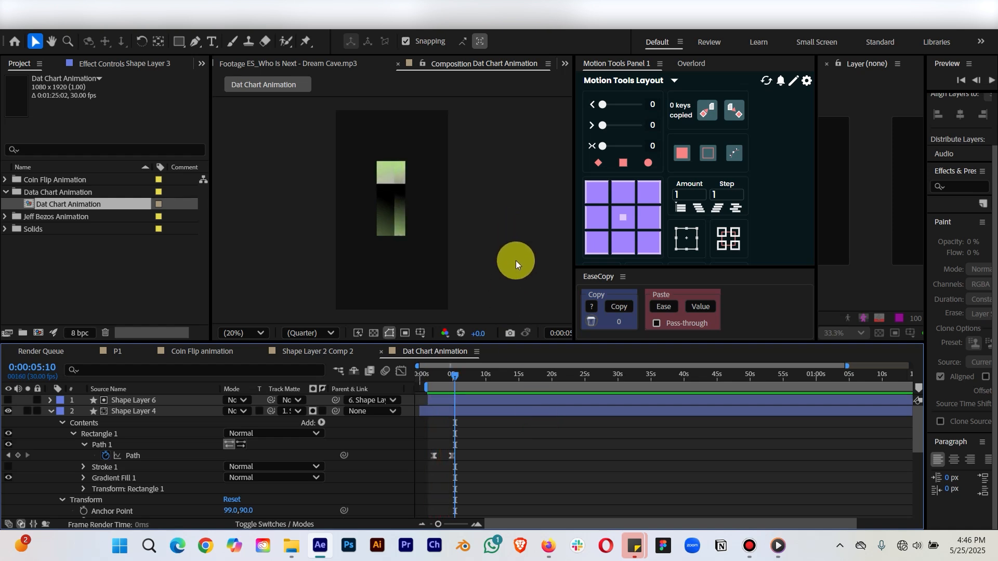
# Review the bar animation in an enlarged composition view.
pyautogui.press("'")
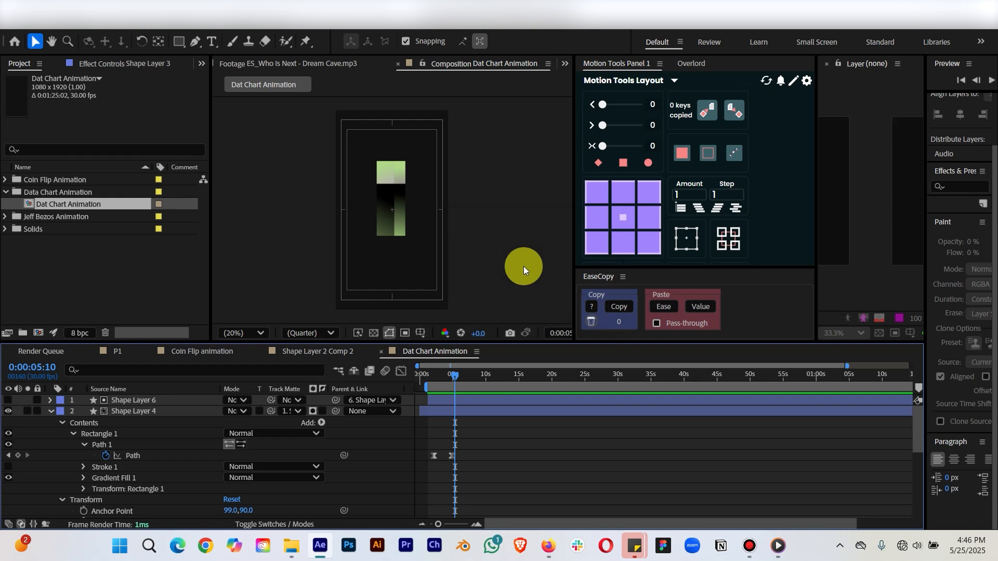
pyautogui.press('`')
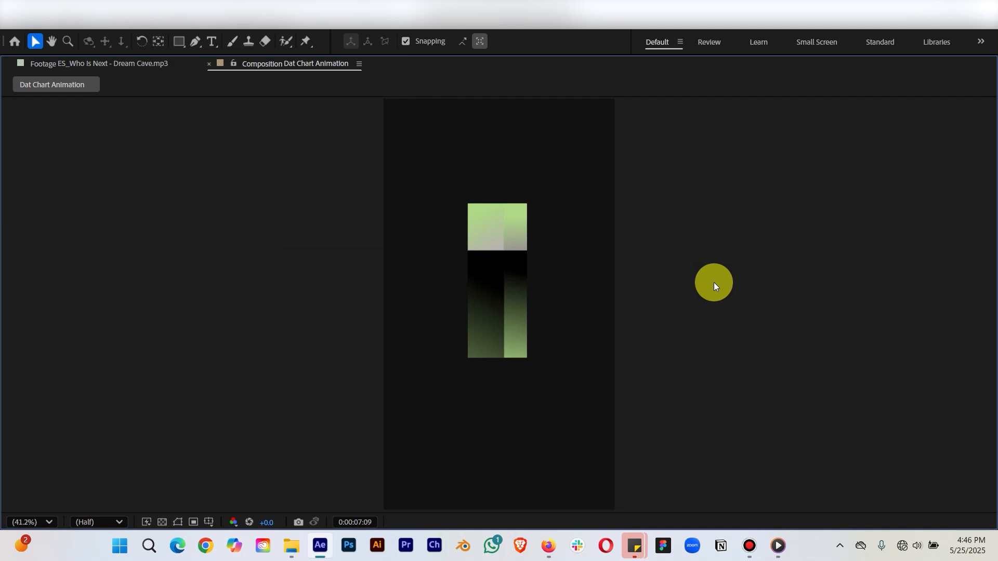
pyautogui.press("'")
pyautogui.press('`')
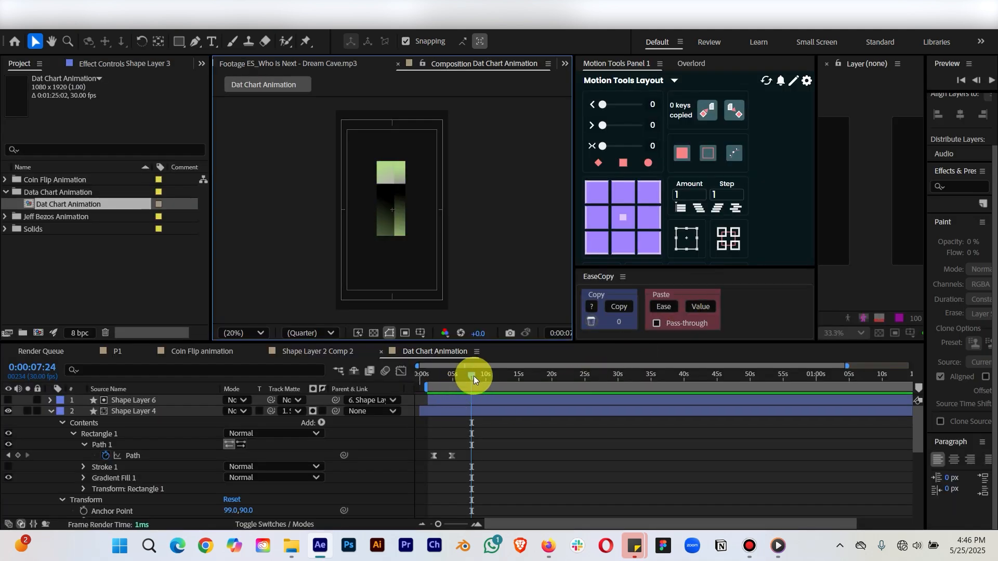
# End the work area between 7 and 8 seconds and return to the first frame.
pyautogui.moveTo(472, 375)
pyautogui.mouseDown()
pyautogui.moveTo(450, 376)
pyautogui.moveTo(470, 373)
pyautogui.mouseUp()
pyautogui.press('n')
pyautogui.press('Home')
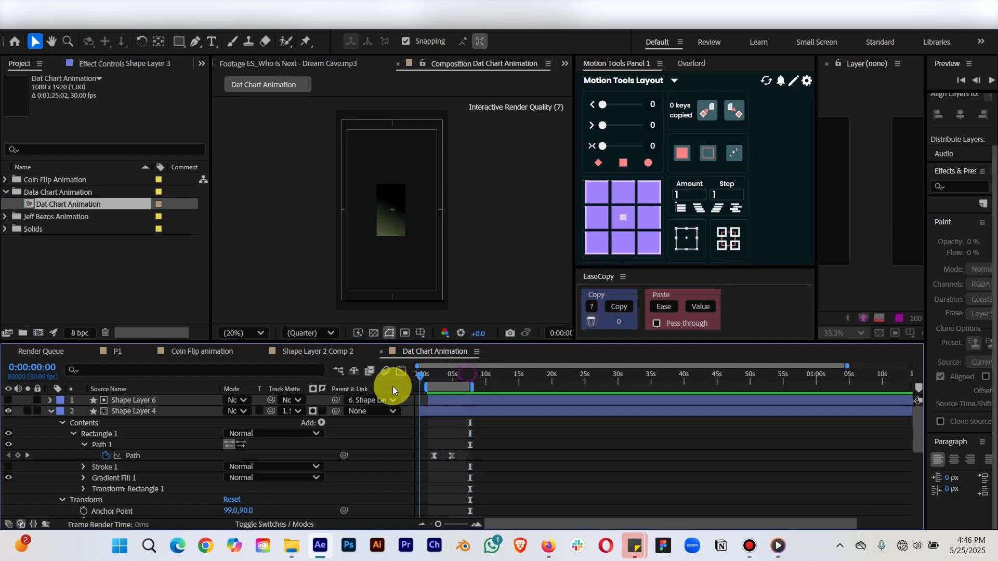
# Play the animation from the first frame in an enlarged composition view, then zoom in on the bar.
pyautogui.click(500, 270)
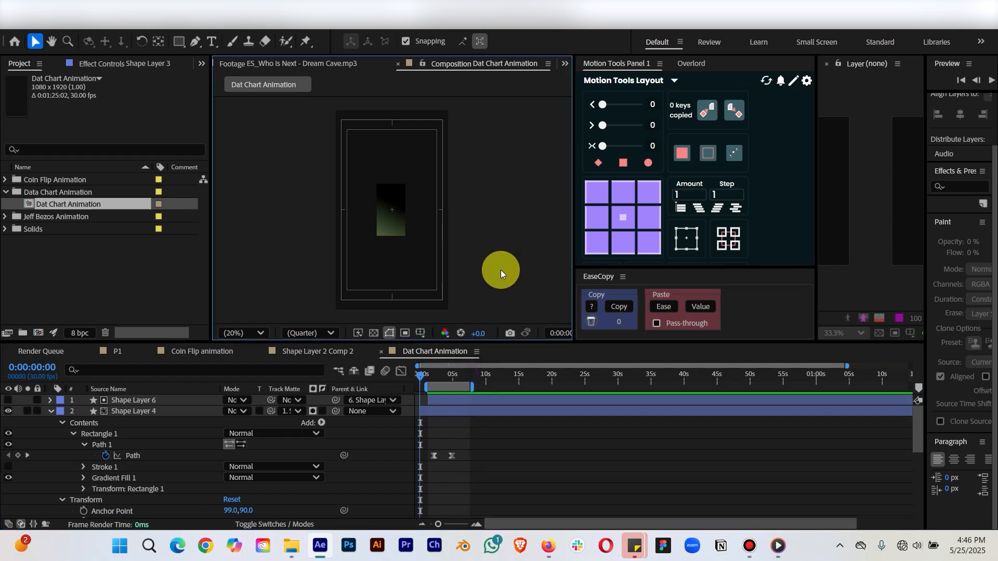
pyautogui.press('`')
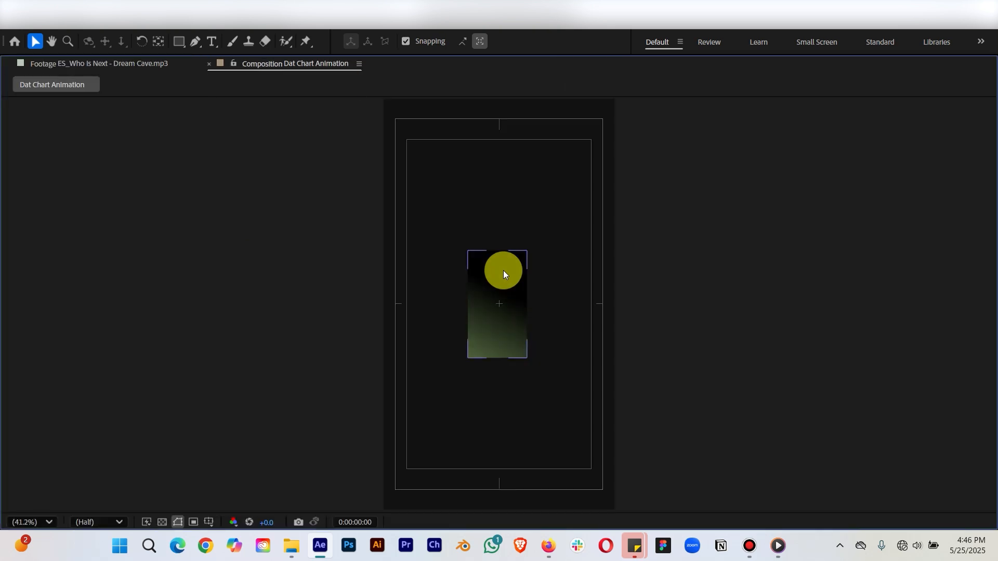
pyautogui.press('space')
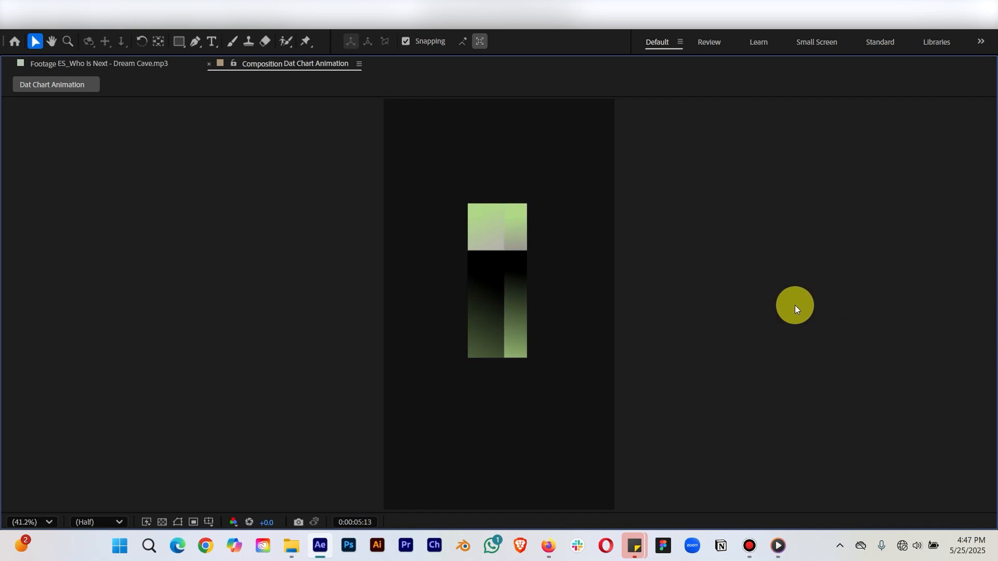
pyautogui.press('space')
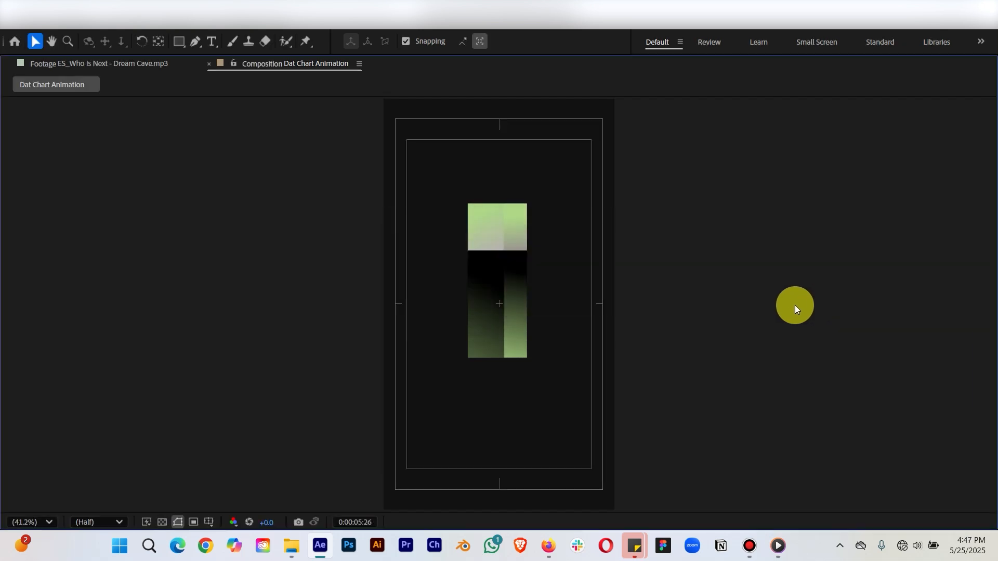
pyautogui.press('`')
pyautogui.scroll(2, 410, 166)
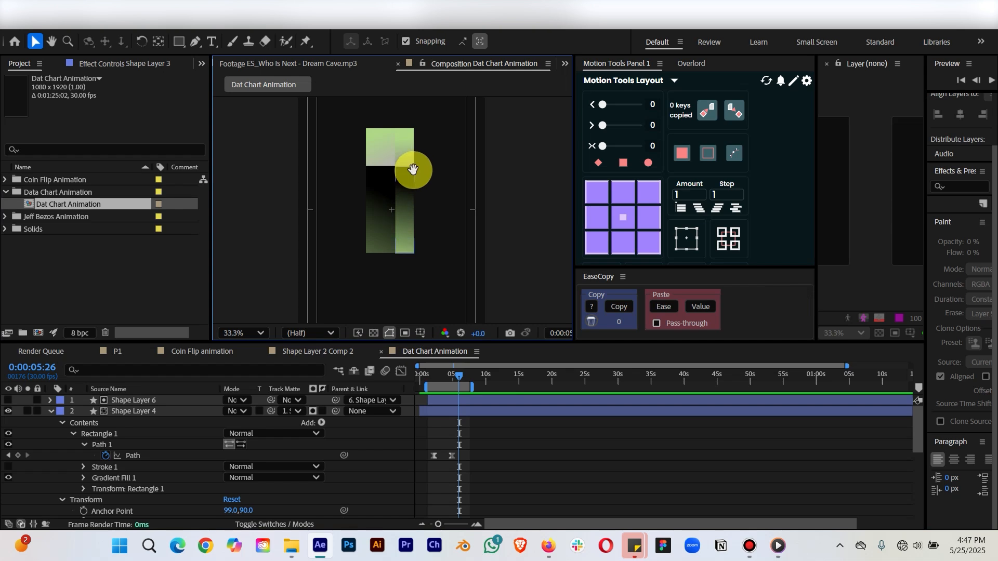
# Examine the bar's front and side faces up close.
pyautogui.scroll(3, 438, 235)
pyautogui.moveTo(501, 236); pyautogui.dragTo(369, 204)
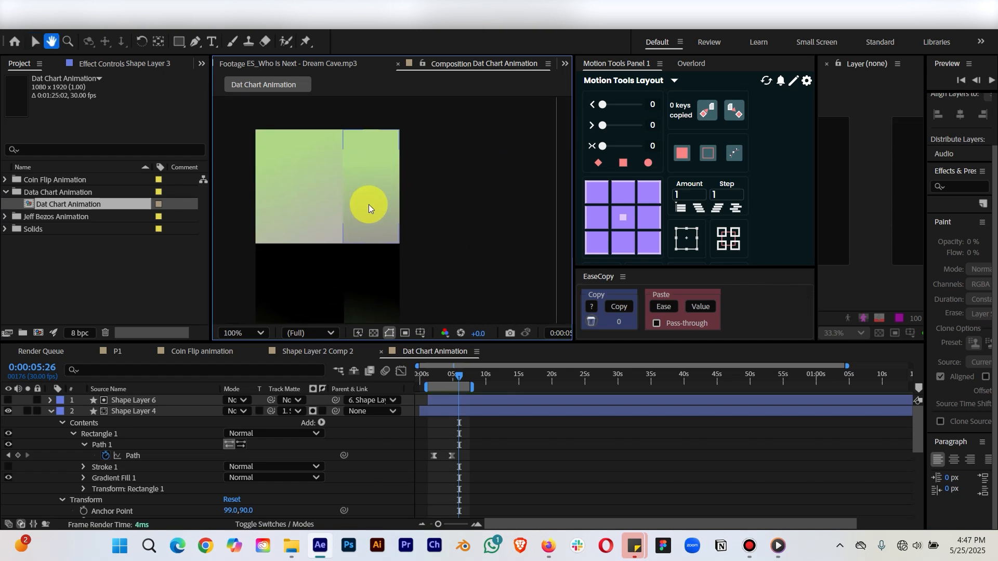
pyautogui.click(288, 209)
pyautogui.press('h')
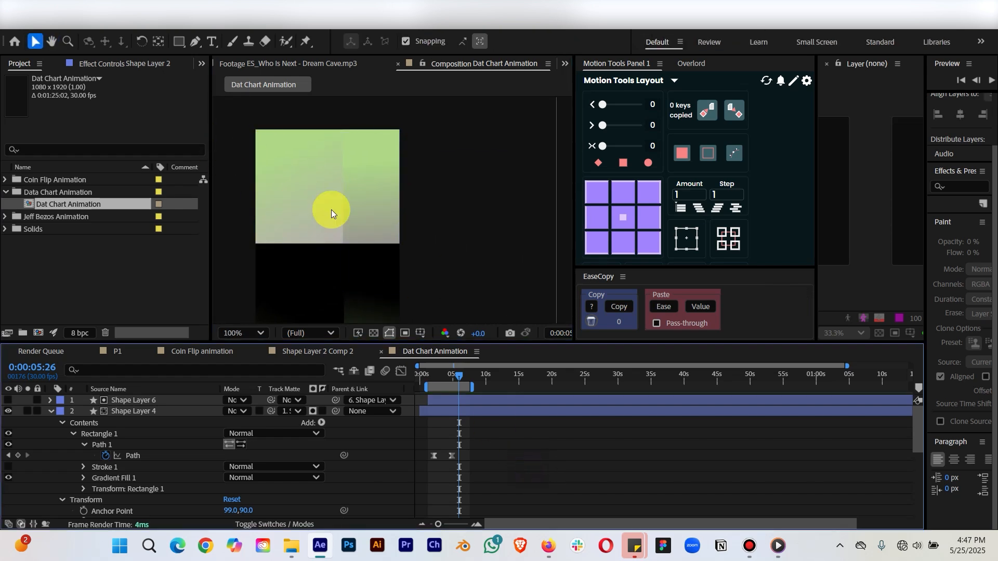
pyautogui.scroll(-2, 443, 252)
pyautogui.moveTo(443, 251); pyautogui.dragTo(451, 207)
pyautogui.press('v')
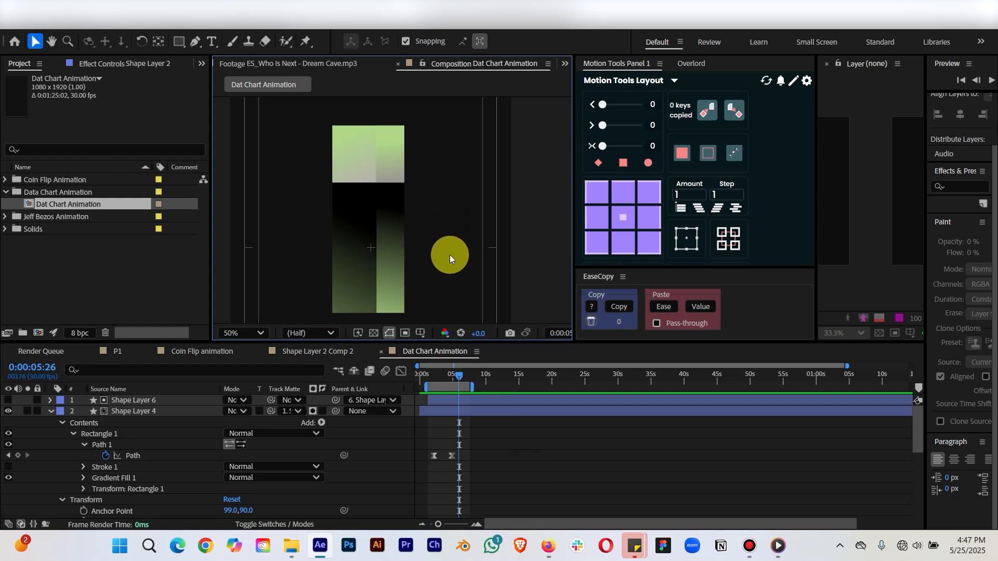
# Draw a short horizontal line with the Pen tool beside the bar's upper right corner.
pyautogui.click(197, 44)
pyautogui.scroll(2, 437, 147)
pyautogui.press('space')
pyautogui.moveTo(439, 213); pyautogui.dragTo(431, 250)
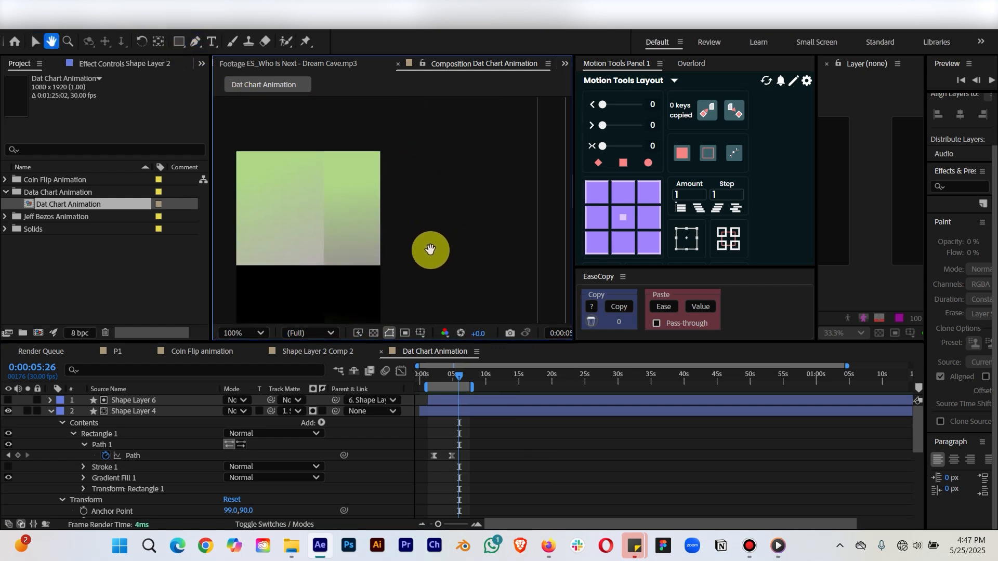
pyautogui.click(386, 151)
pyautogui.click(415, 151)
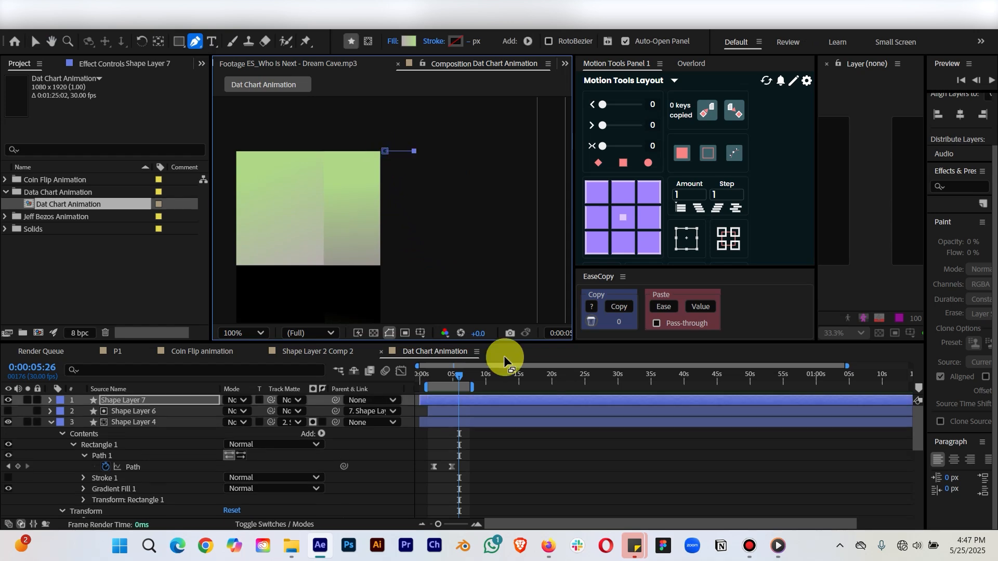
# Give the new line a white 4 px stroke and no fill.
pyautogui.click(456, 42)
pyautogui.click(695, 149)
pyautogui.click(455, 41)
pyautogui.click(363, 189)
pyautogui.click(628, 193)
pyautogui.scroll(1, 415, 156)
pyautogui.scroll(-1, 450, 288)
# Move the line slightly away from the bar and build a bracket with a matching lower tick and a connecting vertical line.
pyautogui.press('v')
pyautogui.moveTo(382, 155); pyautogui.dragTo(395, 154)
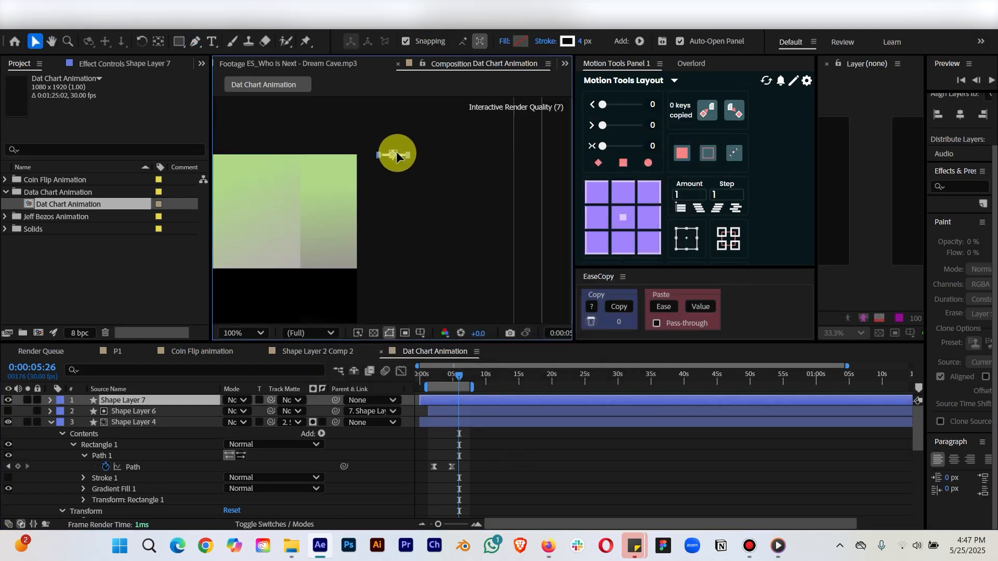
pyautogui.moveTo(387, 207); pyautogui.dragTo(382, 229)
pyautogui.click(461, 401)
pyautogui.press('Delete')
pyautogui.scroll(-1, 363, 156)
pyautogui.press('q')
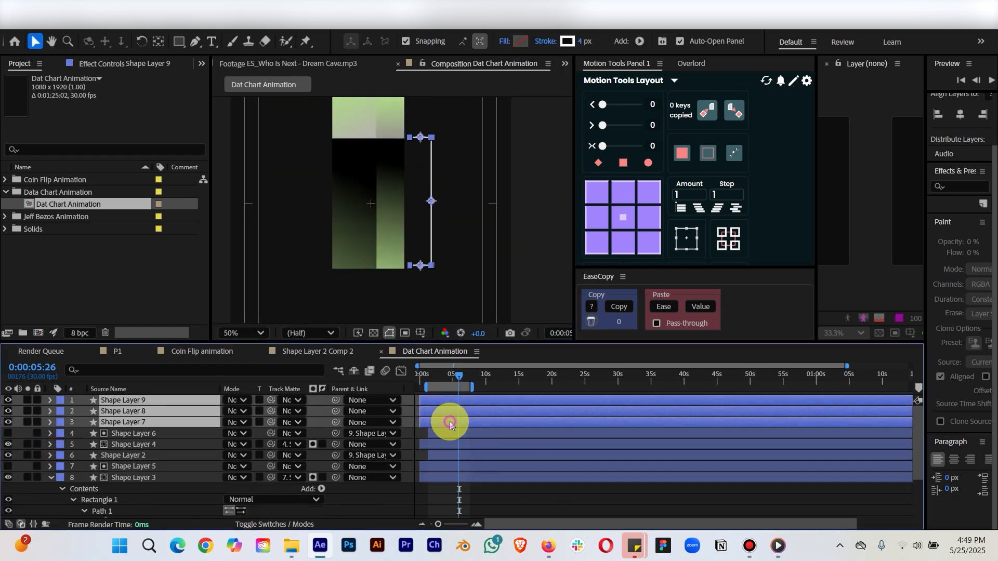
# Parent both ticks to Shape Layer 9, keyframe its path extending upward at 0:00:03:28, and return to 0:00:00:24.
pyautogui.click(450, 420)
pyautogui.click(178, 401)
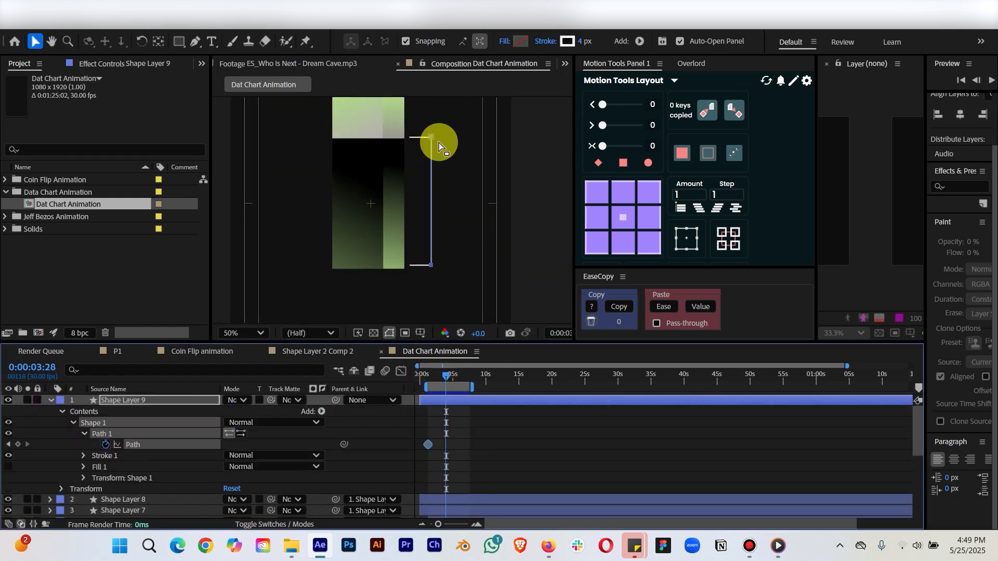
pyautogui.scroll(2, 486, 127)
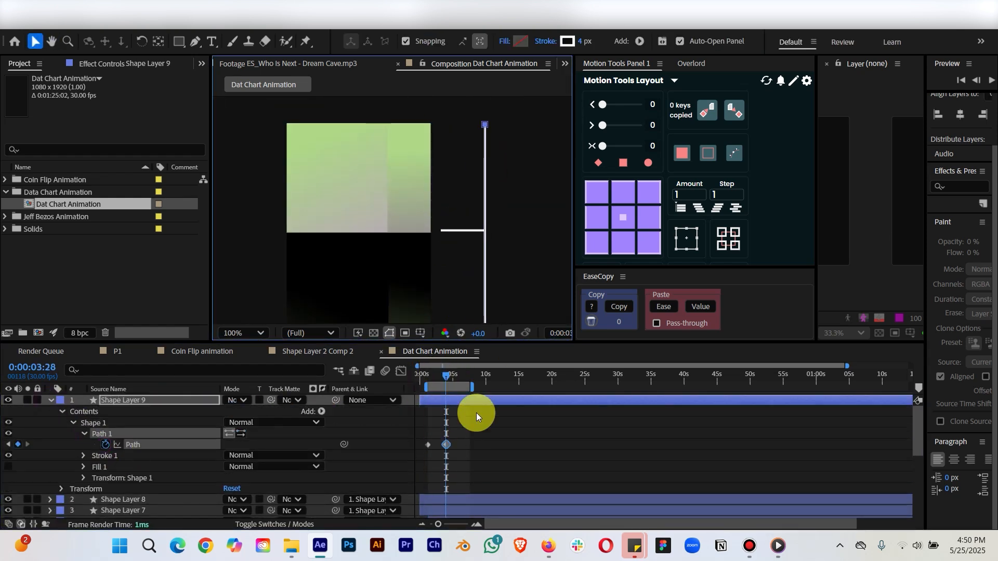
pyautogui.click(425, 374)
pyautogui.click(51, 400)
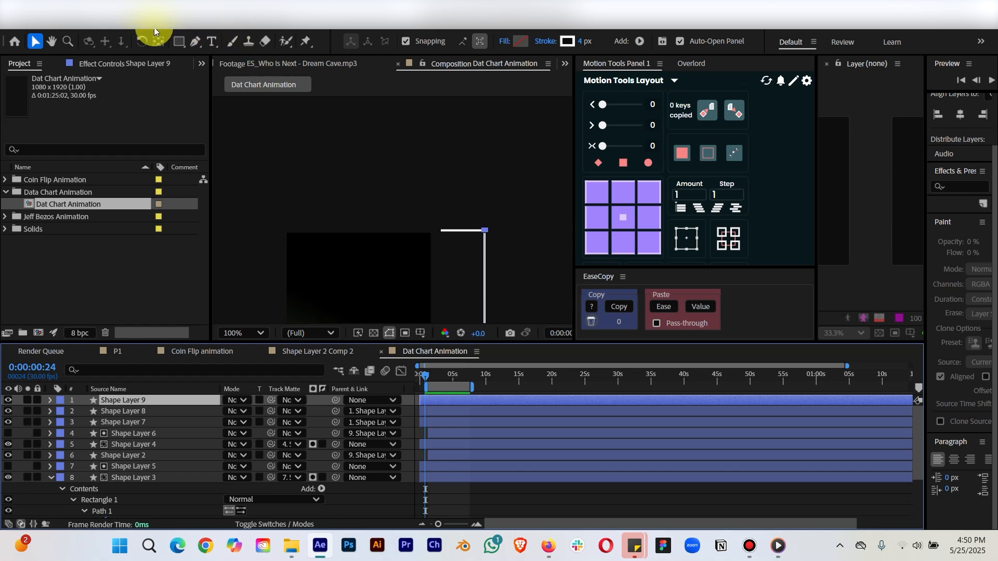
# Try to apply Points Follow Nulls from Create Nulls From Paths with only Shape Layer 9 selected.
pyautogui.click(253, 26)
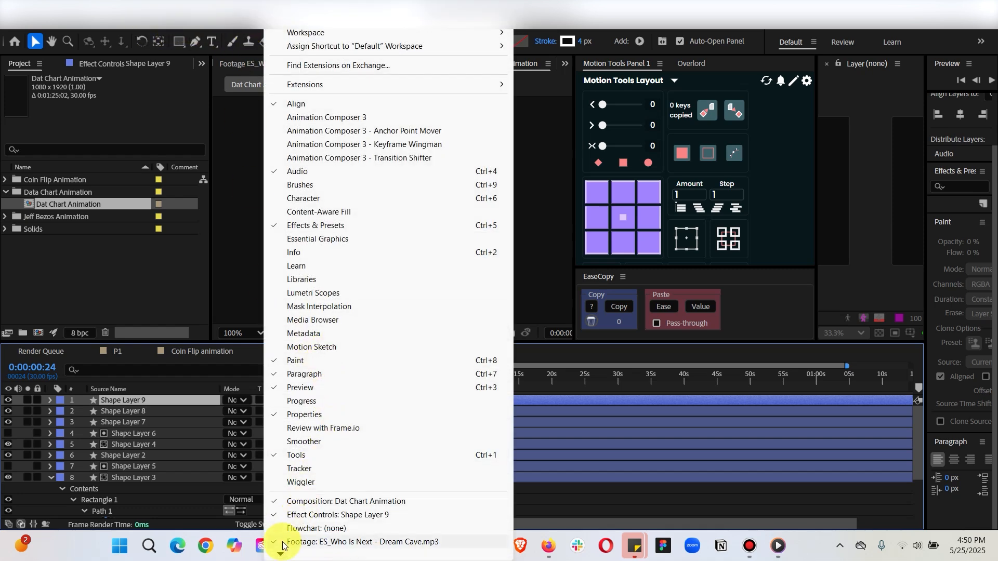
pyautogui.moveTo(280, 554)
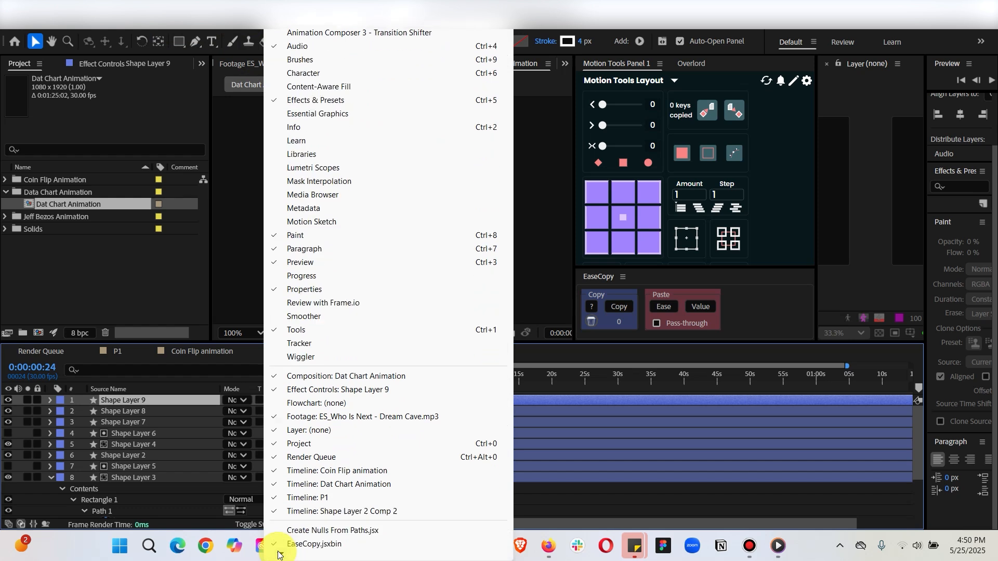
pyautogui.click(364, 462)
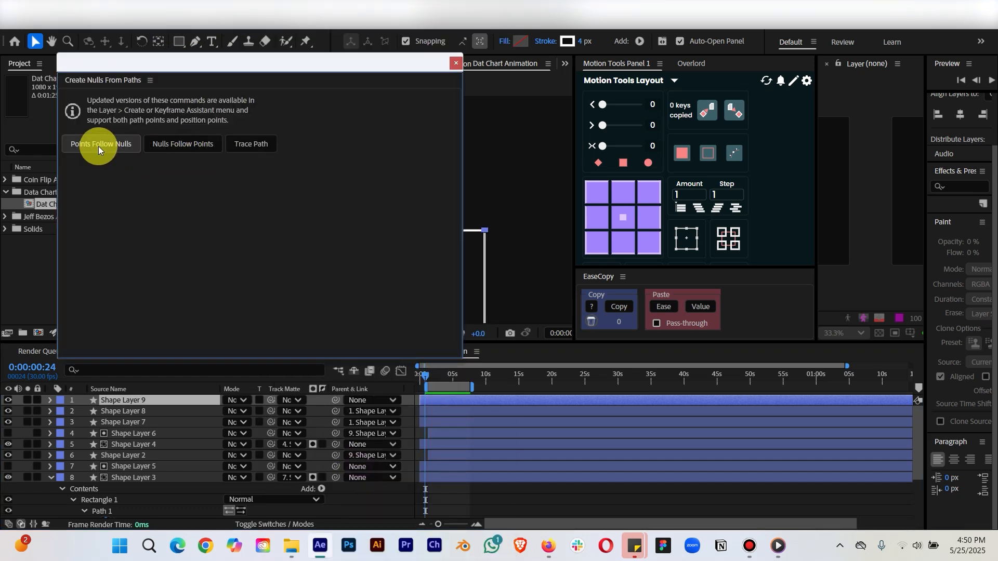
pyautogui.click(98, 145)
pyautogui.click(532, 320)
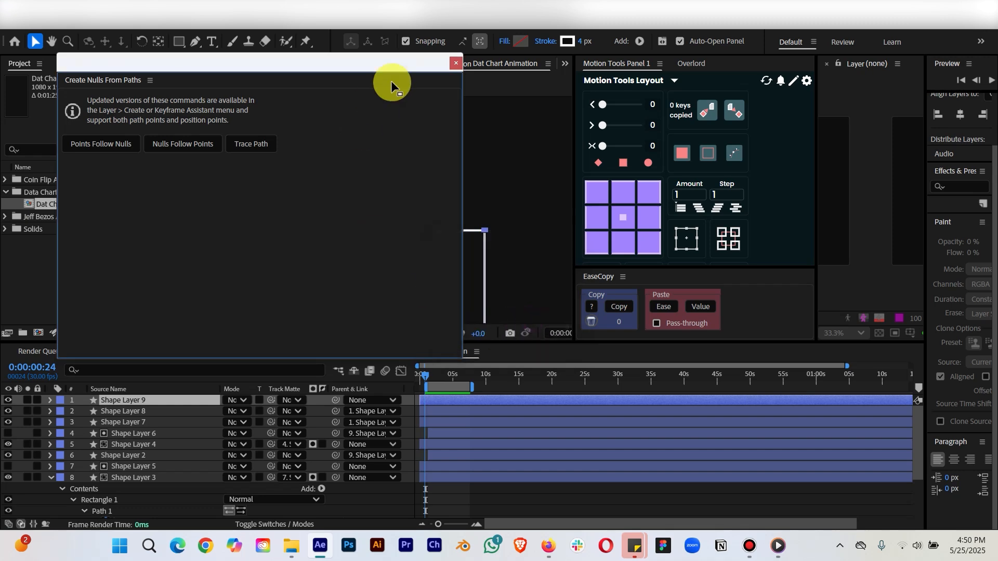
pyautogui.click(455, 63)
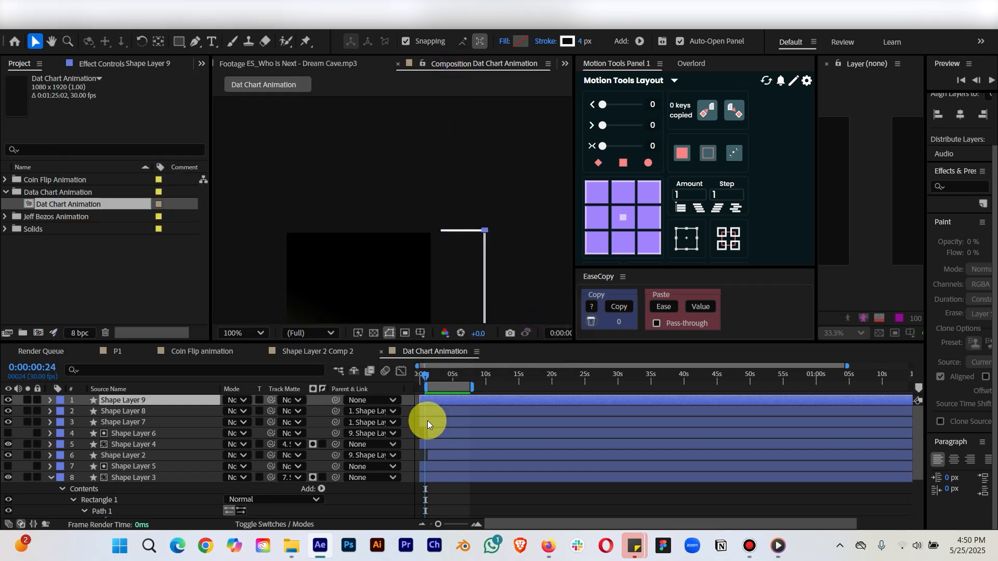
# Select Shape Layer 9's path property and create control nulls for its points with Points Follow Nulls in Create Nulls From Paths.
pyautogui.click(49, 400)
pyautogui.click(131, 447)
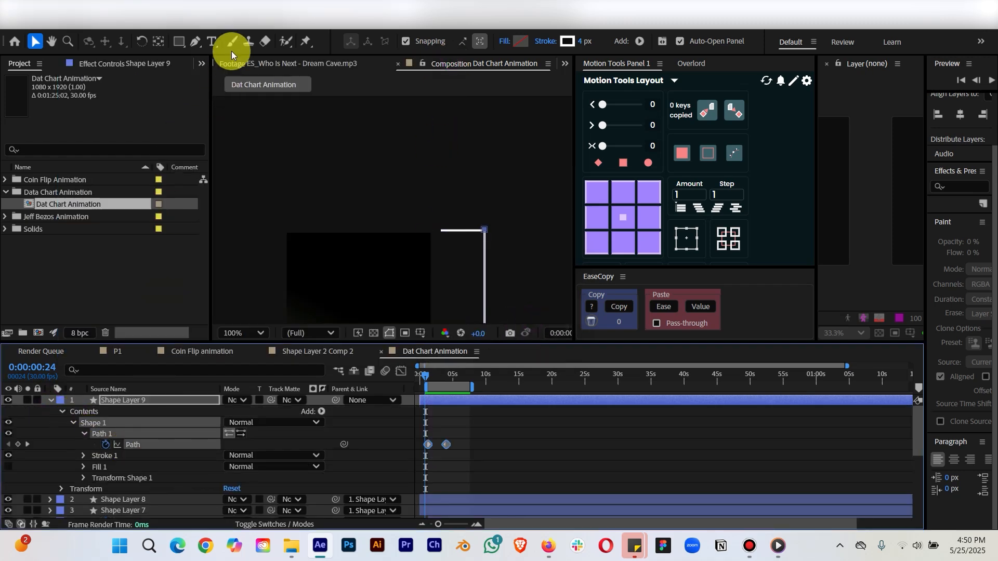
pyautogui.click(244, 23)
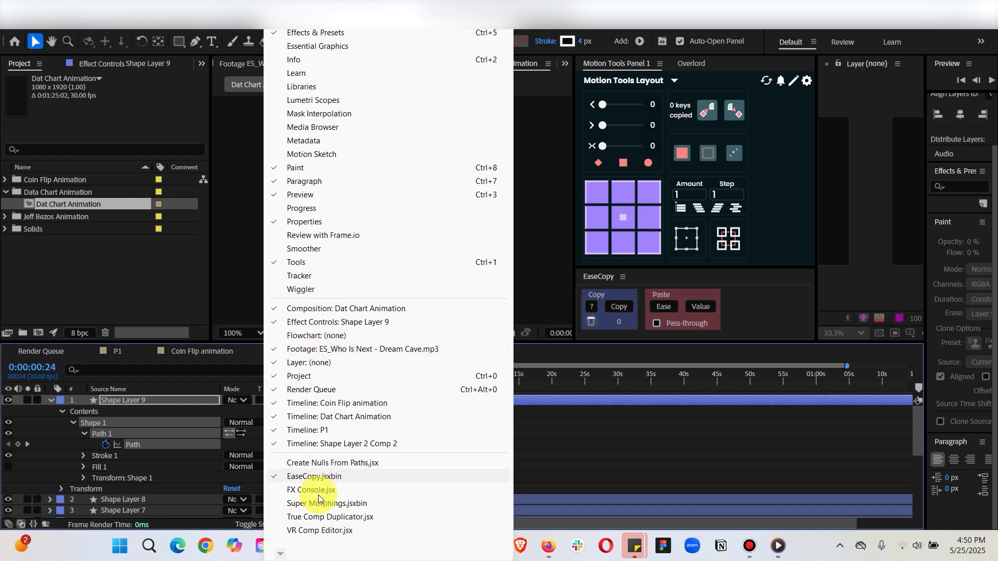
pyautogui.click(323, 463)
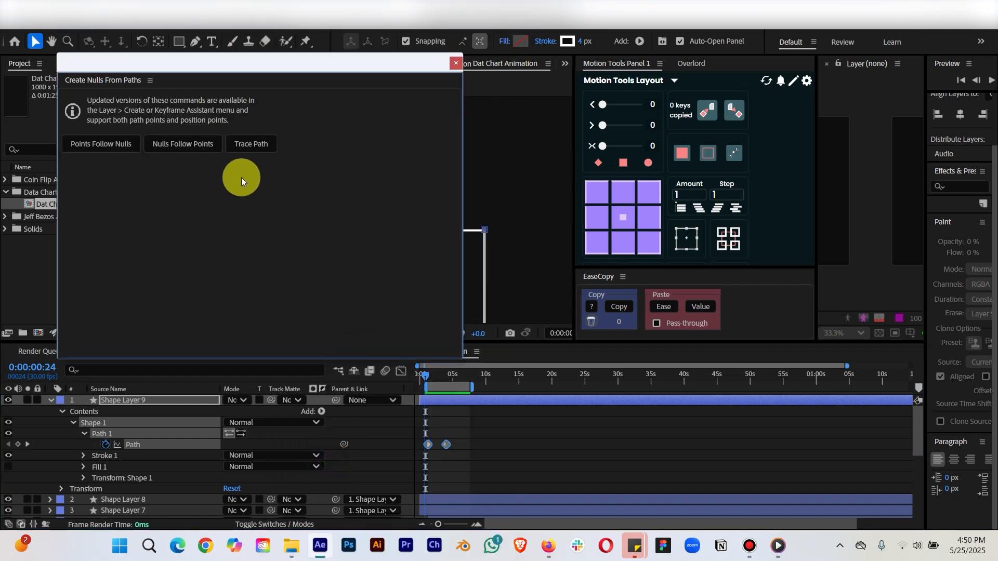
pyautogui.click(95, 143)
pyautogui.click(455, 65)
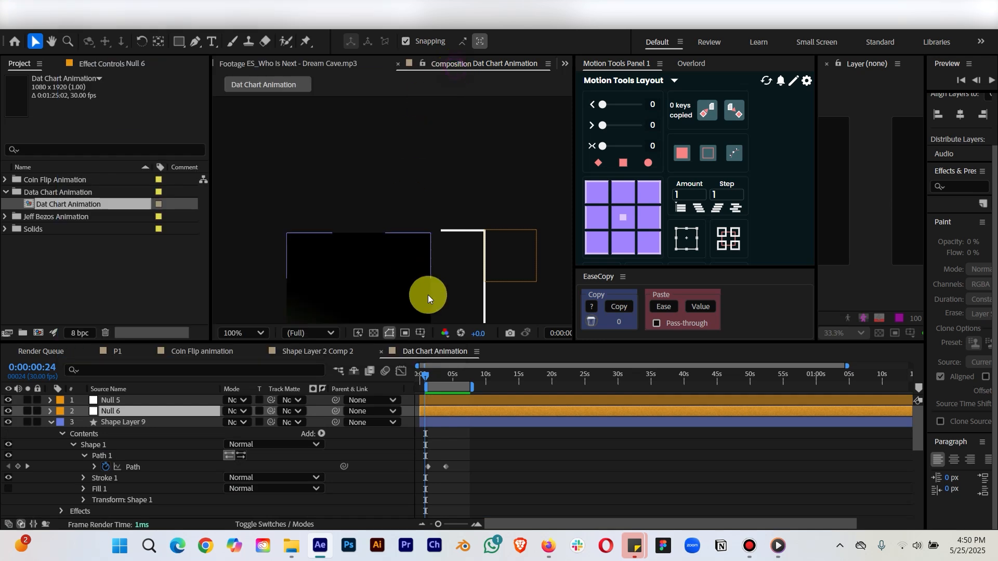
# Parent the bracket's upper tick, Shape Layer 7, to Null 5.
pyautogui.scroll(-1, 480, 282)
pyautogui.moveTo(482, 280); pyautogui.dragTo(457, 253)
pyautogui.press('v')
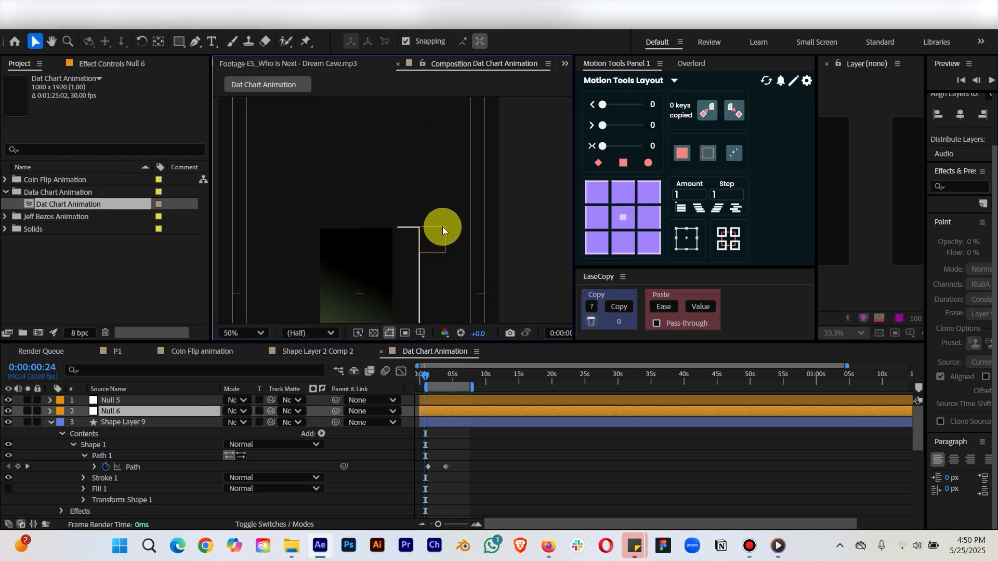
pyautogui.click(442, 227)
pyautogui.scroll(1, 479, 316)
pyautogui.click(50, 424)
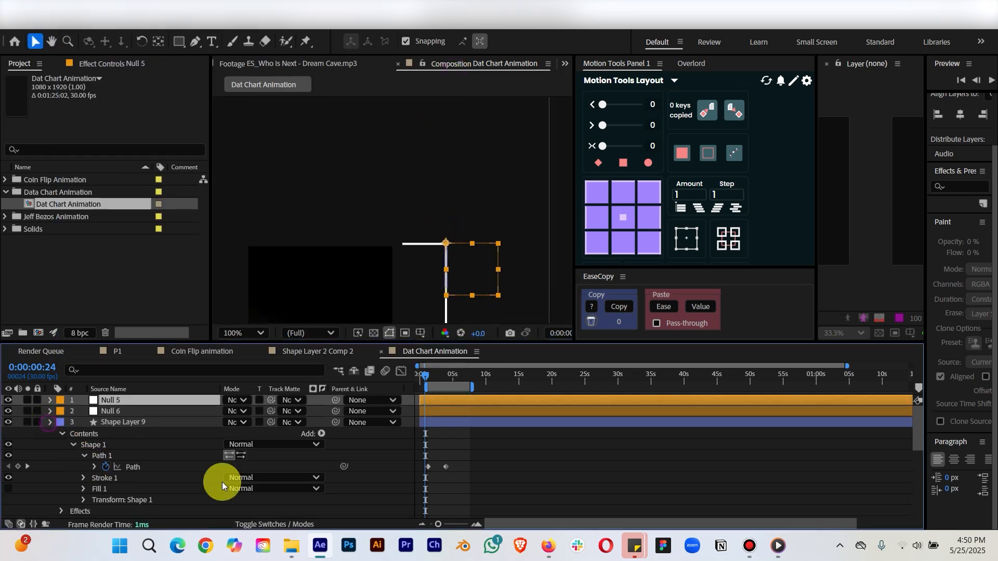
pyautogui.click(436, 421)
pyautogui.click(420, 245)
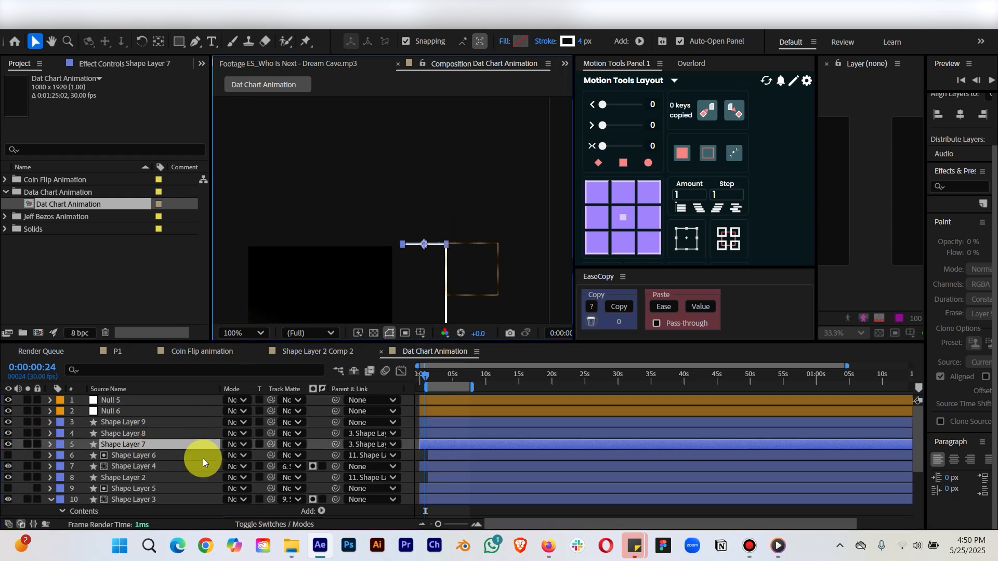
pyautogui.moveTo(336, 444); pyautogui.dragTo(160, 402)
# Parent the bracket's lower tick, Shape Layer 8, to Null 6.
pyautogui.moveTo(476, 307); pyautogui.dragTo(484, 154)
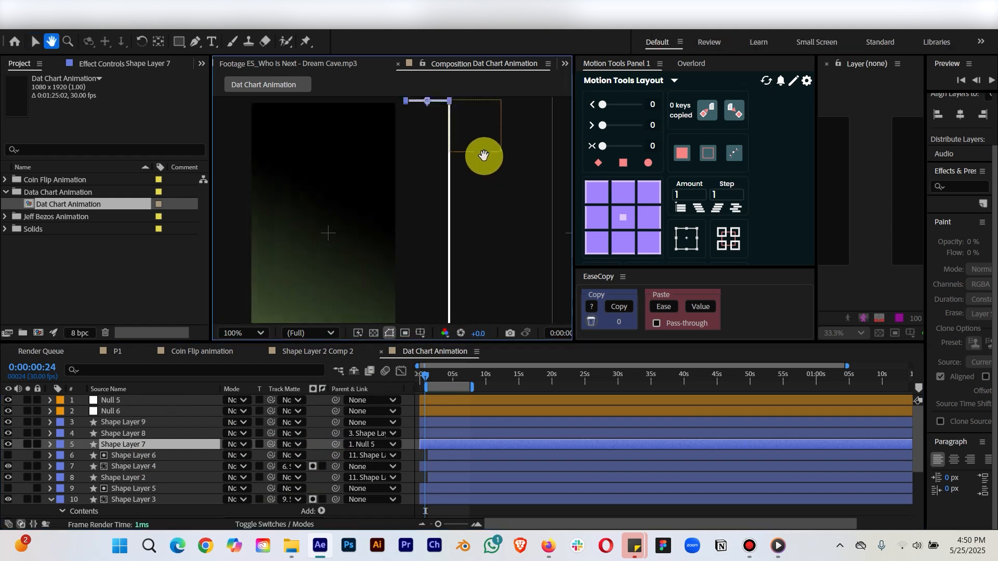
pyautogui.moveTo(489, 204); pyautogui.dragTo(488, 146)
pyautogui.click(436, 237)
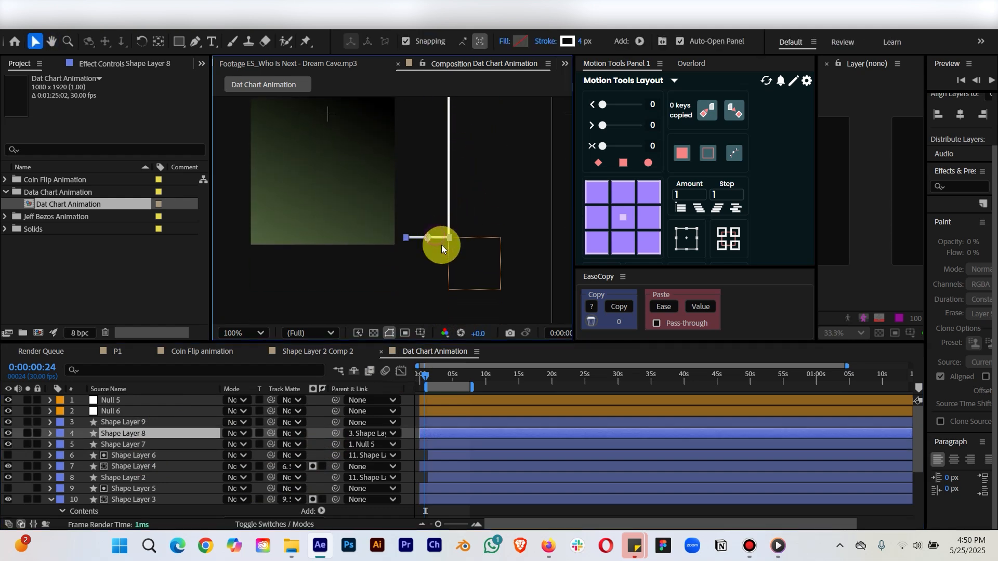
pyautogui.click(471, 289)
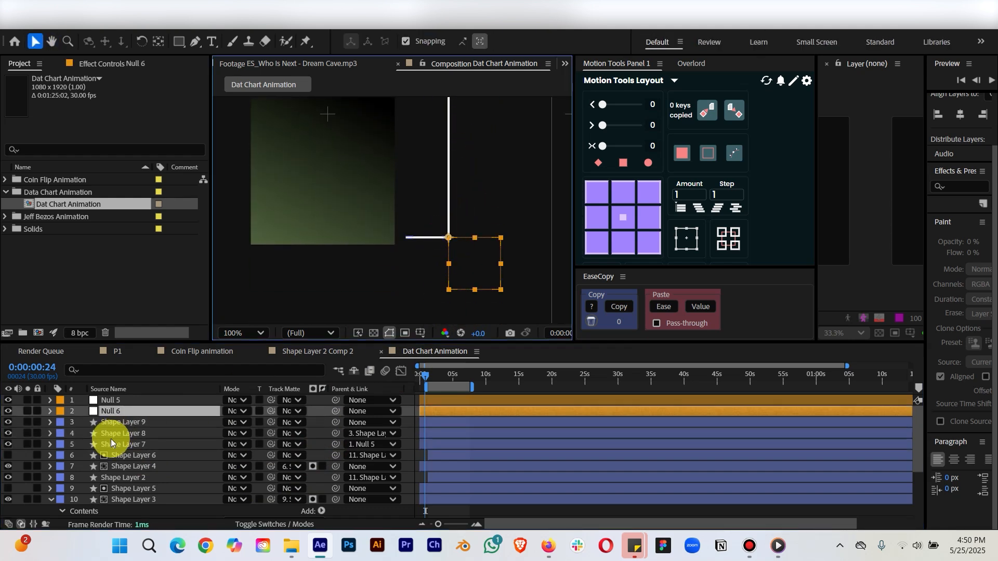
pyautogui.click(130, 433)
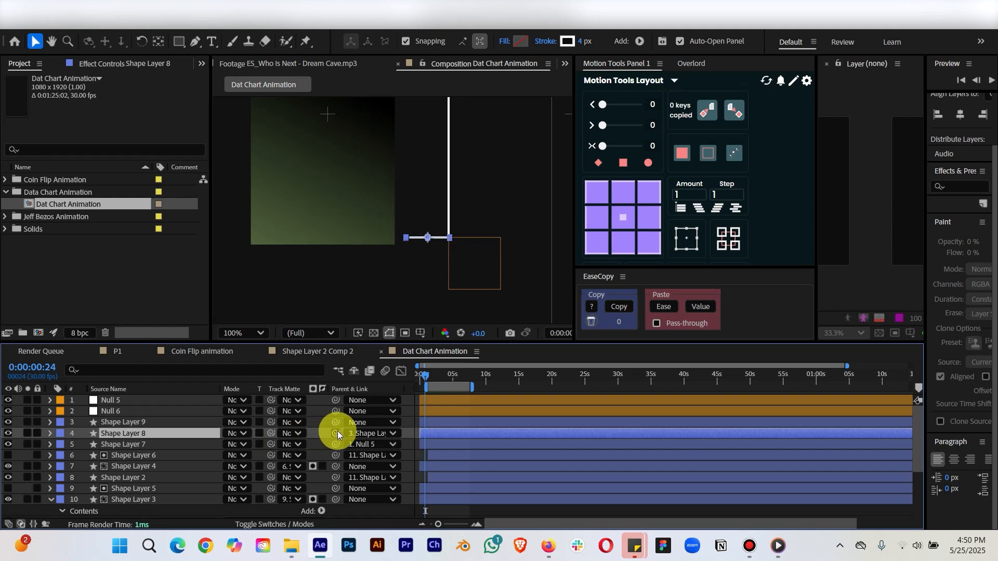
pyautogui.moveTo(338, 434); pyautogui.dragTo(158, 411)
pyautogui.scroll(-2, 396, 258)
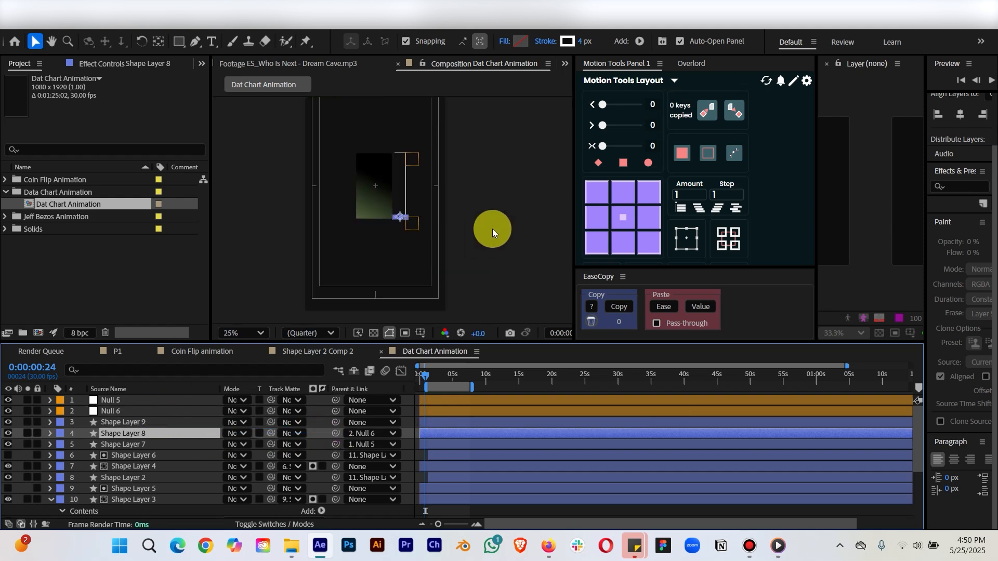
# Scrub through the bar's growth, reveal Shape Layer 9's path keyframes and stop at 0:00:05:09.
pyautogui.click(492, 229)
pyautogui.moveTo(425, 376)
pyautogui.mouseDown()
pyautogui.moveTo(459, 373)
pyautogui.moveTo(444, 374)
pyautogui.mouseUp()
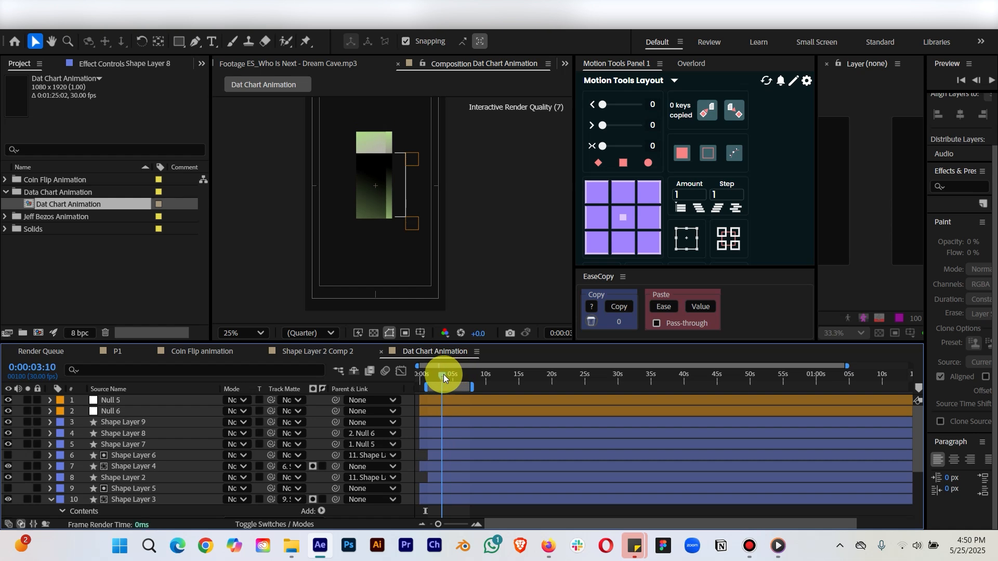
pyautogui.scroll(2, 441, 201)
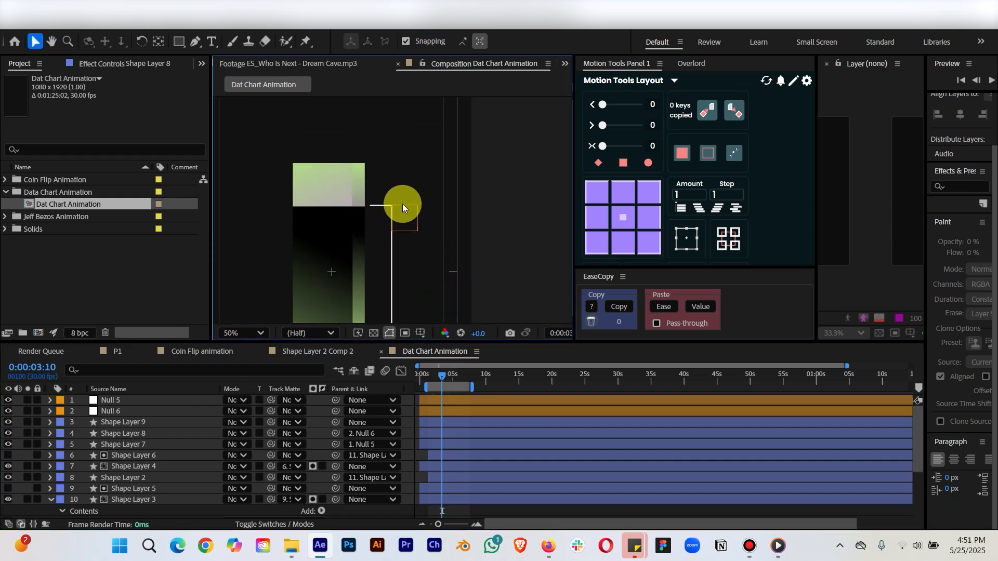
pyautogui.click(124, 424)
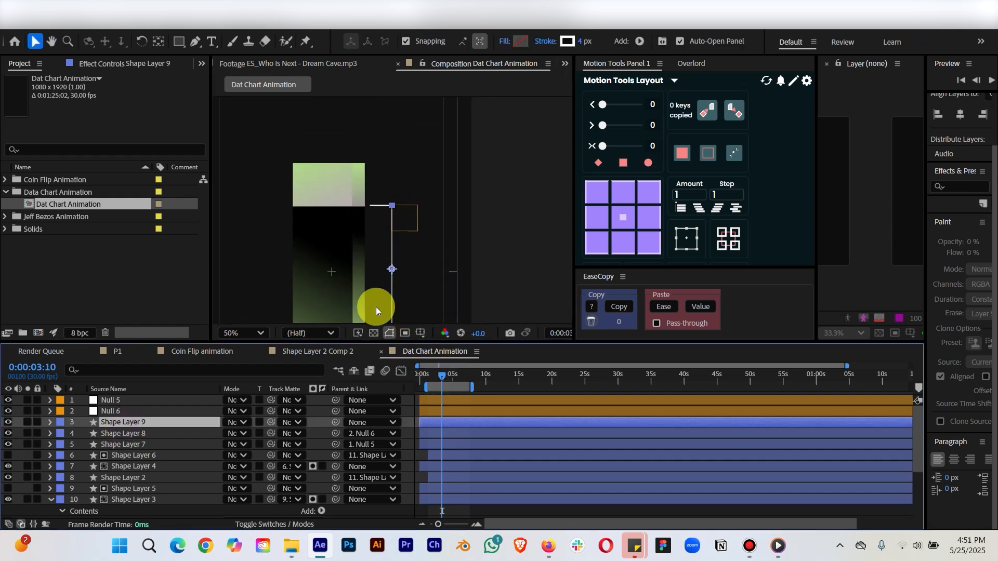
pyautogui.press('u')
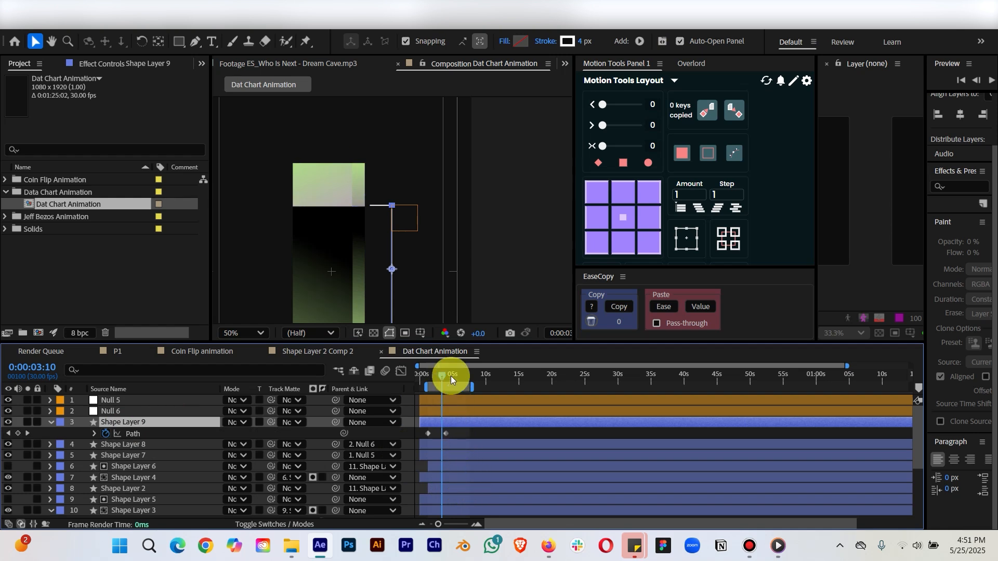
pyautogui.moveTo(451, 375)
pyautogui.mouseDown()
pyautogui.moveTo(430, 377)
pyautogui.moveTo(455, 377)
pyautogui.mouseUp()
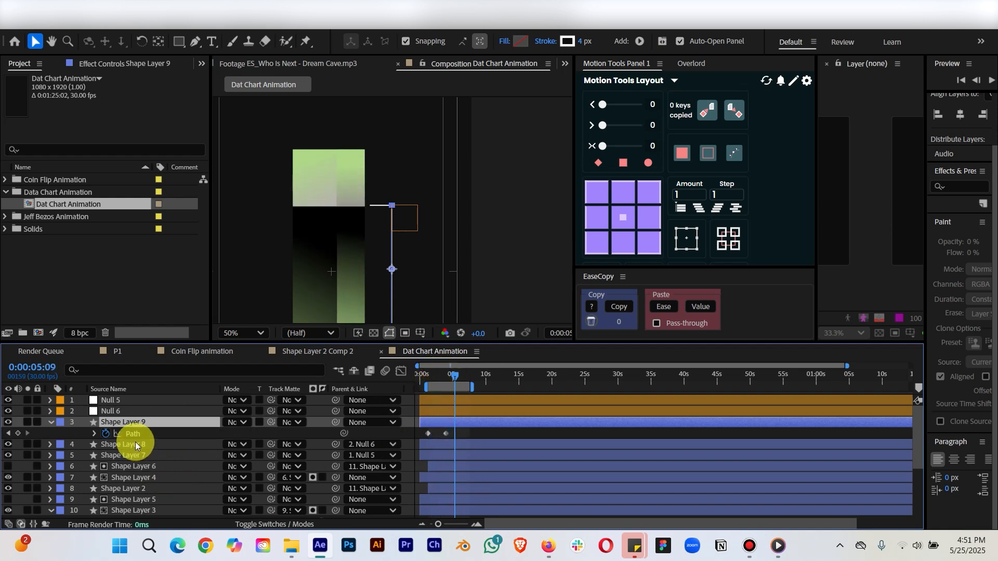
# Move Null 5 upward so the bracket's upper end lines up with the top of the bar.
pyautogui.click(392, 203)
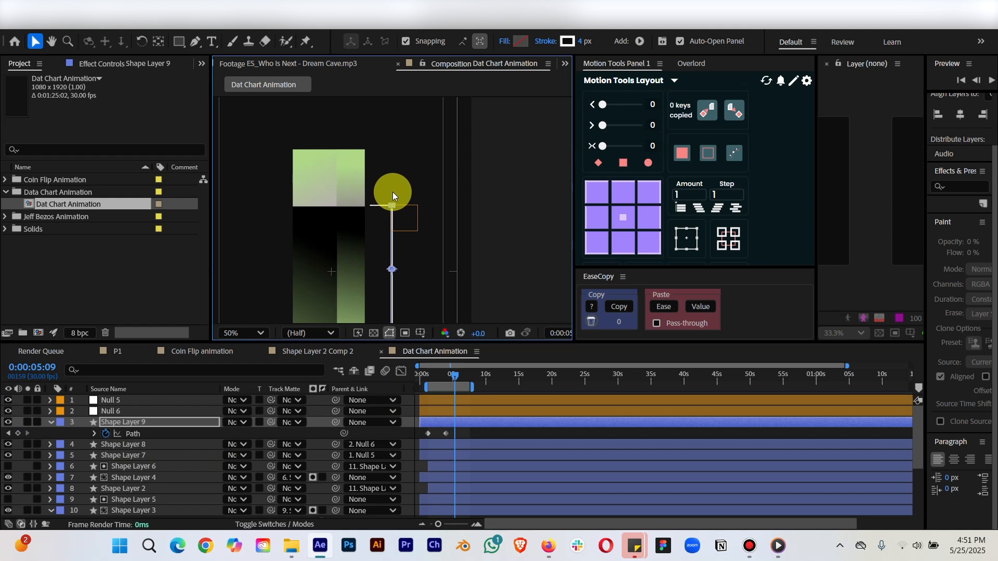
pyautogui.click(416, 227)
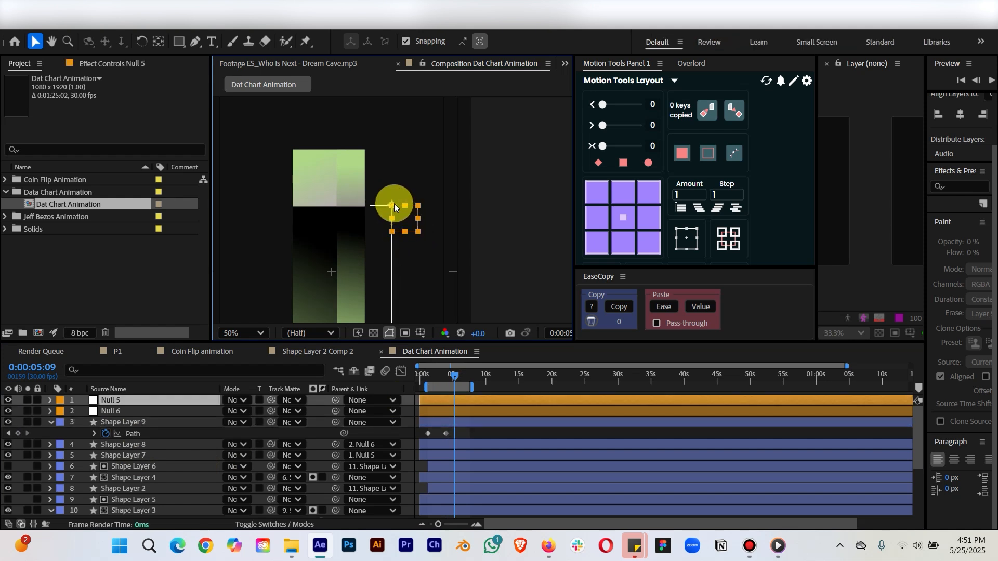
pyautogui.moveTo(394, 204); pyautogui.dragTo(395, 145)
pyautogui.press('space')
pyautogui.moveTo(400, 244); pyautogui.dragTo(412, 206)
pyautogui.click(441, 426)
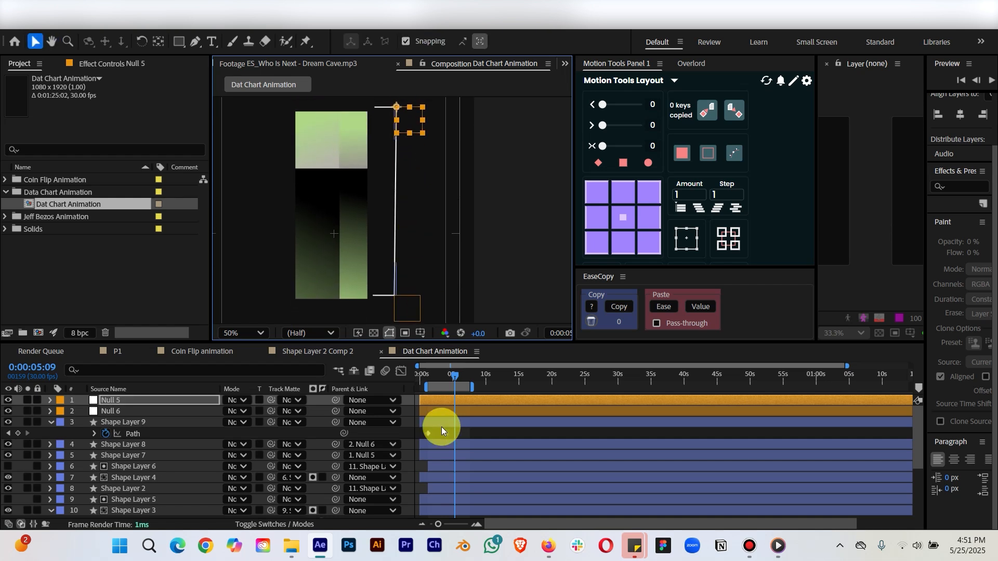
# Keyframe Null 5's Position at its lower spot of 773.0, 703.0, rising to 773.0, 491.0 at 0:00:05:09.
pyautogui.moveTo(454, 378)
pyautogui.mouseDown()
pyautogui.moveTo(423, 382)
pyautogui.moveTo(454, 382)
pyautogui.mouseUp()
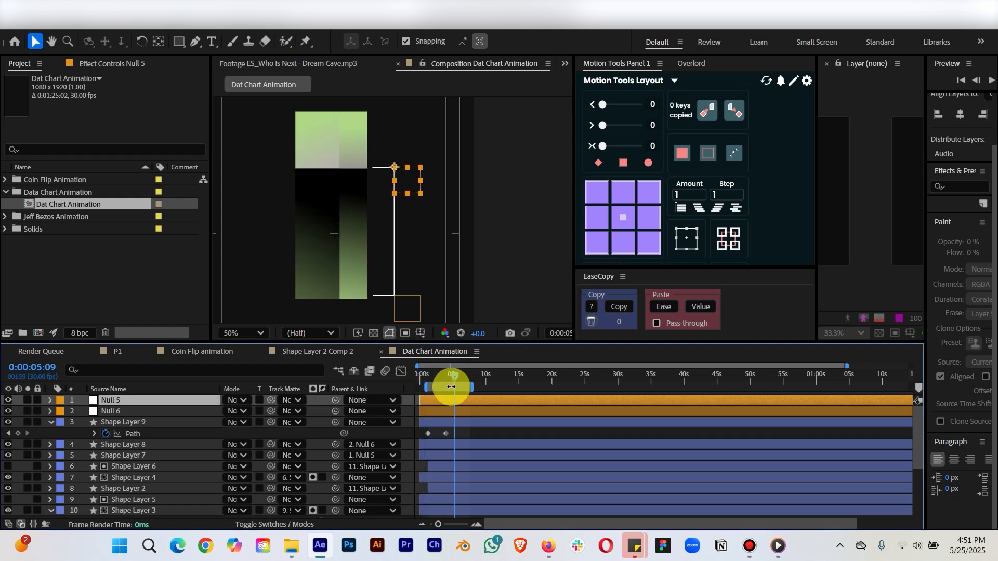
pyautogui.press('p')
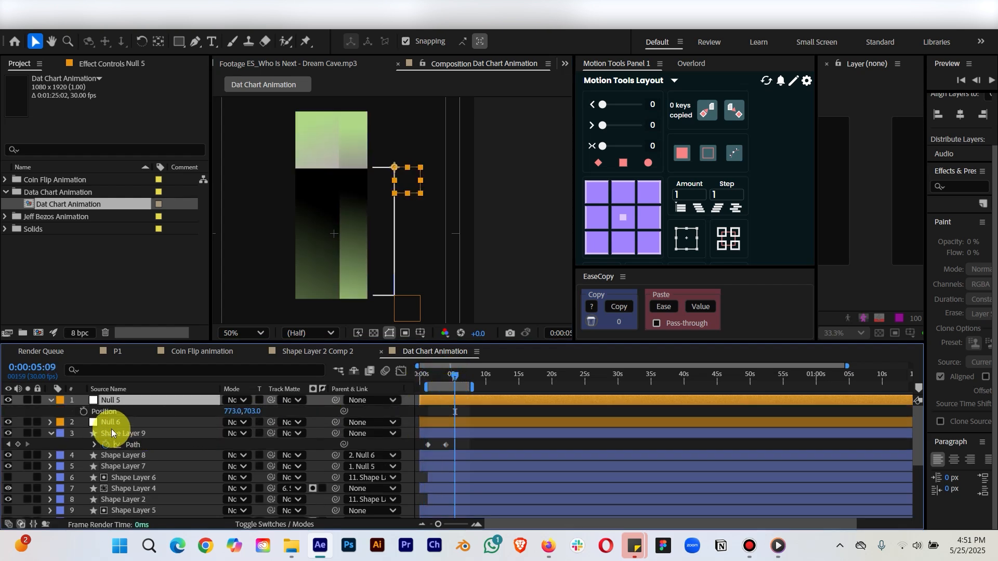
pyautogui.click(83, 411)
pyautogui.click(453, 413)
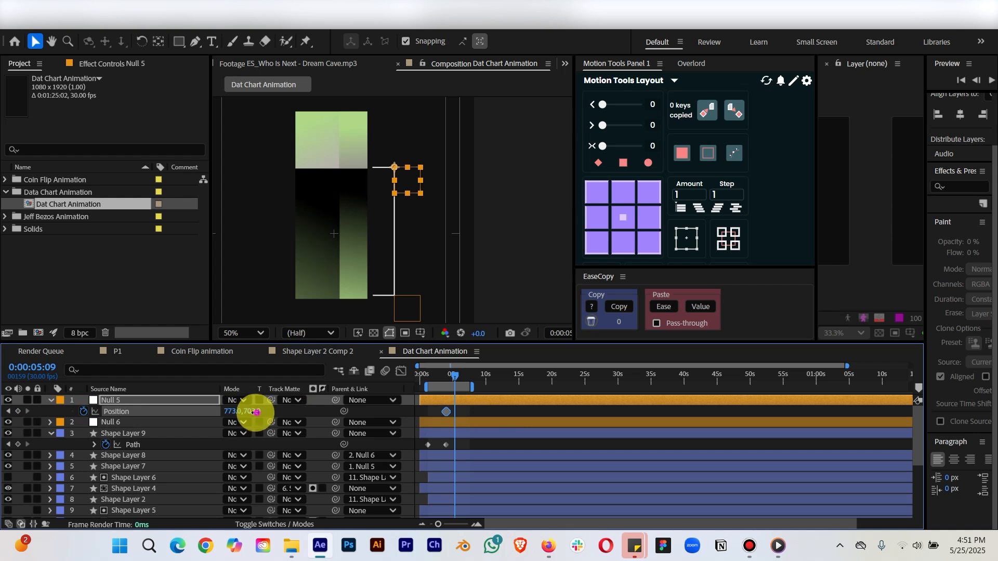
pyautogui.moveTo(251, 411); pyautogui.dragTo(134, 400)
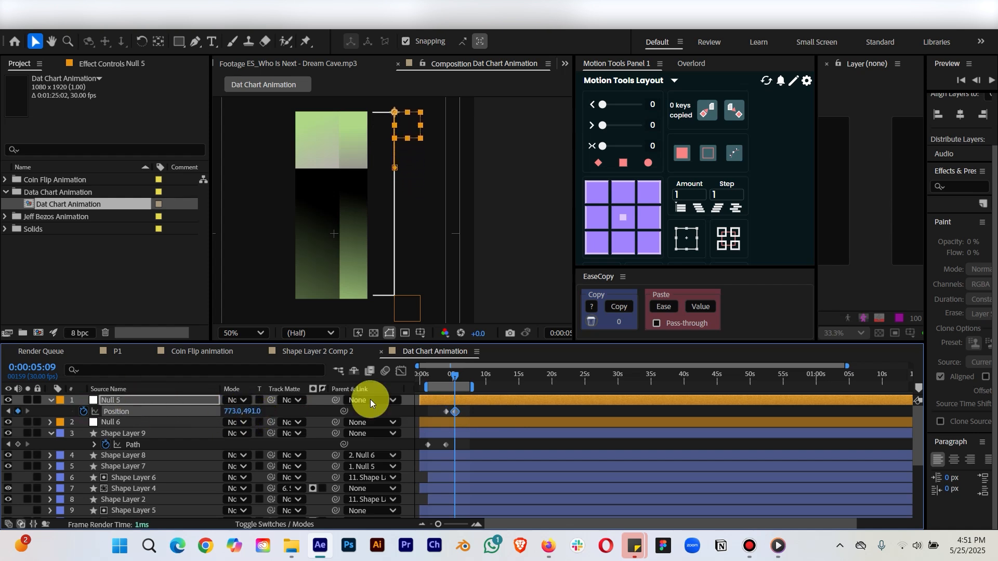
# Shift Null 5's two Position keyframes earlier so the bracket's rise lines up with the bar's growth.
pyautogui.moveTo(457, 376); pyautogui.dragTo(440, 413)
pyautogui.press('space')
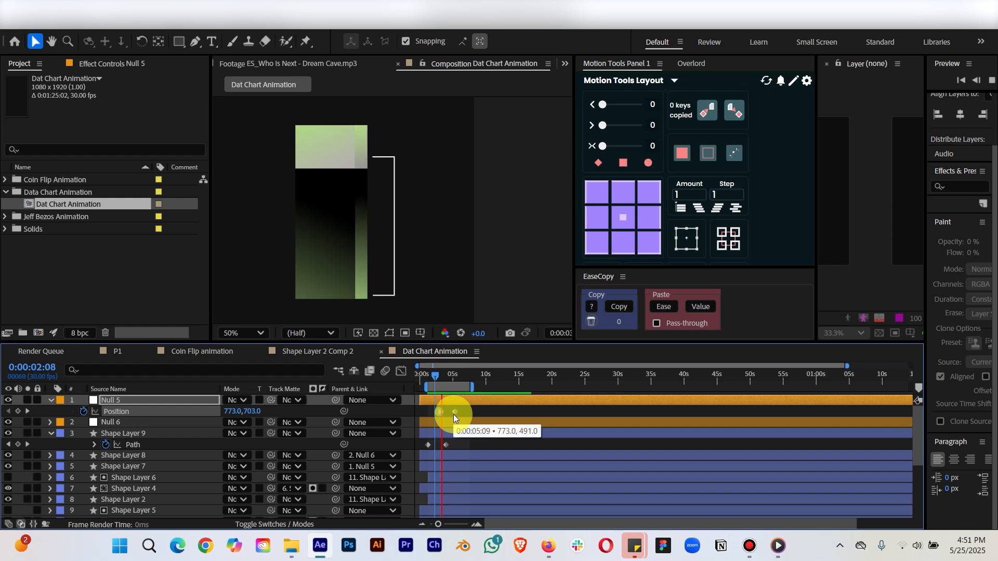
pyautogui.press('space')
pyautogui.moveTo(446, 380); pyautogui.dragTo(444, 410)
pyautogui.click(444, 410)
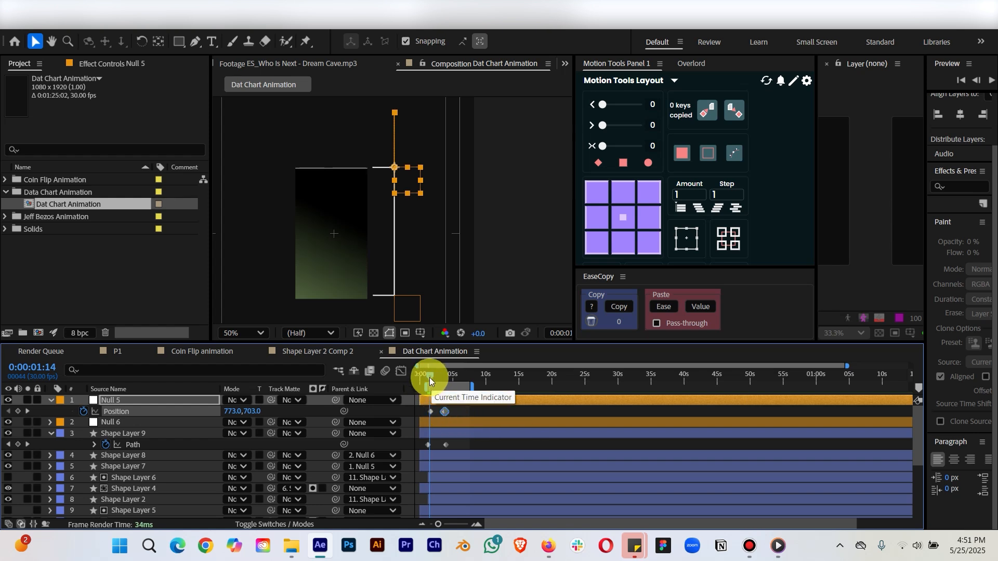
# Move Null 5's end Position keyframe slightly later and preview the bracket extending with the bar.
pyautogui.moveTo(431, 377)
pyautogui.mouseDown()
pyautogui.moveTo(448, 376)
pyautogui.moveTo(432, 384)
pyautogui.mouseUp()
pyautogui.click(448, 411)
pyautogui.press('space')
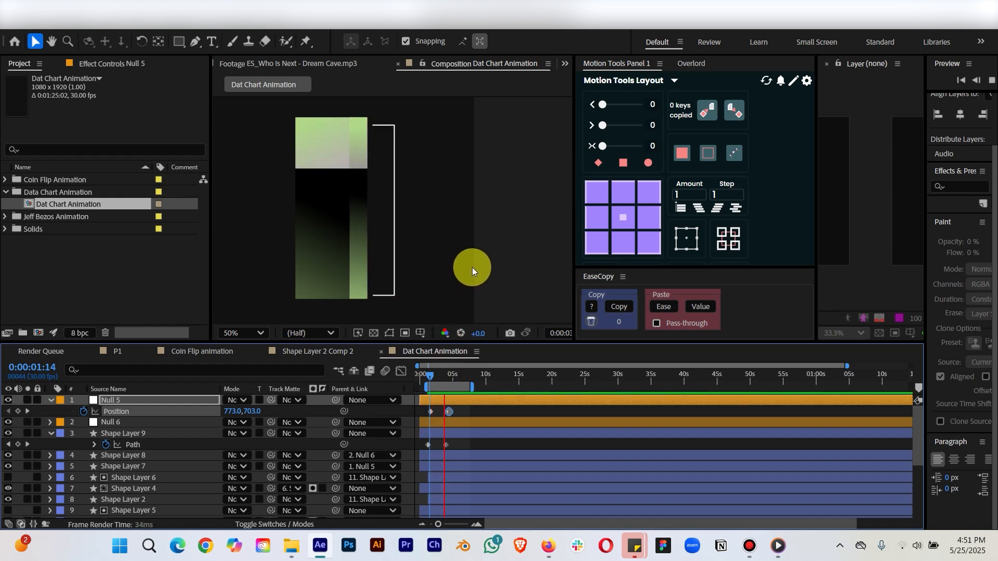
pyautogui.press('space')
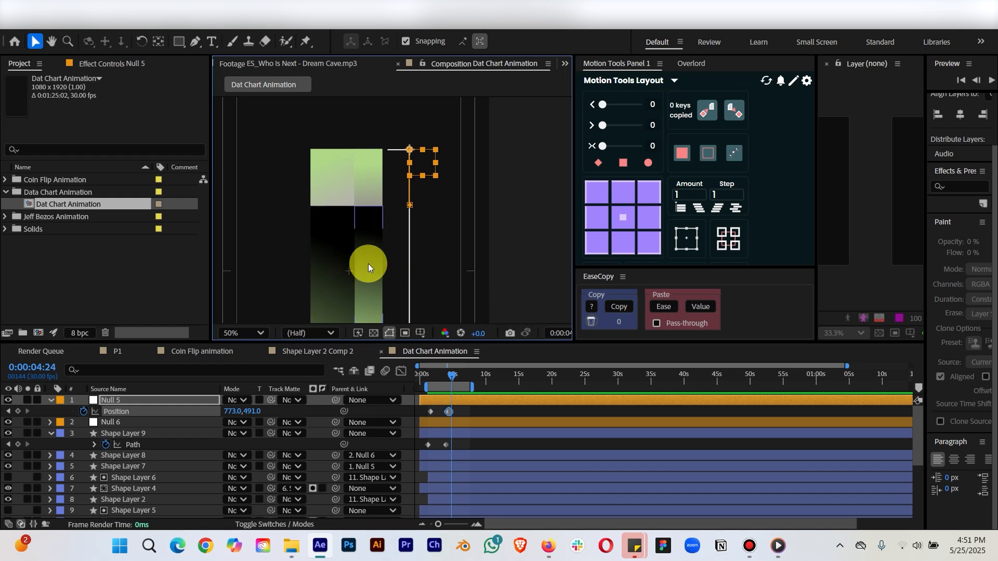
# Switch to the Jeff Bezos 2 reference video and examine the percentage labels and tick marks beside the bar.
pyautogui.press(',')
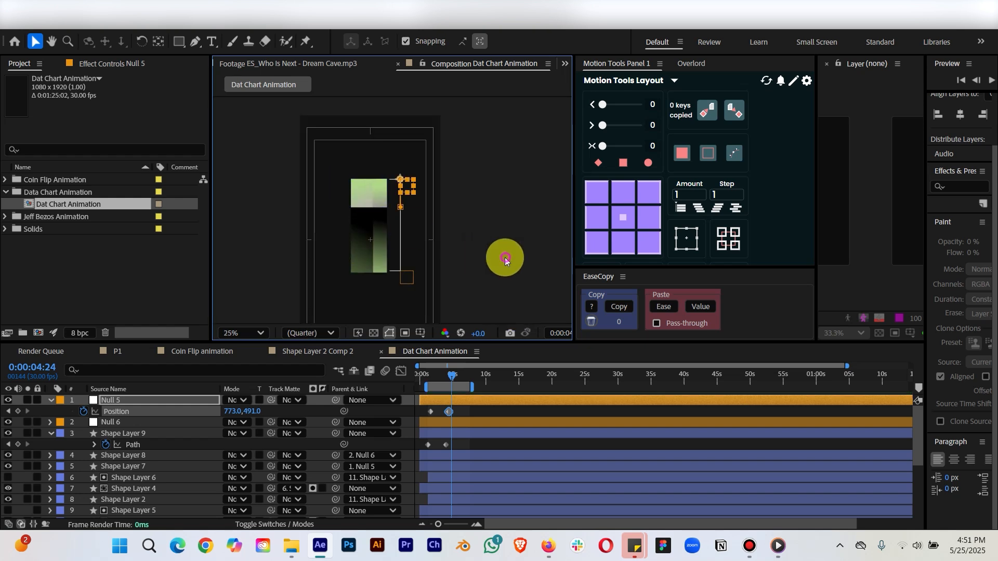
pyautogui.press('.')
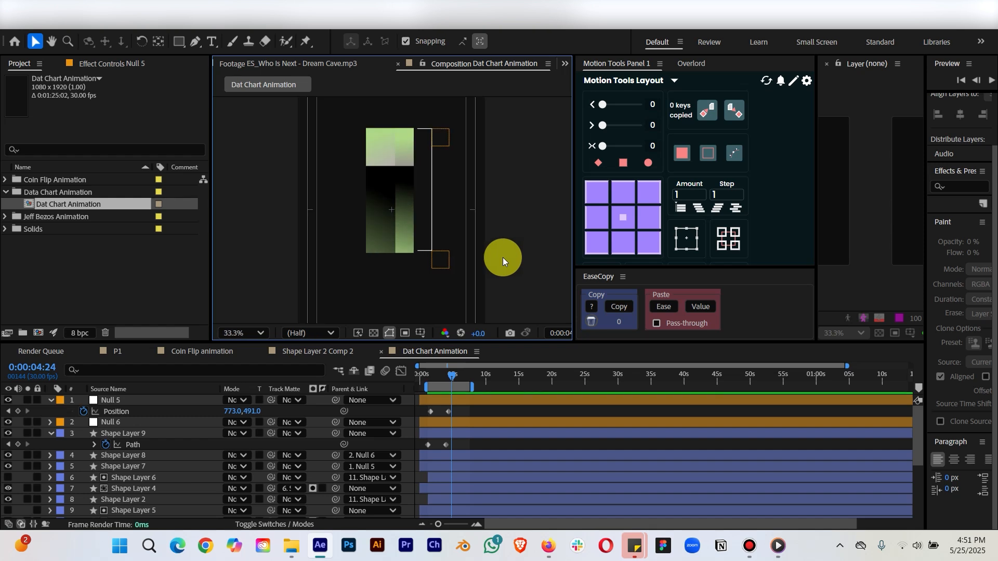
pyautogui.moveTo(522, 231); pyautogui.dragTo(544, 298)
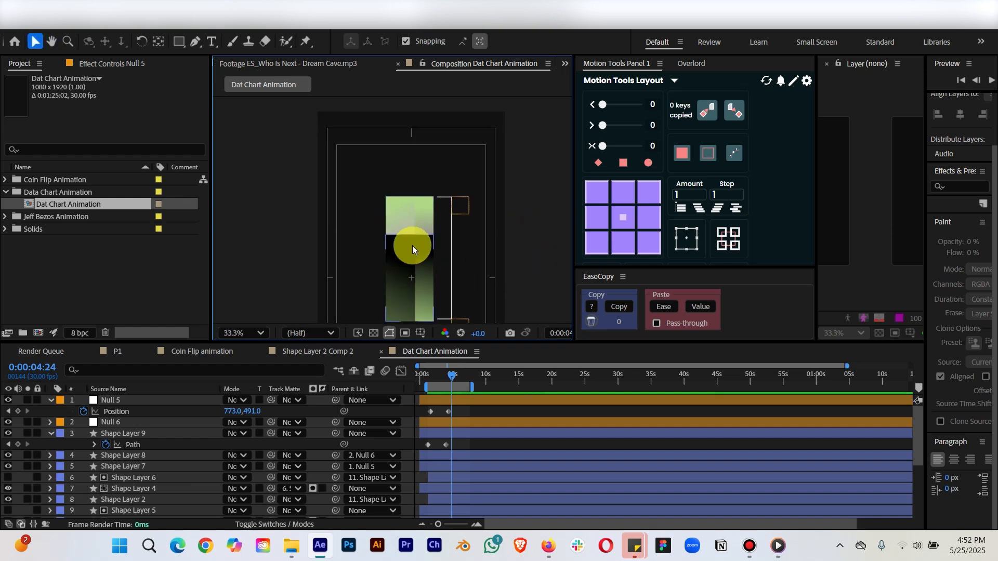
pyautogui.click(778, 545)
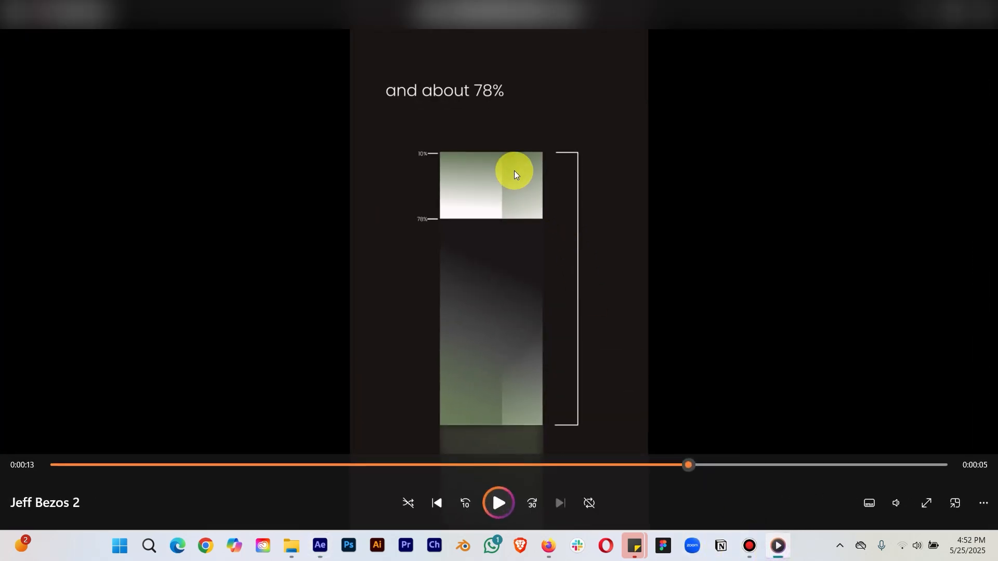
pyautogui.click(619, 464)
pyautogui.click(497, 502)
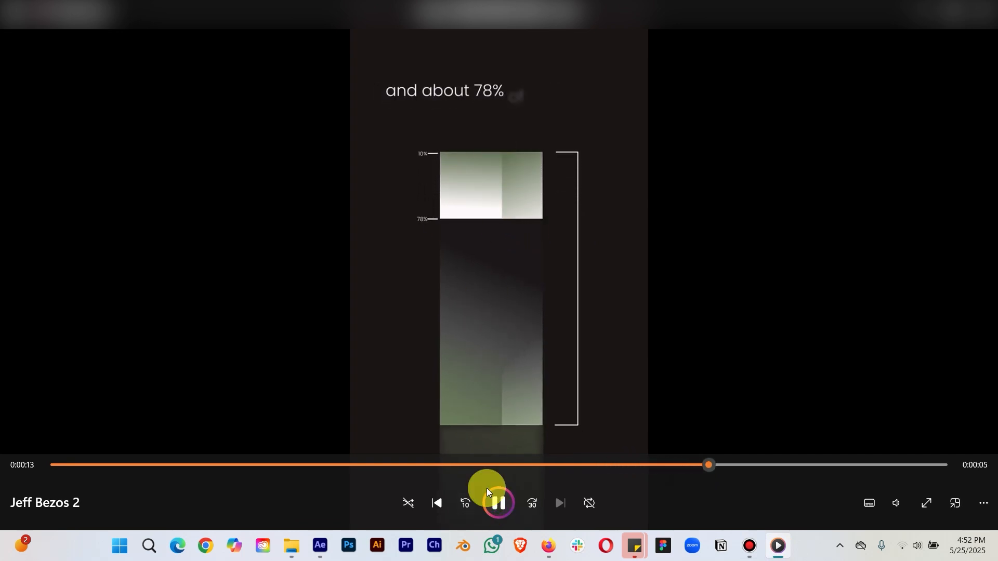
pyautogui.click(496, 507)
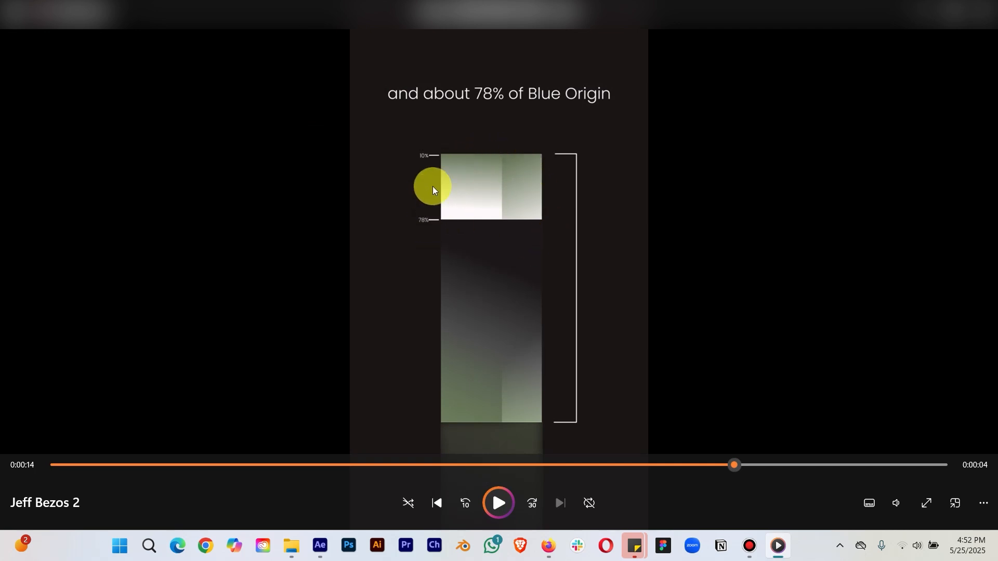
pyautogui.click(924, 10)
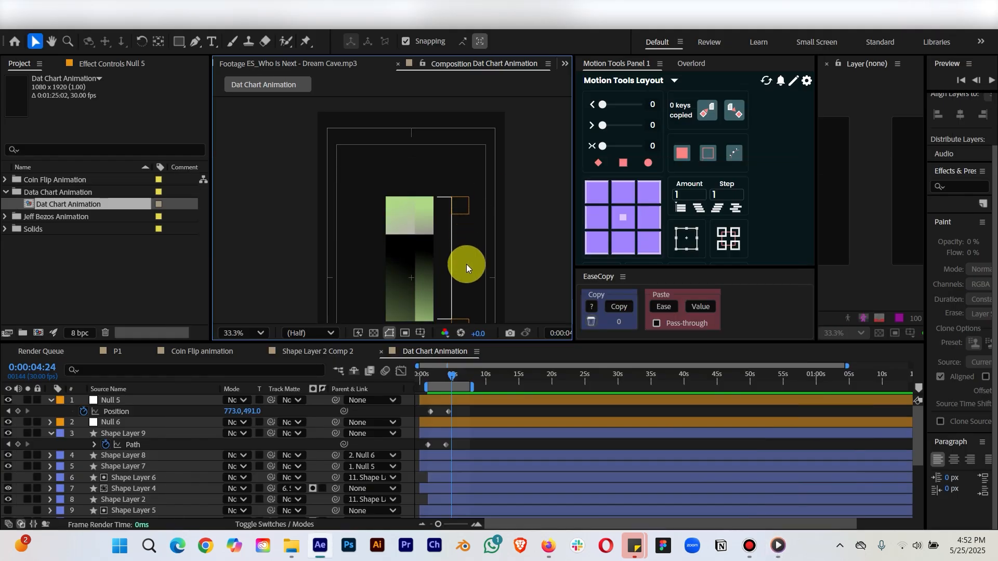
# Return to After Effects and preview the bar and bracket growing from 0:00:01:13.
pyautogui.moveTo(439, 524); pyautogui.dragTo(456, 524)
pyautogui.moveTo(492, 375); pyautogui.dragTo(440, 376)
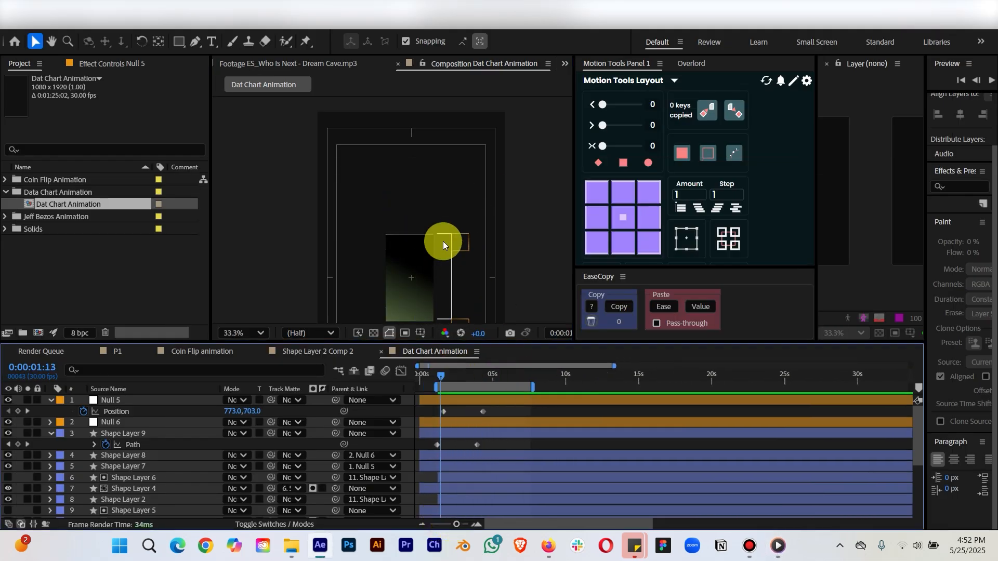
pyautogui.scroll(-1, 443, 240)
pyautogui.scroll(1, 512, 251)
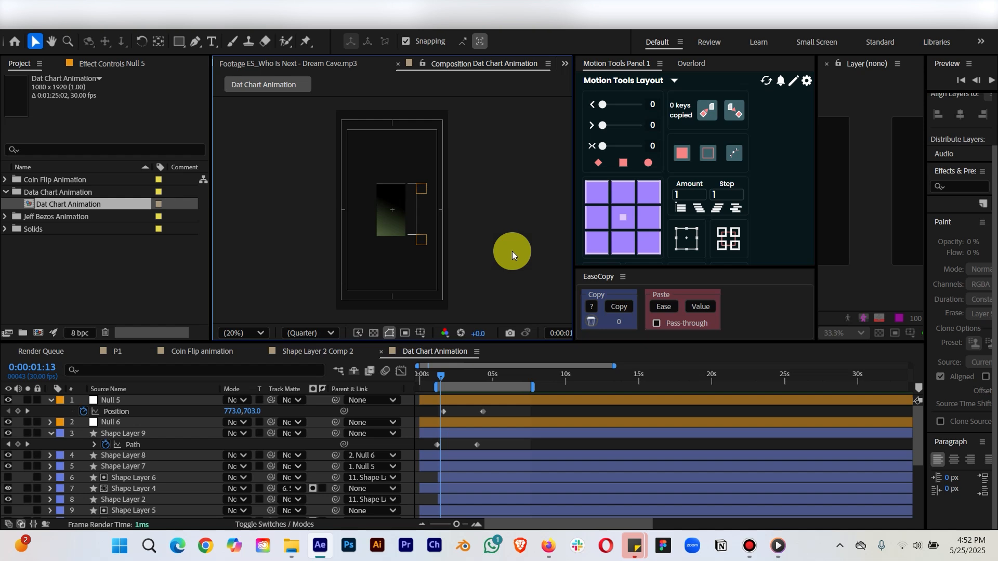
pyautogui.press('space')
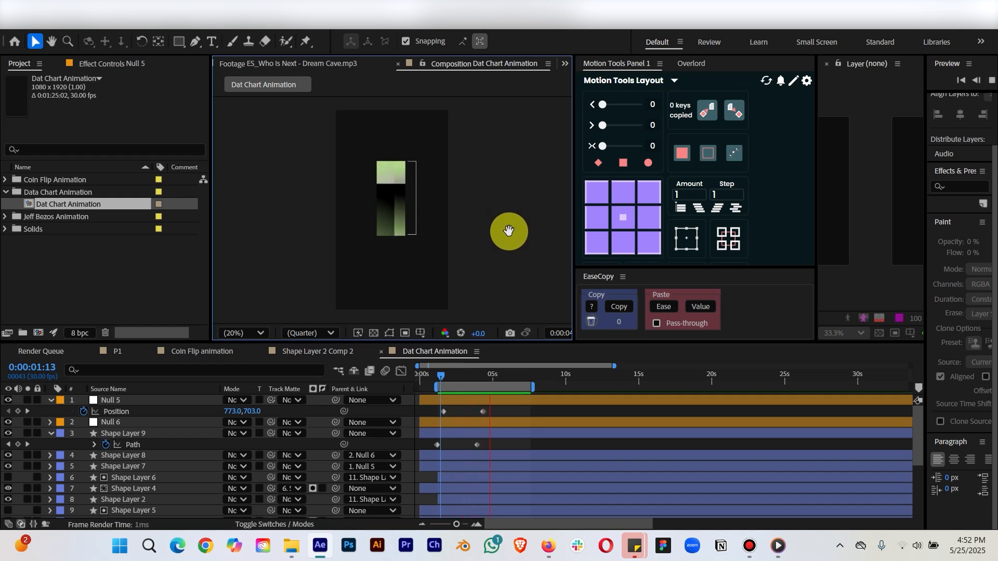
pyautogui.press('space')
pyautogui.scroll(2, 509, 232)
pyautogui.scroll(2, 516, 229)
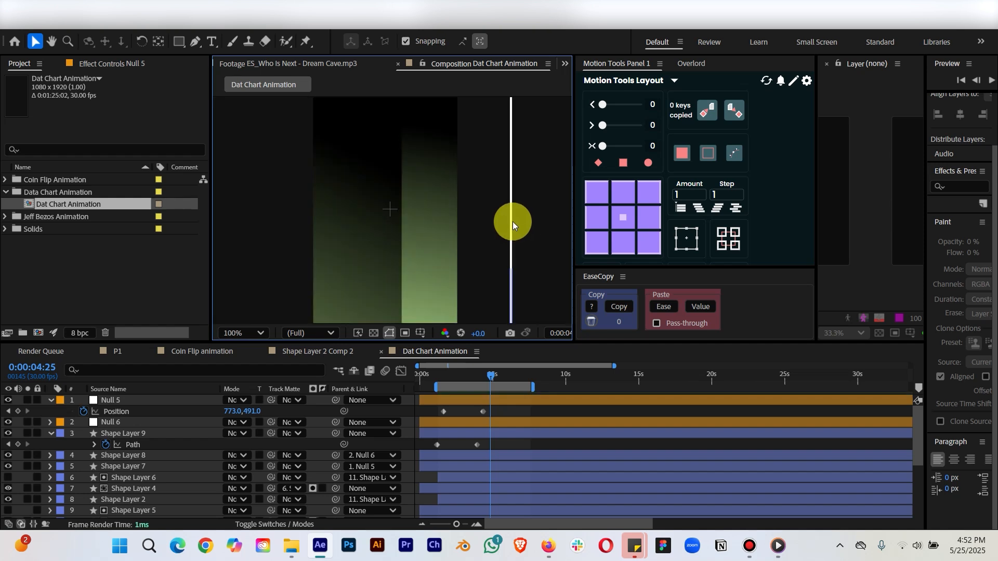
# Select the animated Path property of Rectangle 1 in Shape Layer 2, the bar's light green upper segment.
pyautogui.scroll(-1, 514, 213)
pyautogui.moveTo(412, 149); pyautogui.dragTo(418, 251)
pyautogui.press('v')
pyautogui.click(378, 226)
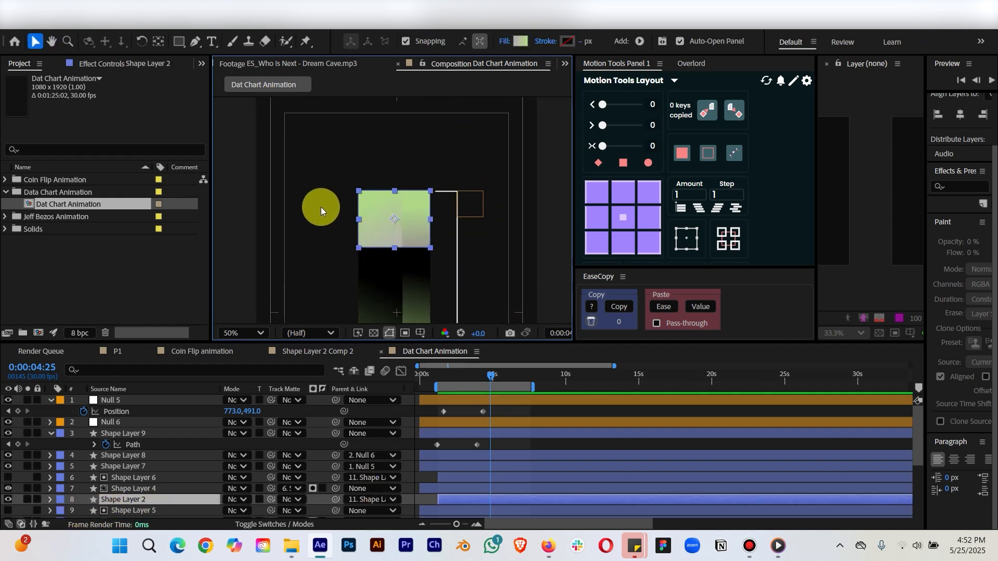
pyautogui.click(479, 378)
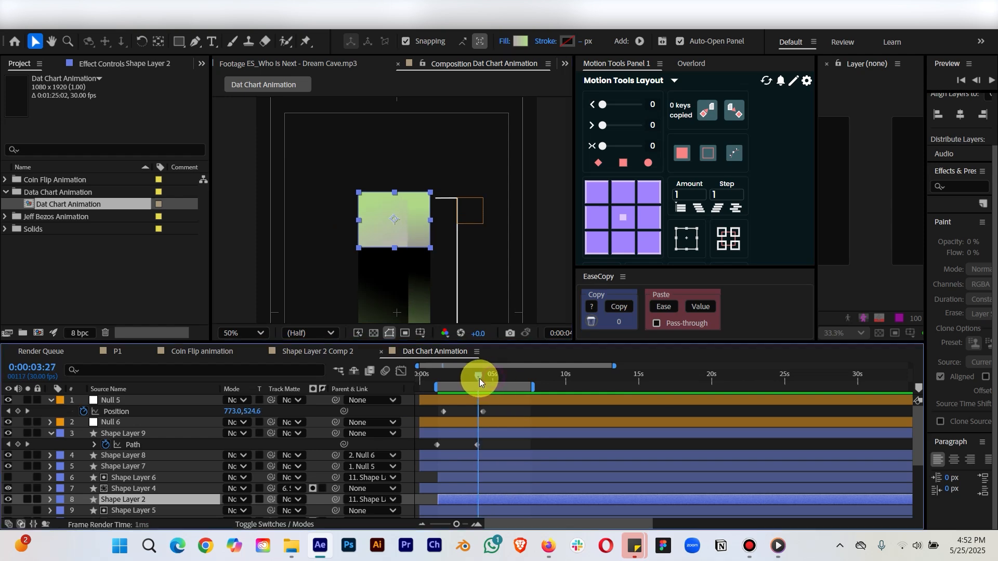
pyautogui.scroll(-3, 104, 436)
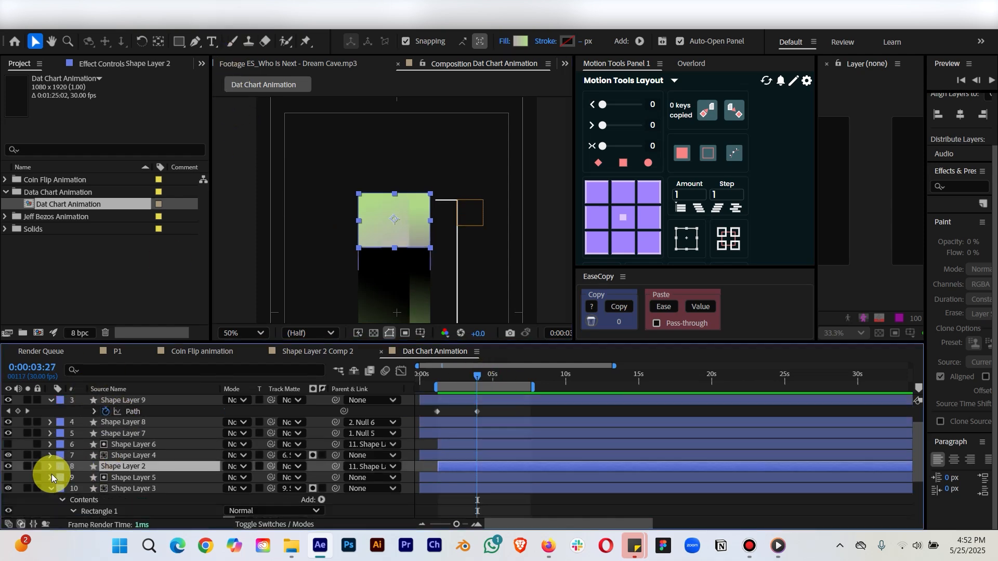
pyautogui.click(51, 467)
pyautogui.scroll(-3, 63, 494)
pyautogui.click(133, 468)
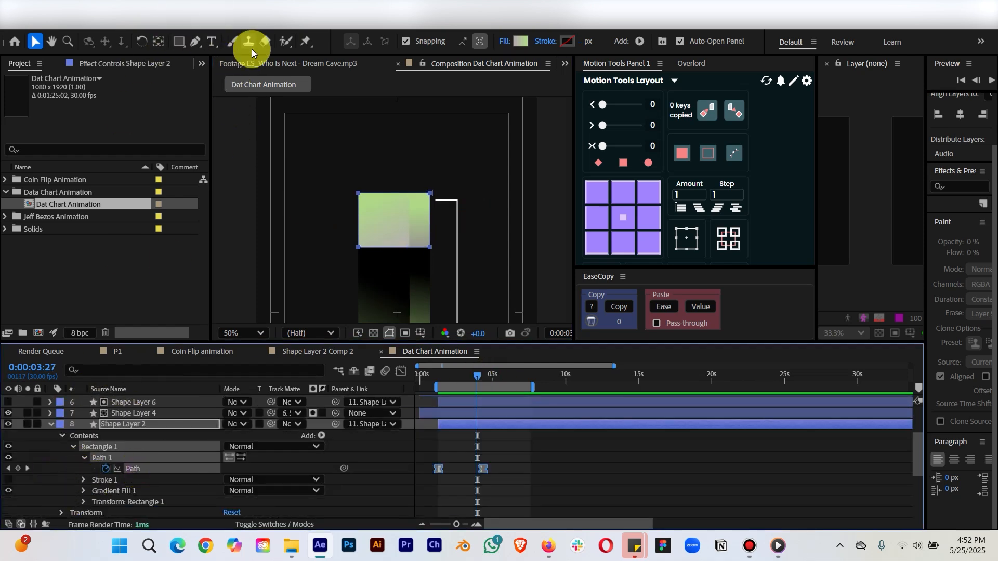
# Try creating nulls that follow the points of Shape Layer 2's path at 0:00:03:27, and undo them.
pyautogui.click(245, 11)
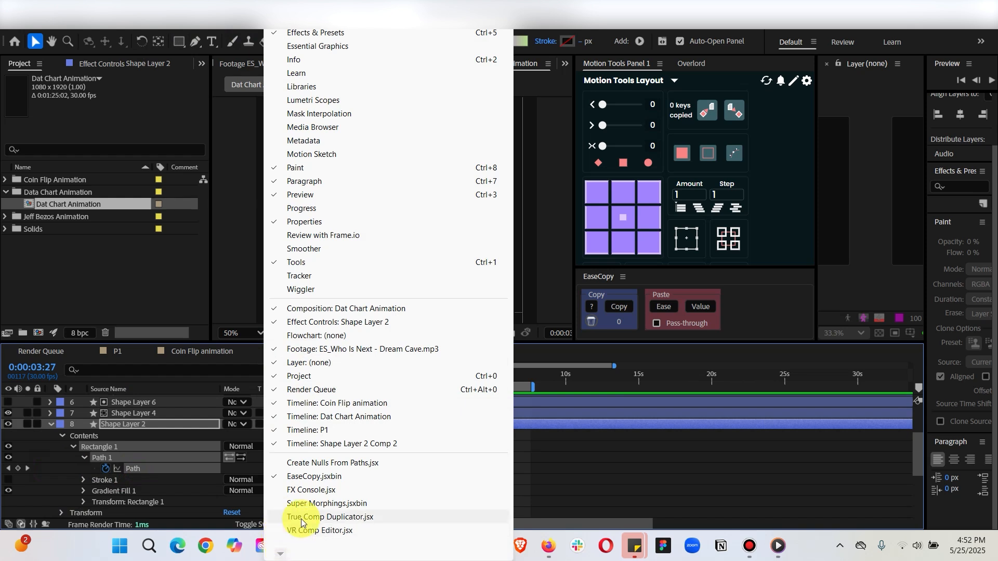
pyautogui.click(315, 463)
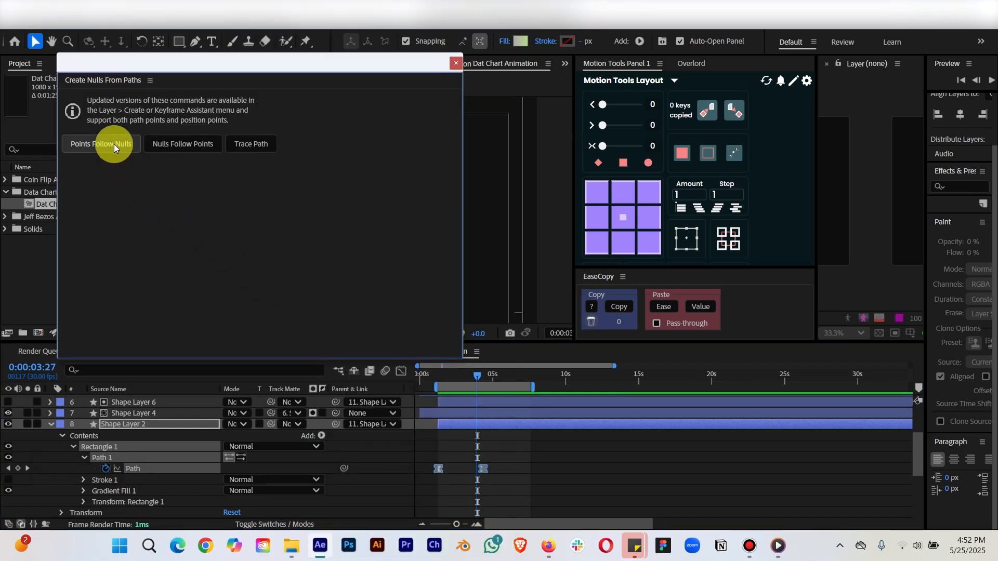
pyautogui.click(174, 145)
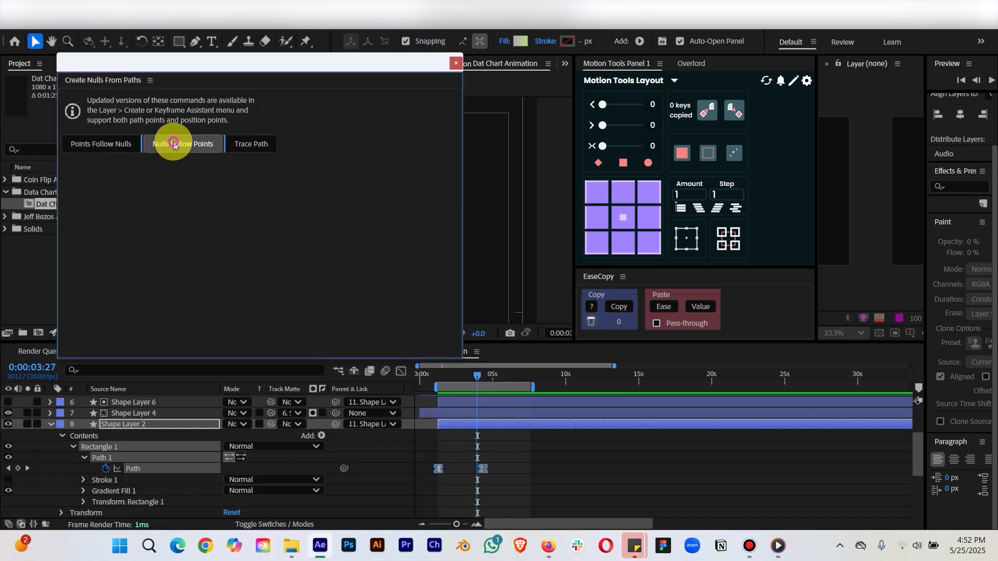
pyautogui.click(454, 64)
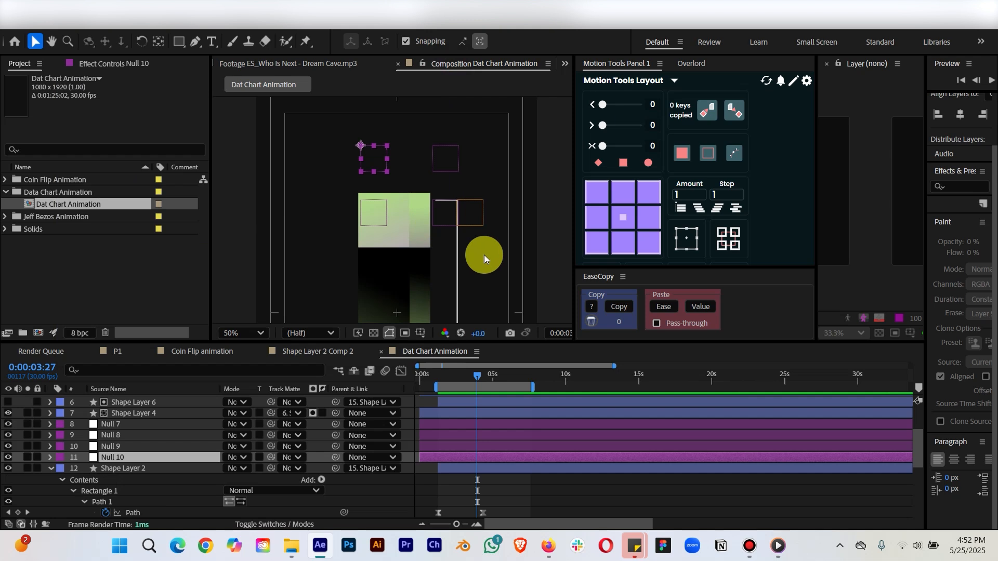
pyautogui.moveTo(479, 377); pyautogui.dragTo(439, 381)
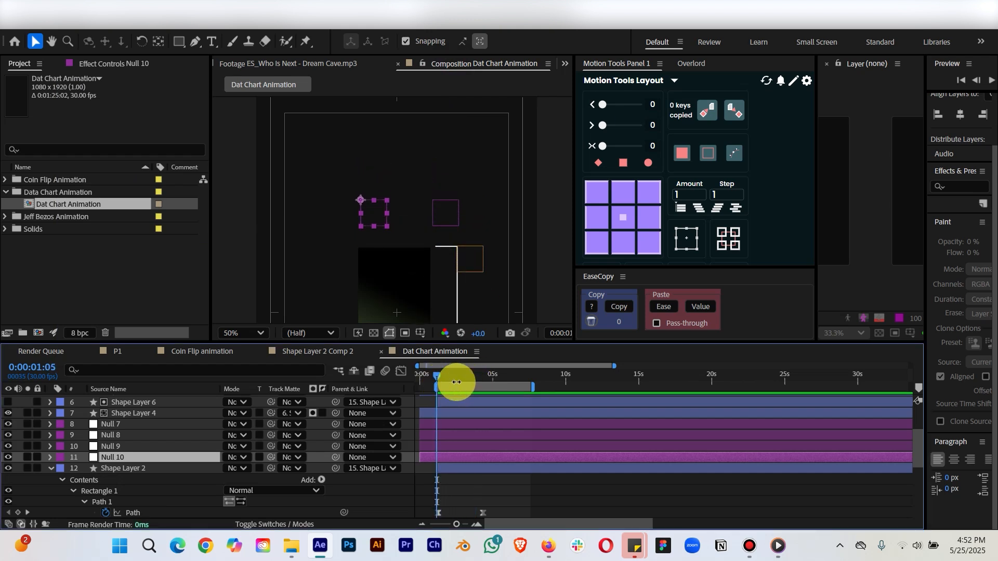
pyautogui.hotkey('ctrl', 'z')
# At 0:00:01:09, create nulls from Shape Layer 2's path with the Nulls Follow Points option.
pyautogui.click(460, 376)
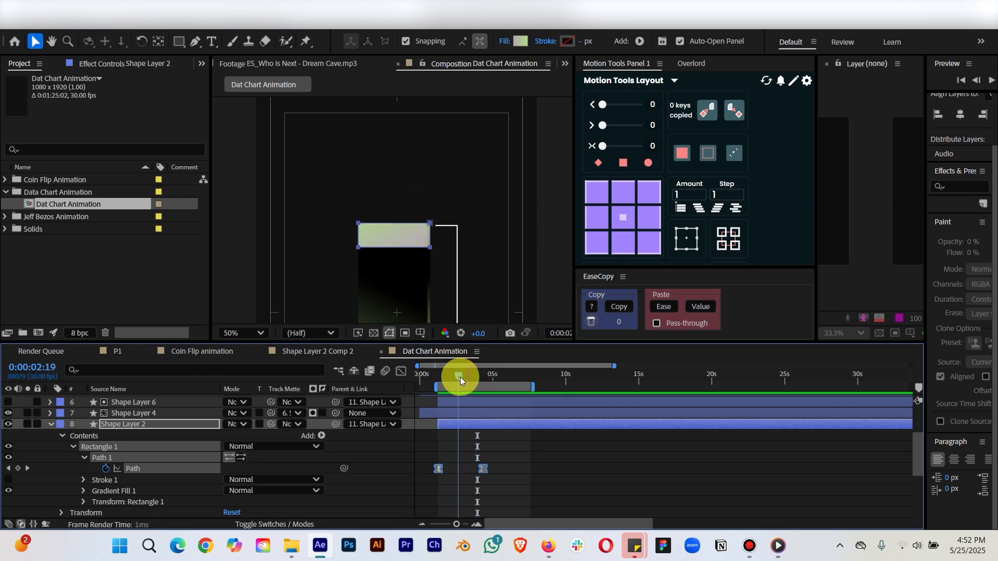
pyautogui.moveTo(459, 376); pyautogui.dragTo(441, 377)
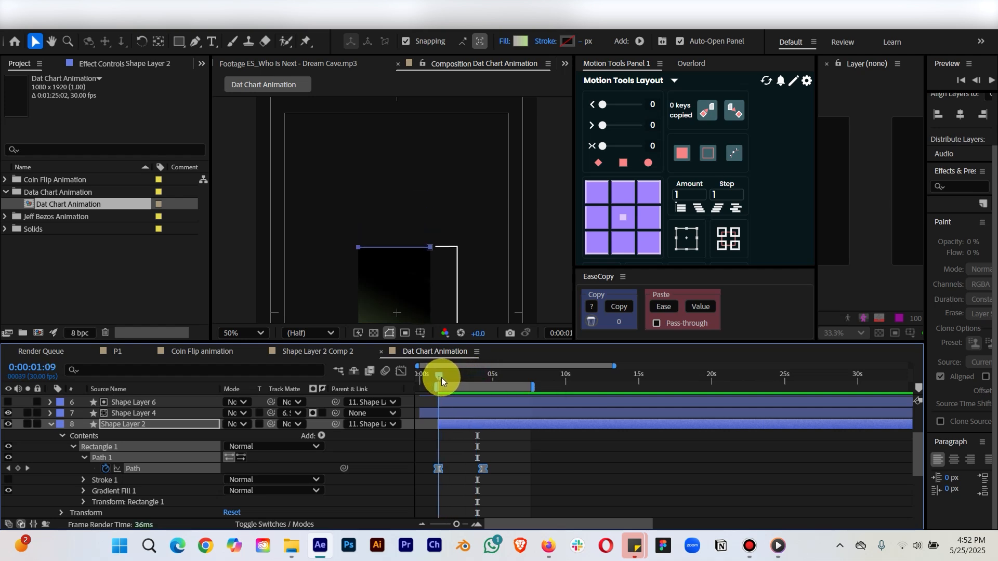
pyautogui.click(233, 30)
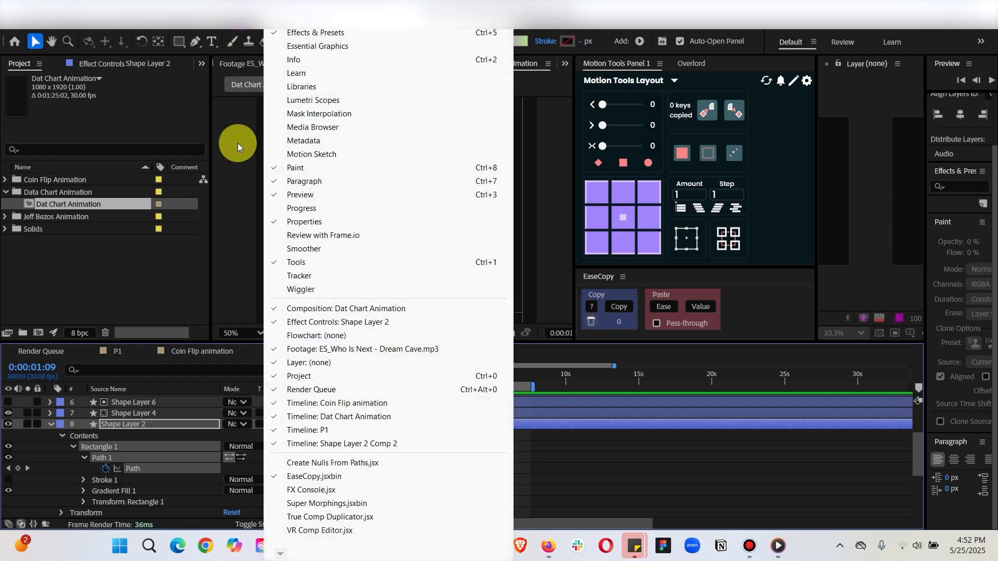
pyautogui.click(323, 462)
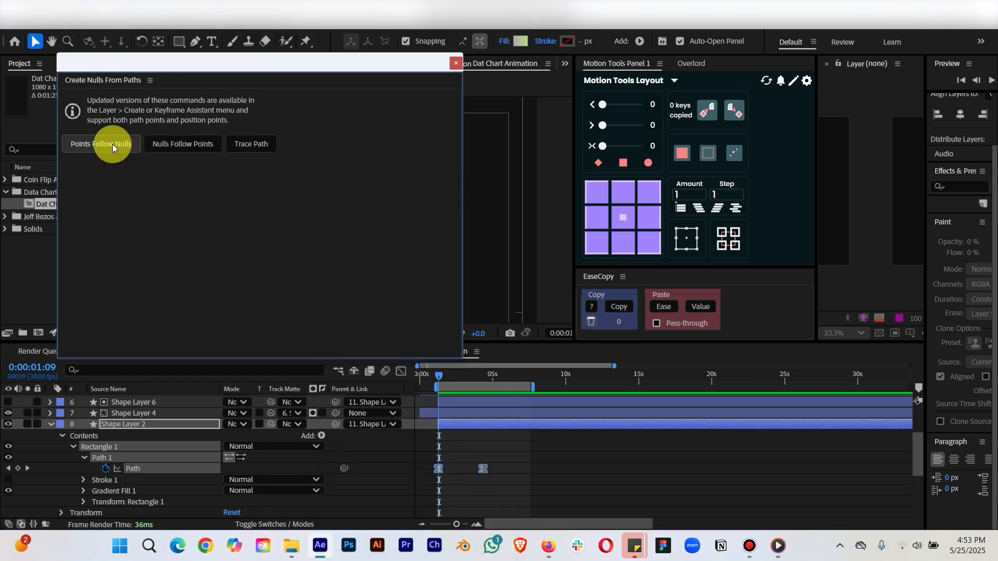
pyautogui.click(184, 143)
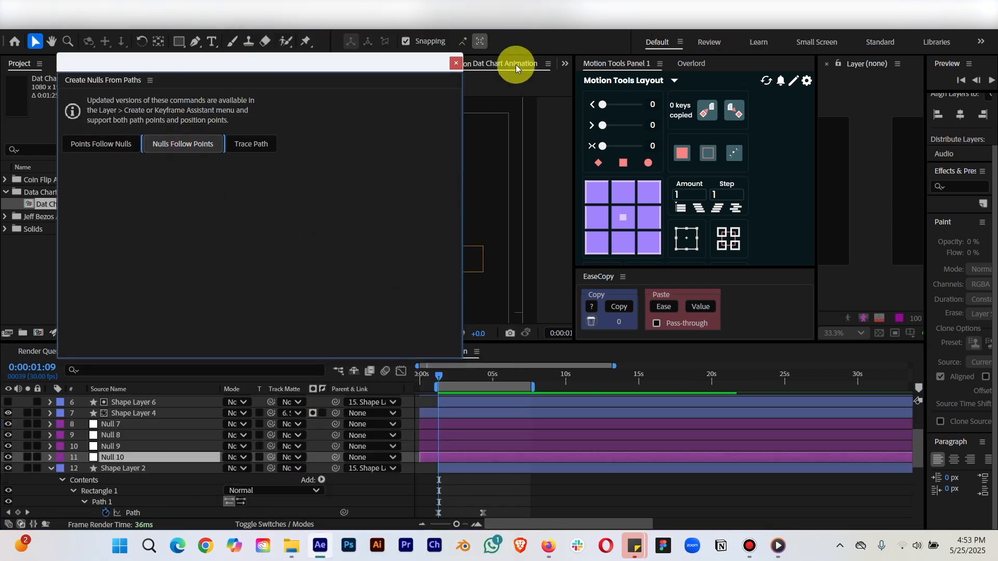
pyautogui.click(455, 63)
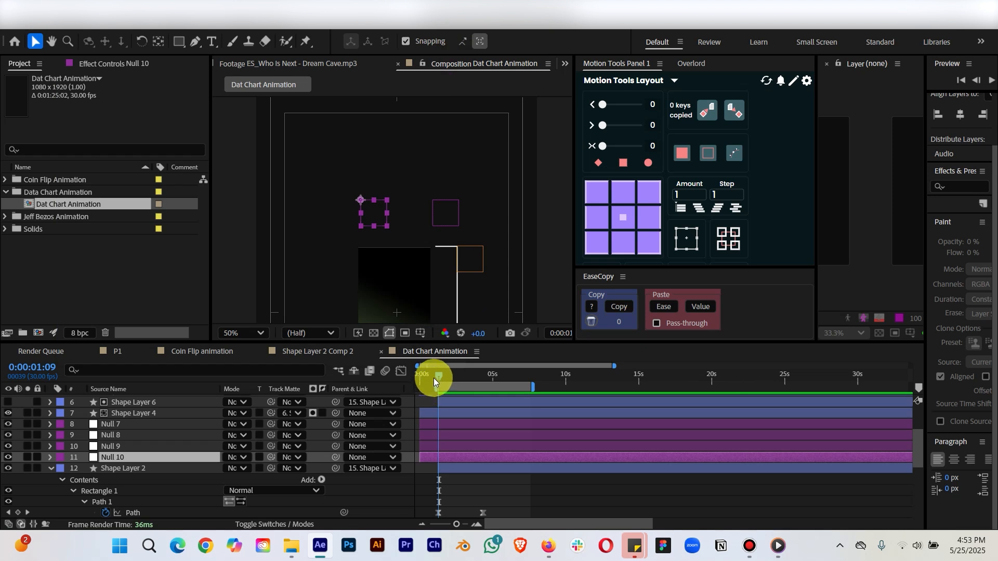
pyautogui.moveTo(433, 379)
pyautogui.mouseDown()
pyautogui.moveTo(501, 386)
pyautogui.moveTo(429, 388)
pyautogui.mouseUp()
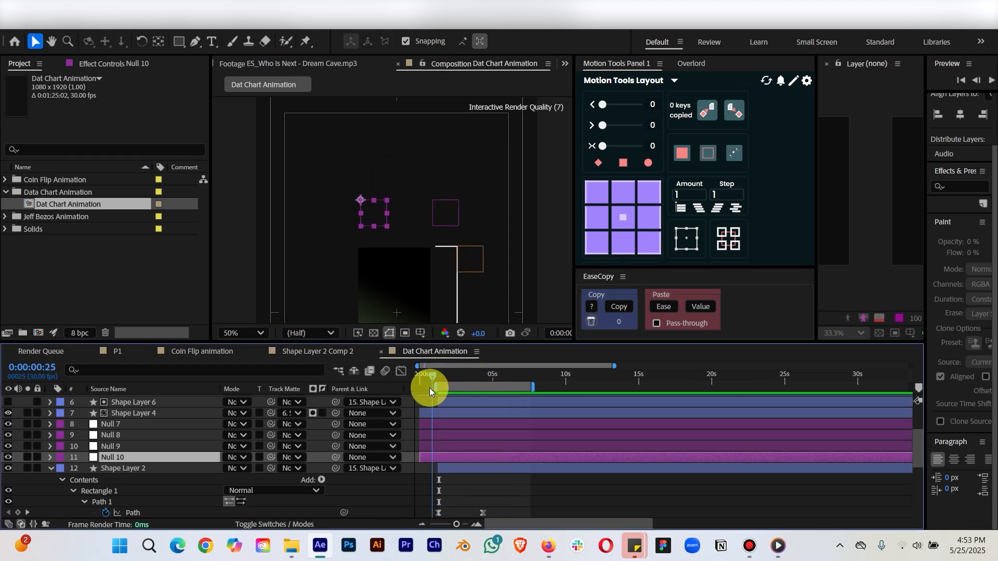
# At 0:00:00:24, draw a short horizontal white line with the Pen tool just left of the bar's top edge.
pyautogui.scroll(1, 437, 252)
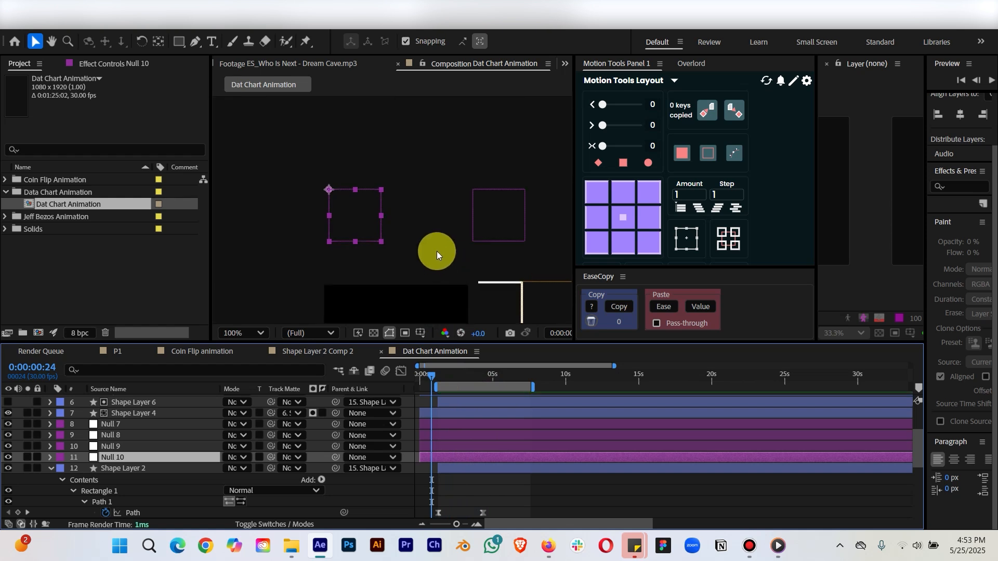
pyautogui.moveTo(417, 232); pyautogui.dragTo(428, 162)
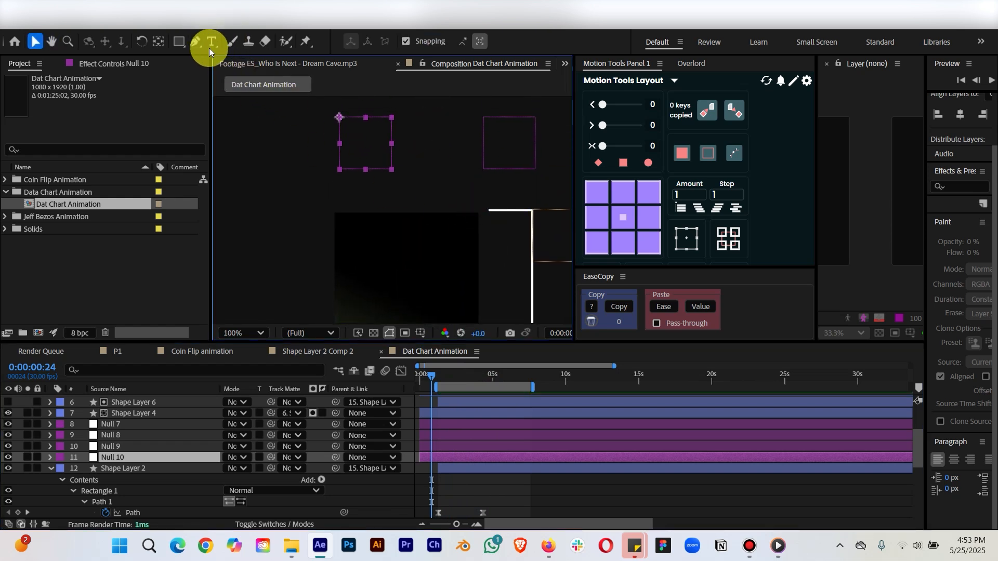
pyautogui.click(195, 42)
pyautogui.click(551, 475)
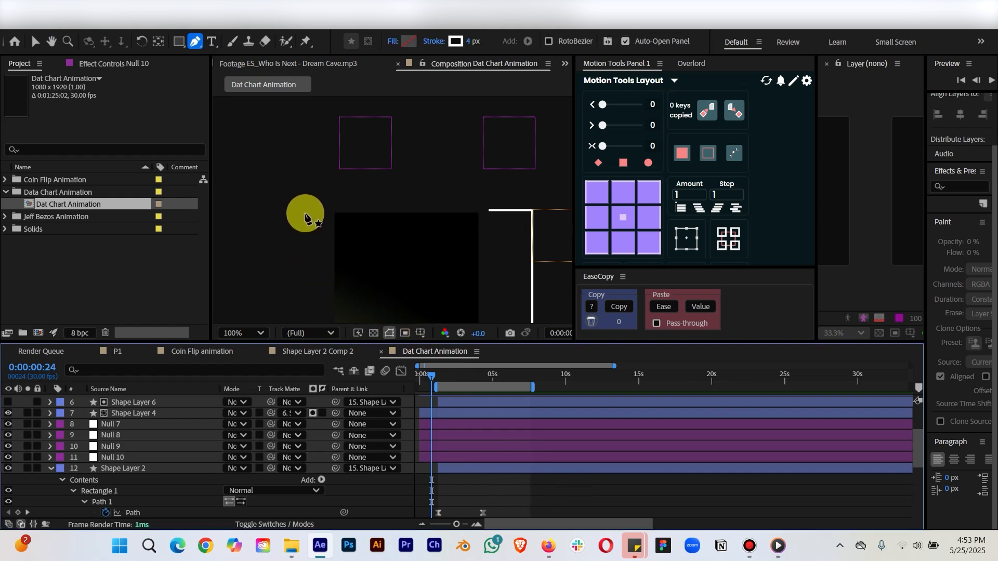
pyautogui.click(305, 213)
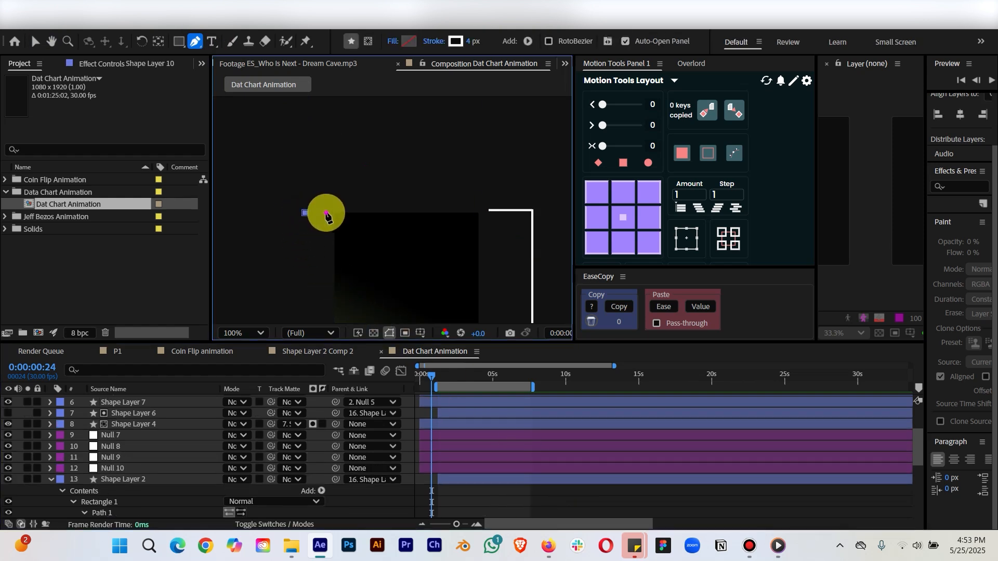
pyautogui.click(325, 214)
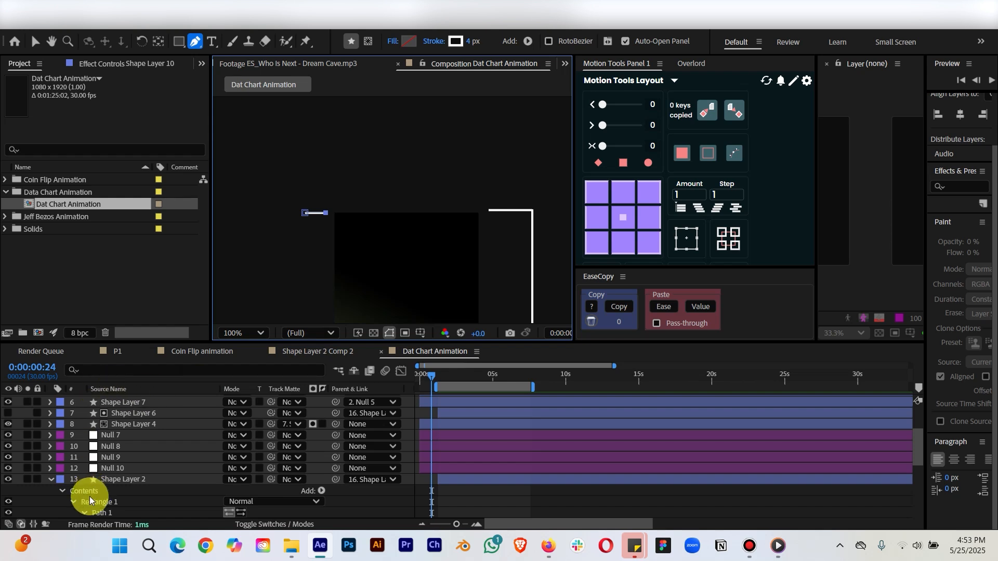
pyautogui.click(51, 479)
pyautogui.scroll(3, 555, 435)
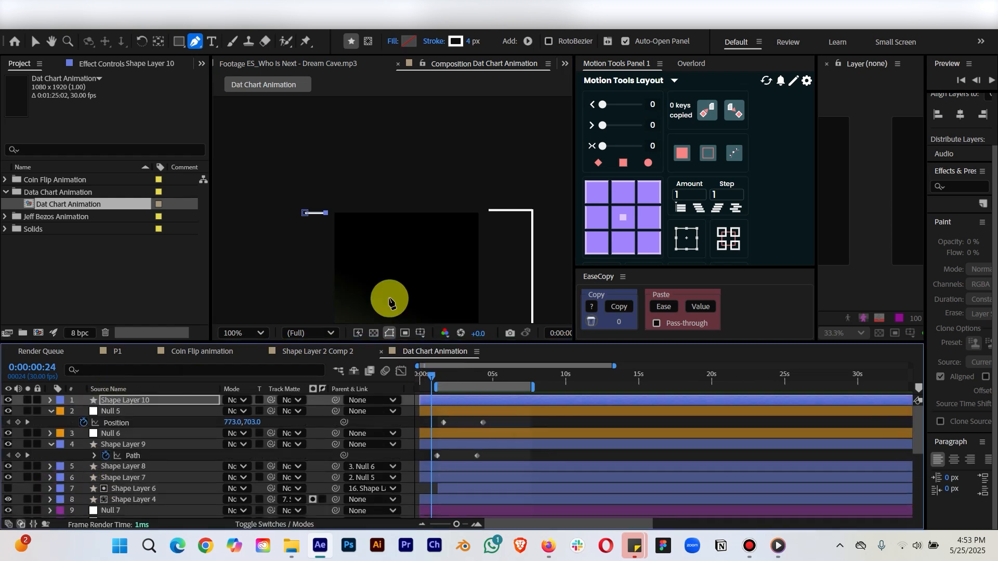
pyautogui.click(521, 422)
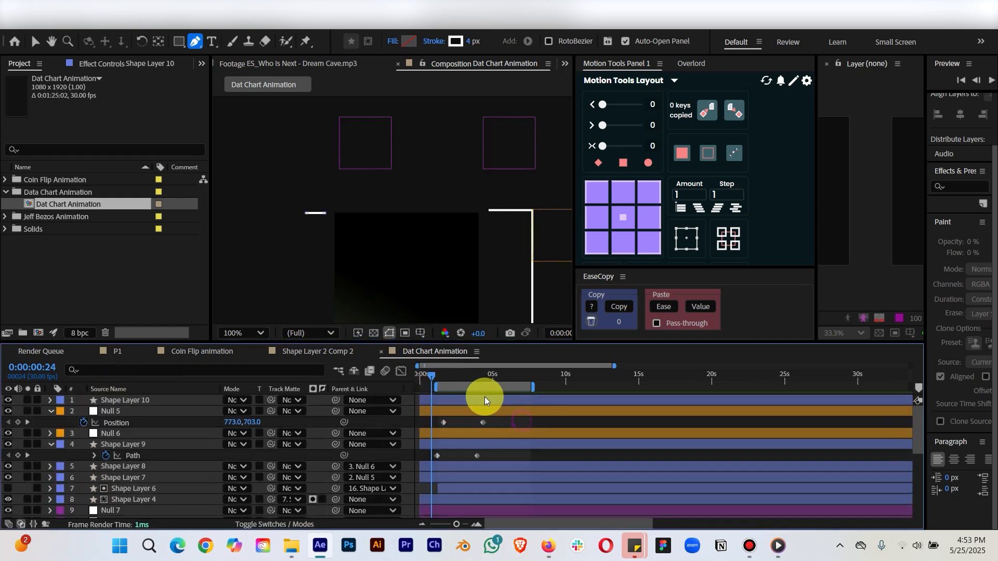
pyautogui.press('v')
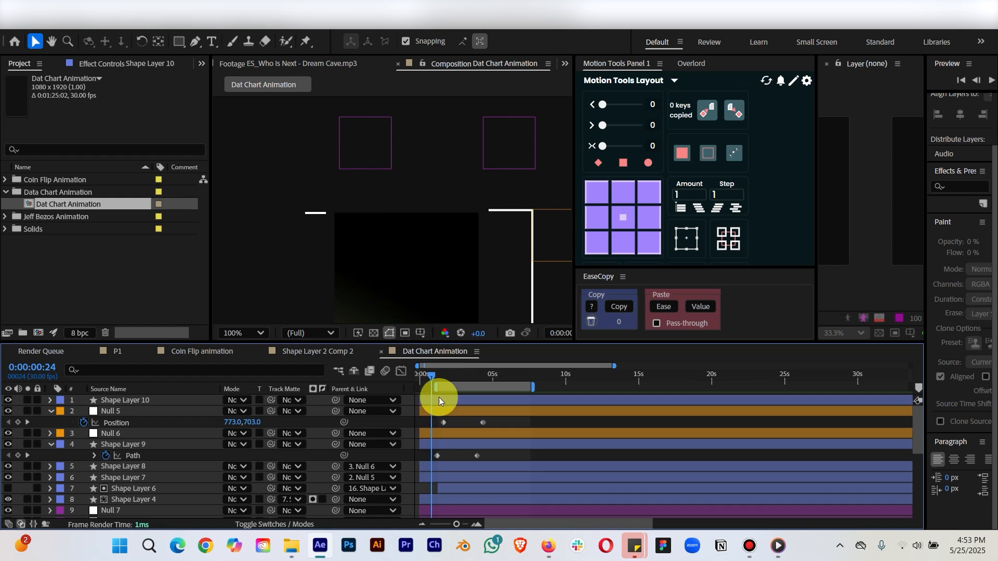
# Move the short line's layer, Shape Layer 10, down the layer stack to directly above Null 7.
pyautogui.click(389, 168)
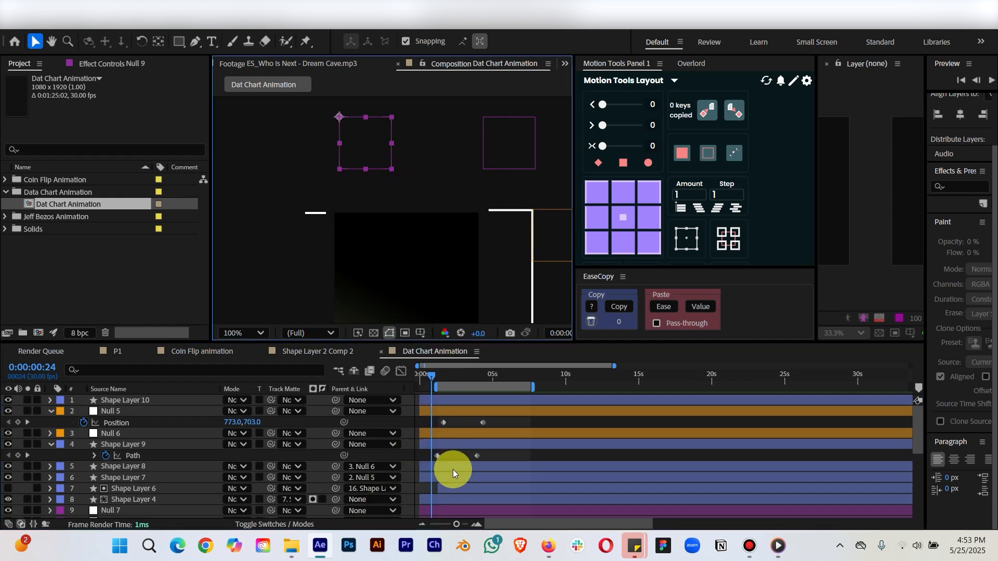
pyautogui.scroll(-3, 453, 469)
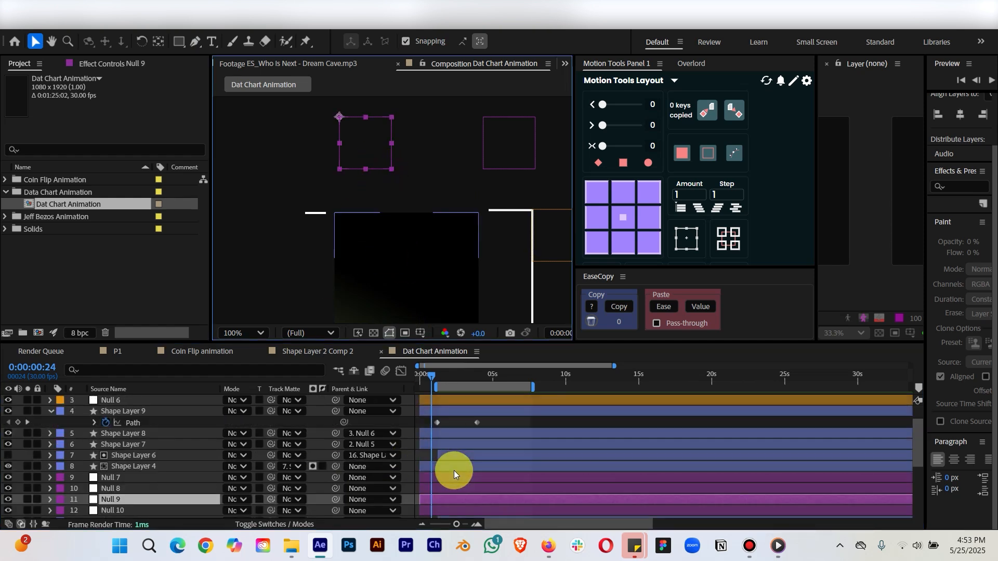
pyautogui.scroll(3, 133, 413)
pyautogui.click(132, 401)
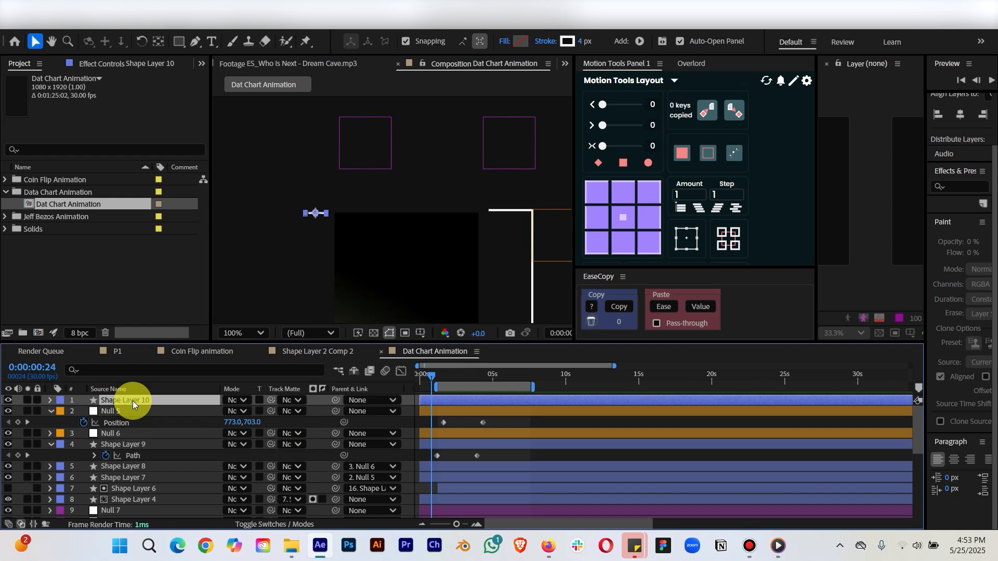
pyautogui.hotkey('ctrl', '[')
pyautogui.hotkey('ctrl', '[')
pyautogui.hotkey('ctrl', '[')
pyautogui.hotkey('ctrl', '[')
pyautogui.hotkey('ctrl', '[')
pyautogui.hotkey('ctrl', '[')
pyautogui.hotkey('ctrl', '[')
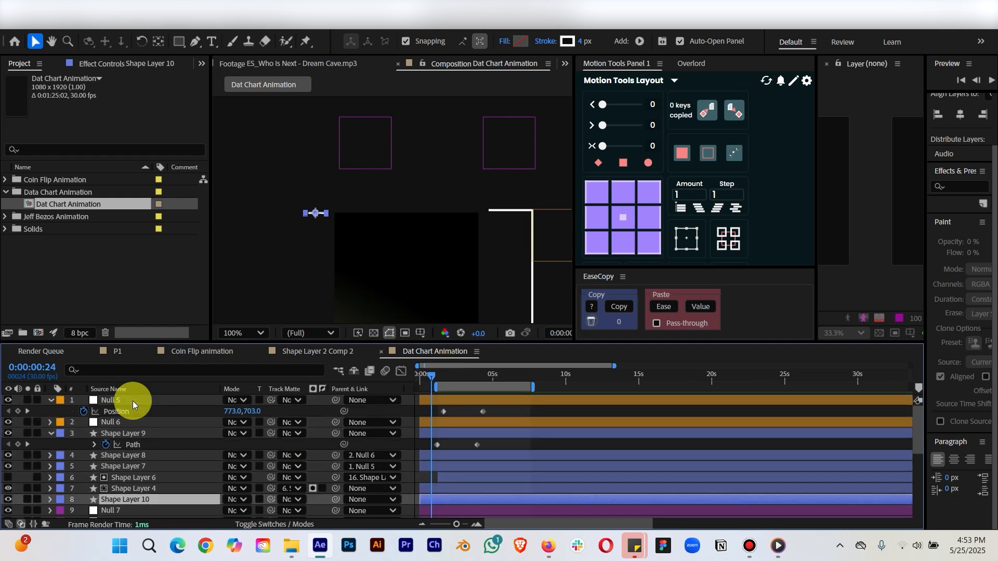
pyautogui.scroll(-2, 385, 270)
pyautogui.scroll(-3, 488, 487)
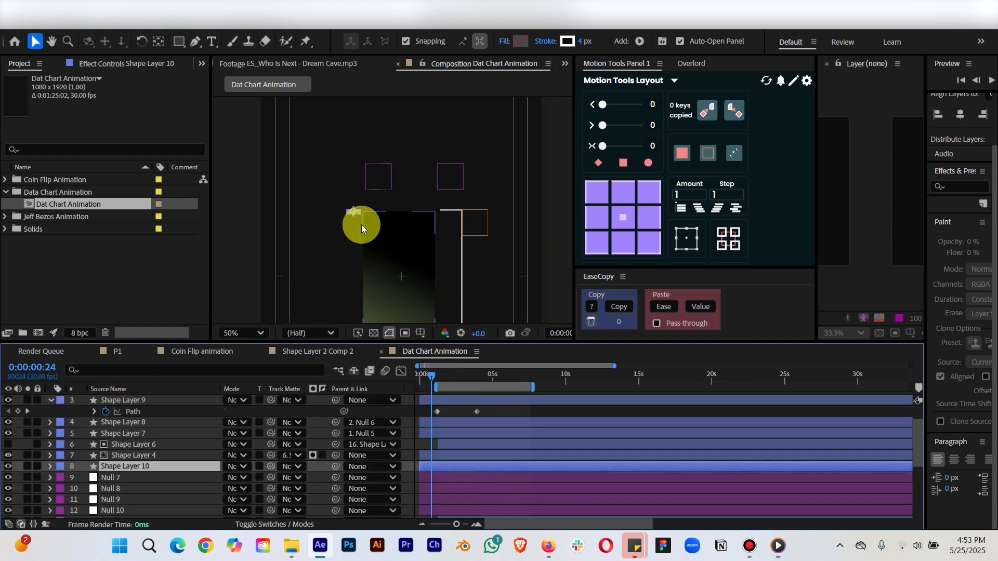
# Delete Null 7, Null 8 and Null 10, keeping only Null 9 above the bar.
pyautogui.click(377, 188)
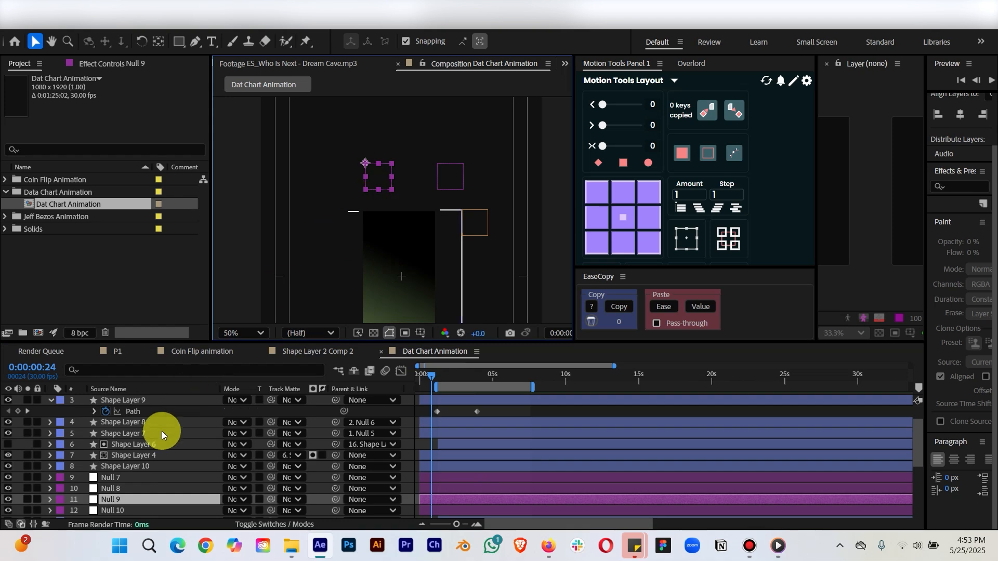
pyautogui.click(354, 211)
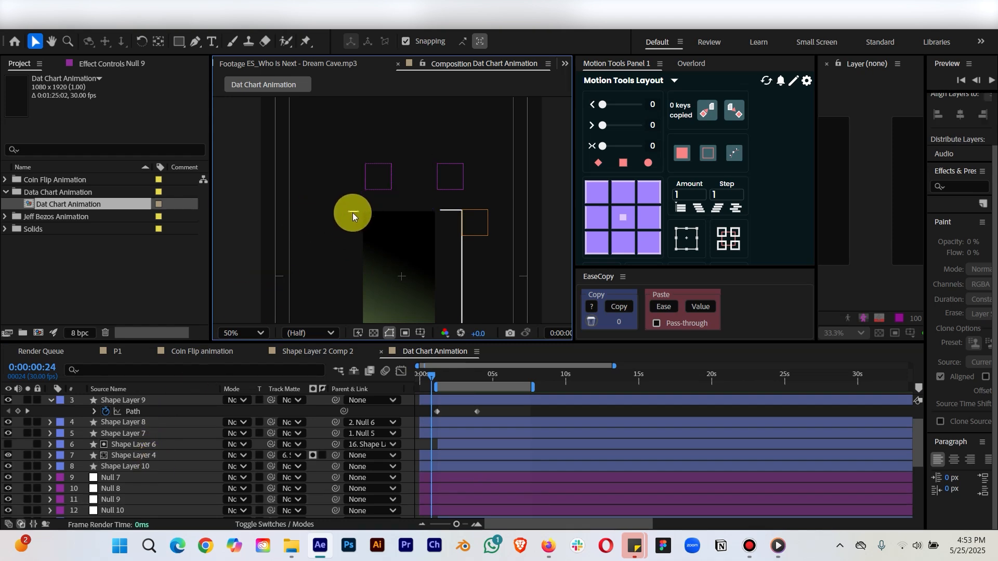
pyautogui.click(353, 212)
pyautogui.click(375, 191)
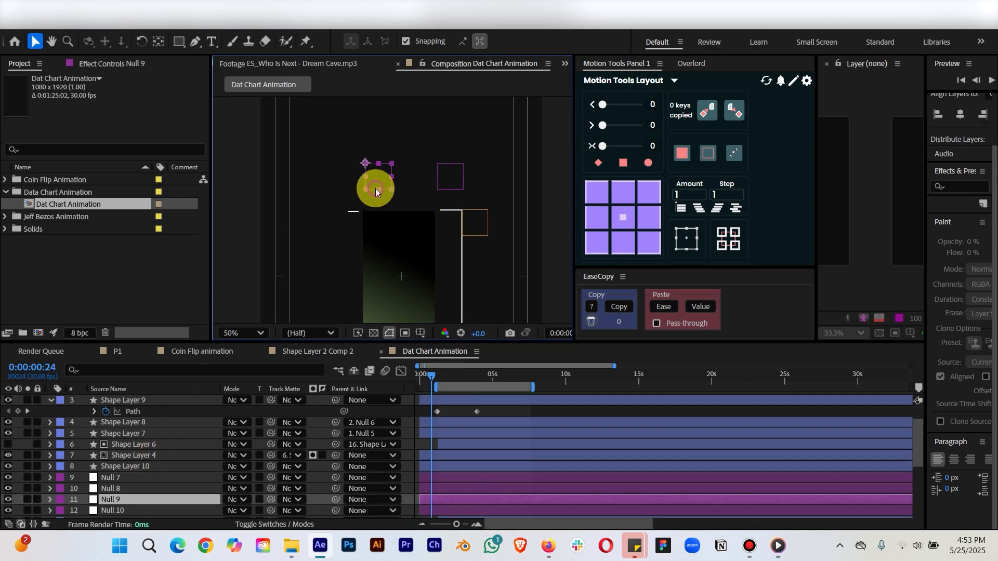
pyautogui.click(120, 486)
pyautogui.keyDown('ctrl'); pyautogui.click(117, 478); pyautogui.keyUp('ctrl')
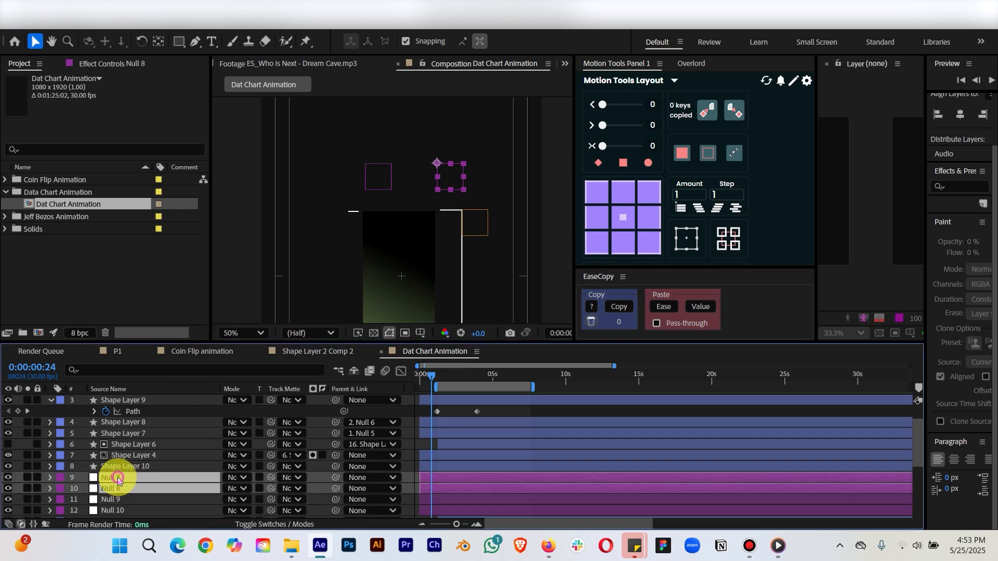
pyautogui.keyDown('ctrl'); pyautogui.click(120, 509); pyautogui.keyUp('ctrl')
pyautogui.press('Delete')
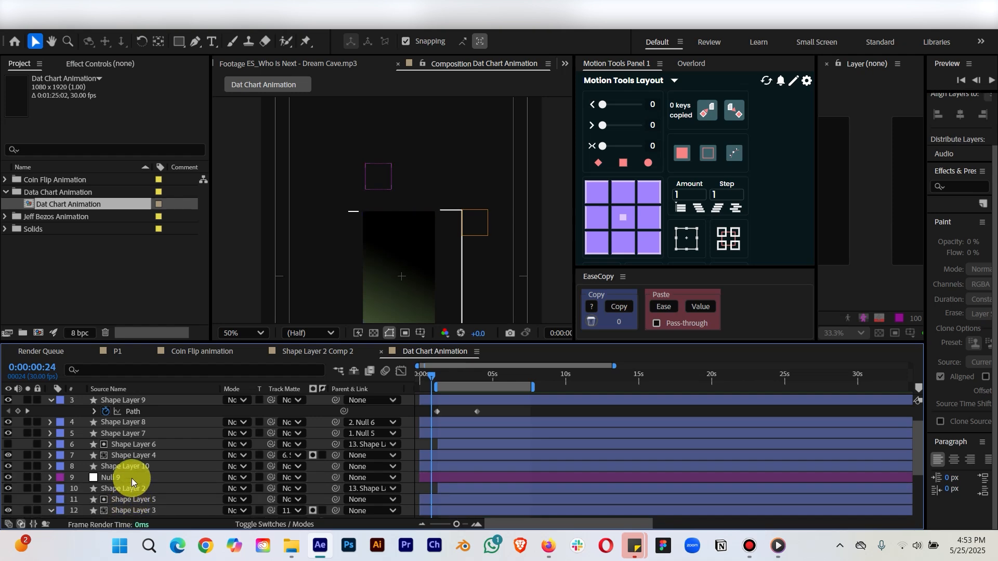
# Parent Shape Layer 10, the short line, to Null 9.
pyautogui.click(132, 478)
pyautogui.click(125, 465)
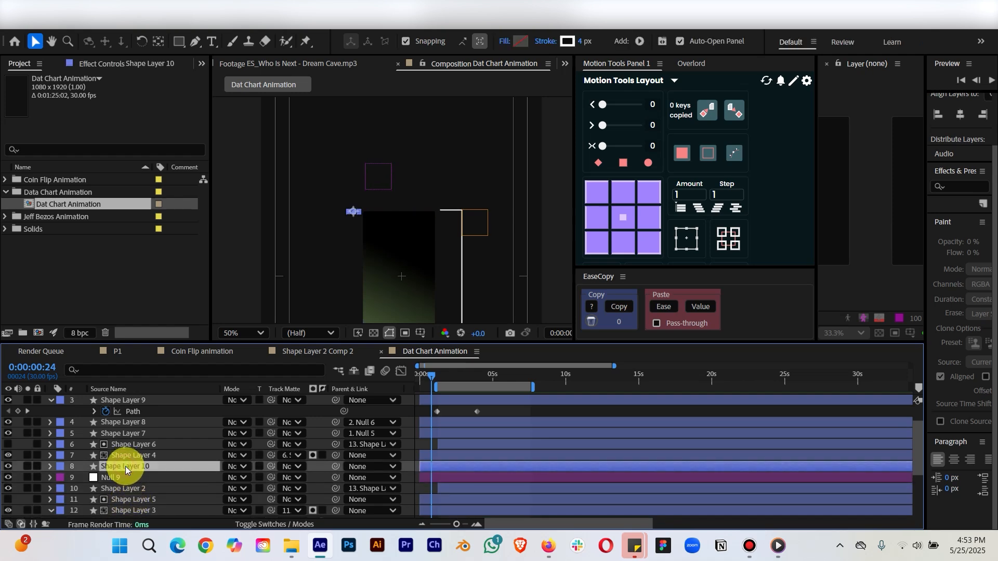
pyautogui.moveTo(335, 472); pyautogui.dragTo(151, 477)
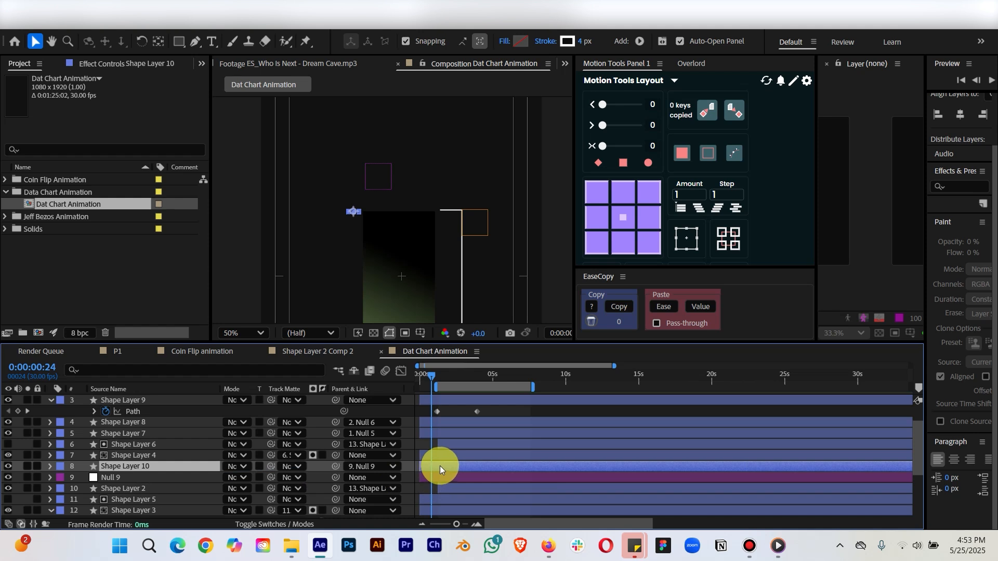
# Try replacing Shape Layer 10 with a duplicate, preview the motion from 0:00:00:24, and undo the deletion of the original.
pyautogui.hotkey('ctrl', 'd')
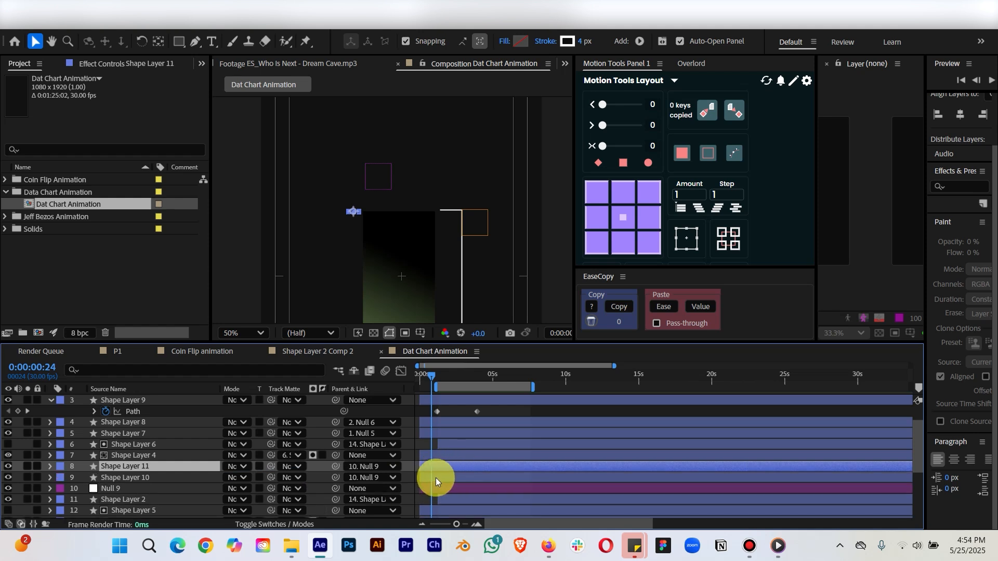
pyautogui.click(434, 476)
pyautogui.press('Delete')
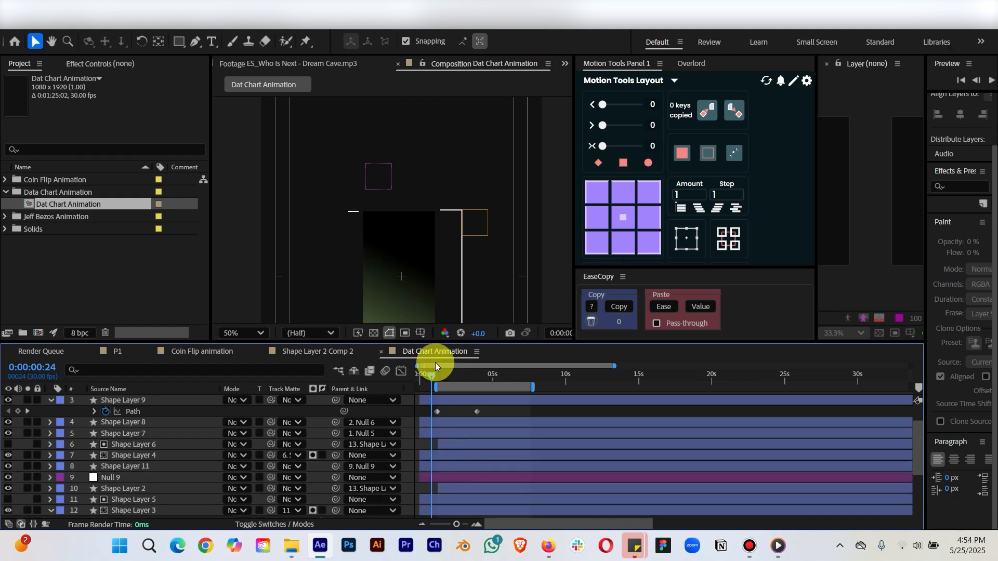
pyautogui.press('space')
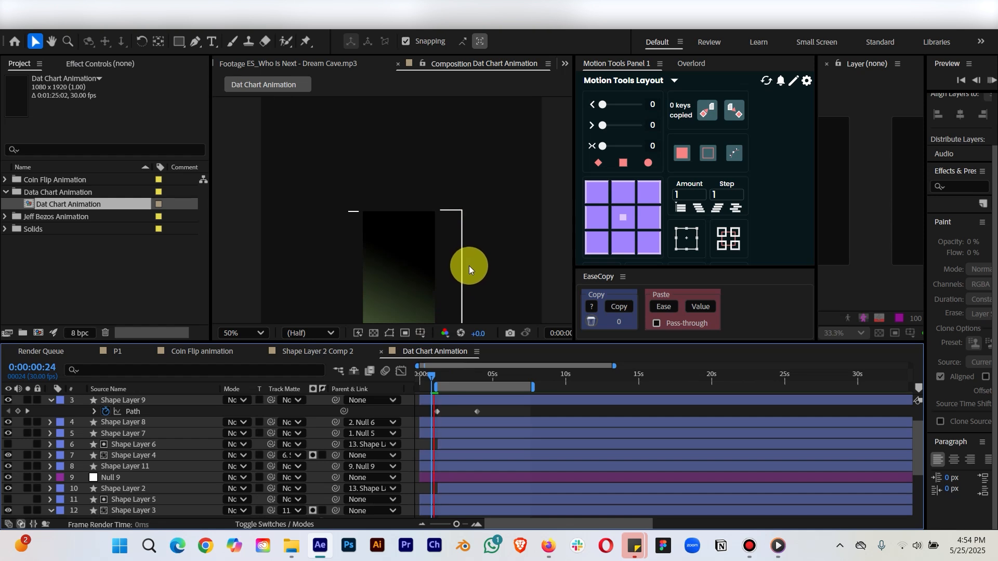
pyautogui.press('space')
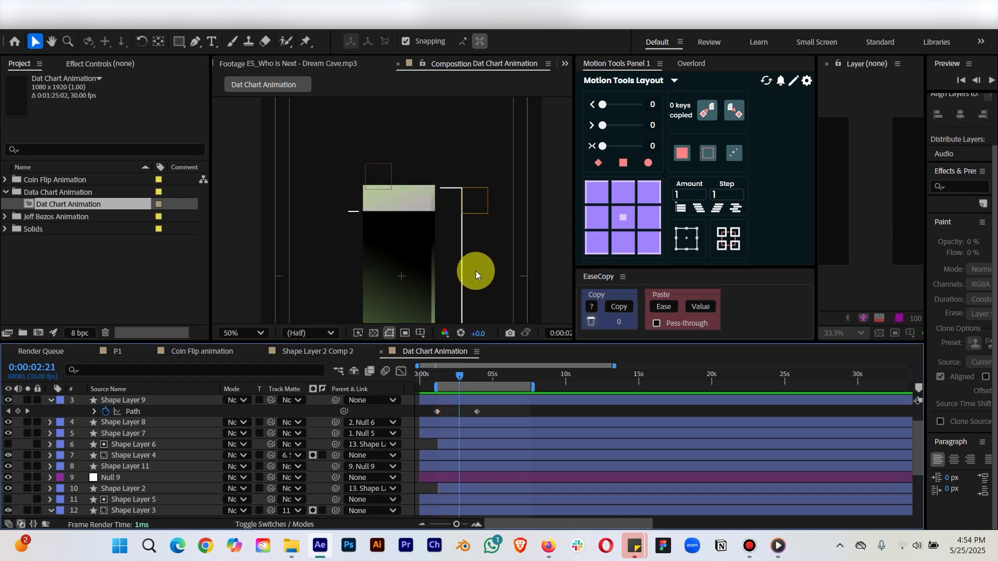
pyautogui.hotkey('ctrl', 'z')
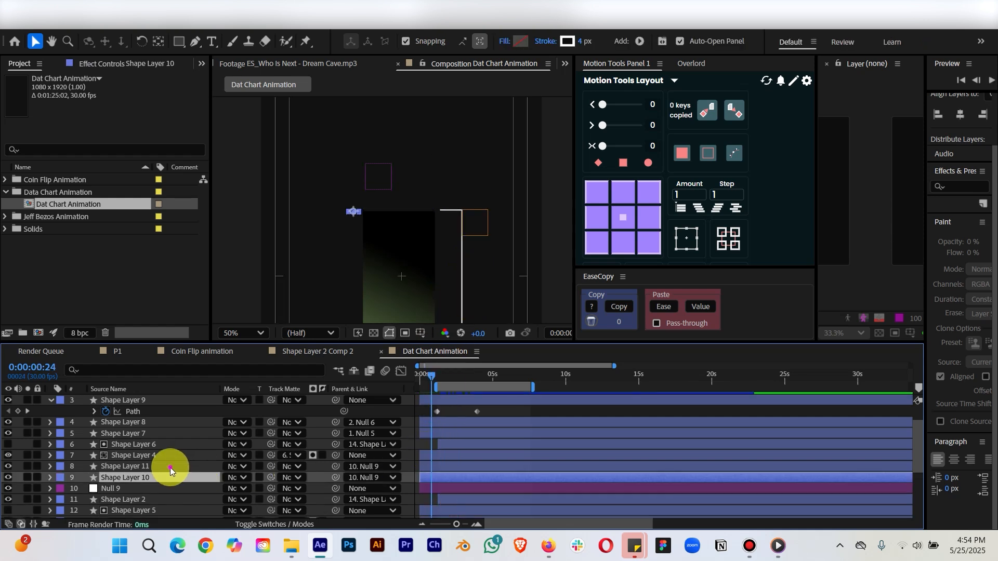
# Duplicate Shape Layer 11 and scrub the animation between 0:00:00:24 and 0:00:04:26.
pyautogui.click(170, 467)
pyautogui.hotkey('ctrl', 'd')
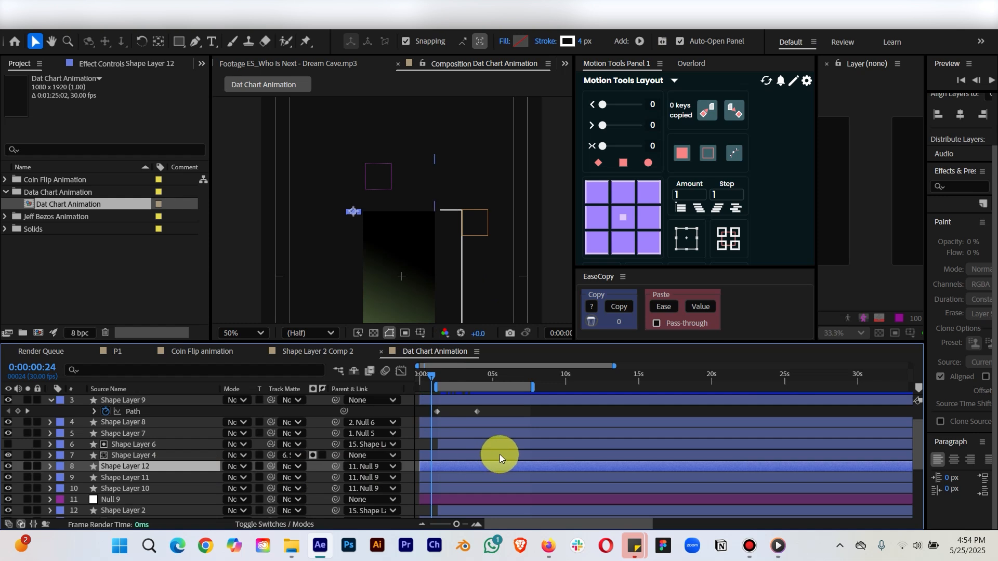
pyautogui.moveTo(431, 376); pyautogui.dragTo(476, 385)
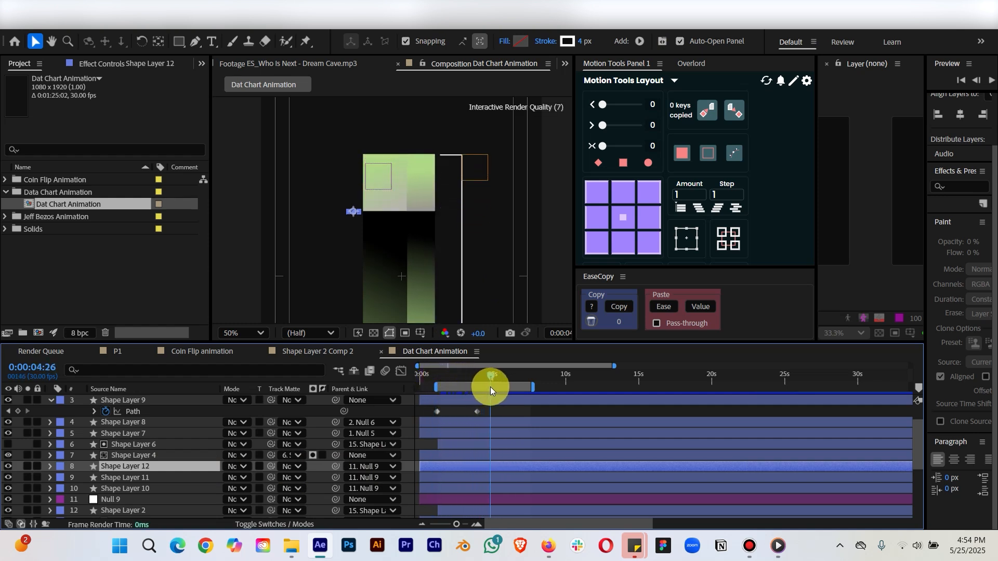
pyautogui.moveTo(491, 387); pyautogui.dragTo(424, 388)
# Remove the copies of the short line and undo its parenting to Null 9 and the null deletions.
pyautogui.press('Delete')
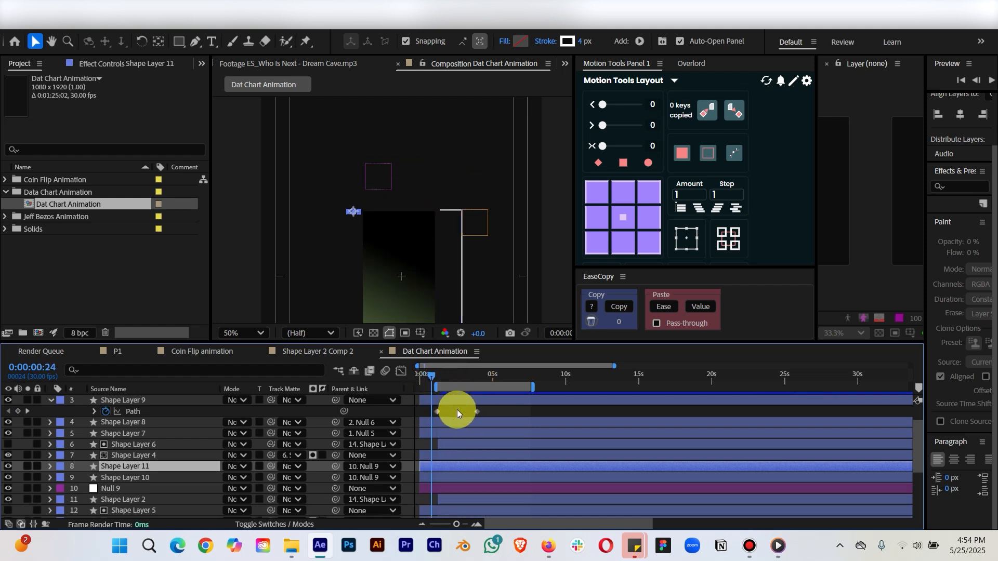
pyautogui.press('Delete')
pyautogui.hotkey('ctrl', 'z')
pyautogui.hotkey('ctrl', 'z')
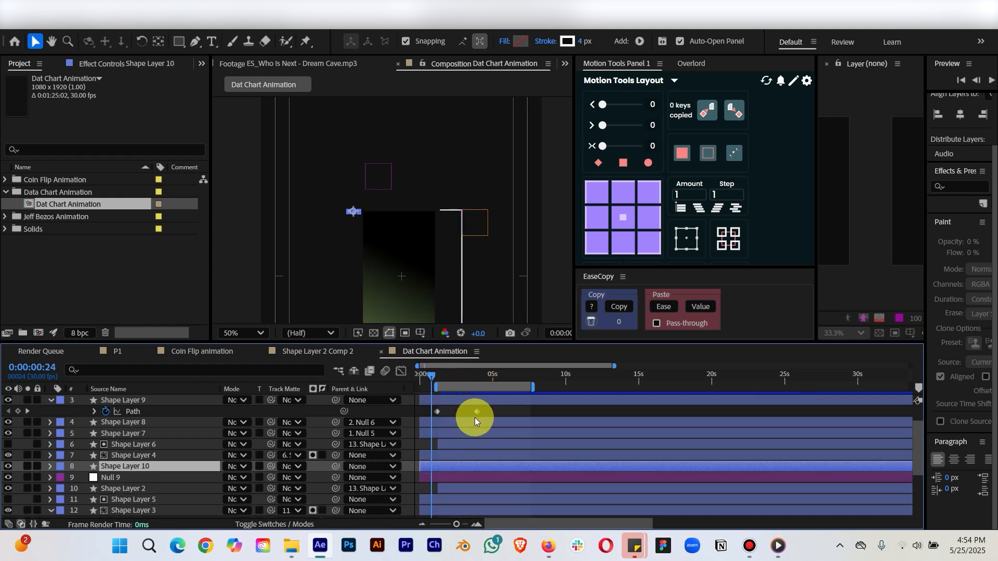
# At 0:00:02:25, parent Shape Layer 10, the short line, to Null 10.
pyautogui.moveTo(425, 375); pyautogui.dragTo(462, 373)
pyautogui.click(492, 410)
pyautogui.click(465, 482)
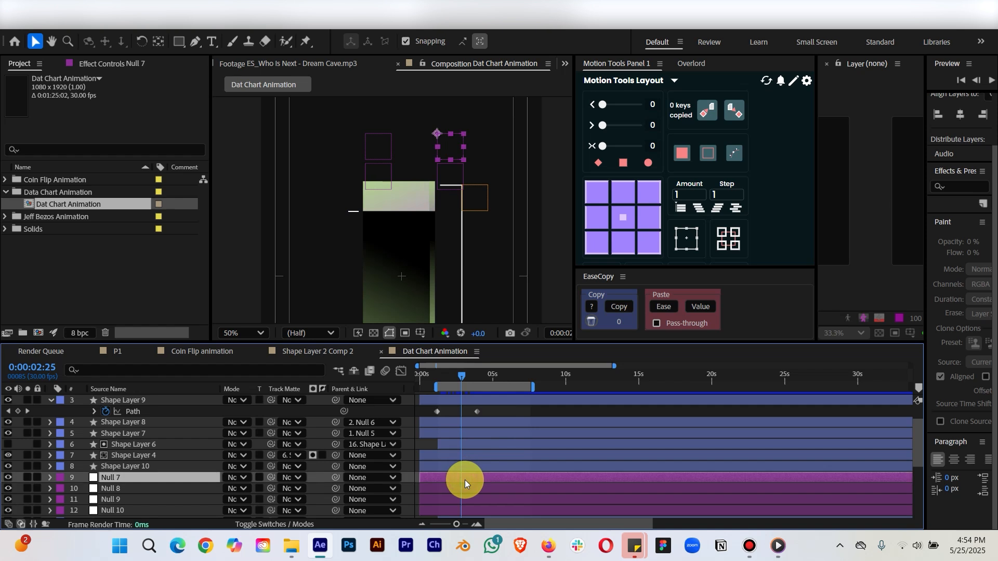
pyautogui.click(454, 491)
pyautogui.click(381, 135)
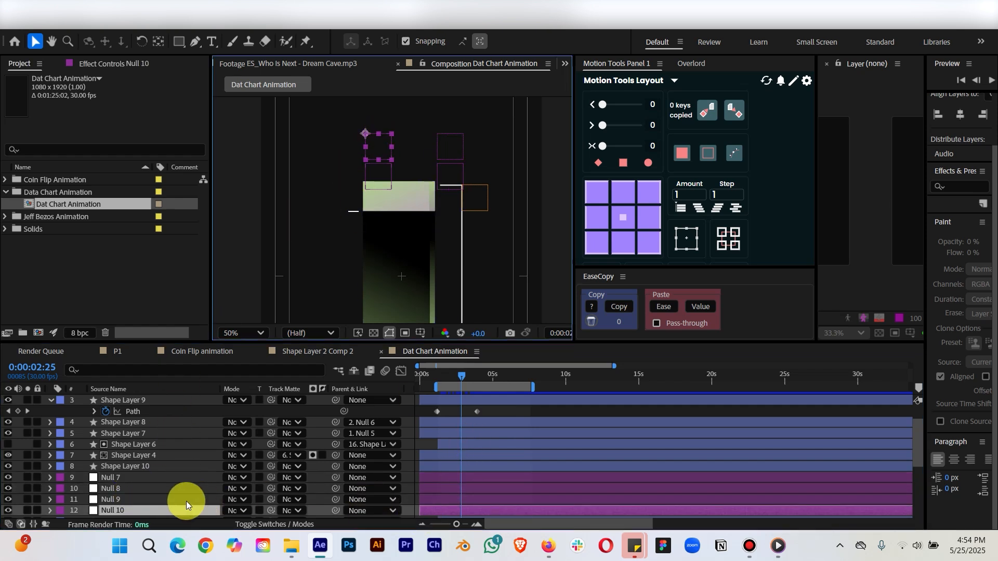
pyautogui.scroll(-3, 162, 479)
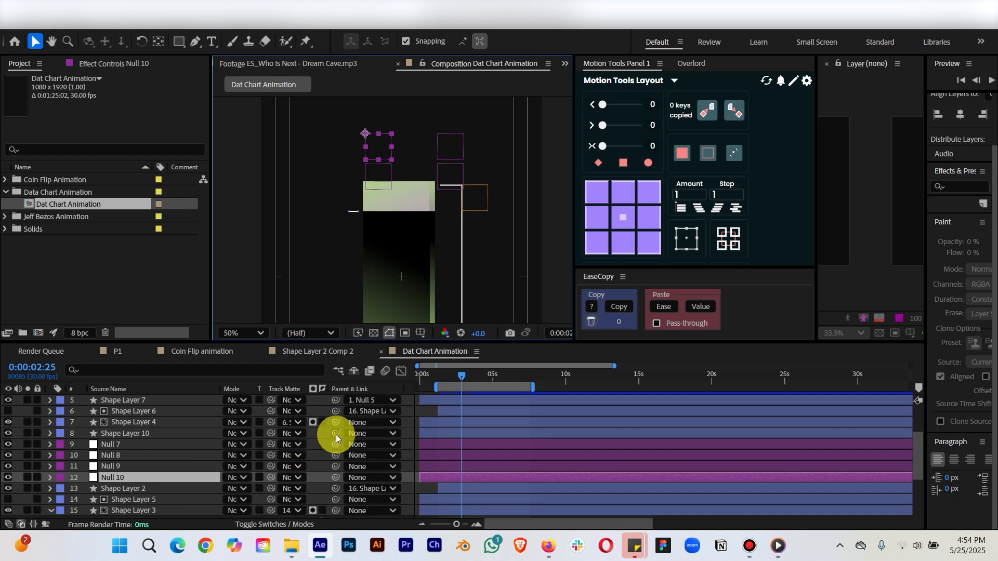
pyautogui.moveTo(335, 433); pyautogui.dragTo(165, 477)
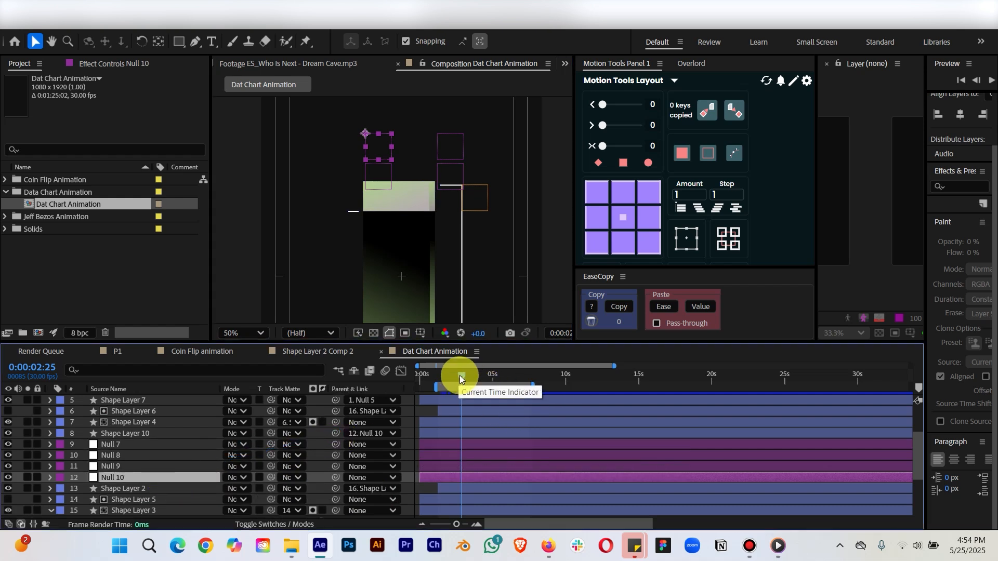
# At 0:00:00:20, move Shape Layer 10, the short line, up level with the bar's upper edge.
pyautogui.moveTo(460, 375); pyautogui.dragTo(430, 374)
pyautogui.click(352, 240)
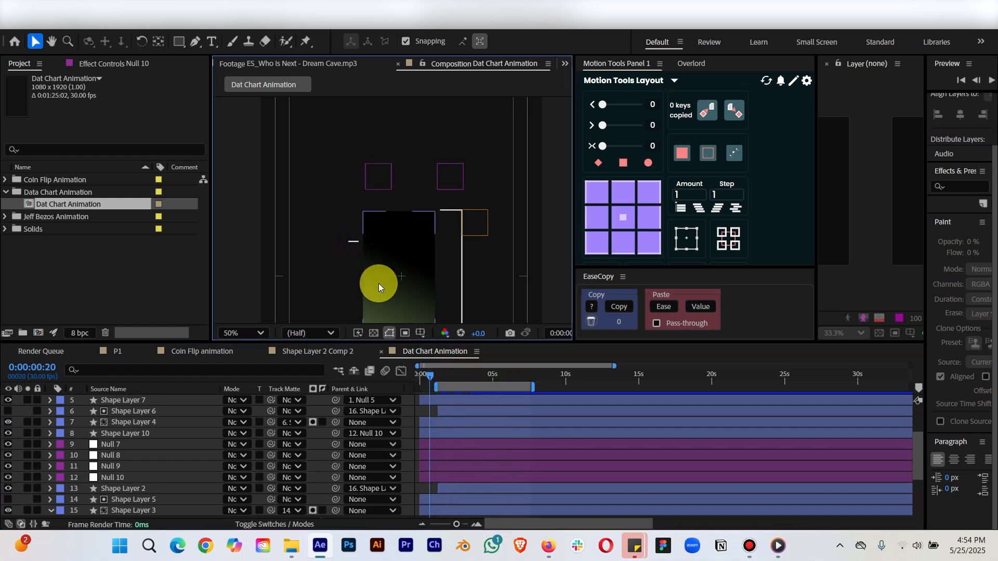
pyautogui.scroll(4, 379, 283)
pyautogui.moveTo(279, 263); pyautogui.dragTo(318, 237)
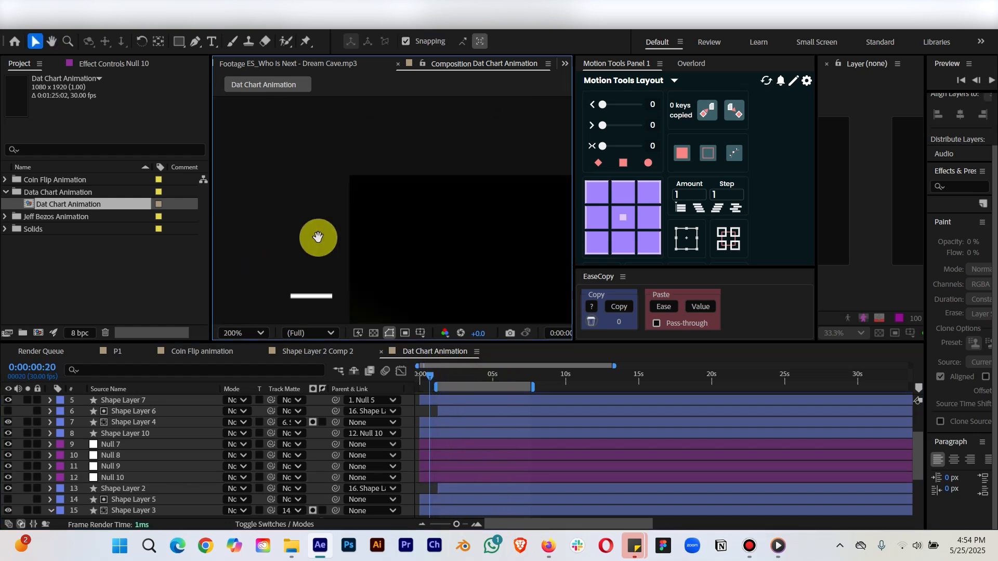
pyautogui.click(315, 297)
pyautogui.moveTo(313, 296); pyautogui.dragTo(319, 185)
pyautogui.scroll(-2, 317, 233)
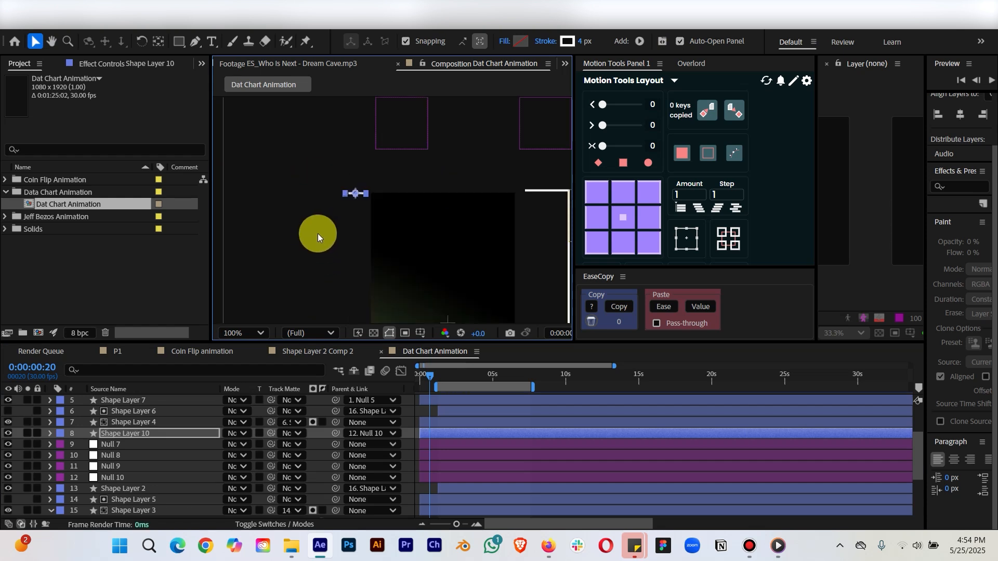
# At 0:00:01:06, duplicate Shape Layer 10 and set the copy's parent to None so it stays independent of Null 10.
pyautogui.moveTo(438, 377)
pyautogui.mouseDown()
pyautogui.moveTo(495, 379)
pyautogui.moveTo(438, 382)
pyautogui.mouseUp()
pyautogui.scroll(-2, 447, 291)
pyautogui.click(512, 279)
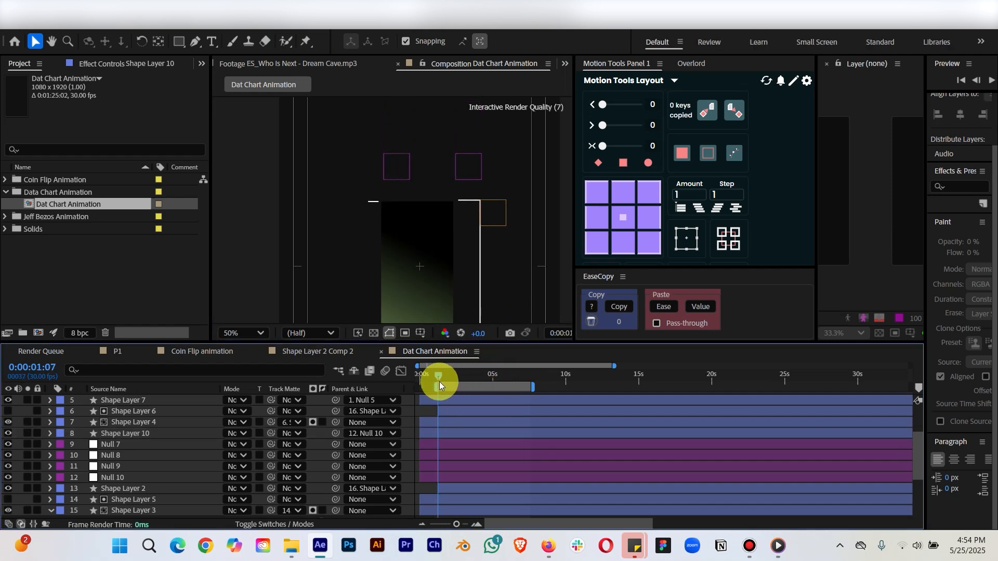
pyautogui.click(372, 202)
pyautogui.hotkey('ctrl', 'd')
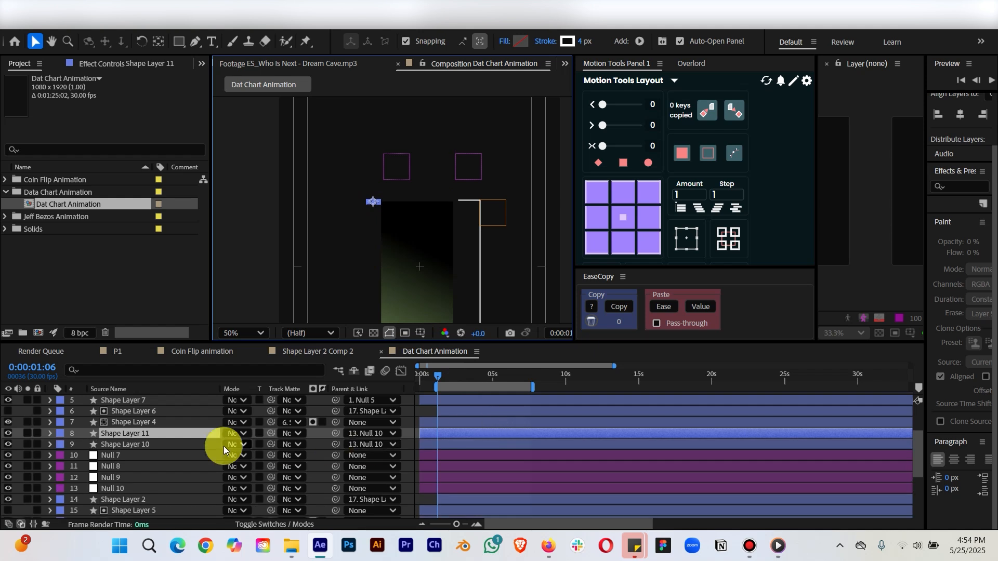
pyautogui.click(365, 435)
pyautogui.click(379, 186)
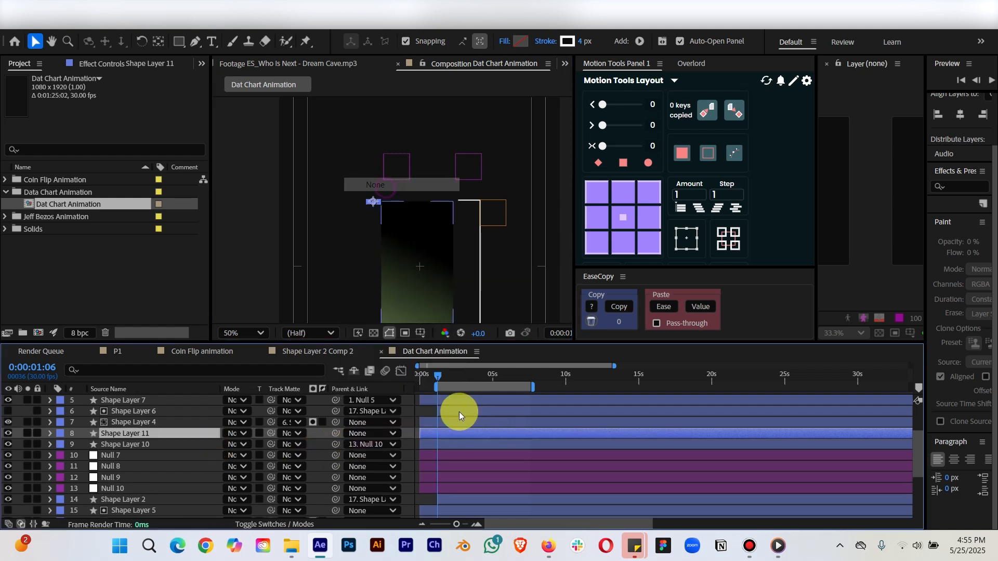
pyautogui.press(',')
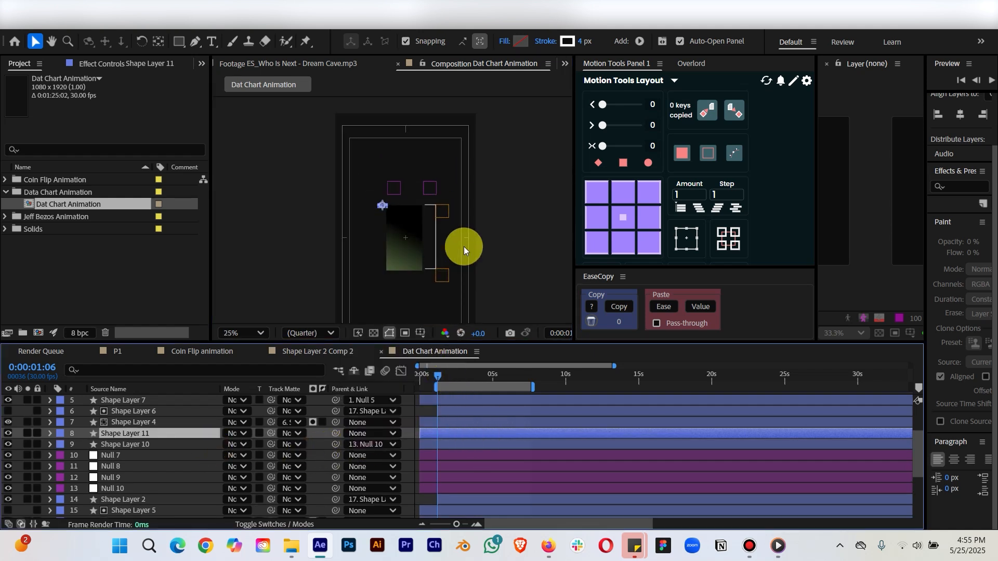
# Preview the marker line motion up to 0:00:04:24 and check the percentage labels in the Jeff Bezos 2 reference video.
pyautogui.click(545, 248)
pyautogui.press('space')
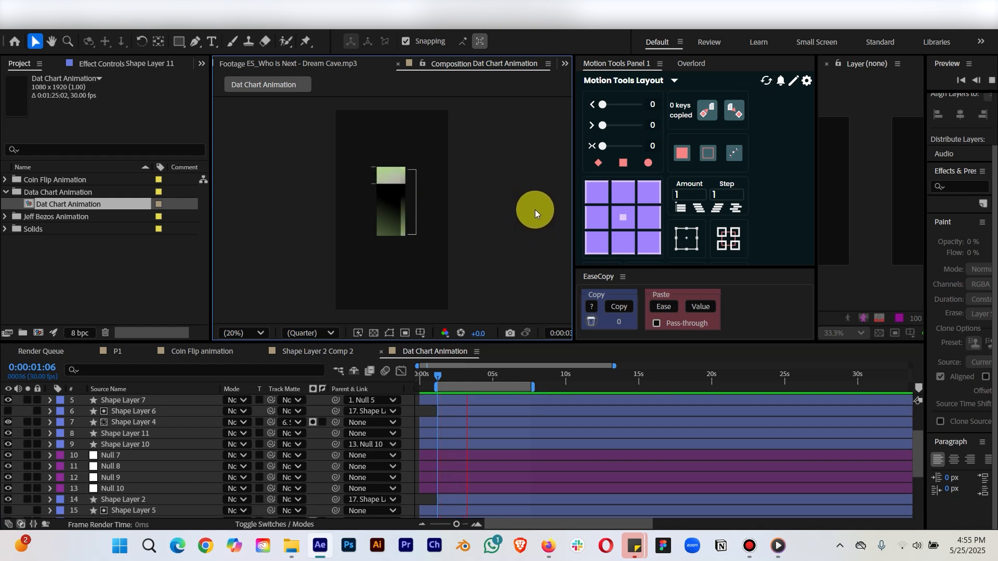
pyautogui.press('space')
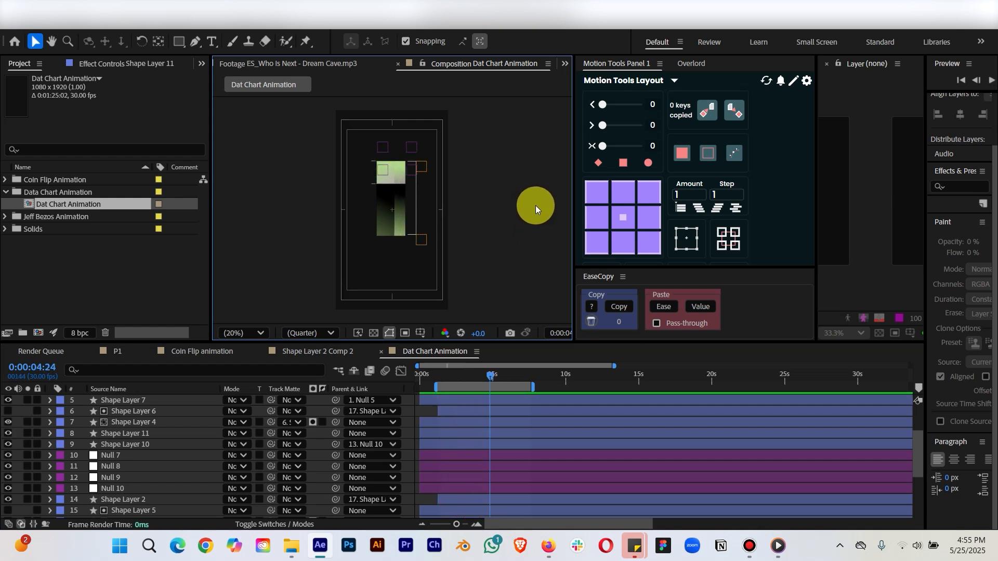
pyautogui.scroll(2, 524, 195)
pyautogui.moveTo(535, 199); pyautogui.dragTo(534, 273)
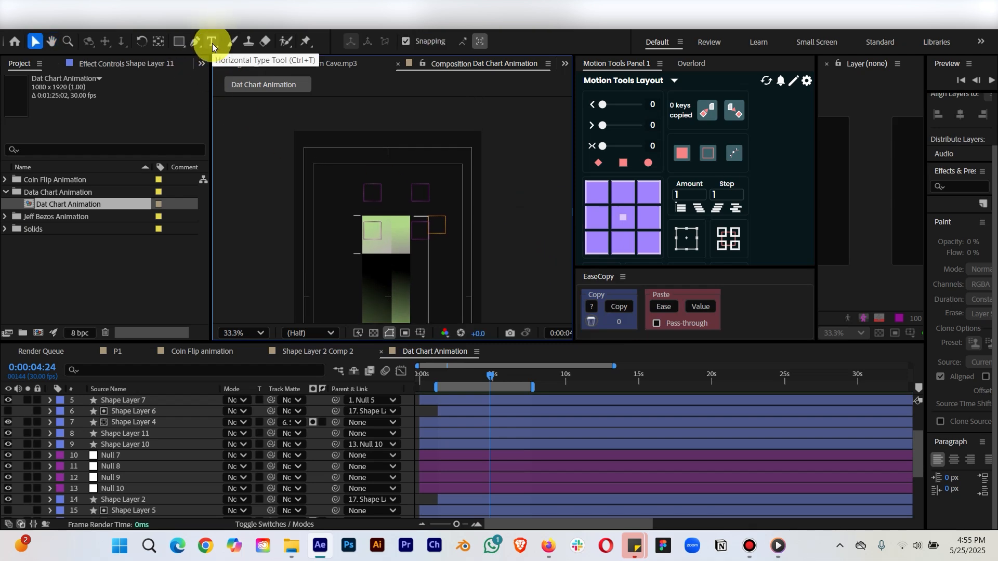
pyautogui.click(778, 545)
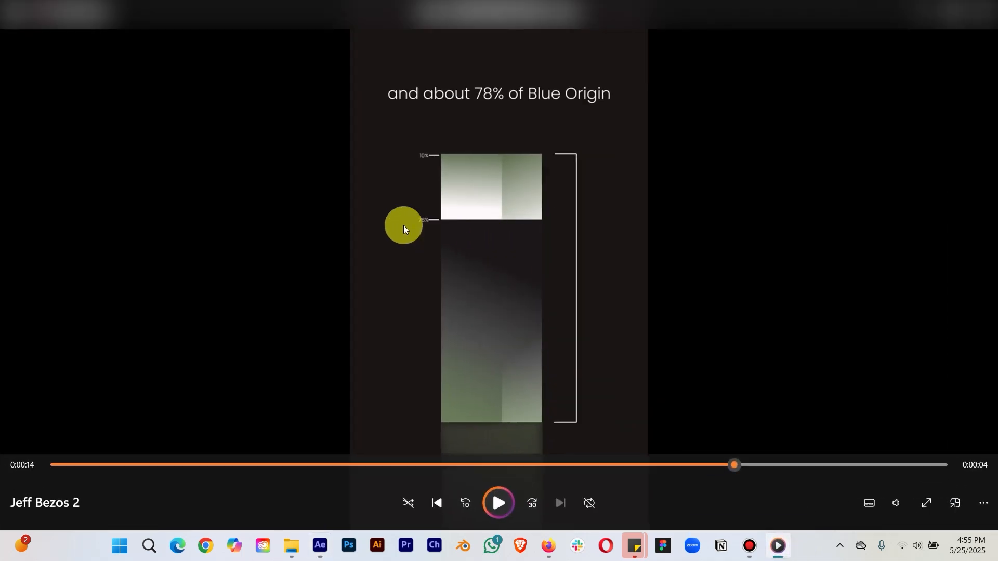
pyautogui.click(928, 10)
# Add a text label reading 78% beside the lower marker line.
pyautogui.scroll(2, 394, 262)
pyautogui.moveTo(418, 257); pyautogui.dragTo(467, 131)
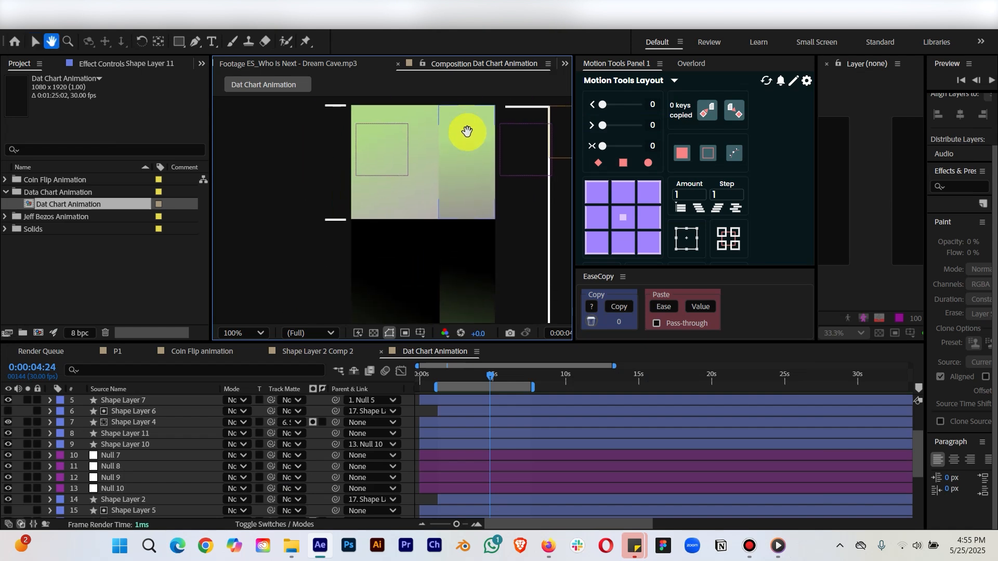
pyautogui.press('v')
pyautogui.click(217, 39)
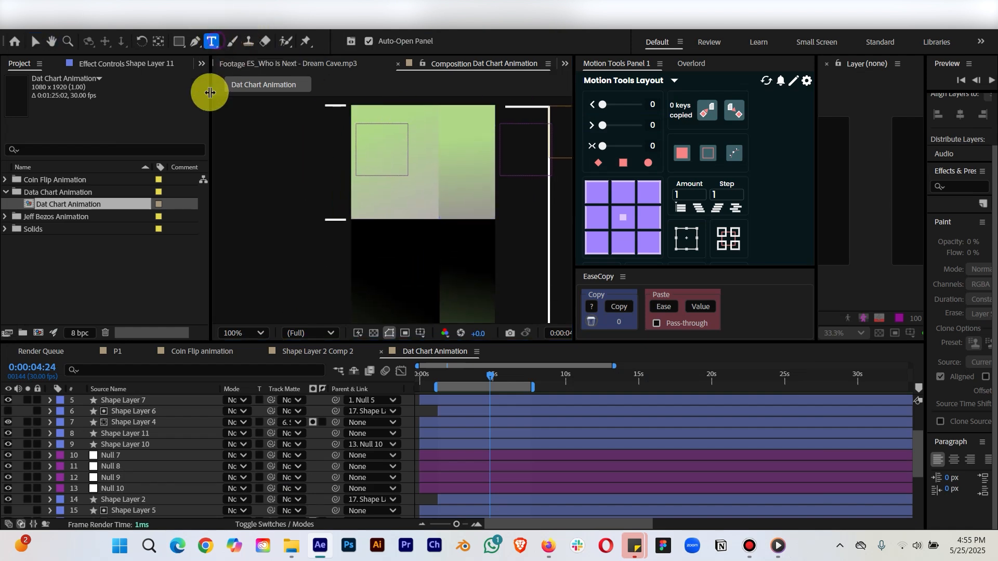
pyautogui.click(299, 221)
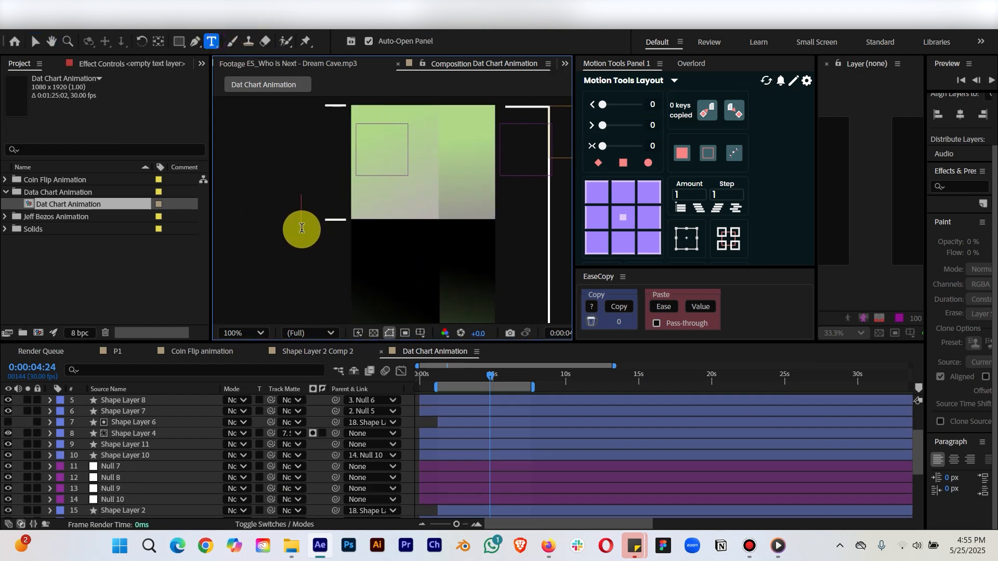
pyautogui.write('8')
pyautogui.press('BackSpace')
pyautogui.write('8%')
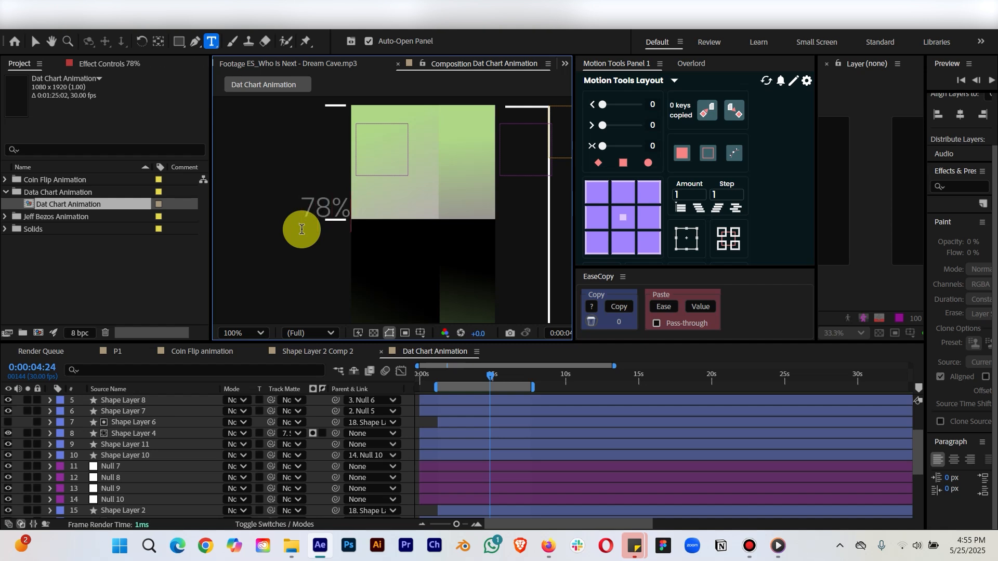
# Select the 78% text layer and centre its anchor point.
pyautogui.scroll(3, 565, 477)
pyautogui.click(518, 426)
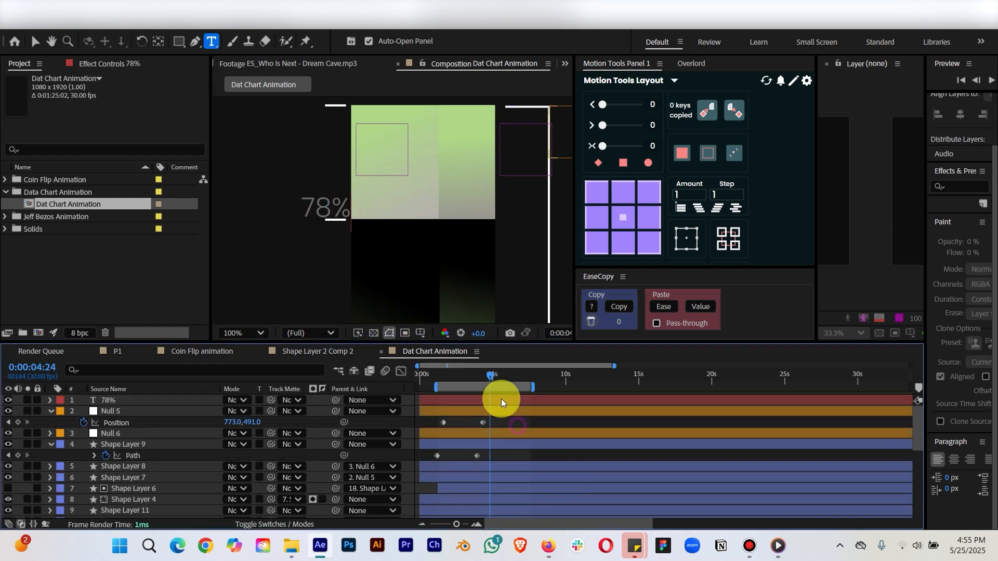
pyautogui.click(501, 401)
pyautogui.click(624, 220)
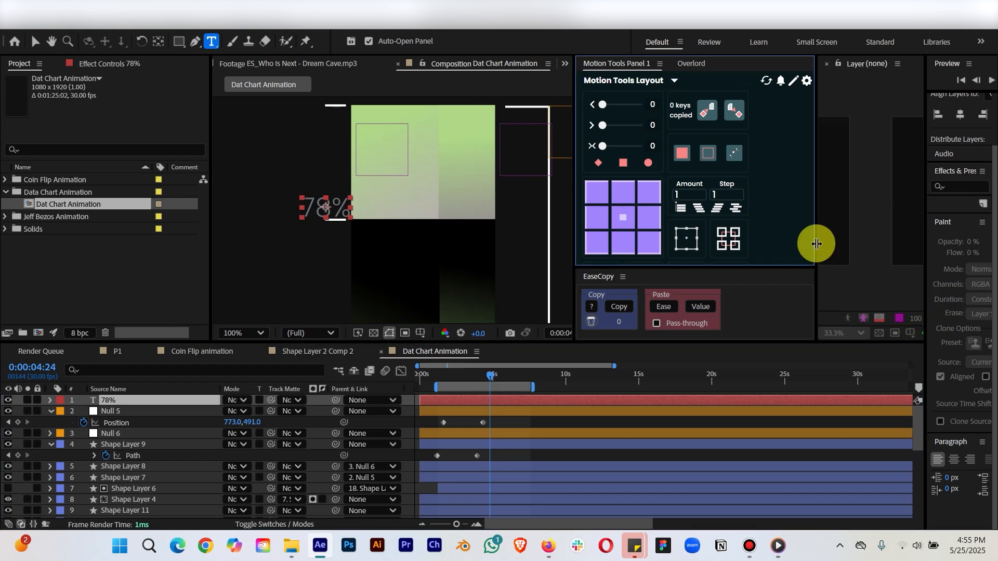
# Widen the properties area and bring up the 78% text layer's transform and text settings.
pyautogui.moveTo(816, 244); pyautogui.dragTo(772, 241)
pyautogui.moveTo(920, 252); pyautogui.dragTo(785, 253)
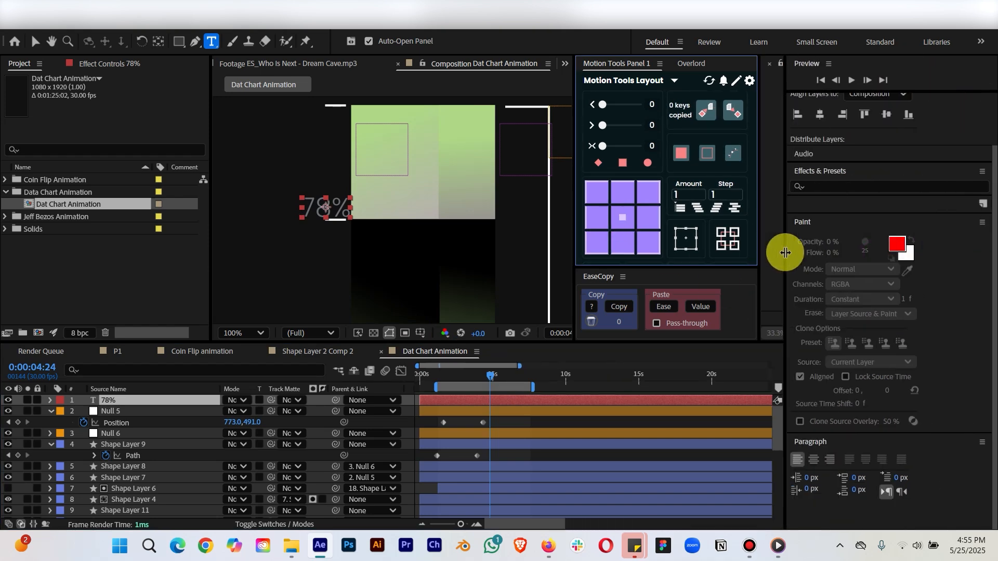
pyautogui.scroll(2, 878, 333)
pyautogui.scroll(-2, 878, 333)
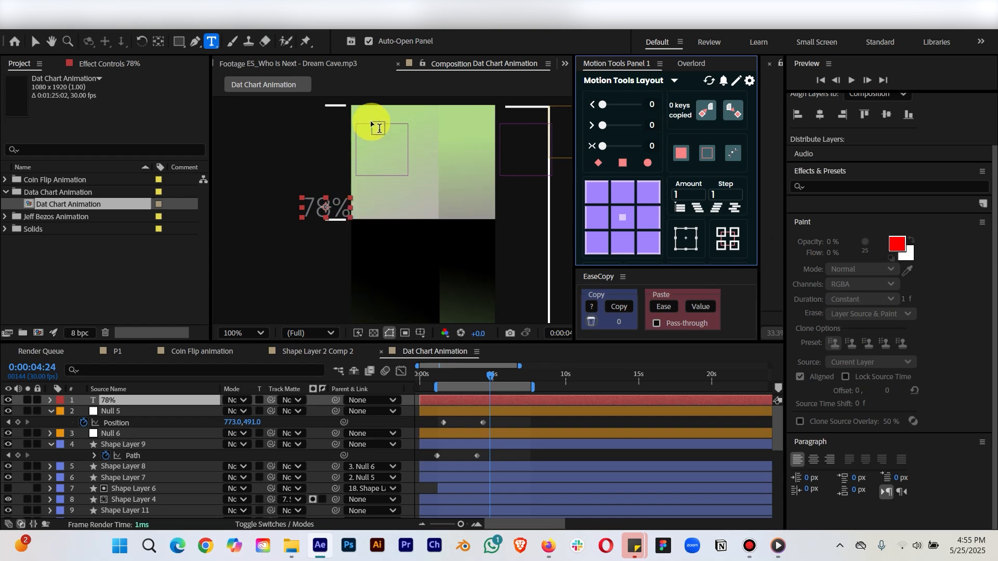
pyautogui.click(513, 425)
pyautogui.click(501, 403)
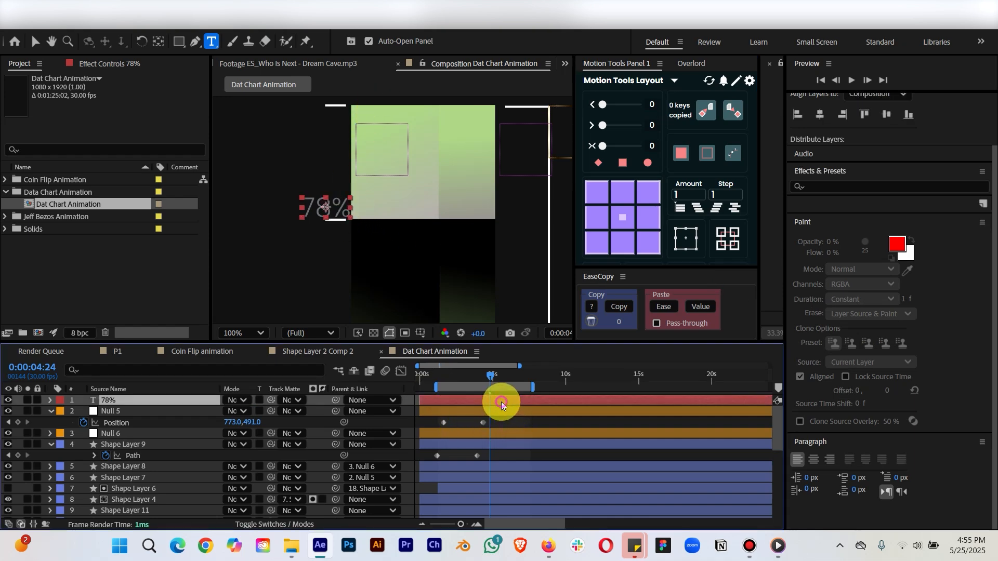
pyautogui.doubleClick(501, 403)
pyautogui.scroll(-3, 769, 383)
pyautogui.scroll(2, 858, 325)
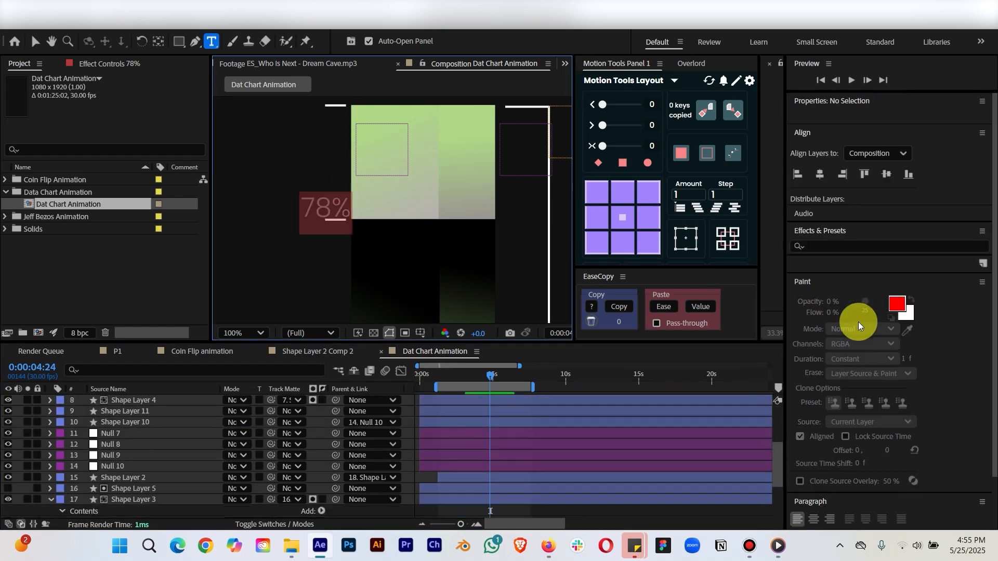
pyautogui.scroll(-3, 534, 458)
pyautogui.scroll(5, 534, 457)
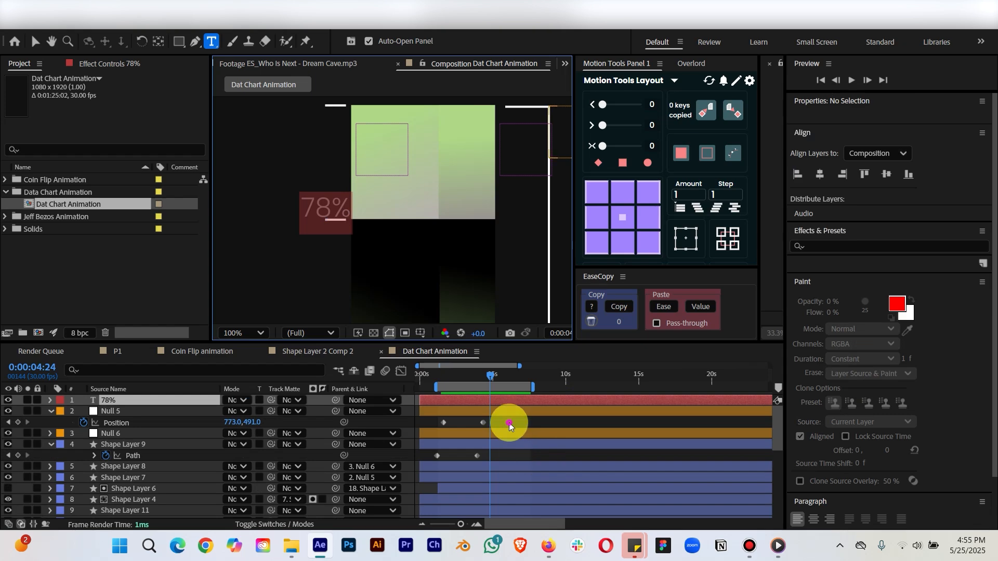
pyautogui.click(496, 399)
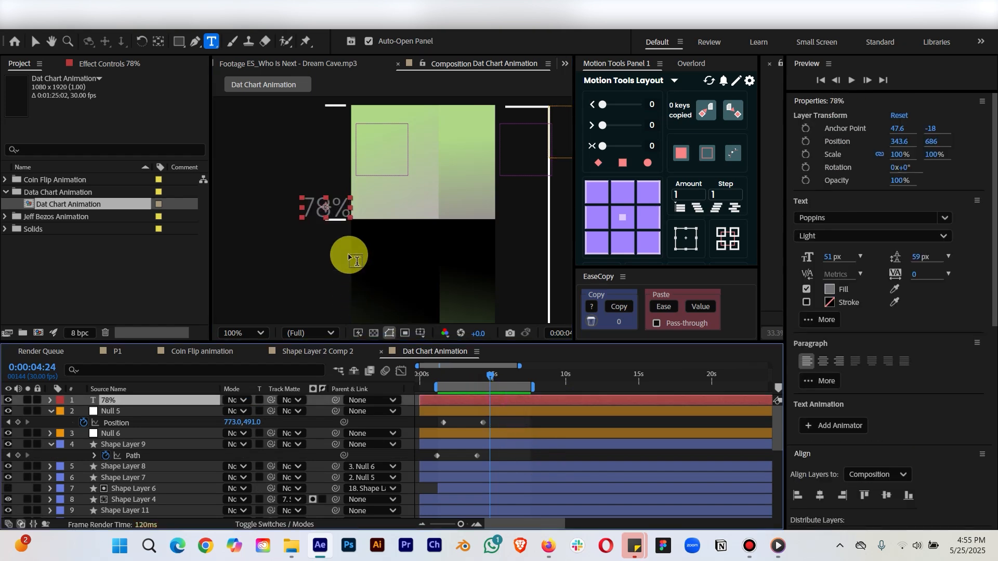
# Shift the 78% label slightly away from the bar and set its fill colour to white, FFFFFF.
pyautogui.press('v')
pyautogui.moveTo(330, 205); pyautogui.dragTo(317, 207)
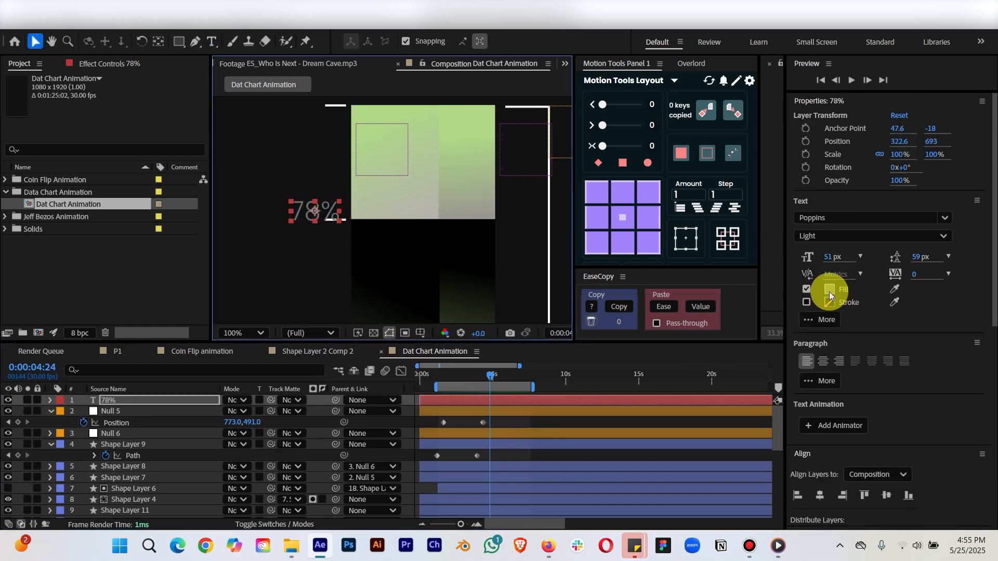
pyautogui.click(830, 289)
pyautogui.click(351, 200)
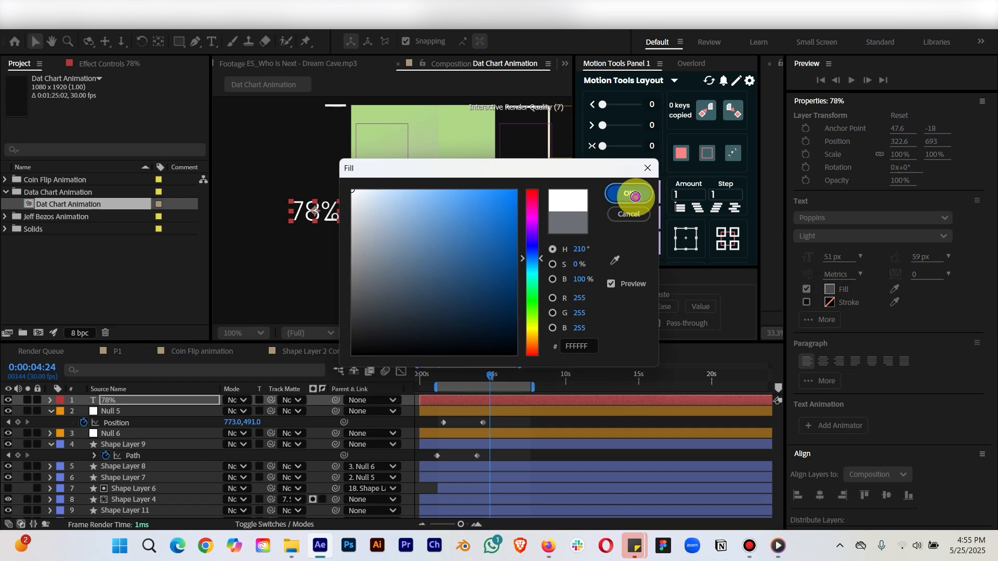
pyautogui.click(629, 194)
# Scale the 78% label to 48% and align it vertically with the outer end of the lower marker line.
pyautogui.press('s')
pyautogui.moveTo(249, 416); pyautogui.dragTo(207, 410)
pyautogui.scroll(4, 332, 246)
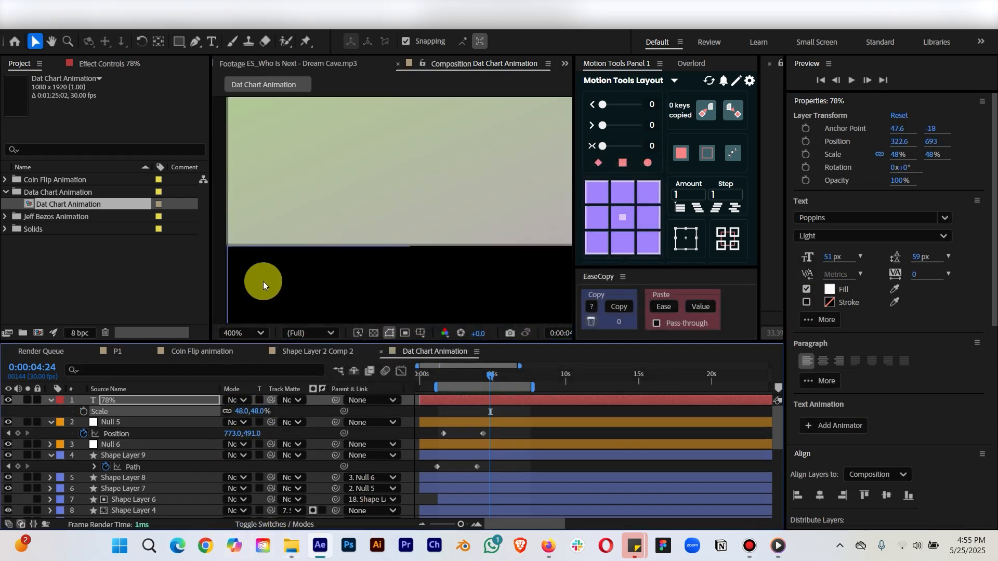
pyautogui.moveTo(301, 204); pyautogui.dragTo(285, 217)
# Parent the 78% text layer to Shape Layer 11, the lower marker line.
pyautogui.click(379, 224)
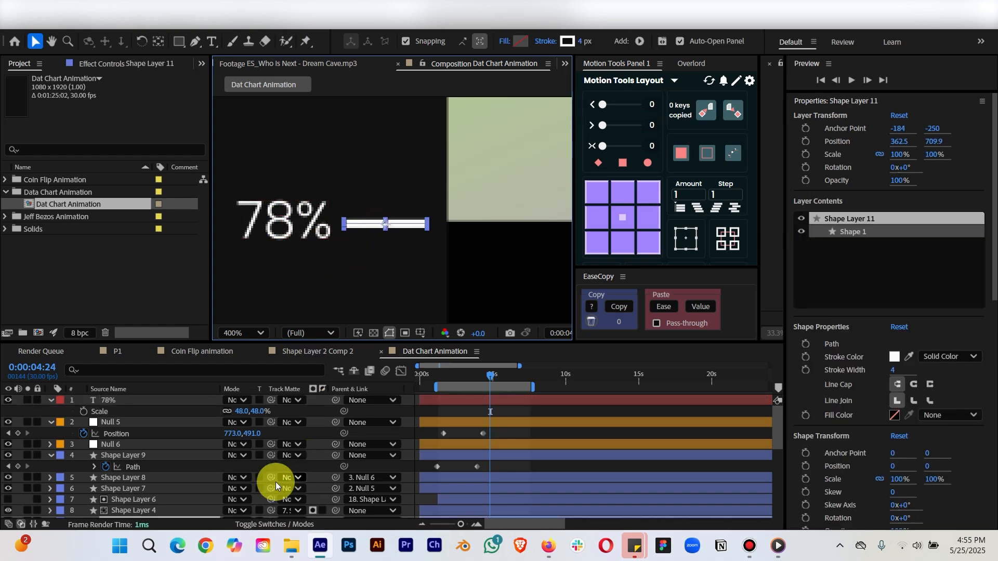
pyautogui.scroll(-4, 229, 503)
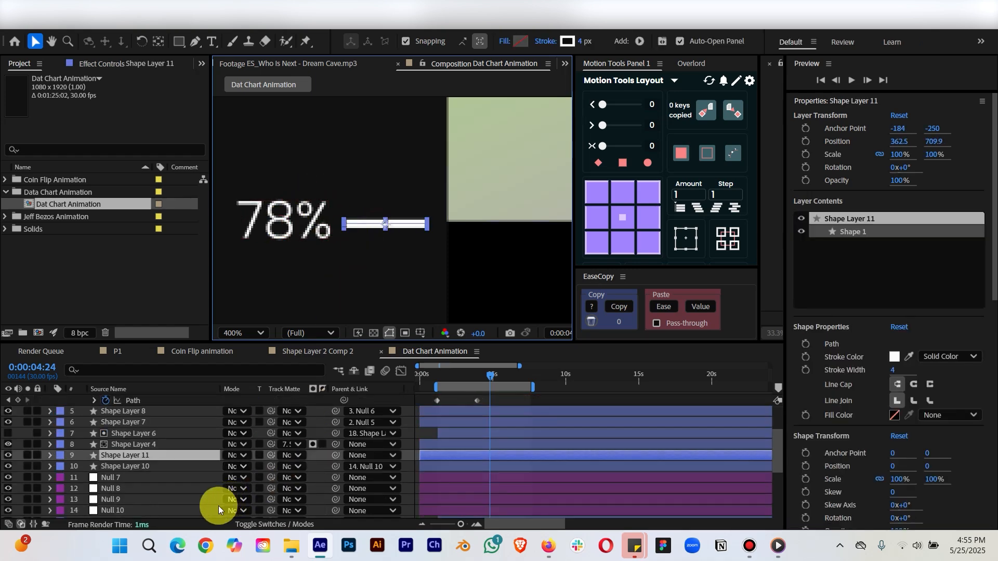
pyautogui.scroll(4, 216, 508)
pyautogui.click(359, 401)
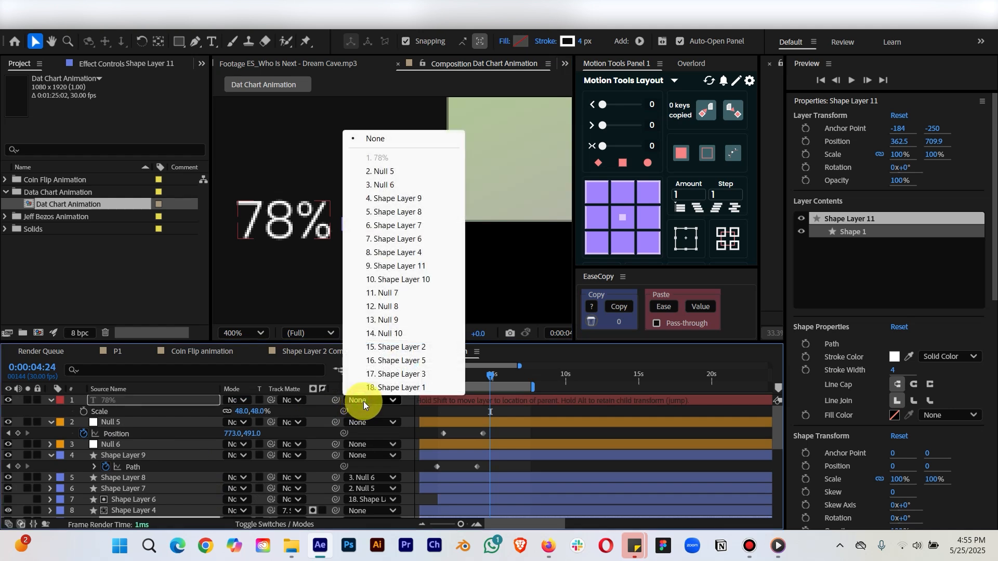
pyautogui.click(407, 264)
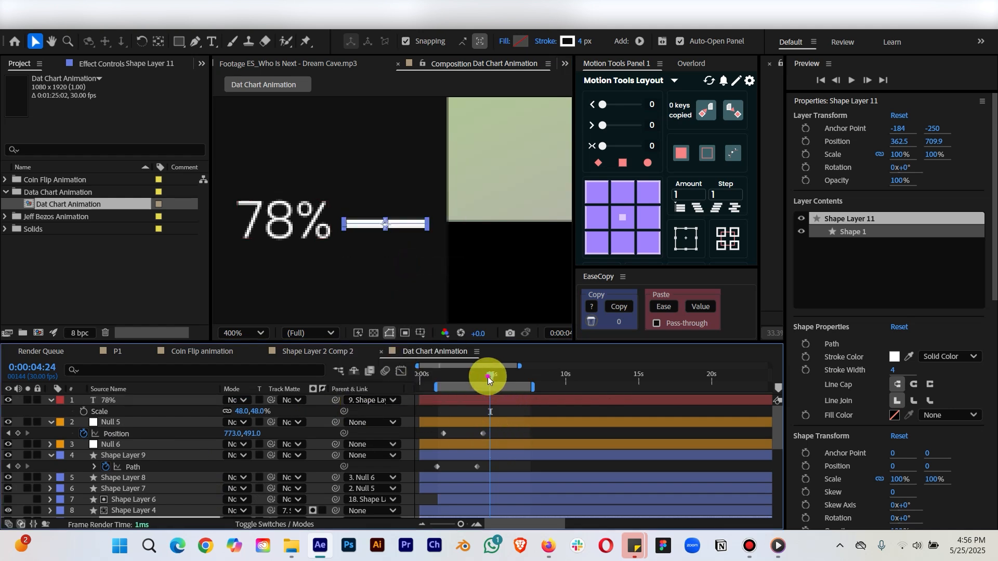
# Duplicate the 78% text layer at 0:00:01:05 and hide the original, checking the labels against the reference video.
pyautogui.moveTo(487, 376); pyautogui.dragTo(434, 380)
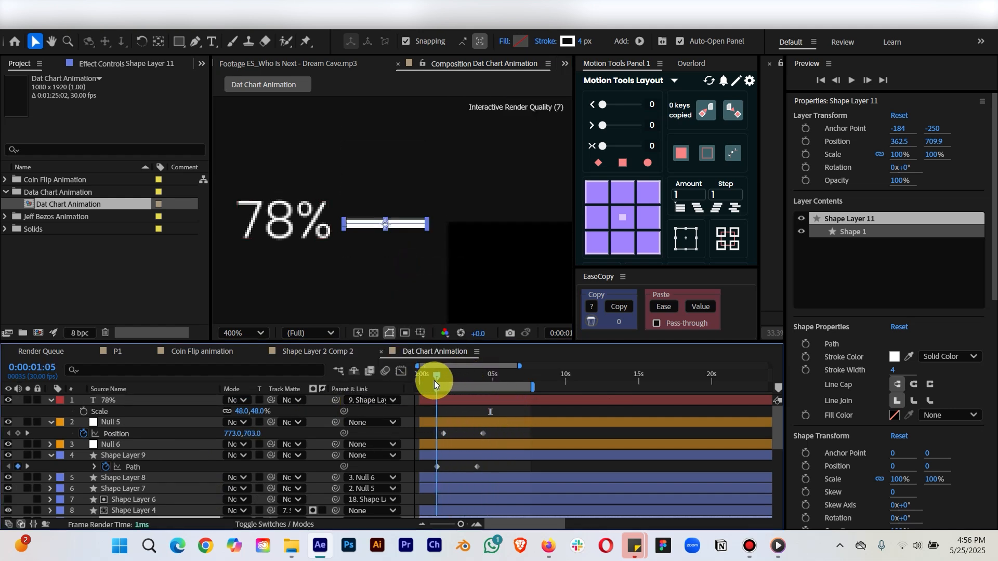
pyautogui.click(454, 403)
pyautogui.hotkey('ctrl', 'd')
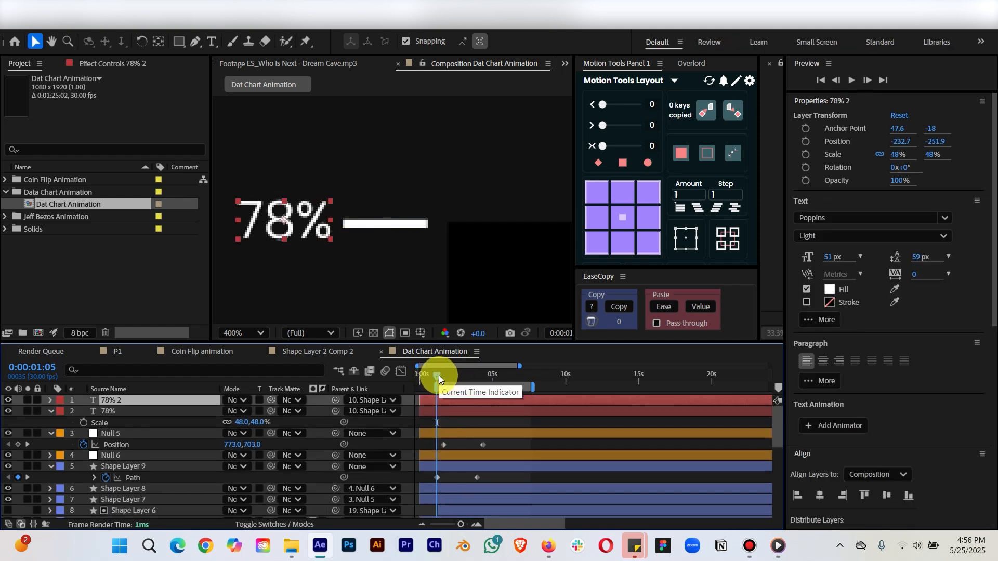
pyautogui.moveTo(439, 376); pyautogui.dragTo(452, 376)
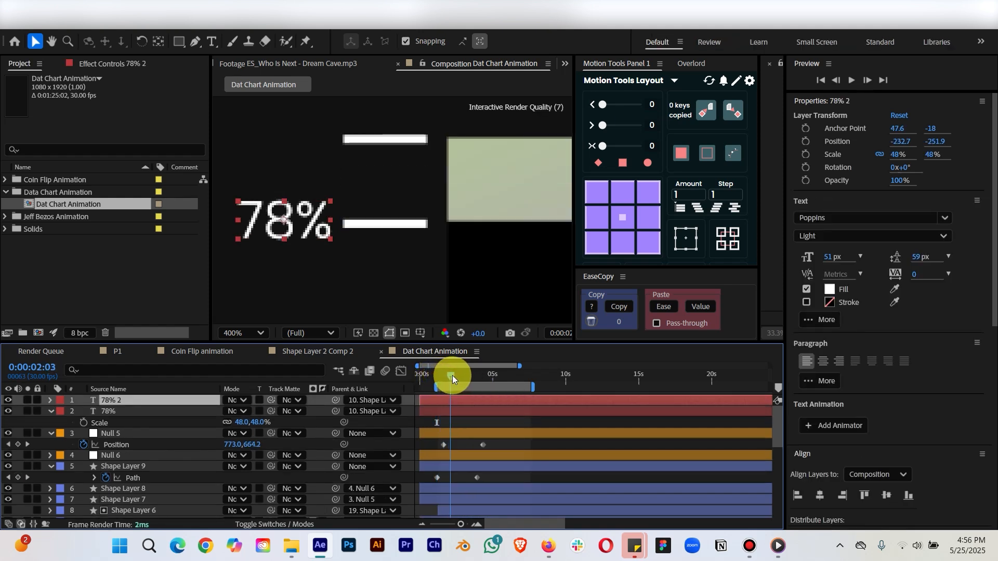
pyautogui.click(441, 413)
pyautogui.click(7, 411)
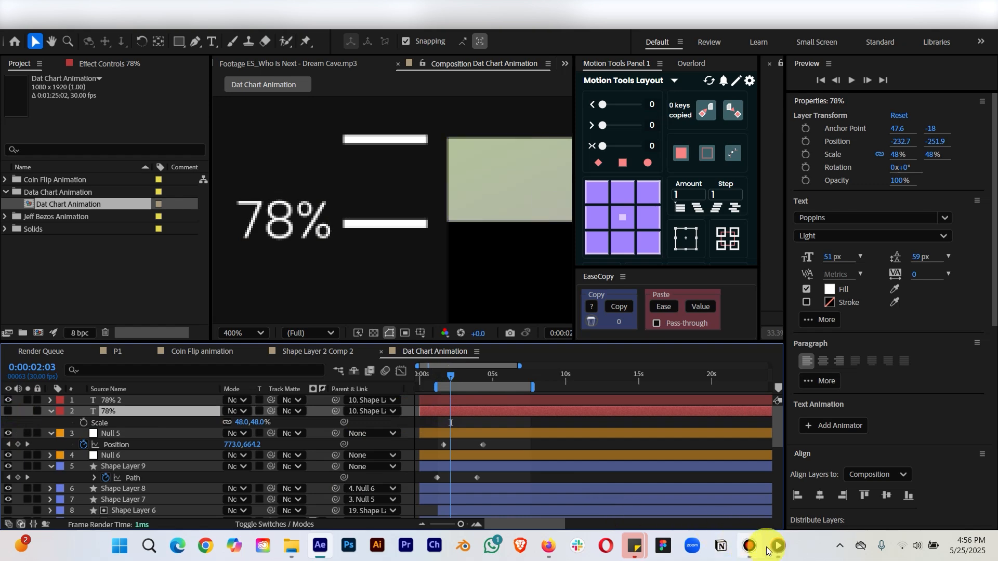
pyautogui.click(766, 549)
pyautogui.click(924, 11)
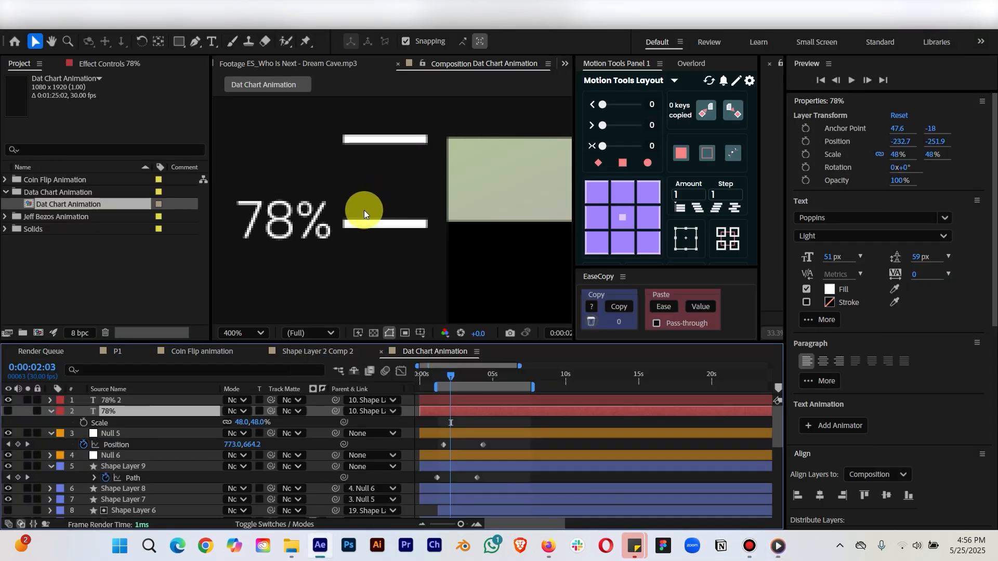
# Change the duplicated 78% label's text to 10% and centre its anchor point on the new text.
pyautogui.doubleClick(444, 404)
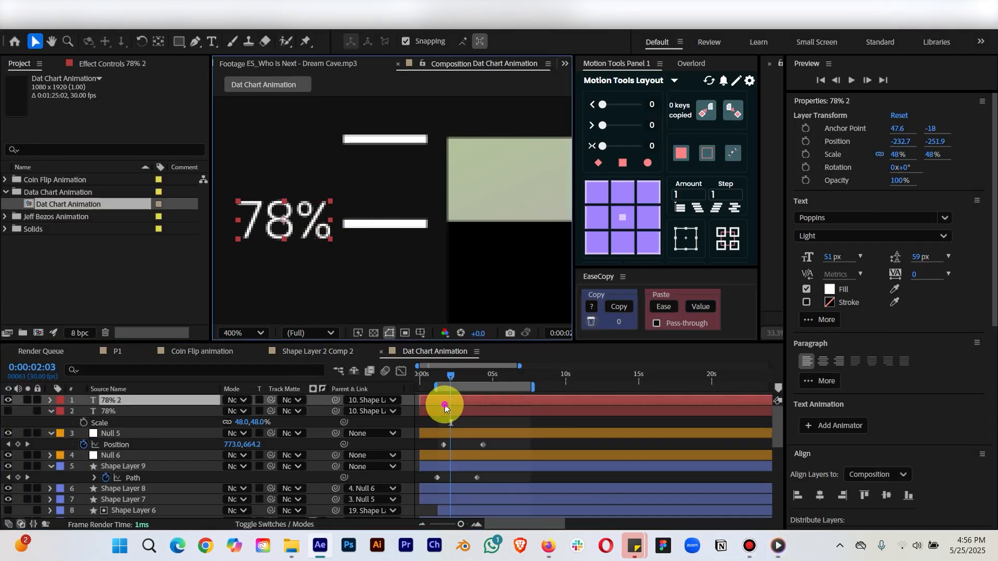
pyautogui.click(290, 218)
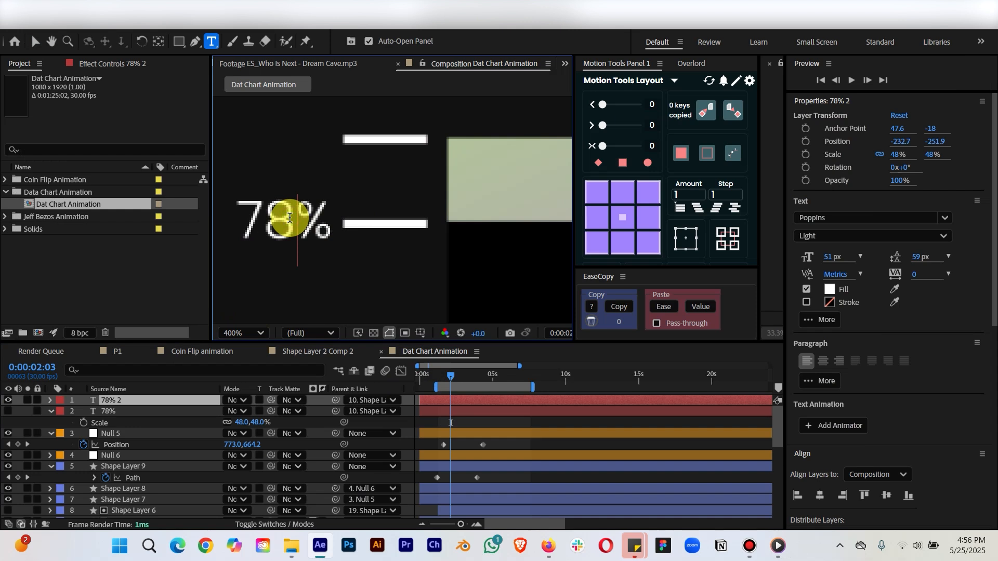
pyautogui.press('BackSpace')
pyautogui.press('BackSpace')
pyautogui.write('10')
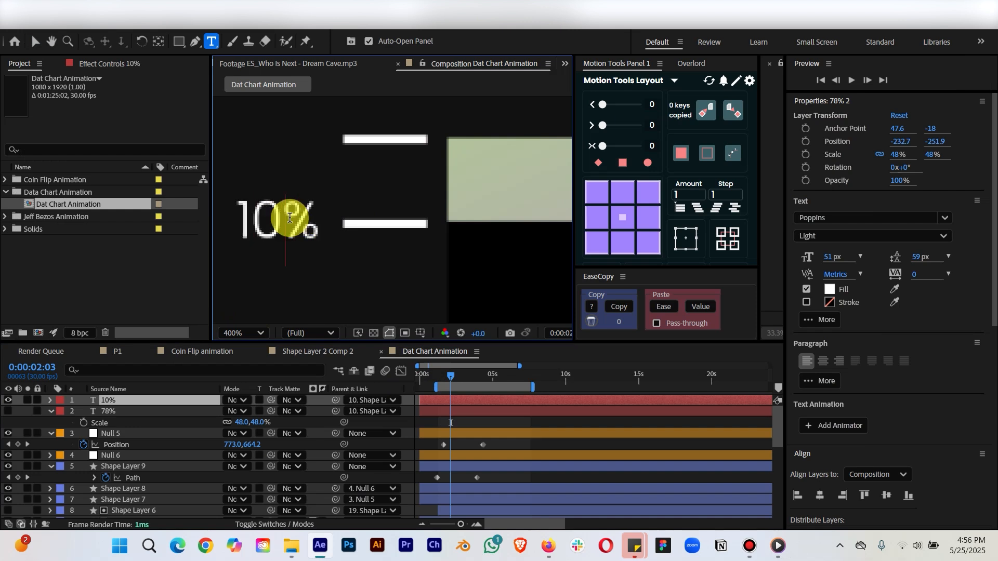
pyautogui.click(489, 421)
pyautogui.click(486, 398)
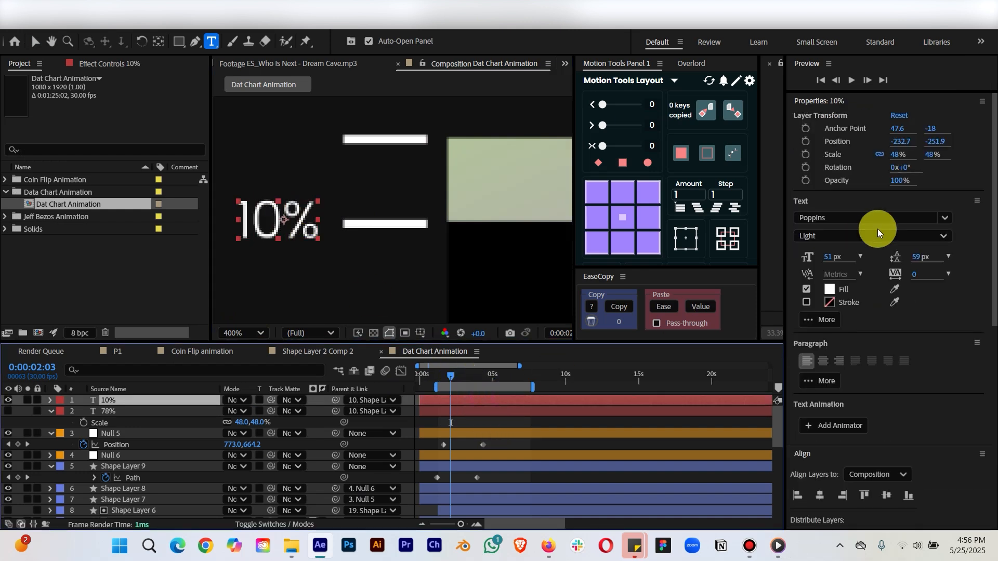
pyautogui.click(622, 218)
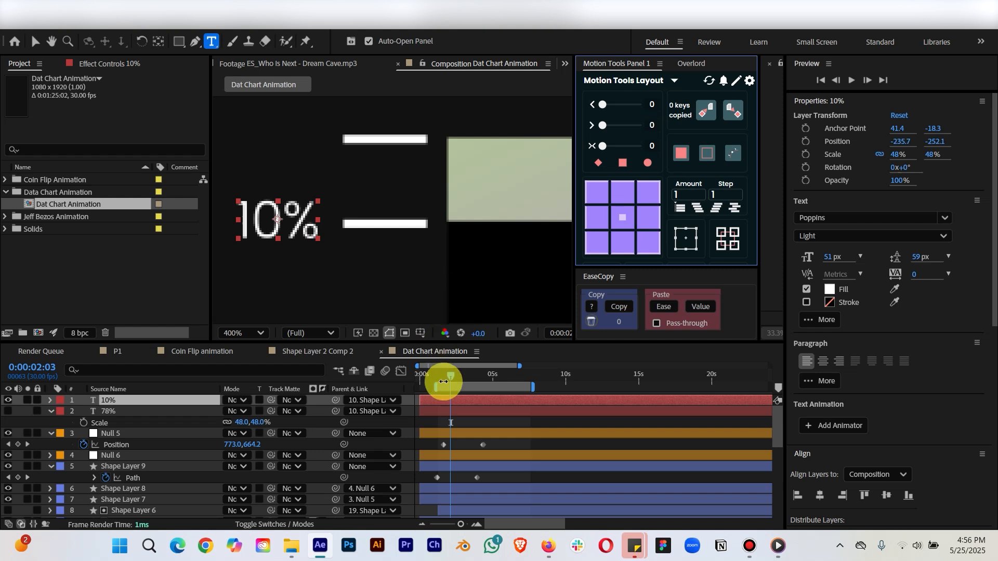
# Identify the upper marker line's layer, Shape Layer 10, and parent the 10% text layer to it at 0:00:01:09.
pyautogui.moveTo(443, 382)
pyautogui.mouseDown()
pyautogui.moveTo(430, 374)
pyautogui.moveTo(448, 375)
pyautogui.mouseUp()
pyautogui.press('v')
pyautogui.click(393, 164)
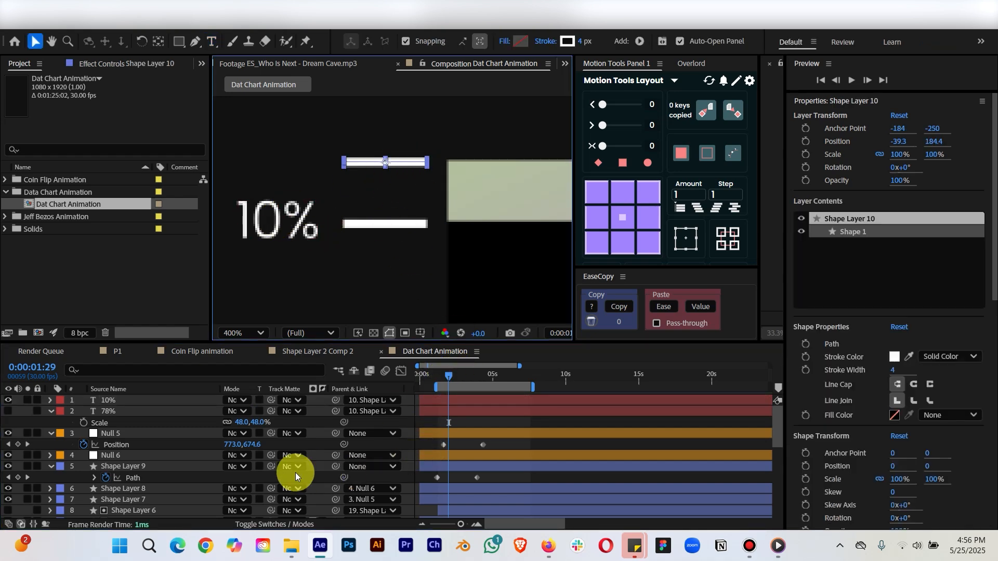
pyautogui.scroll(-5, 295, 472)
pyautogui.scroll(5, 285, 472)
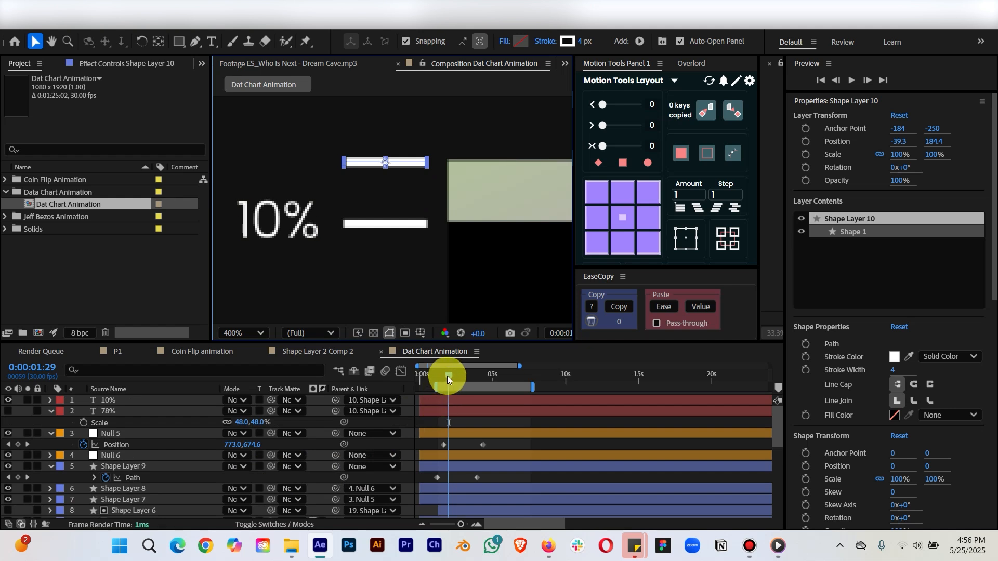
pyautogui.moveTo(447, 375); pyautogui.dragTo(438, 376)
pyautogui.click(293, 228)
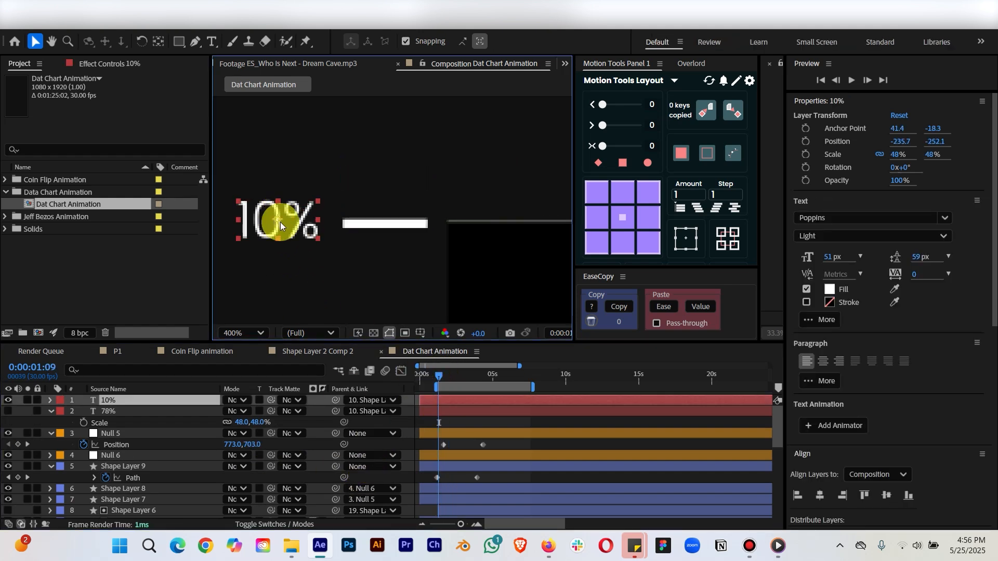
pyautogui.click(379, 400)
pyautogui.click(404, 279)
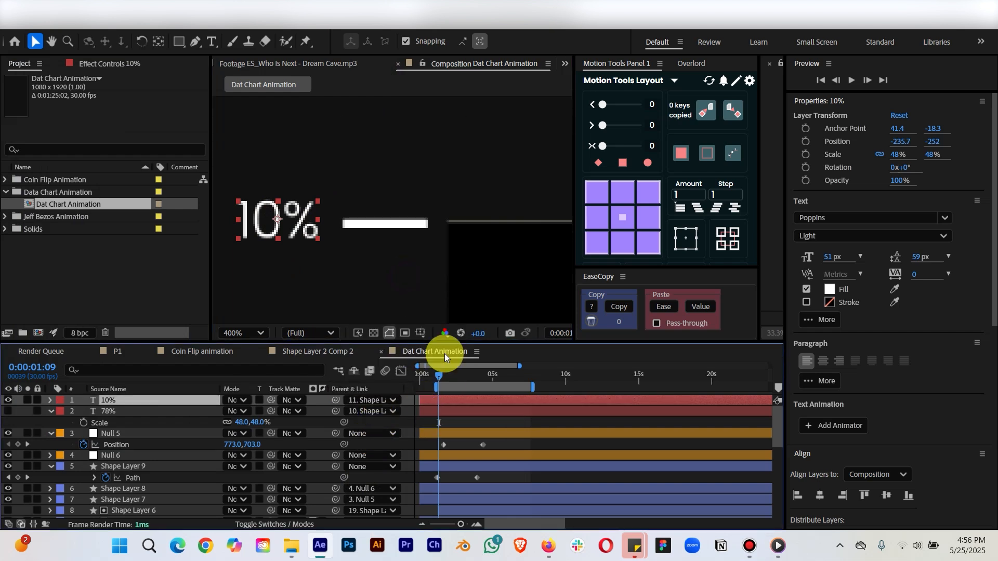
# Trim the 10% layer's start to about 0:00:01:09 and keyframe its opacity from 8% at 0:00:01:13 to 100%.
pyautogui.scroll(-1, 434, 292)
pyautogui.moveTo(419, 401)
pyautogui.mouseDown()
pyautogui.moveTo(452, 401)
pyautogui.moveTo(441, 376)
pyautogui.moveTo(453, 376)
pyautogui.moveTo(439, 398)
pyautogui.mouseUp()
pyautogui.press('t')
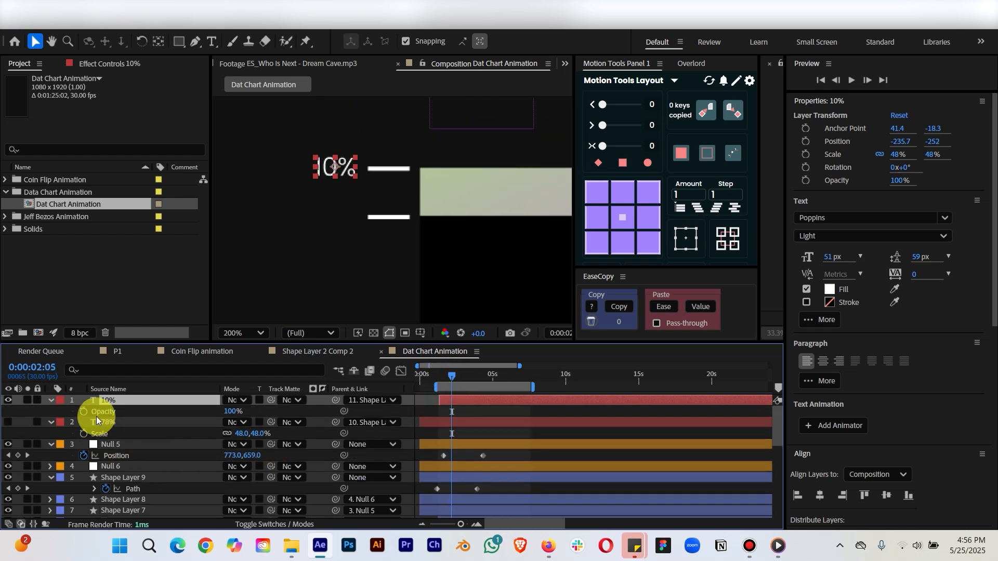
pyautogui.click(85, 412)
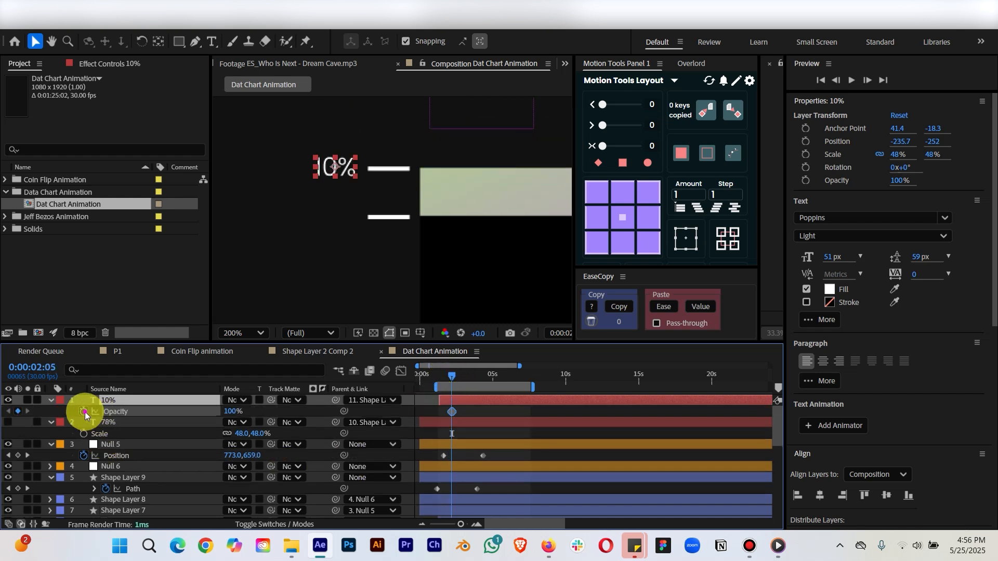
pyautogui.click(439, 376)
pyautogui.moveTo(226, 411); pyautogui.dragTo(174, 410)
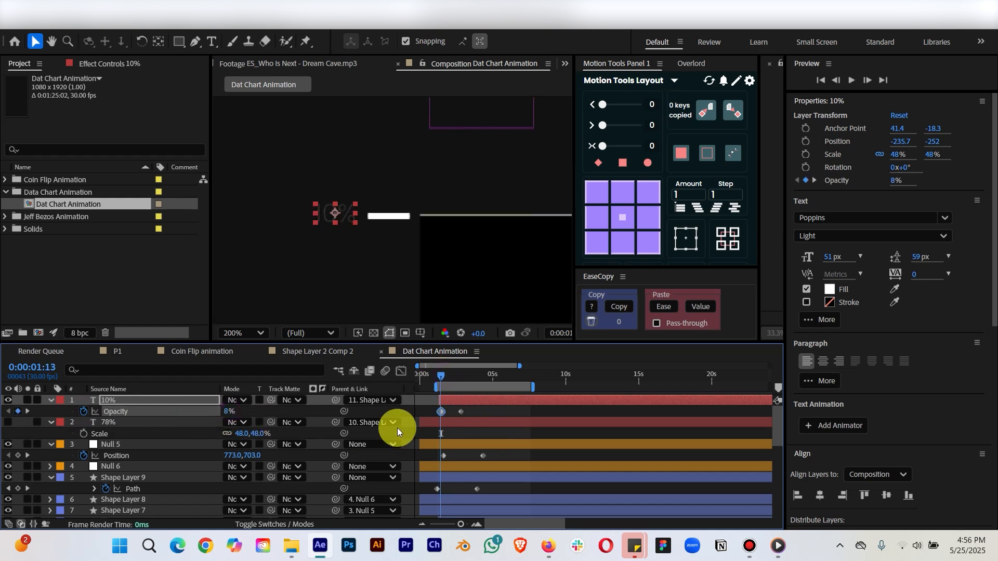
pyautogui.press('space')
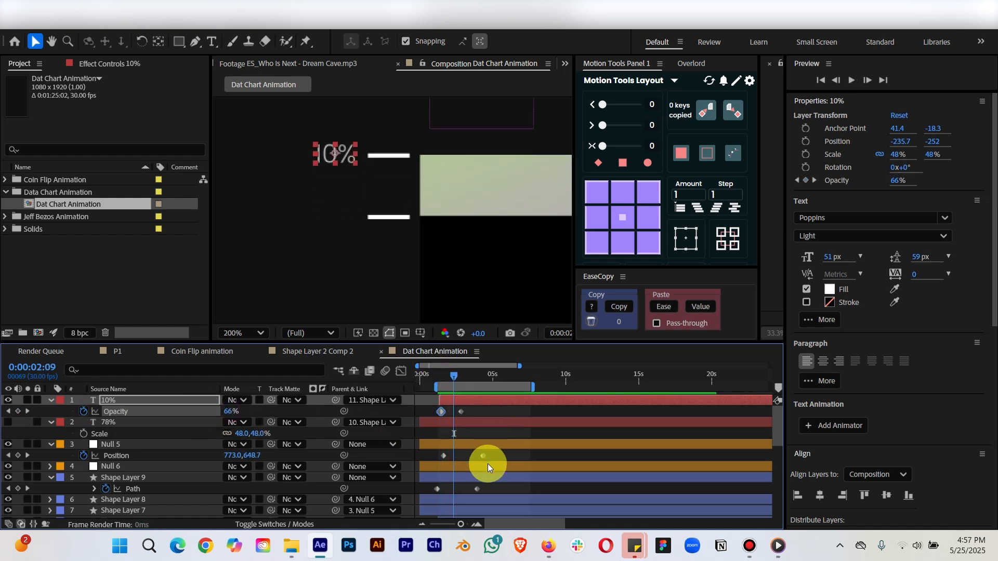
# Unhide the 78% text layer and preview both labels with the whole bar in view.
pyautogui.click(8, 422)
pyautogui.scroll(-2, 486, 219)
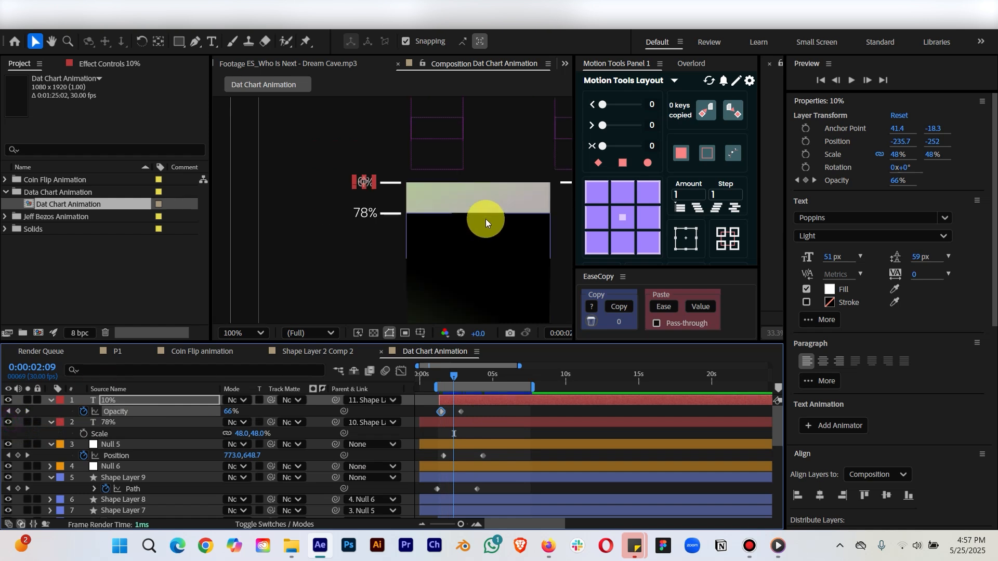
pyautogui.scroll(-2, 485, 219)
pyautogui.scroll(-2, 483, 221)
pyautogui.click(531, 236)
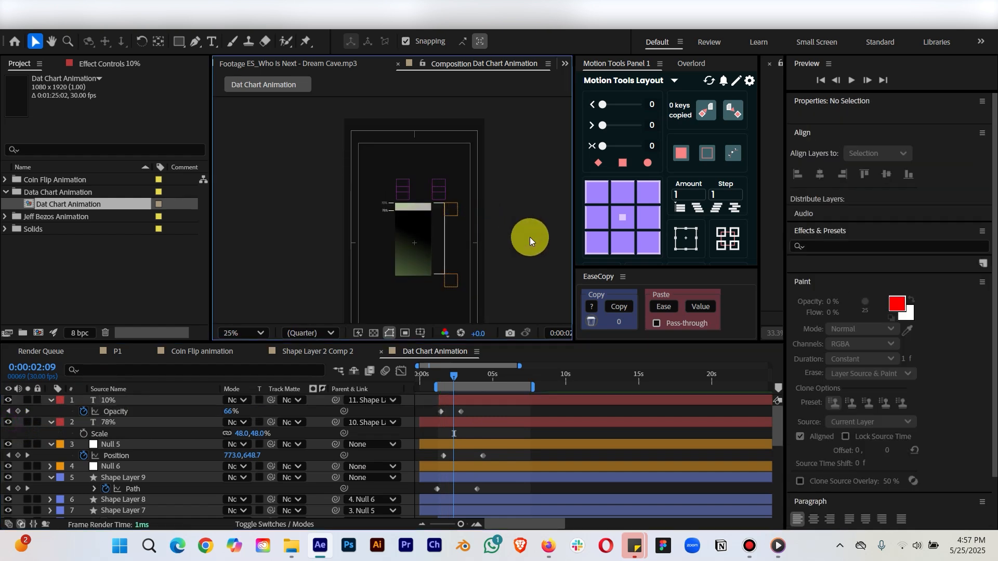
pyautogui.scroll(-1, 529, 237)
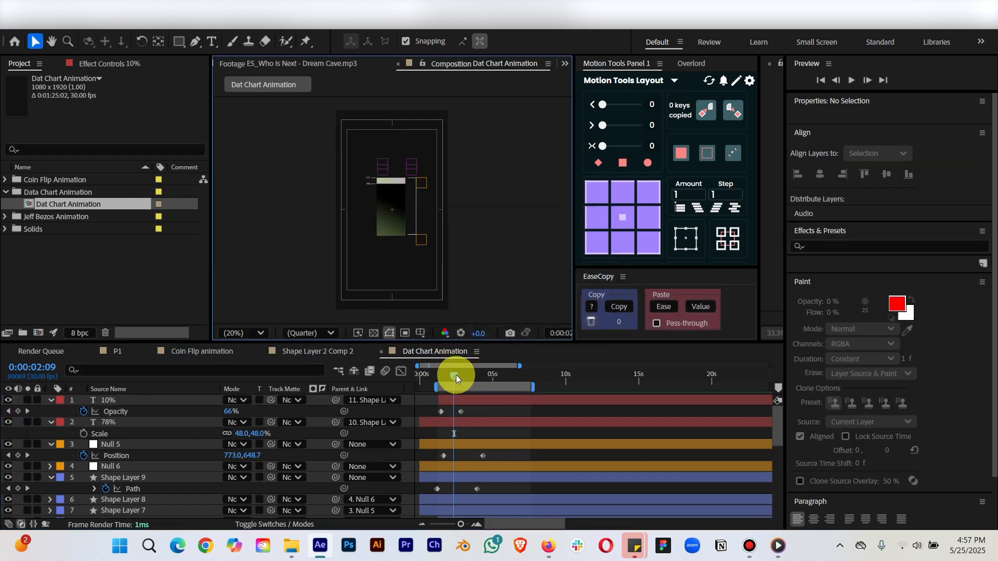
pyautogui.moveTo(456, 376); pyautogui.dragTo(439, 373)
pyautogui.press('space')
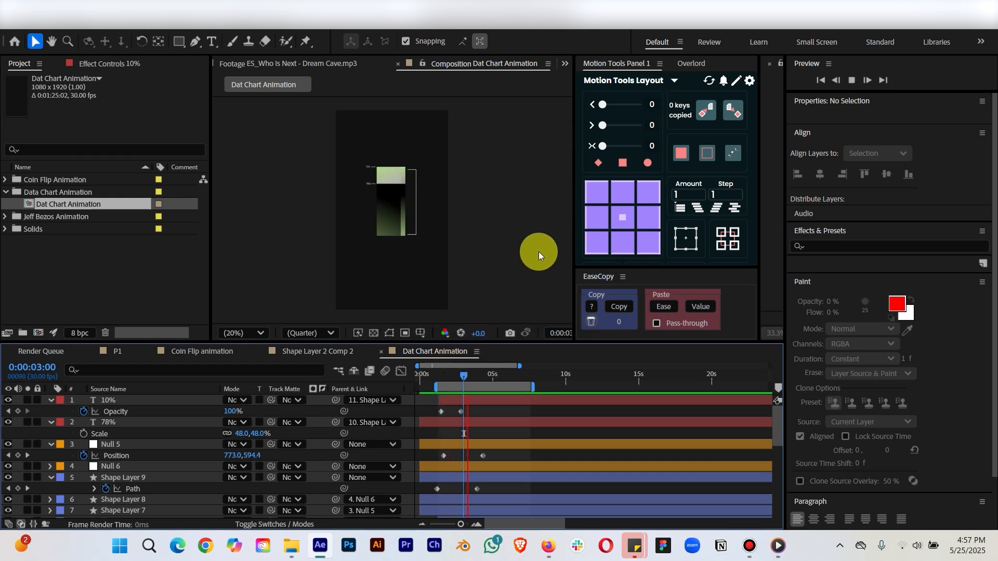
pyautogui.press('space')
# Move Null 5's position keyframes earlier, the end one to 0:00:04:04 and the first to 0:00:01:07.
pyautogui.scroll(2, 542, 231)
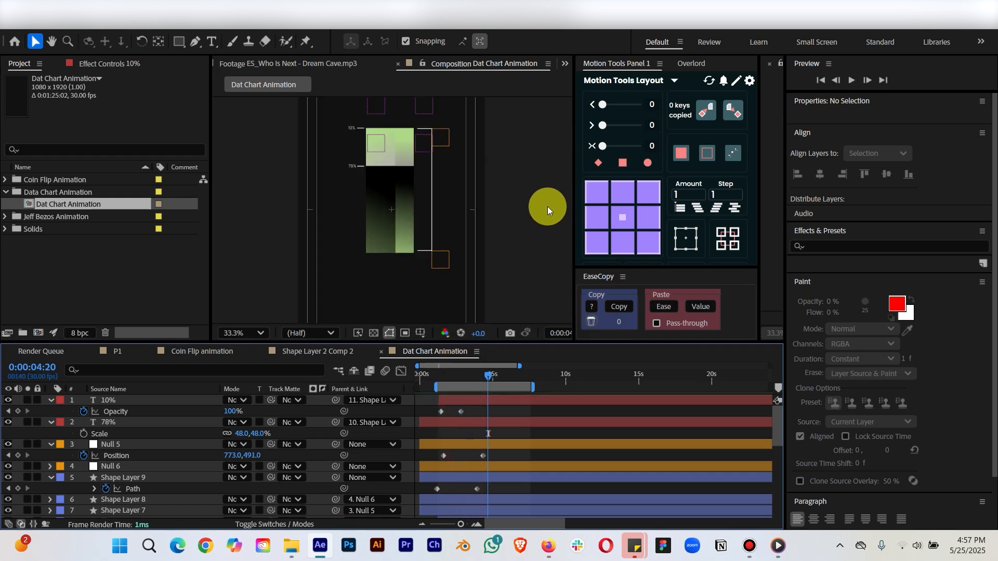
pyautogui.scroll(2, 530, 218)
pyautogui.scroll(1, 491, 229)
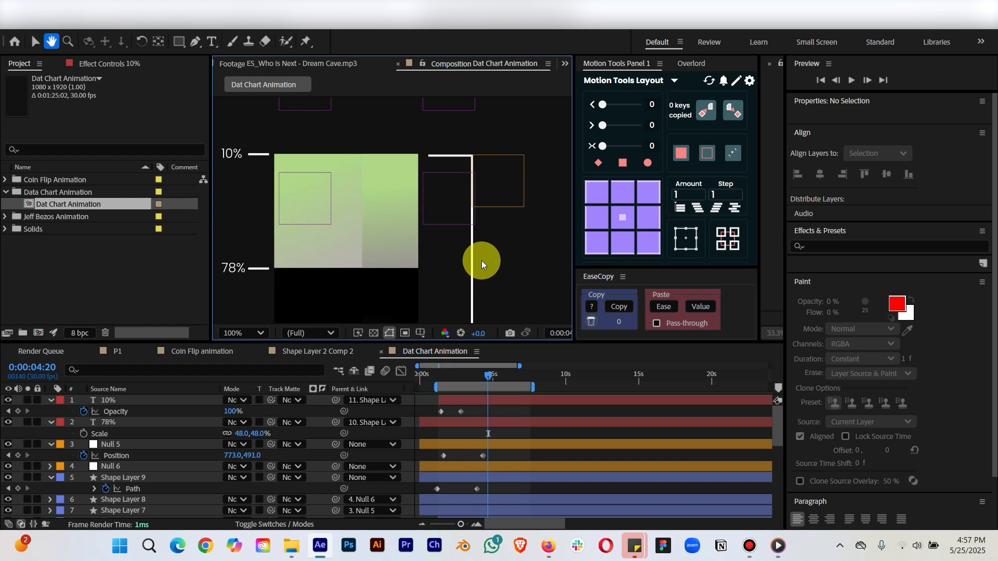
pyautogui.click(506, 158)
pyautogui.moveTo(490, 376)
pyautogui.mouseDown()
pyautogui.moveTo(469, 381)
pyautogui.moveTo(481, 381)
pyautogui.mouseUp()
pyautogui.click(479, 455)
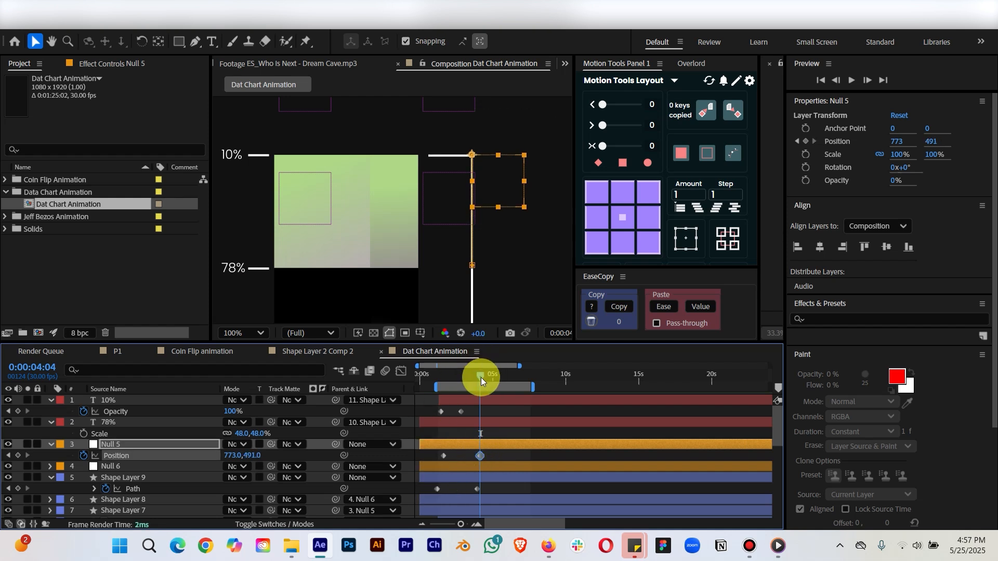
pyautogui.moveTo(481, 378); pyautogui.dragTo(438, 385)
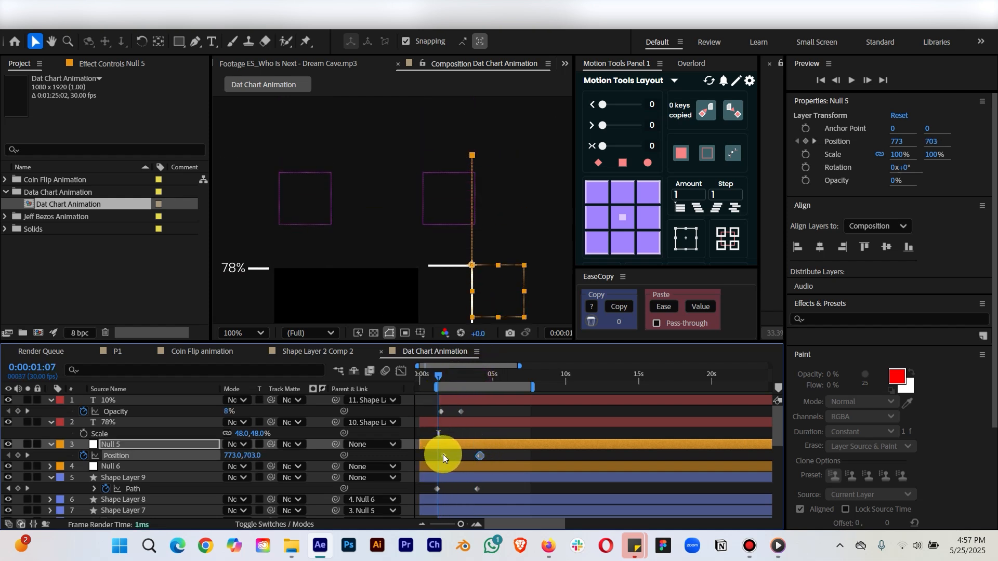
pyautogui.hotkey('alt', 'shift', 'p')
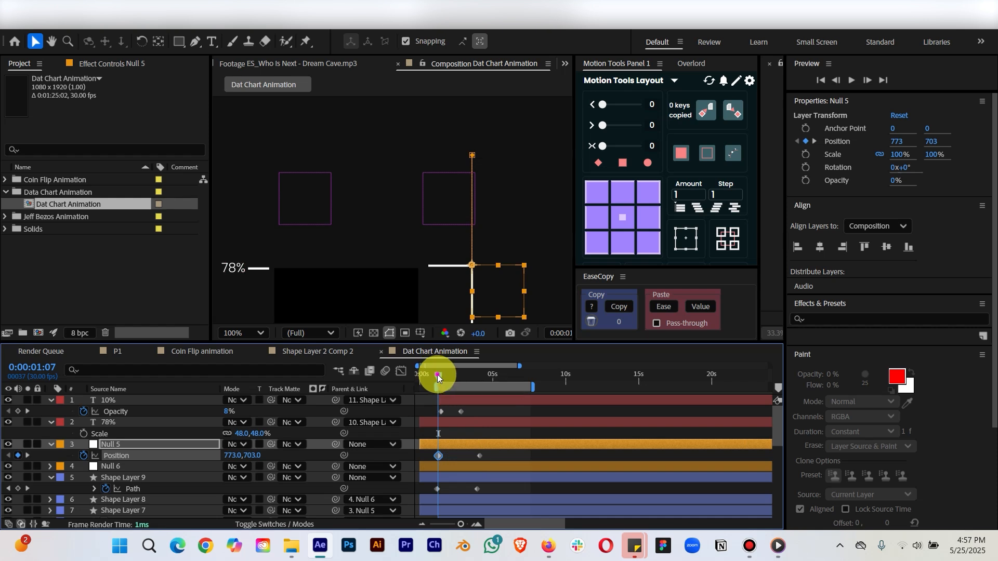
# Align Null 5's end position keyframe with Shape Layer 9's end path keyframe and shift its first keyframe slightly after 0:00:01:07.
pyautogui.moveTo(437, 374); pyautogui.dragTo(475, 379)
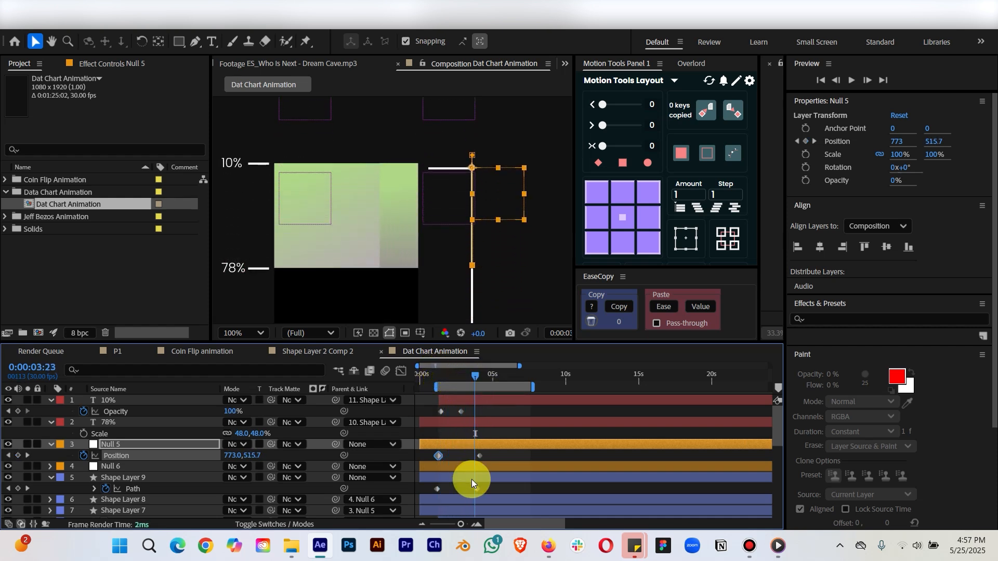
pyautogui.moveTo(461, 524); pyautogui.dragTo(466, 520)
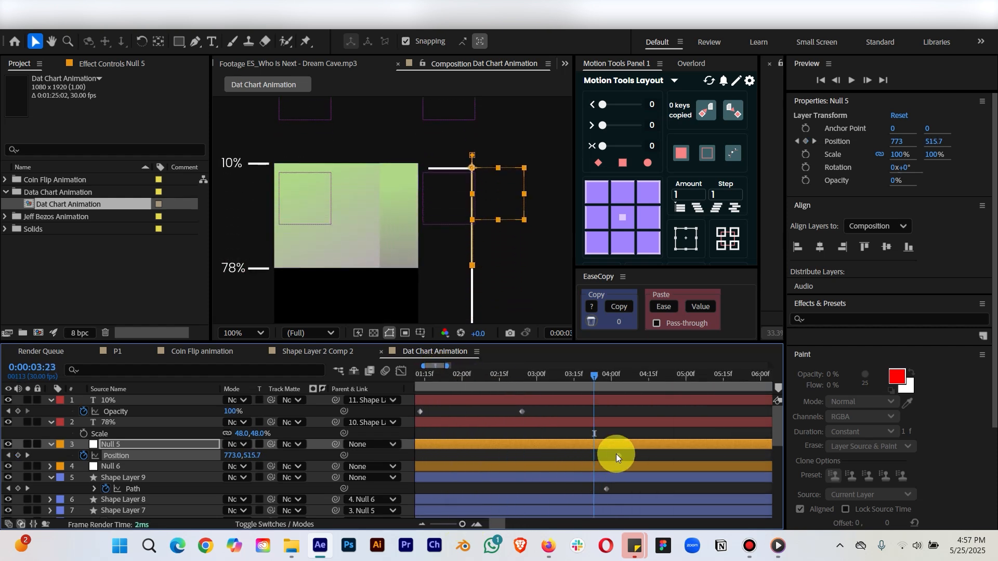
pyautogui.moveTo(617, 455); pyautogui.dragTo(604, 455)
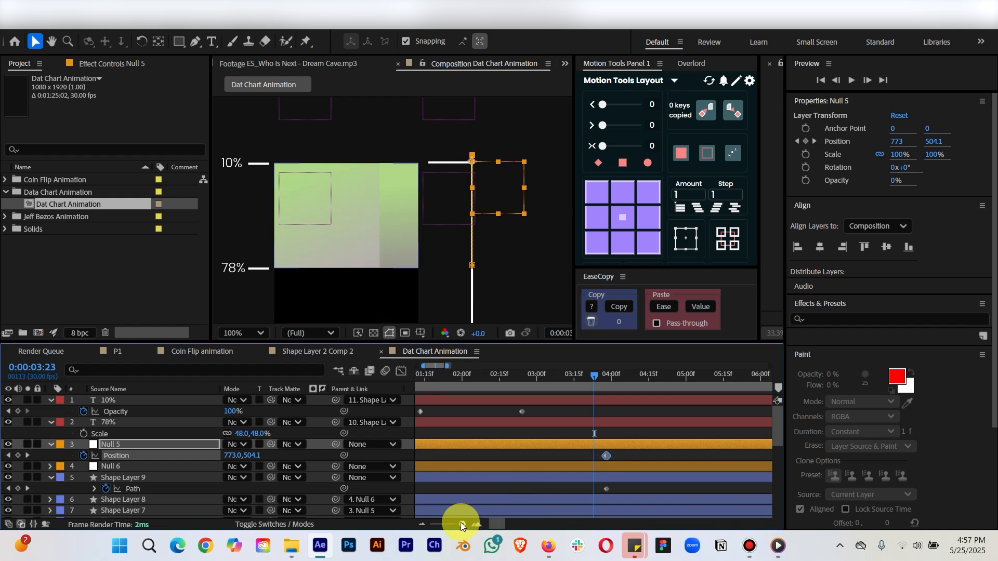
pyautogui.moveTo(460, 522); pyautogui.dragTo(459, 522)
pyautogui.moveTo(477, 376); pyautogui.dragTo(437, 376)
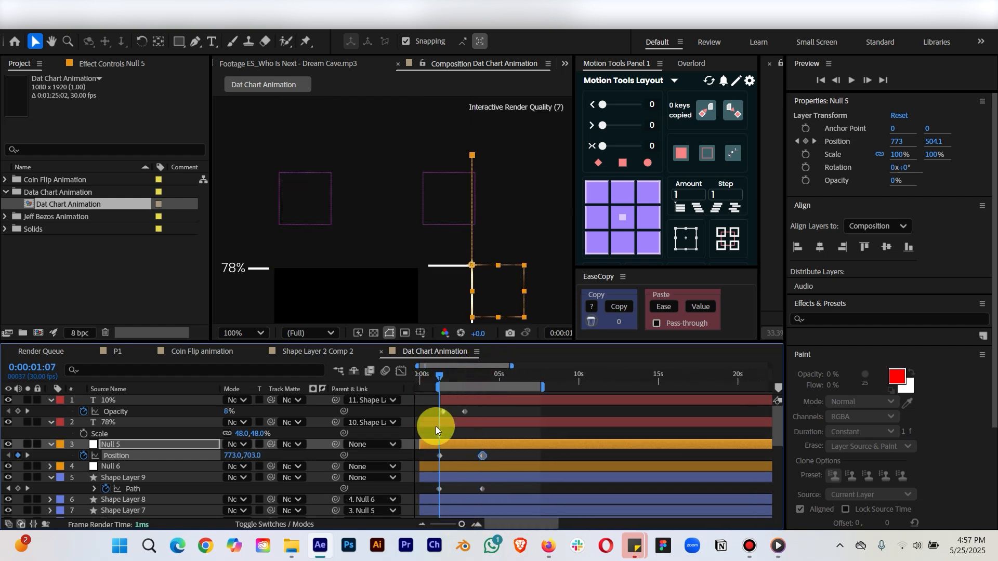
pyautogui.click(441, 455)
# Play back the retimed animation, then review it again from 0:00:01:08 with the composition view maximized.
pyautogui.press('space')
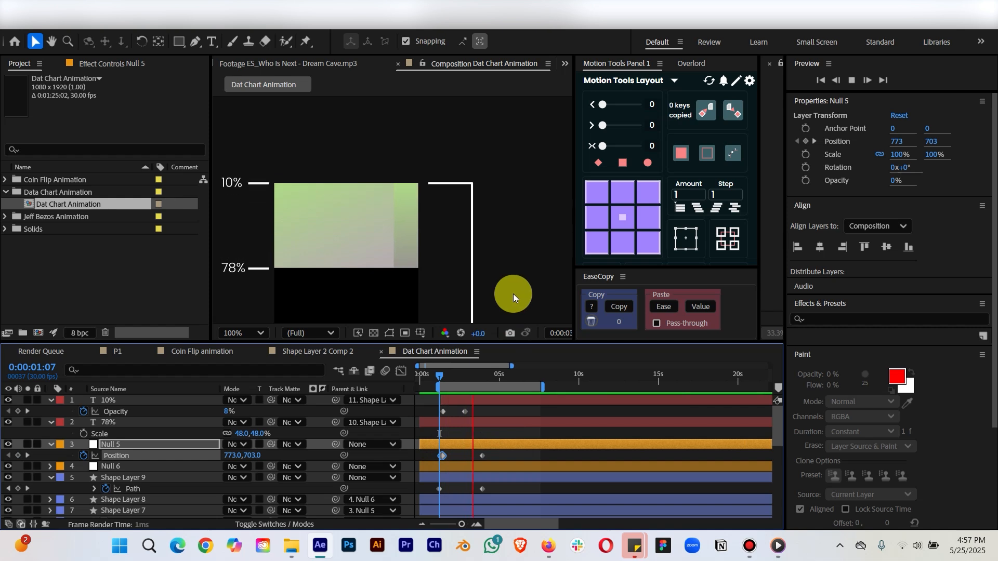
pyautogui.press('space')
pyautogui.scroll(-3, 514, 232)
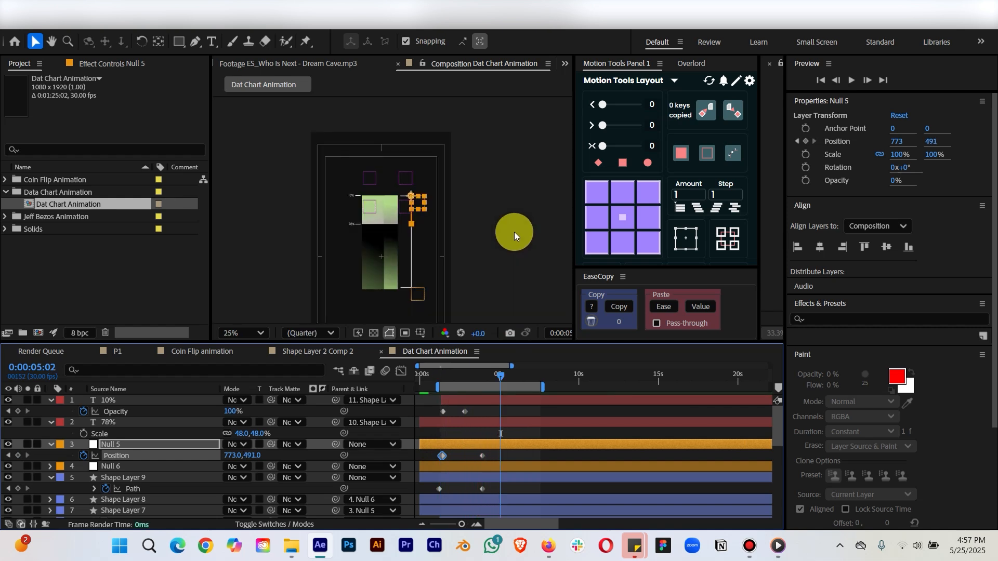
pyautogui.click(520, 263)
pyautogui.scroll(-1, 519, 263)
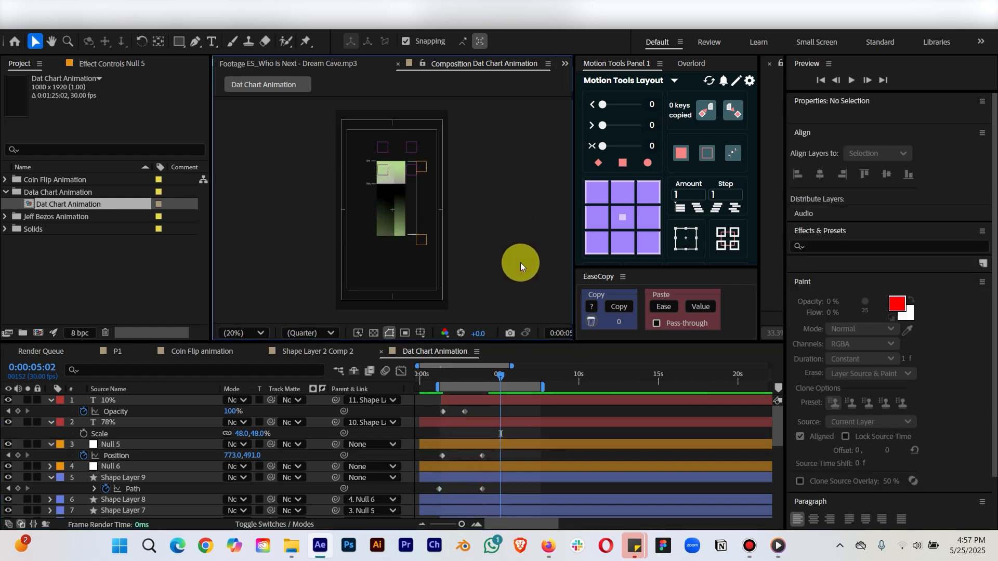
pyautogui.press('`')
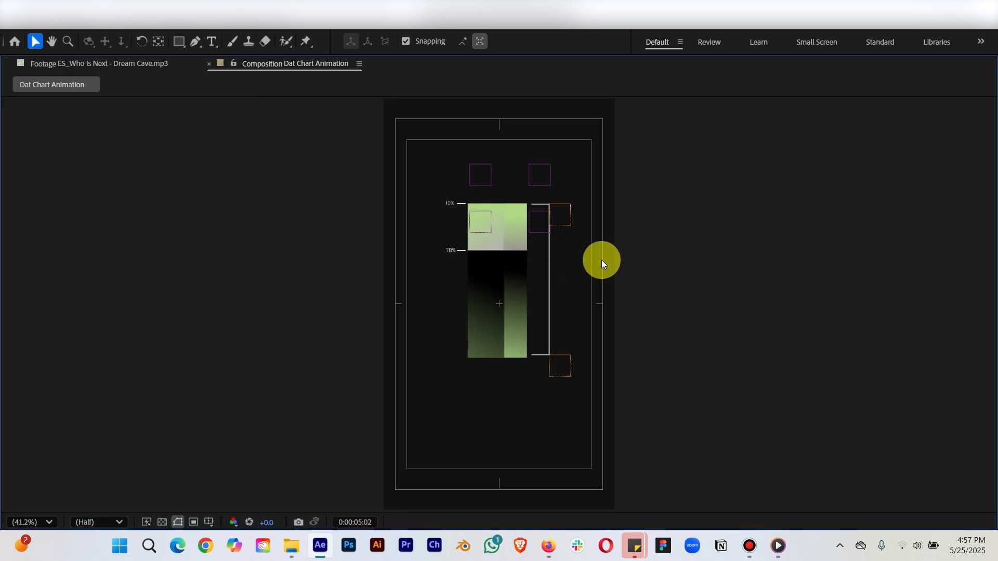
pyautogui.press('`')
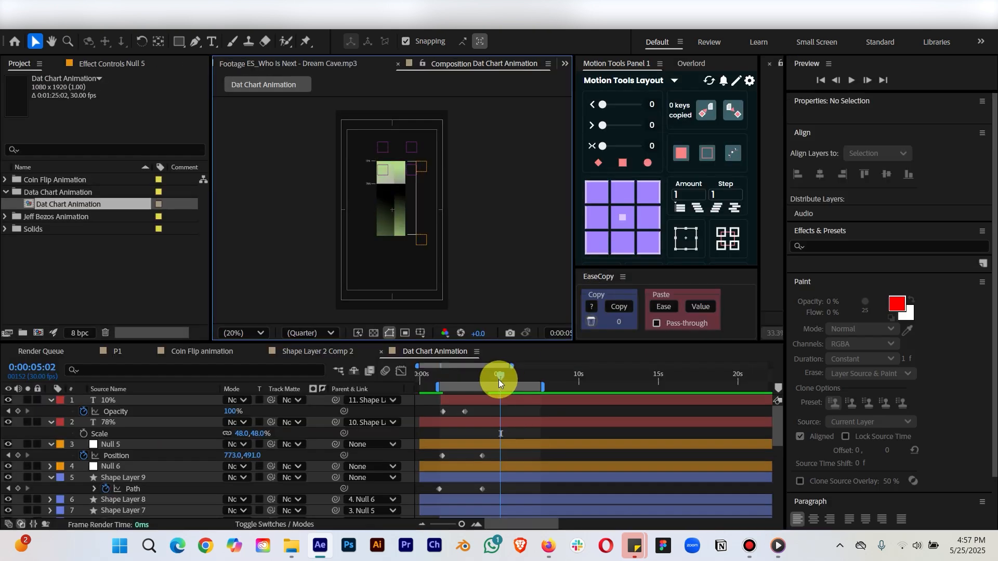
pyautogui.moveTo(497, 379); pyautogui.dragTo(437, 387)
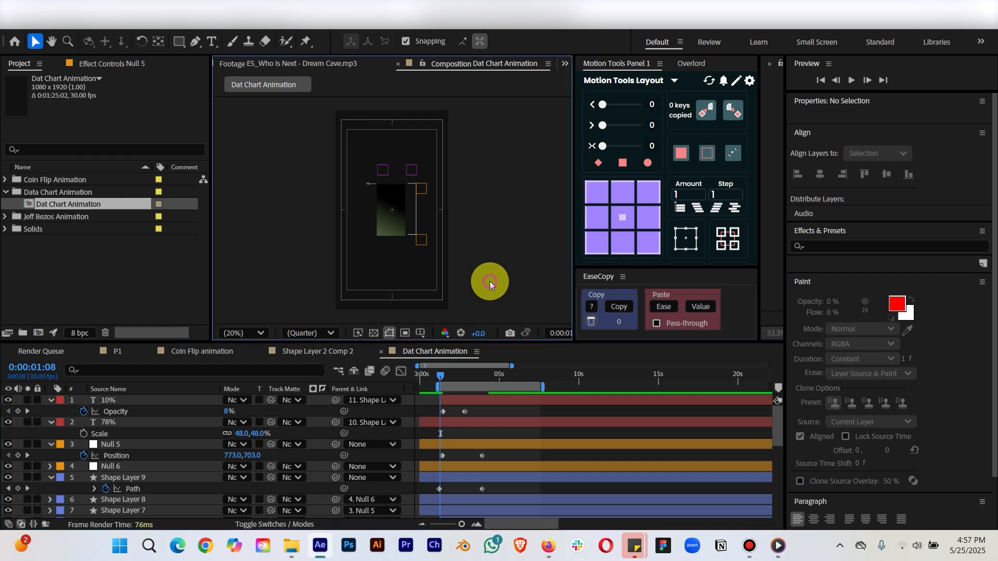
pyautogui.press('`')
pyautogui.press('space')
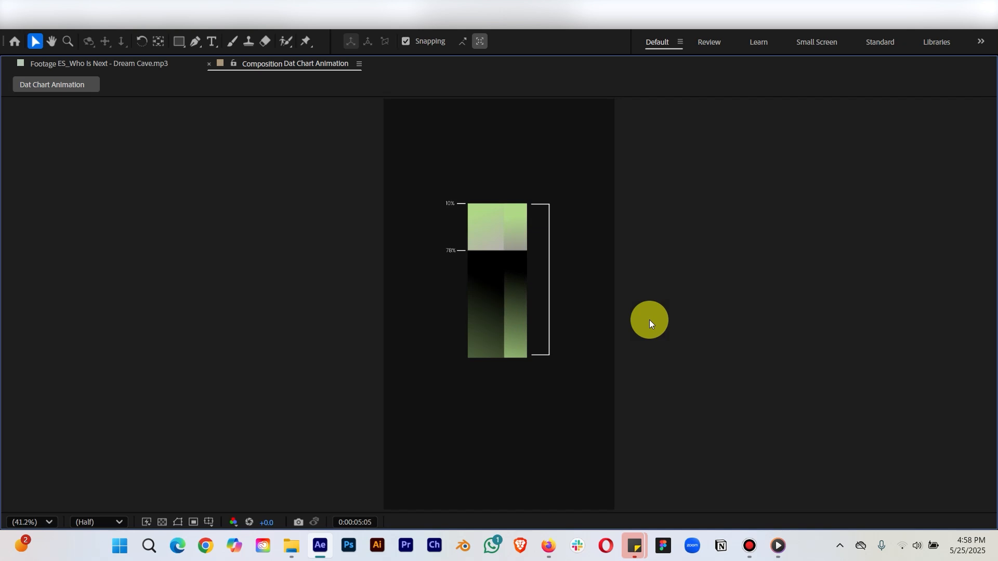
pyautogui.press('space')
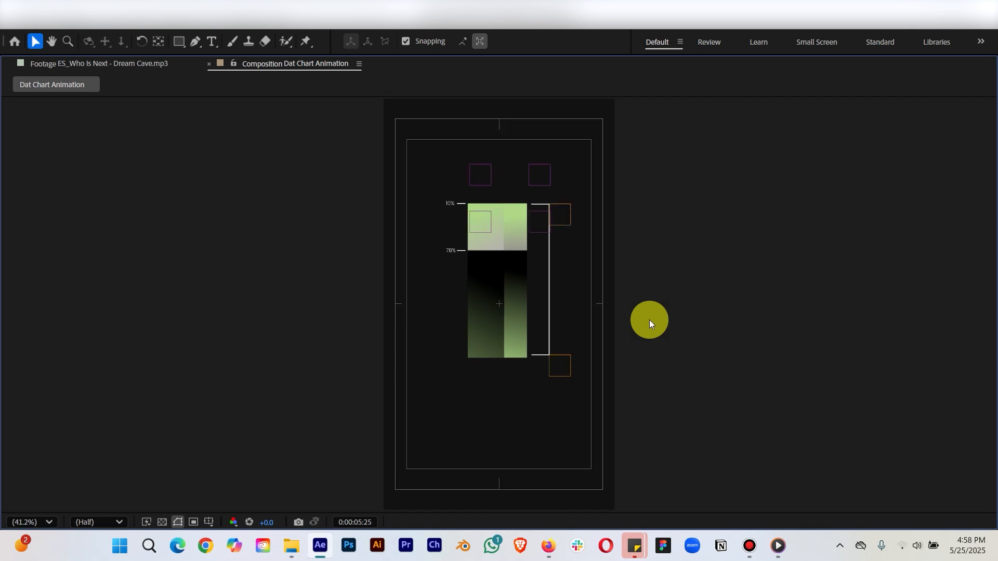